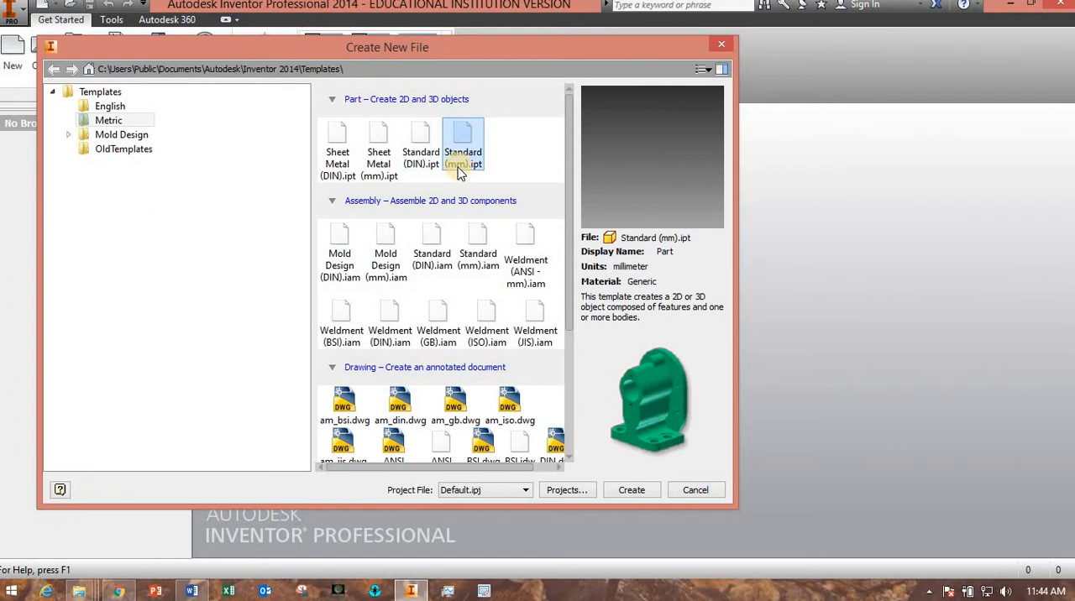
Create a new part from the English Standard (in).ipt template and start a 2D sketch on the YZ plane.
click(104, 111)
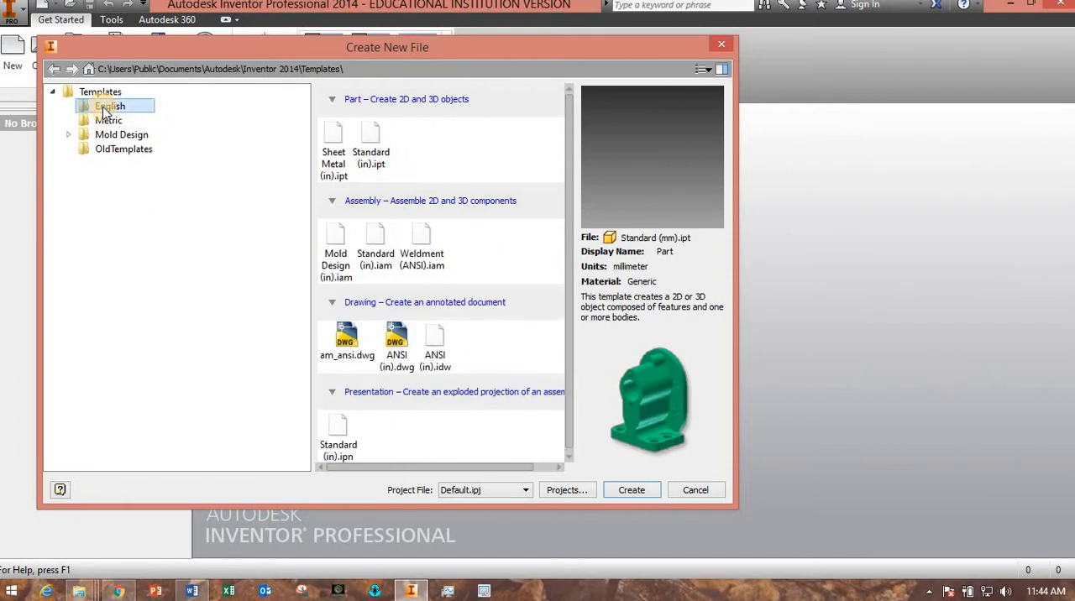
double_click(375, 139)
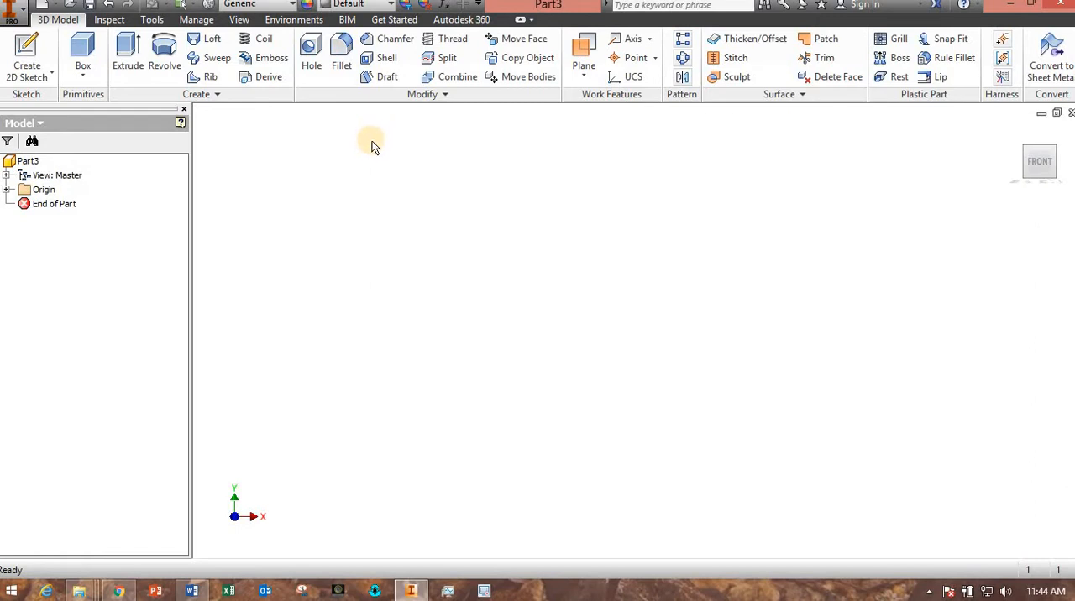
click(29, 52)
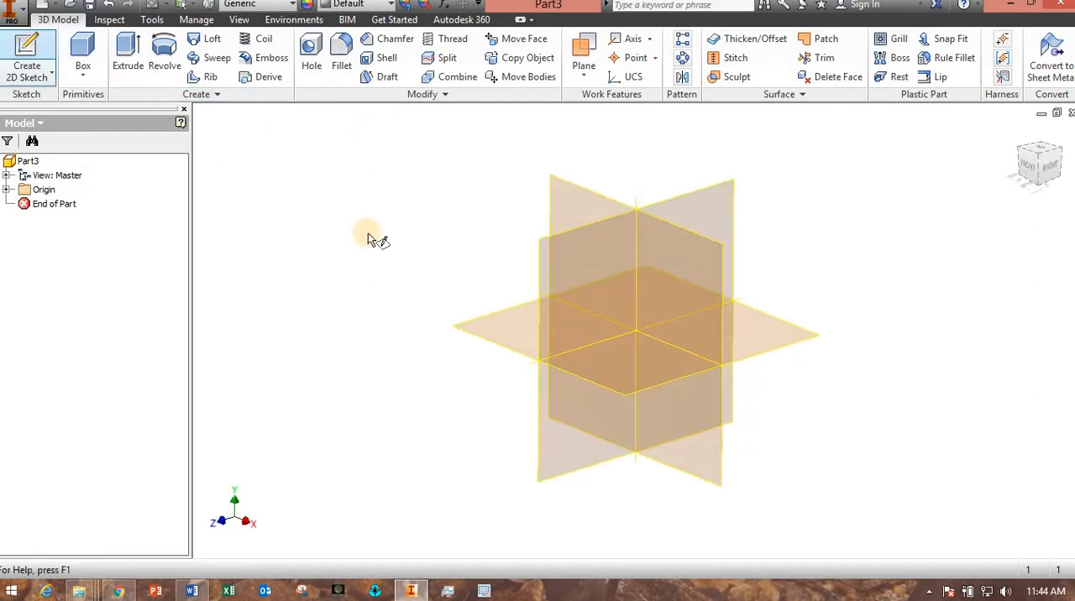
click(538, 282)
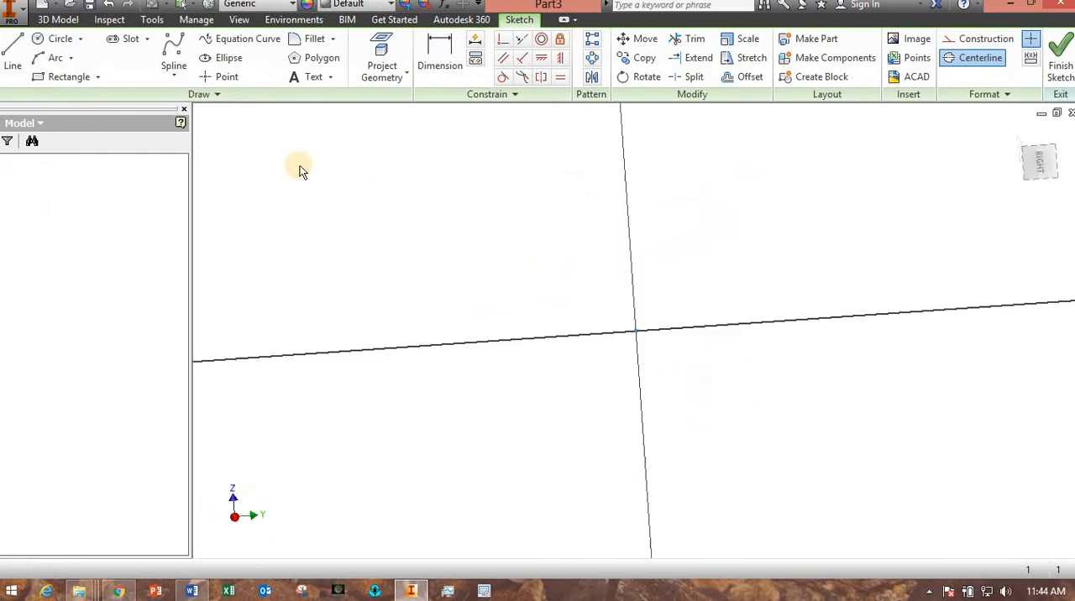
Draw a vertical centerline upward from the sketch origin.
click(11, 56)
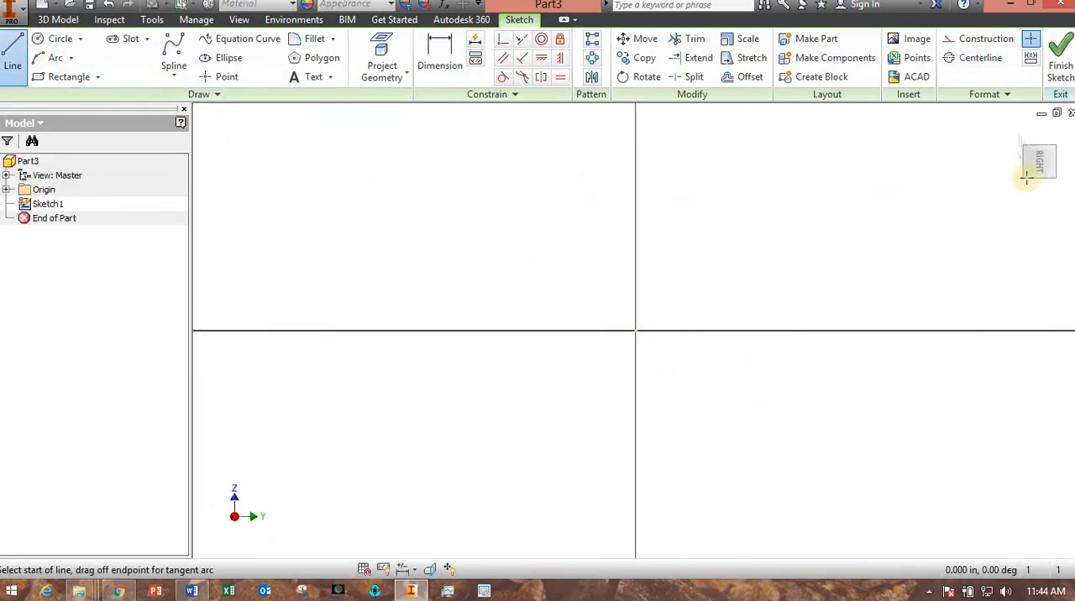
click(976, 57)
click(636, 331)
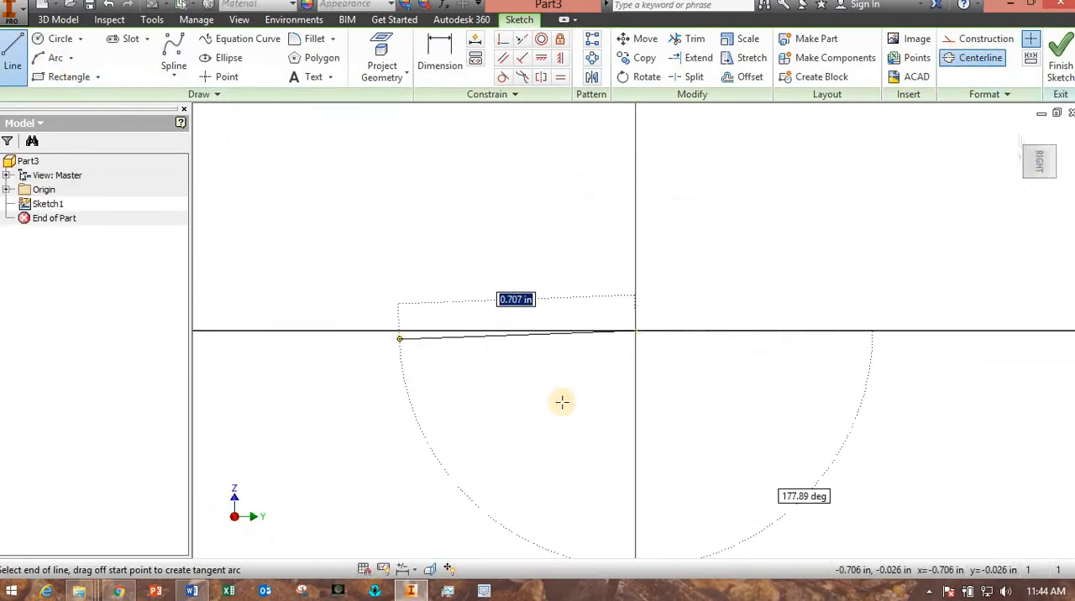
click(636, 115)
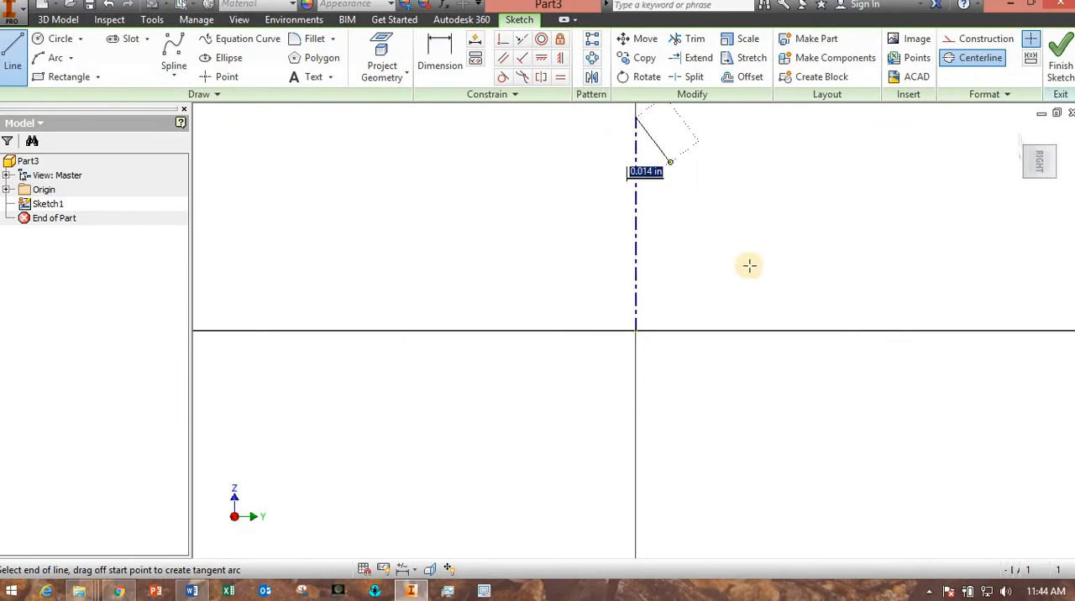
key(Escape)
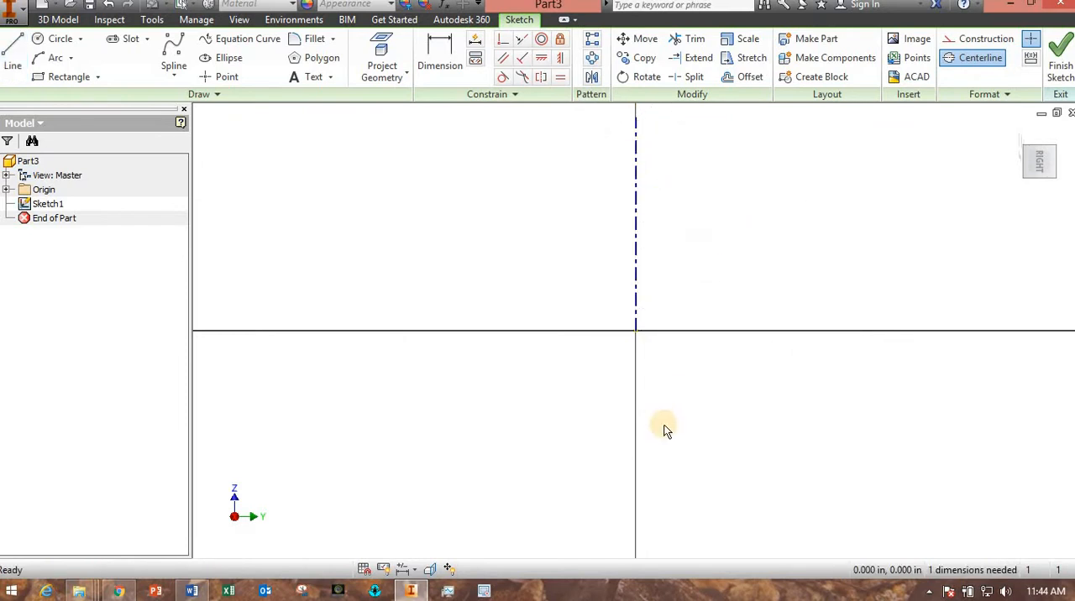
Consult the dimensioned part drawing in Word and, back in Inventor, draw a horizontal construction line about 1.17 in long from the origin toward negative Y.
click(192, 592)
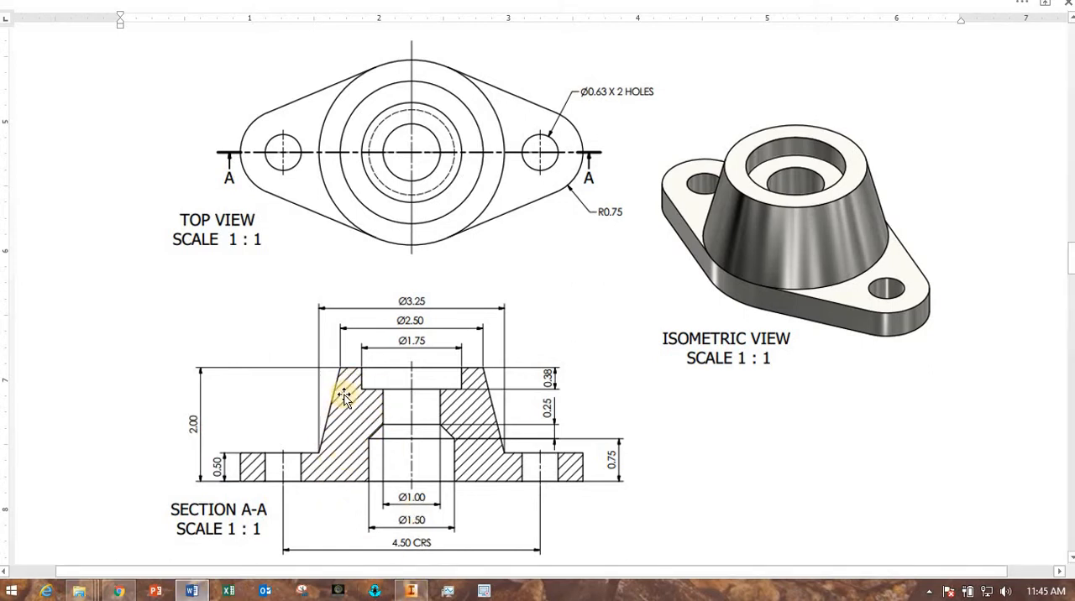
click(410, 591)
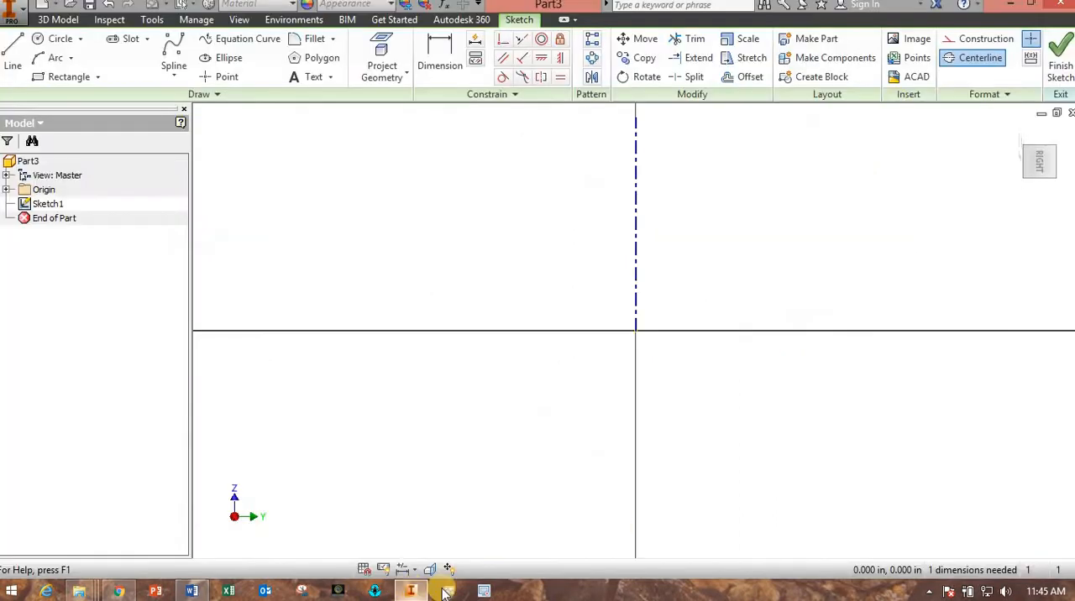
click(979, 38)
click(14, 65)
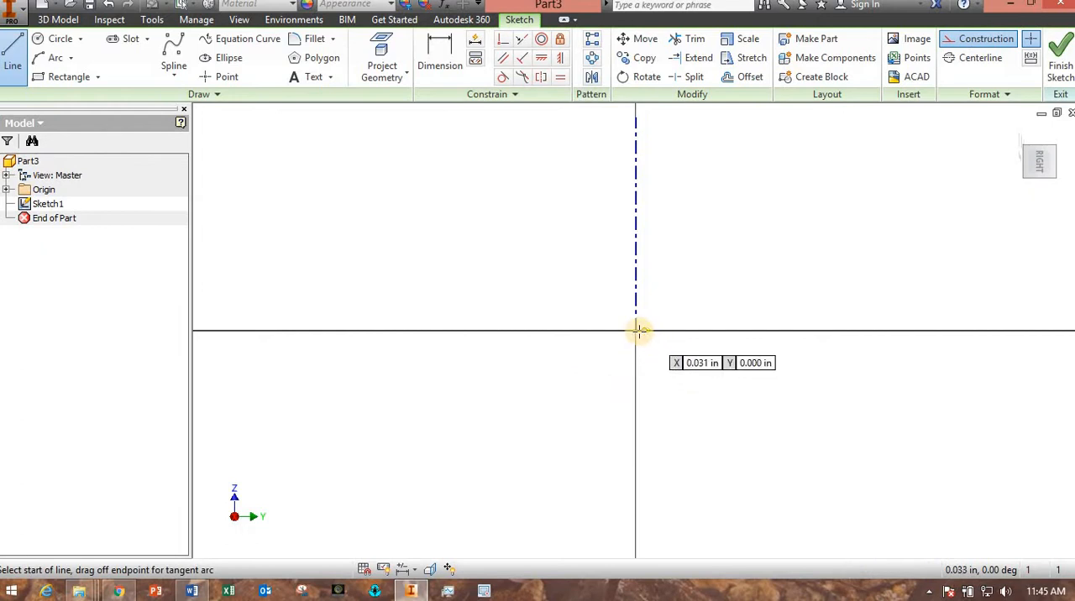
click(636, 331)
click(243, 330)
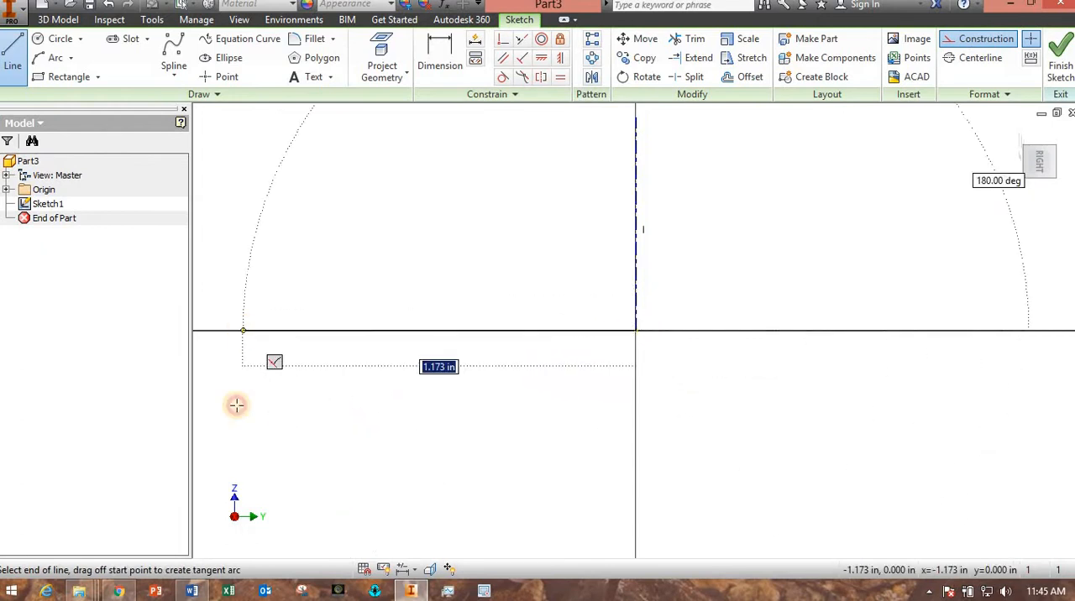
key(Escape)
With construction style off, sketch a vertical bore edge about 0.37 in high from the construction line and a short chamfer edge toward the centerline.
scroll(413, 445, up, 3)
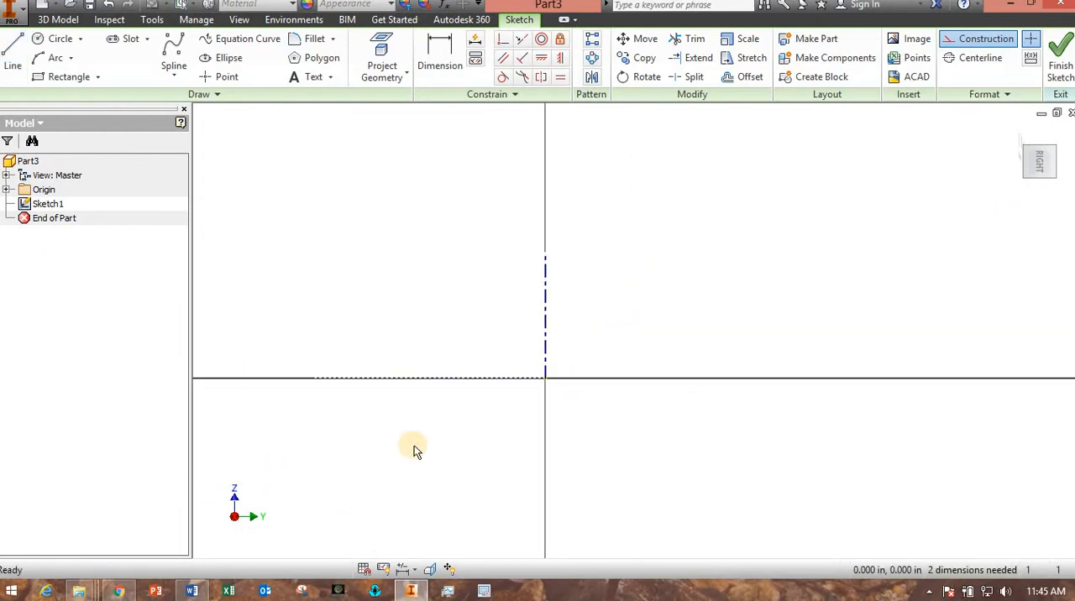
middle_drag(413, 443, 492, 411)
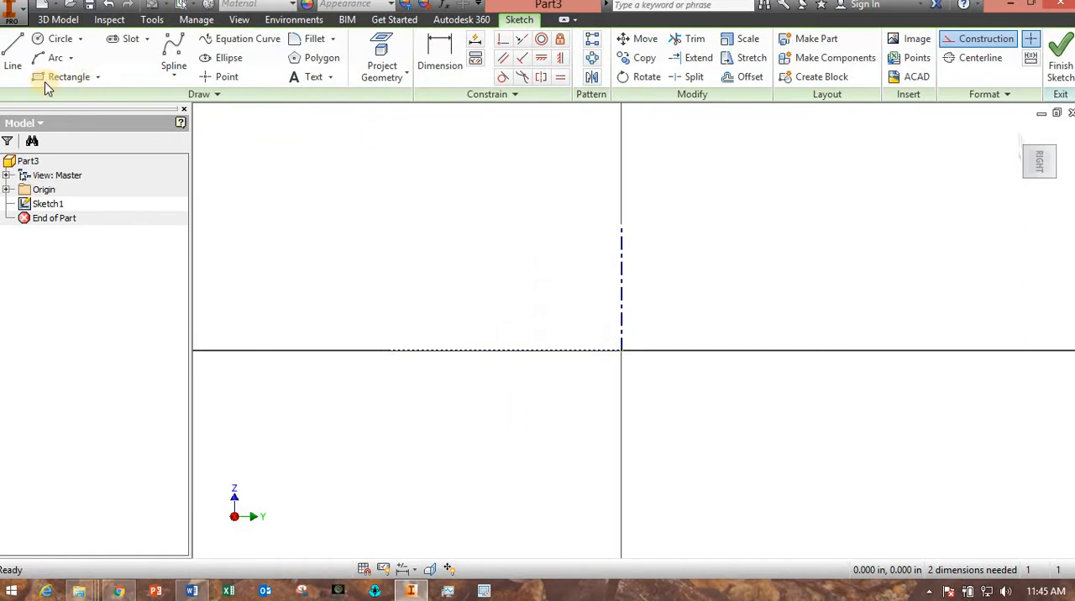
click(966, 38)
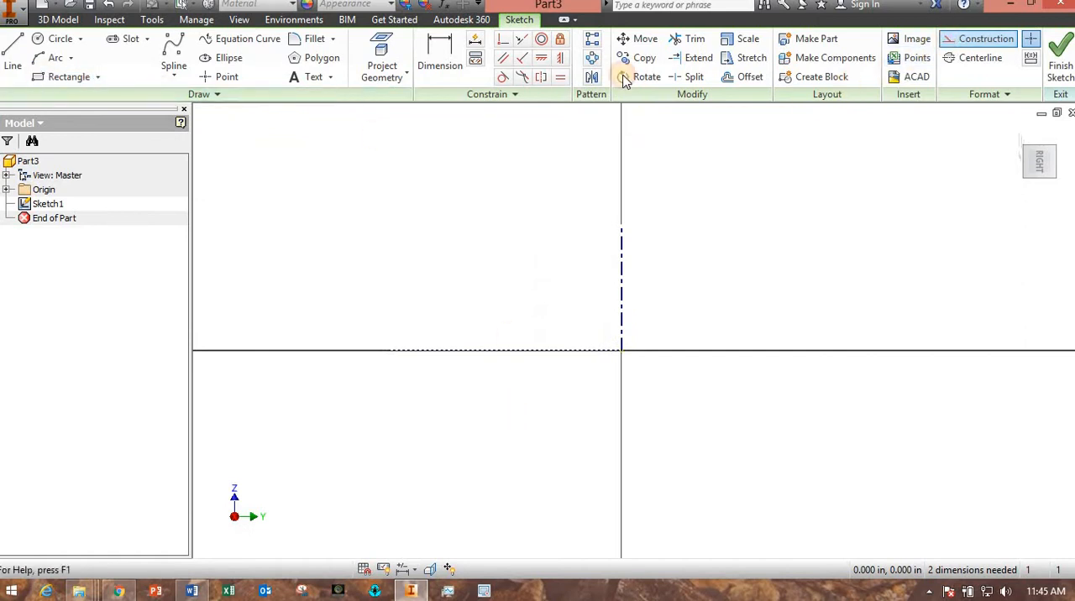
click(17, 78)
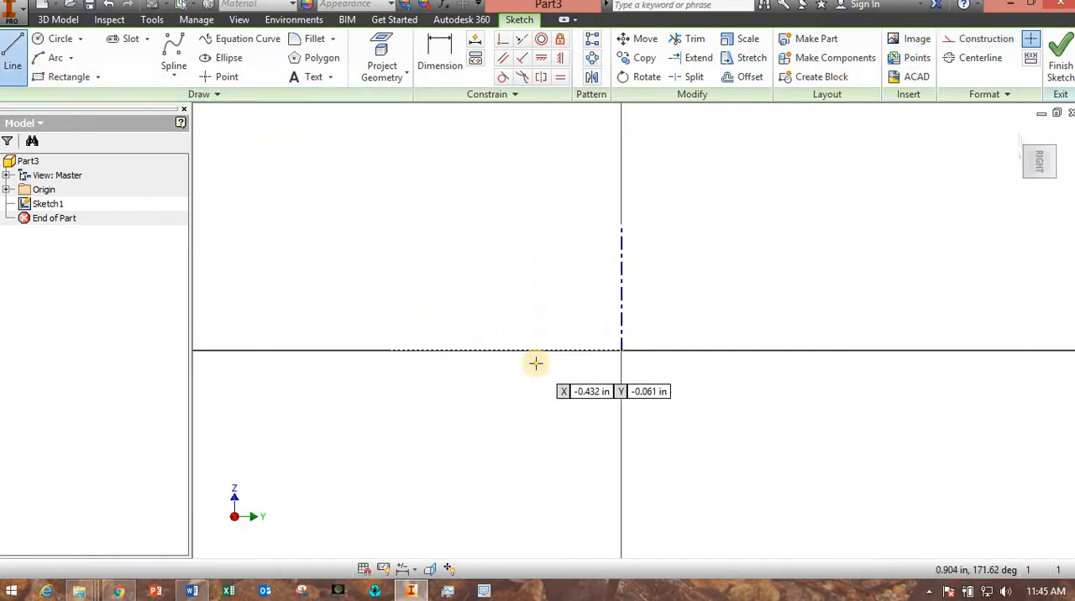
scroll(536, 363, down, 3)
scroll(550, 379, up, 2)
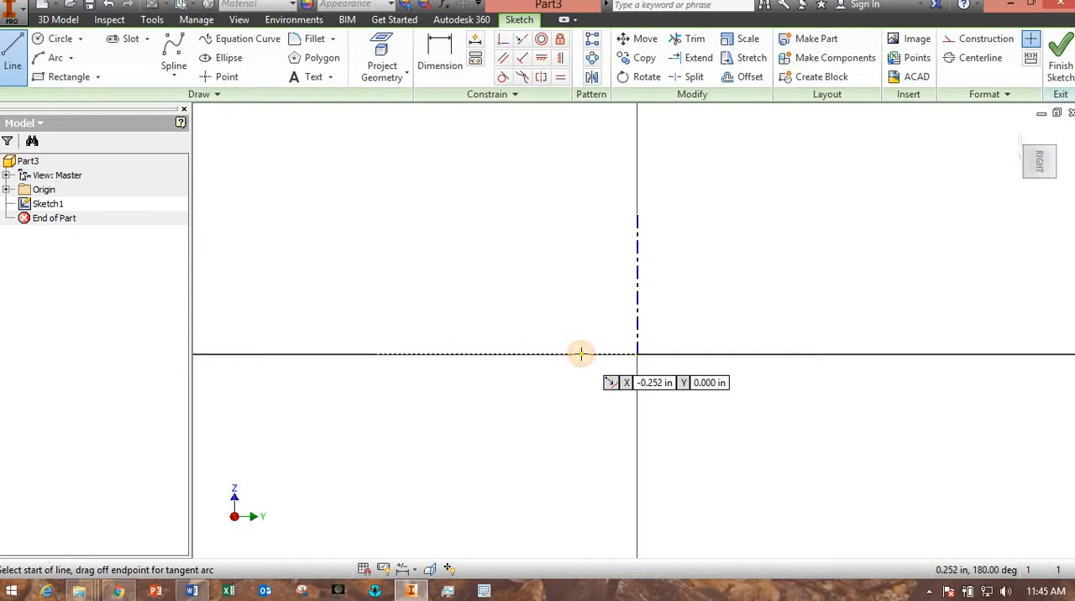
click(581, 354)
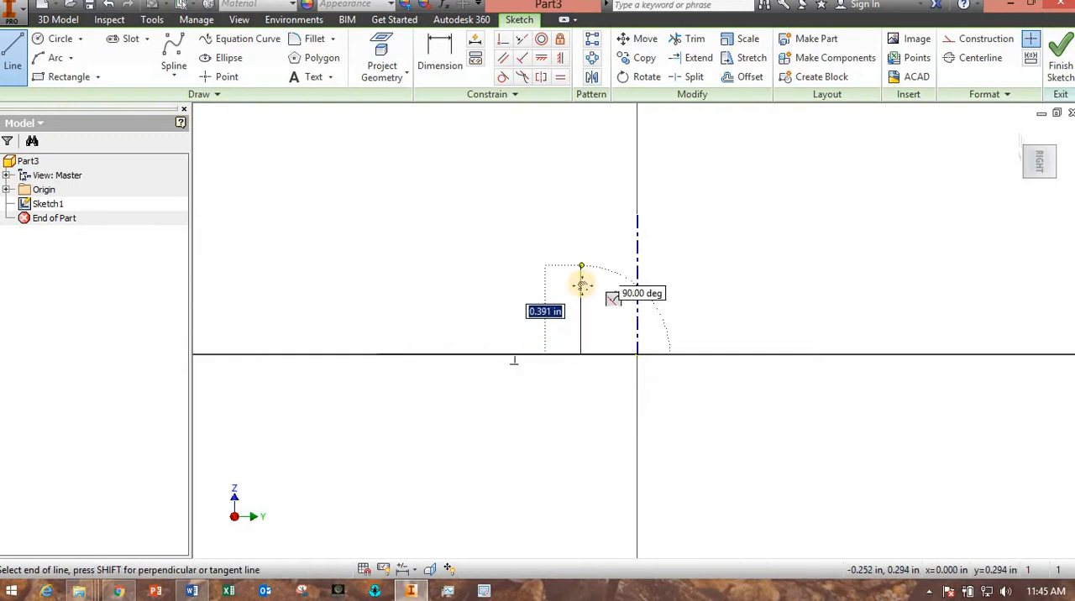
middle_drag(580, 267, 582, 336)
scroll(580, 354, up, 2)
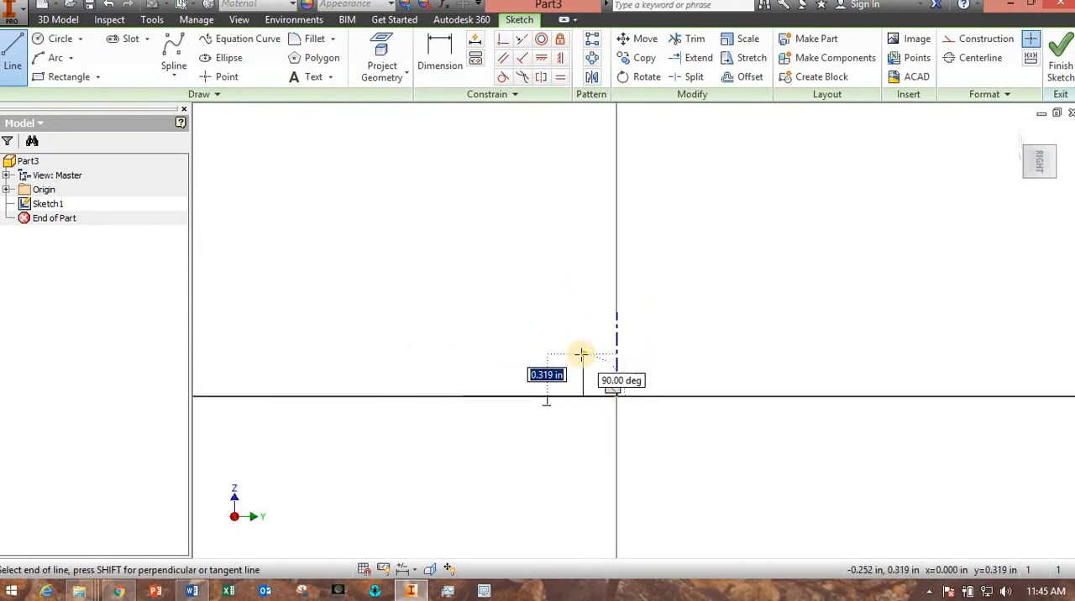
scroll(581, 355, up, 2)
mouse_move(581, 354)
middle_down()
mouse_move(575, 383)
mouse_move(576, 353)
middle_up()
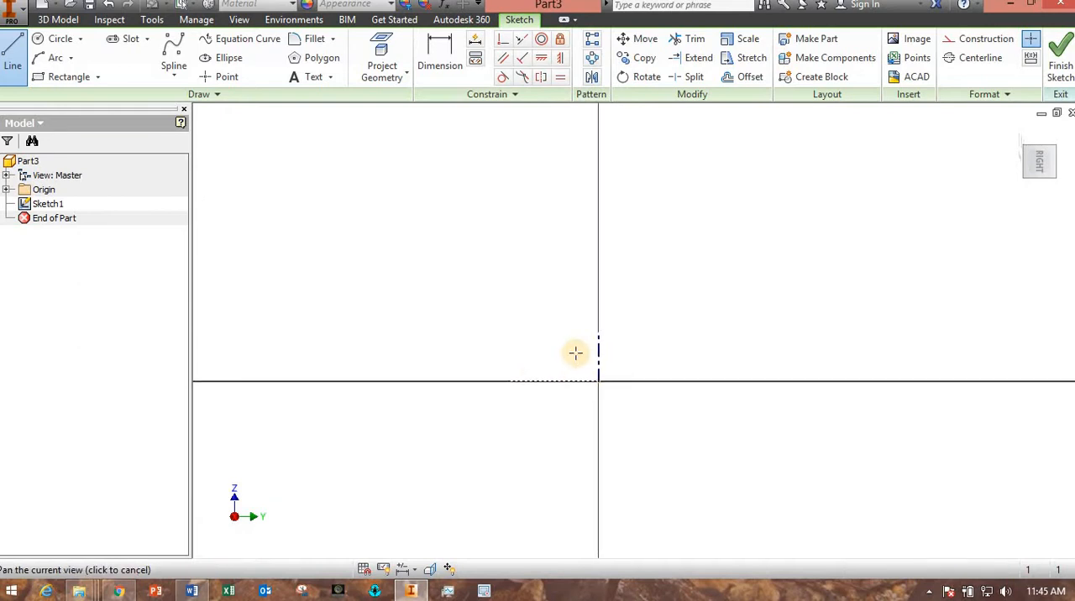
scroll(576, 353, down, 2)
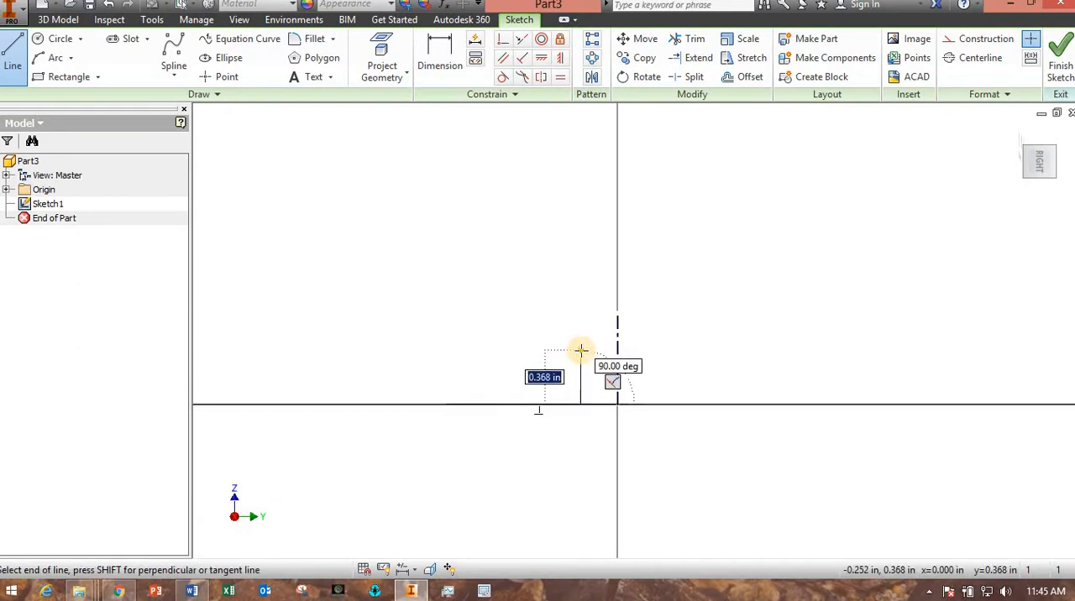
click(581, 351)
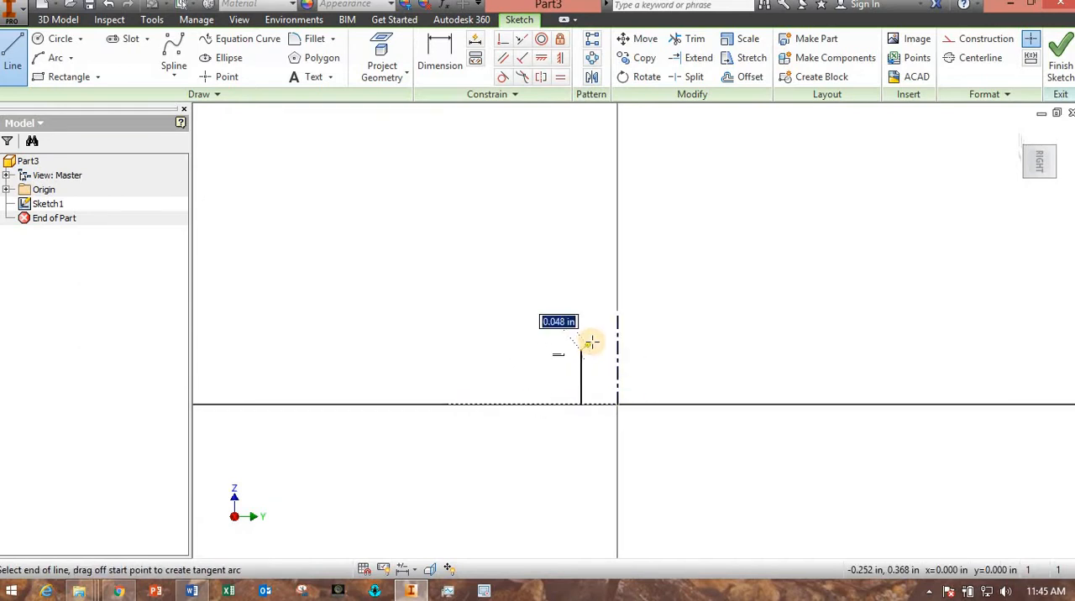
click(593, 340)
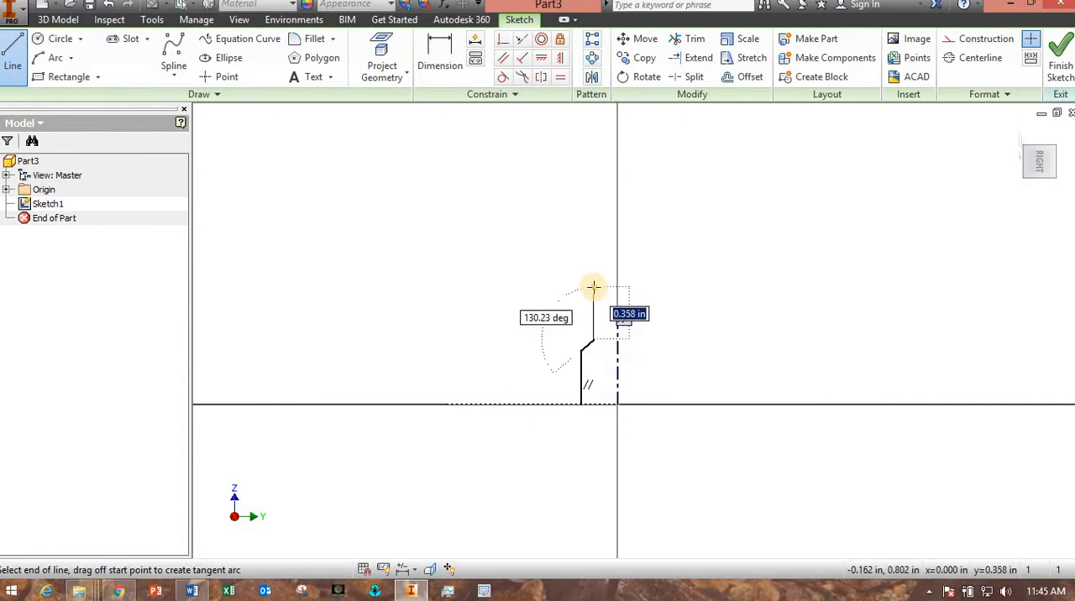
Continue the profile with a vertical bore edge about 0.36 in, a counterbore floor about 0.24 in, a short riser and a horizontal top edge.
click(573, 287)
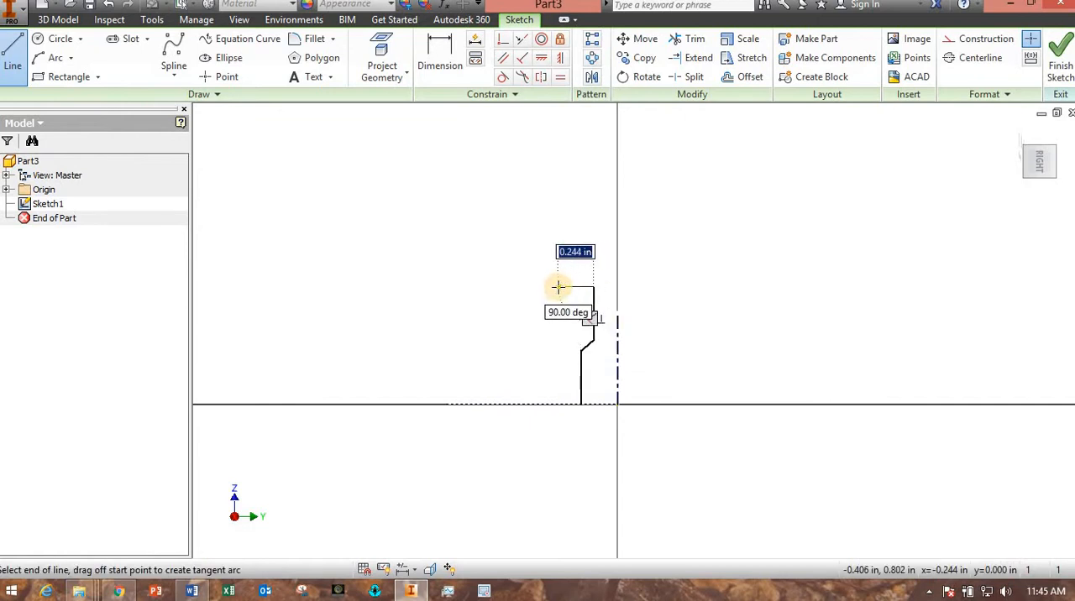
click(557, 286)
click(557, 269)
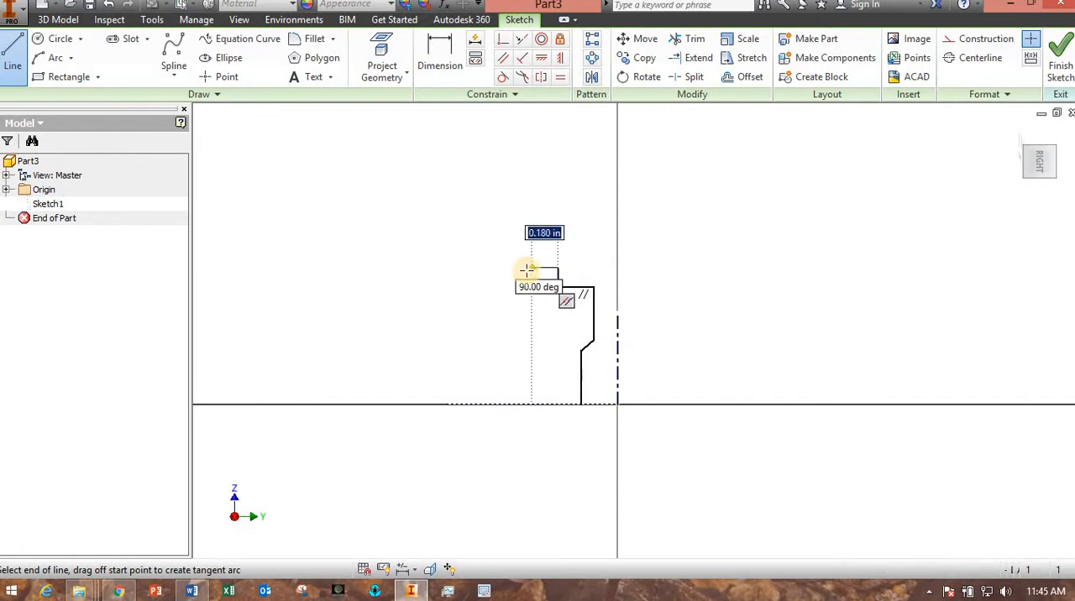
click(522, 269)
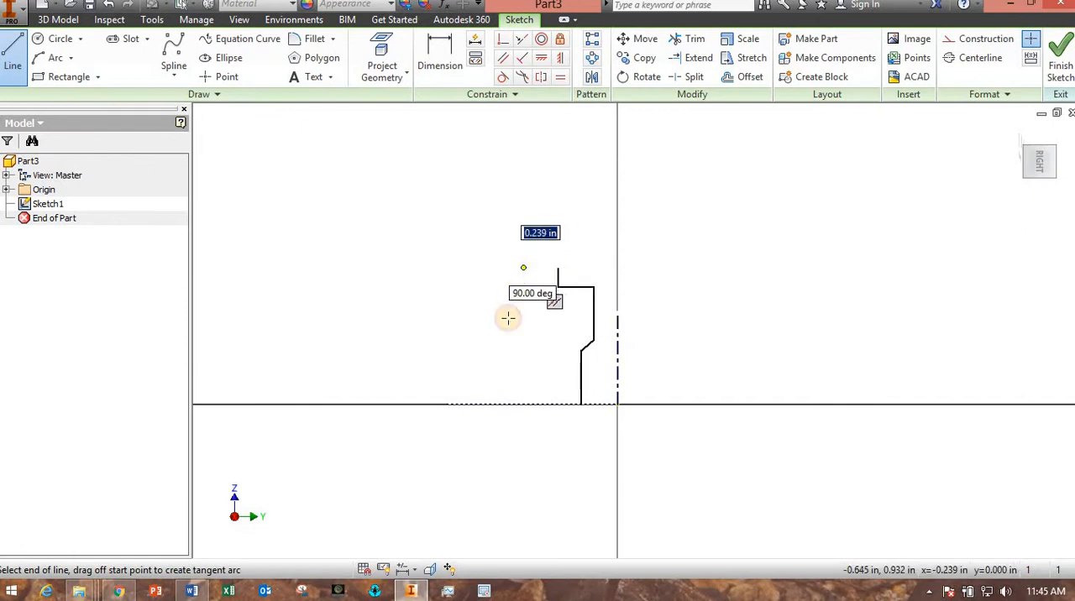
Sketch the sloping outer edge and a vertical edge about 0.16 in long down to the construction line, and try to close the profile's base.
click(484, 382)
click(484, 404)
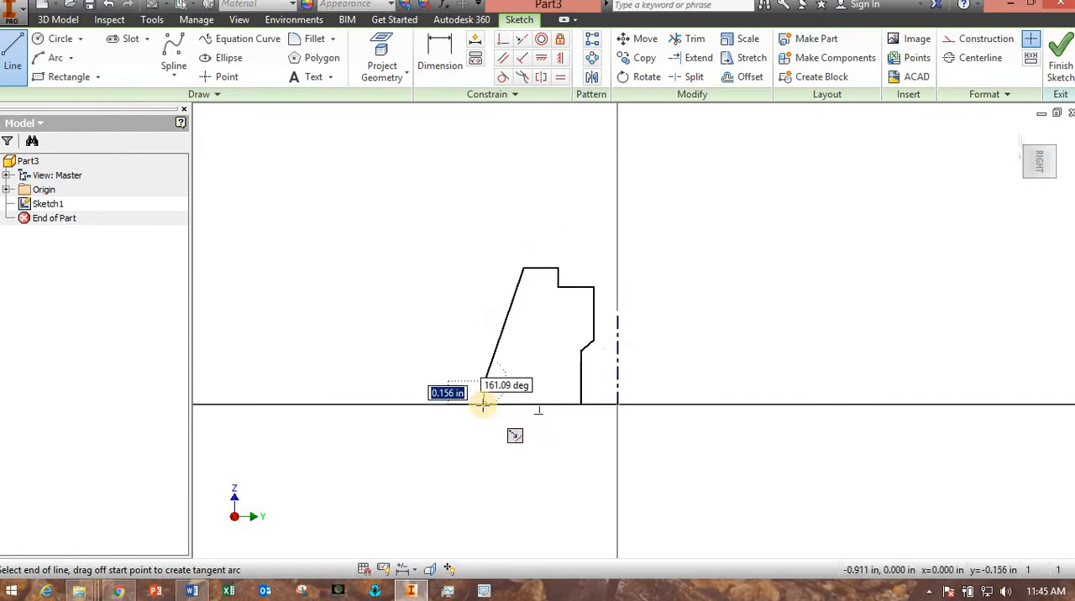
click(580, 404)
click(580, 404)
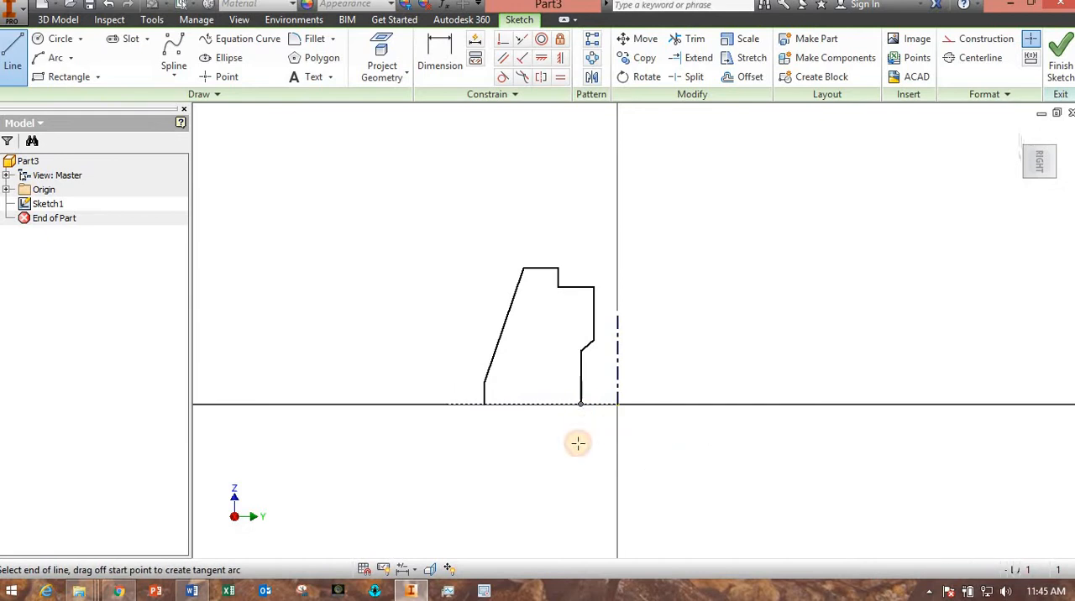
key(Escape)
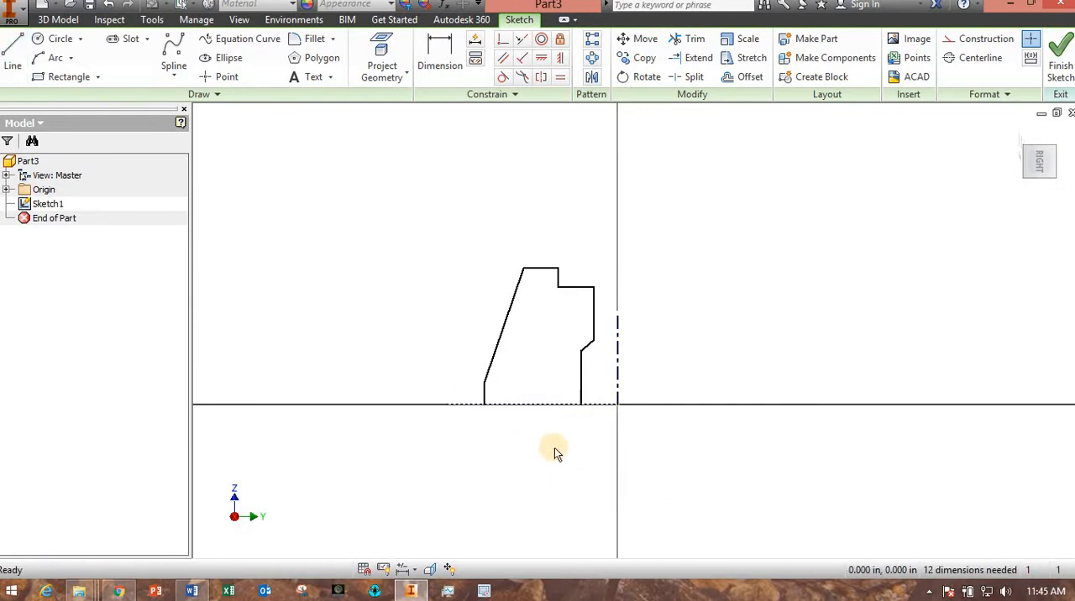
mouse_move(535, 462)
mouse_down()
mouse_move(566, 434)
mouse_move(543, 473)
mouse_move(512, 475)
mouse_up()
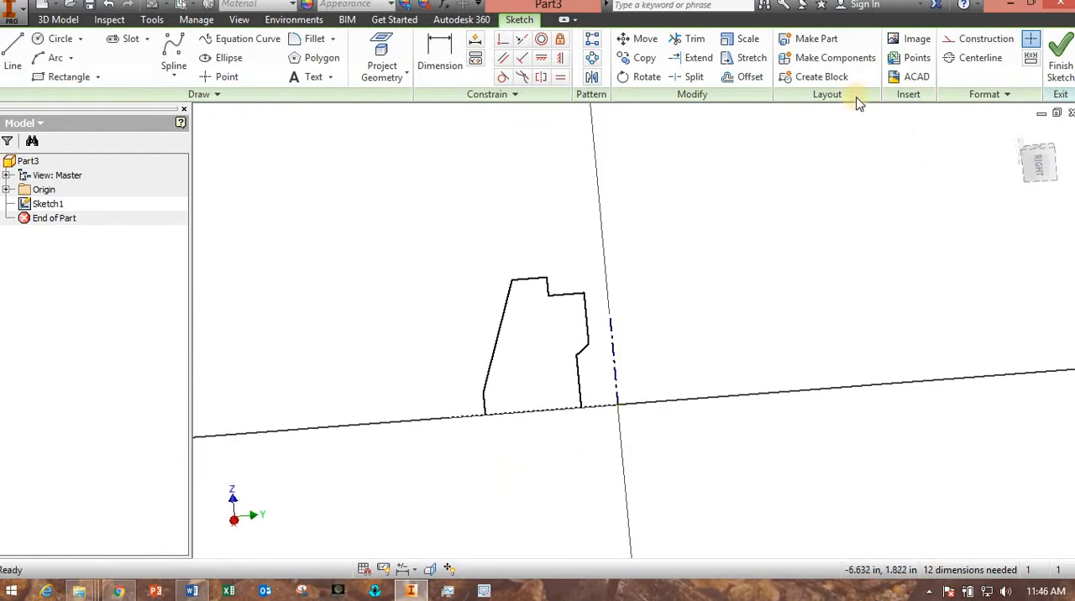
click(1060, 67)
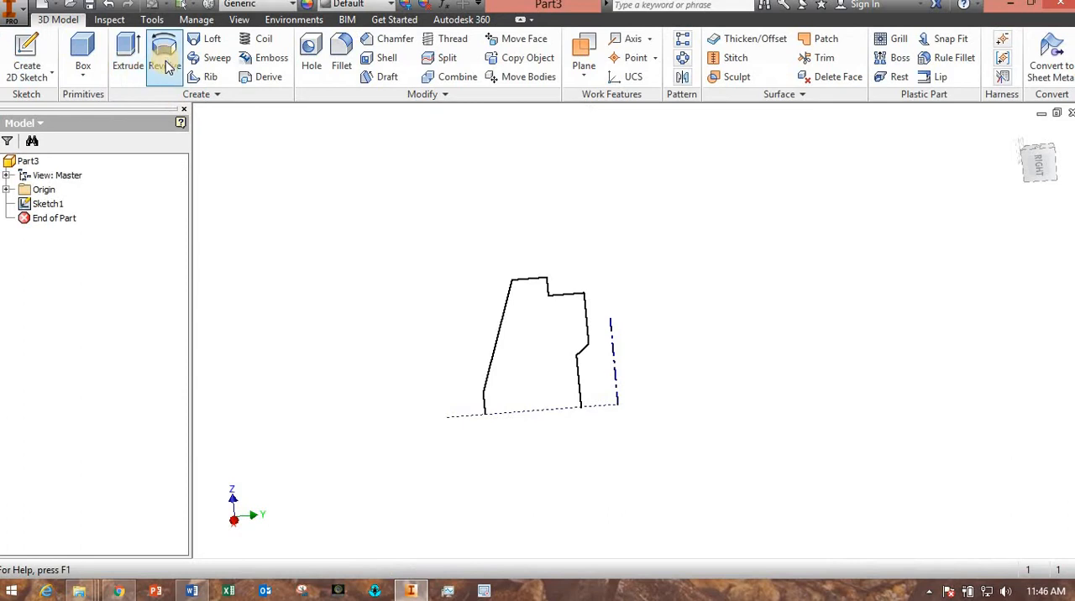
mouse_move(268, 298)
shift+middle_down()
mouse_move(353, 328)
mouse_move(375, 312)
mouse_move(302, 305)
mouse_move(356, 270)
mouse_move(328, 309)
mouse_move(367, 329)
mouse_move(338, 292)
mouse_move(324, 295)
mouse_move(375, 299)
mouse_move(319, 286)
shift+middle_up()
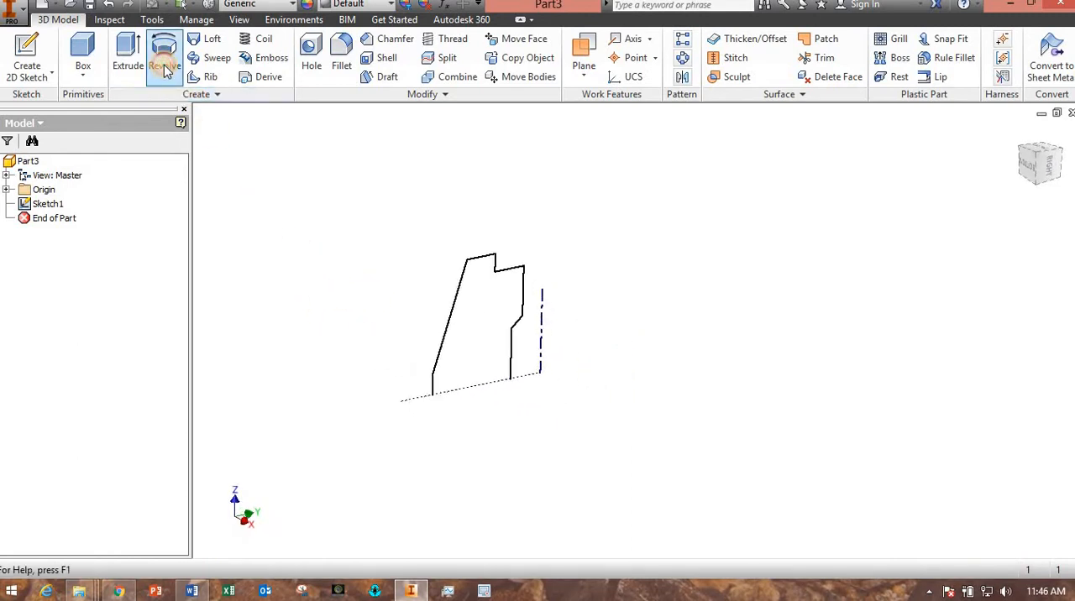
click(164, 65)
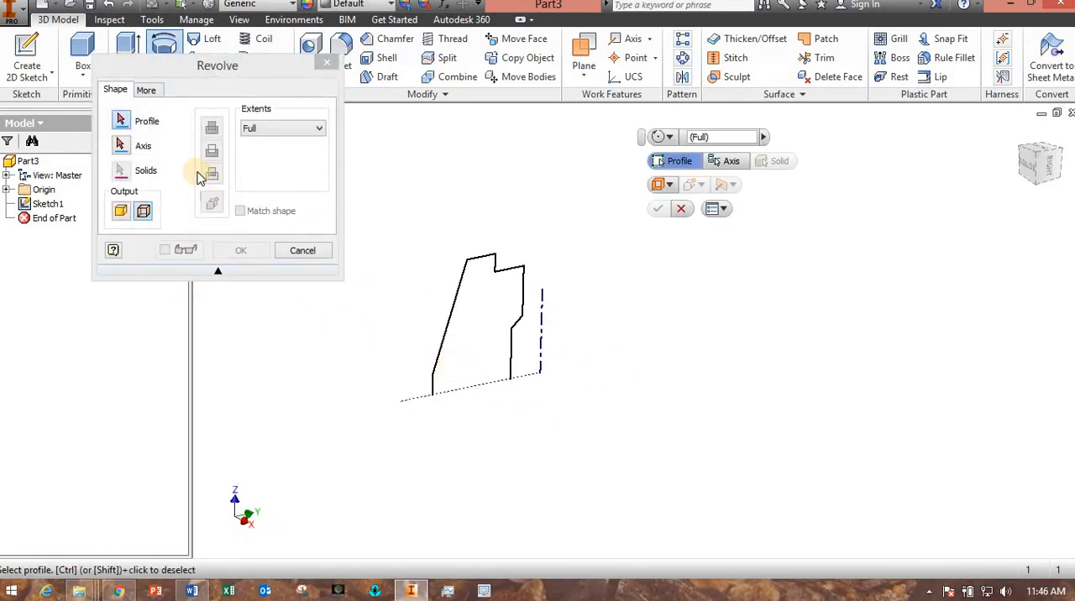
click(126, 124)
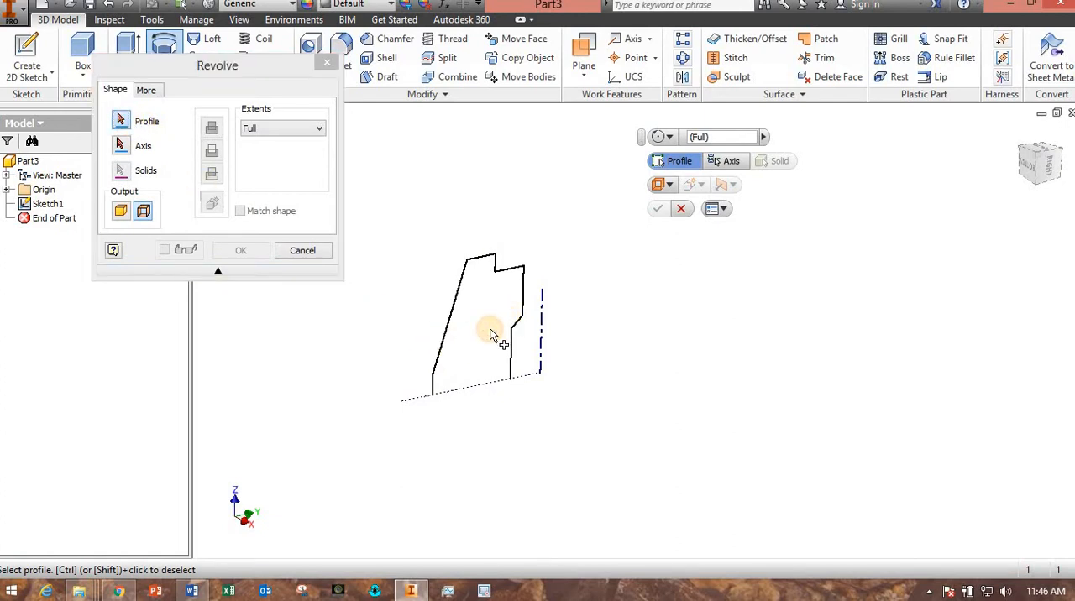
click(448, 340)
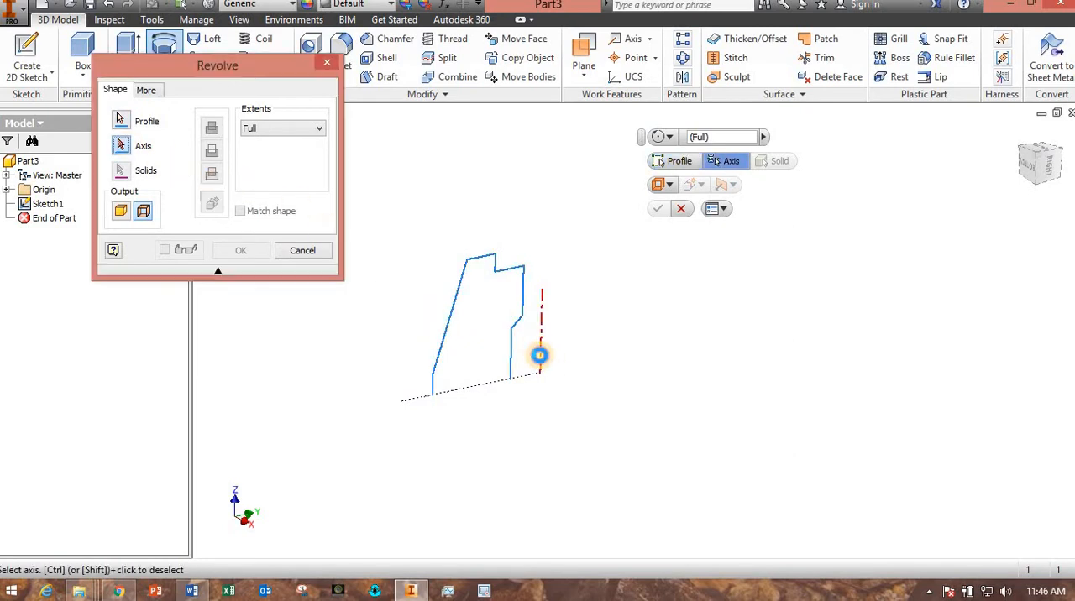
click(539, 355)
shift+middle_drag(503, 470, 432, 514)
click(588, 409)
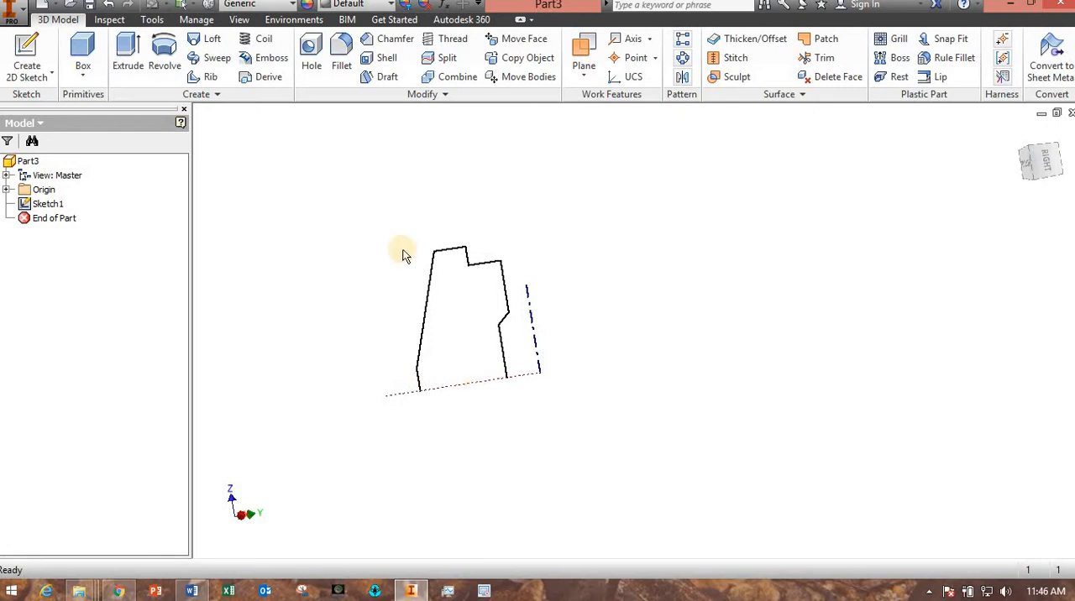
click(156, 52)
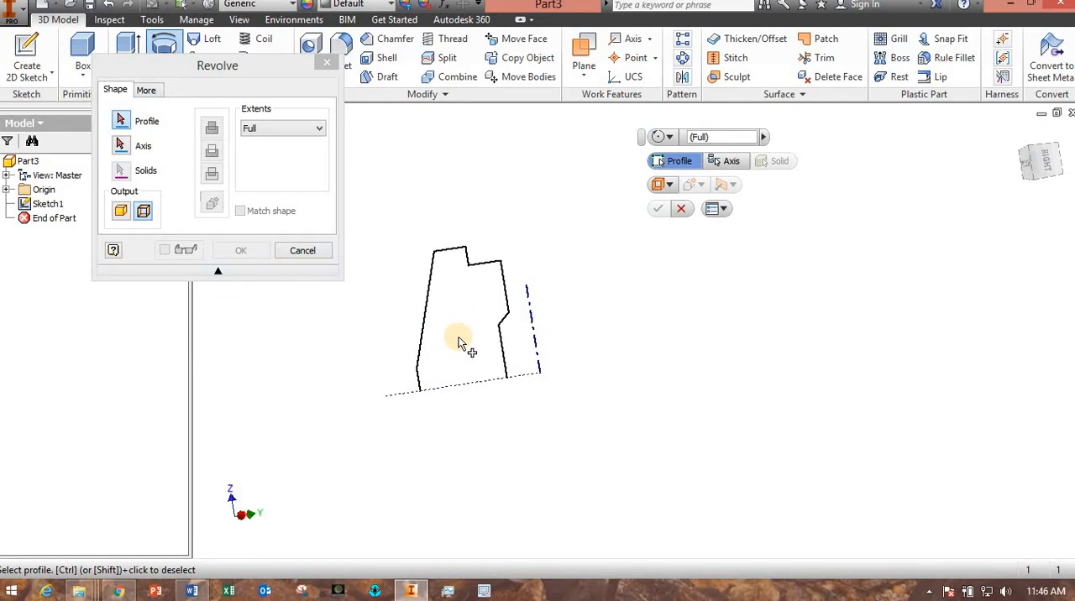
click(303, 251)
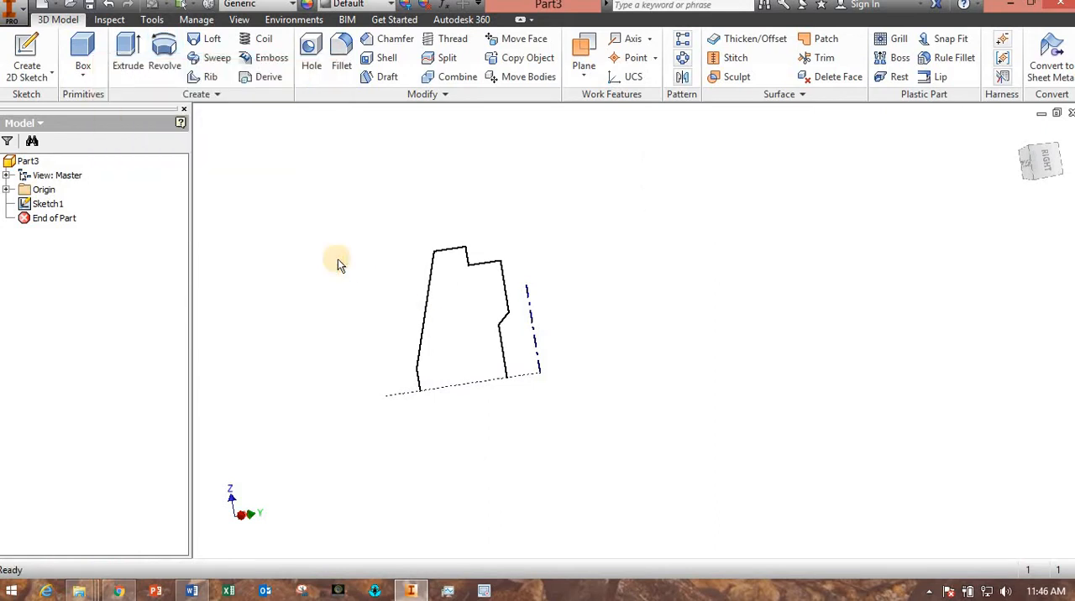
Reopen the profile sketch and close its base with a horizontal line about 0.66 in long between the outer and bore edges.
double_click(49, 205)
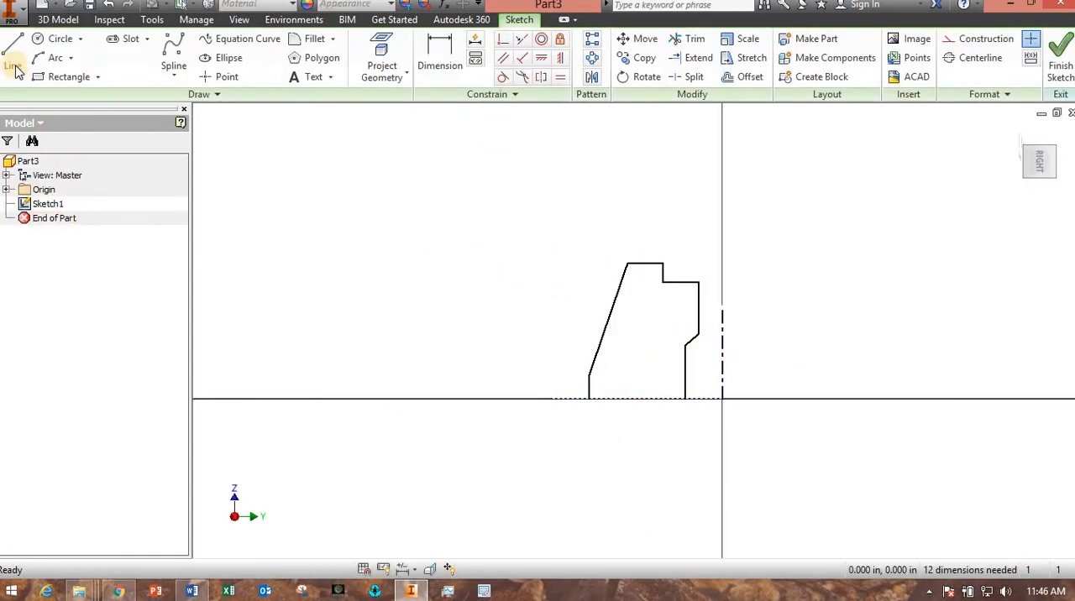
click(12, 57)
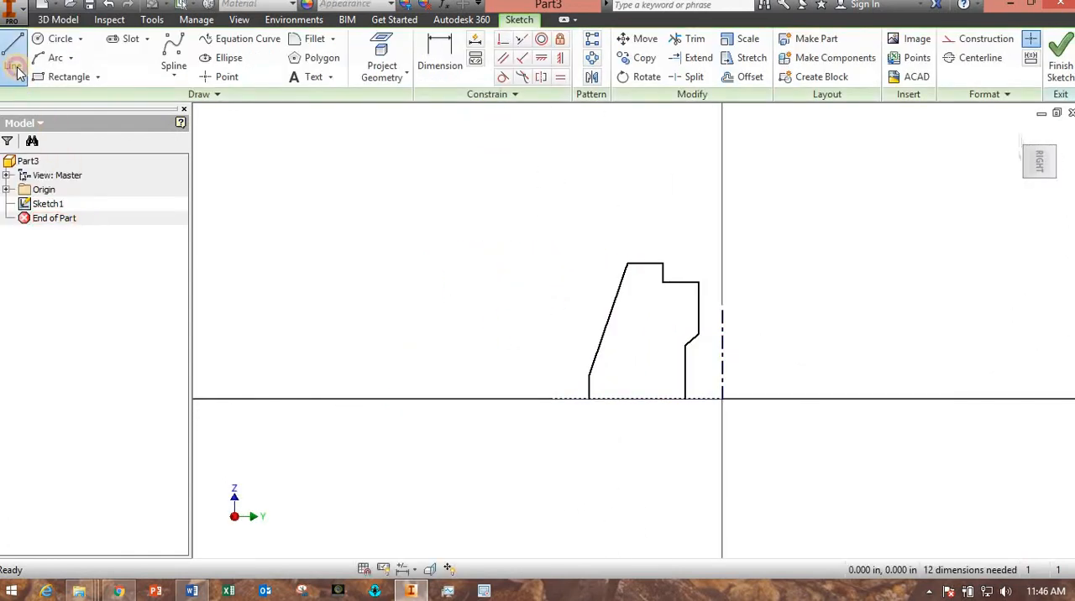
click(589, 399)
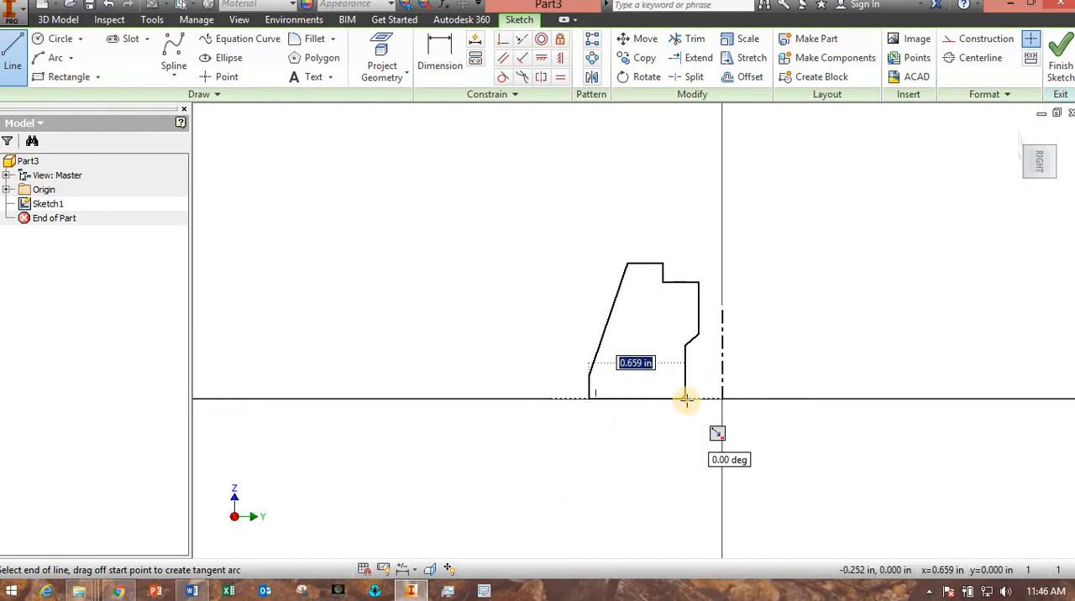
click(686, 400)
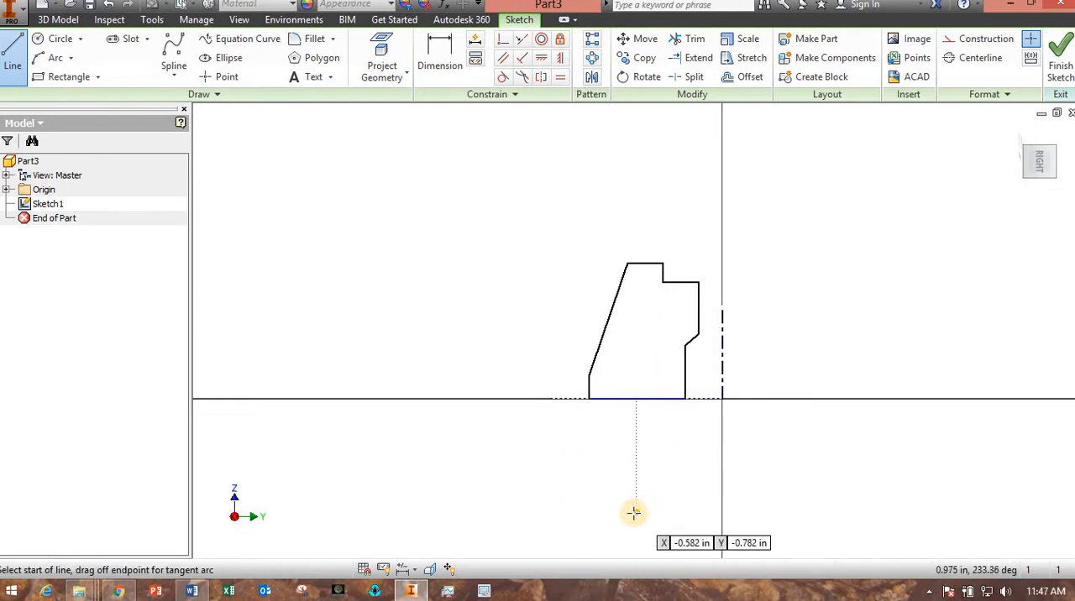
key(Escape)
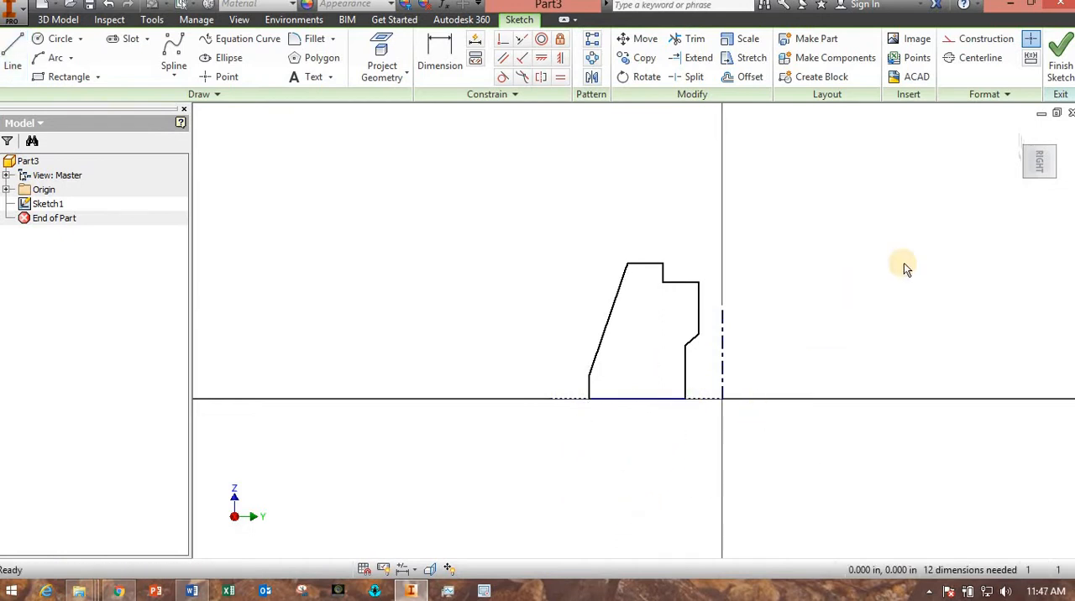
Finish the sketch and revolve the closed profile fully about the centerline as a solid.
click(1060, 67)
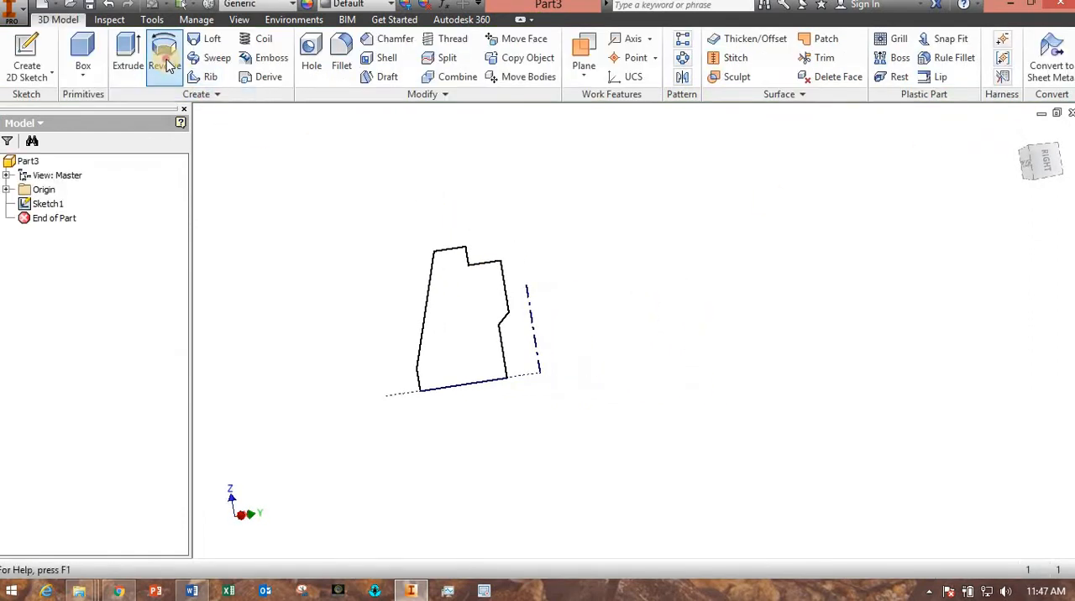
click(165, 48)
shift+middle_drag(398, 430, 312, 457)
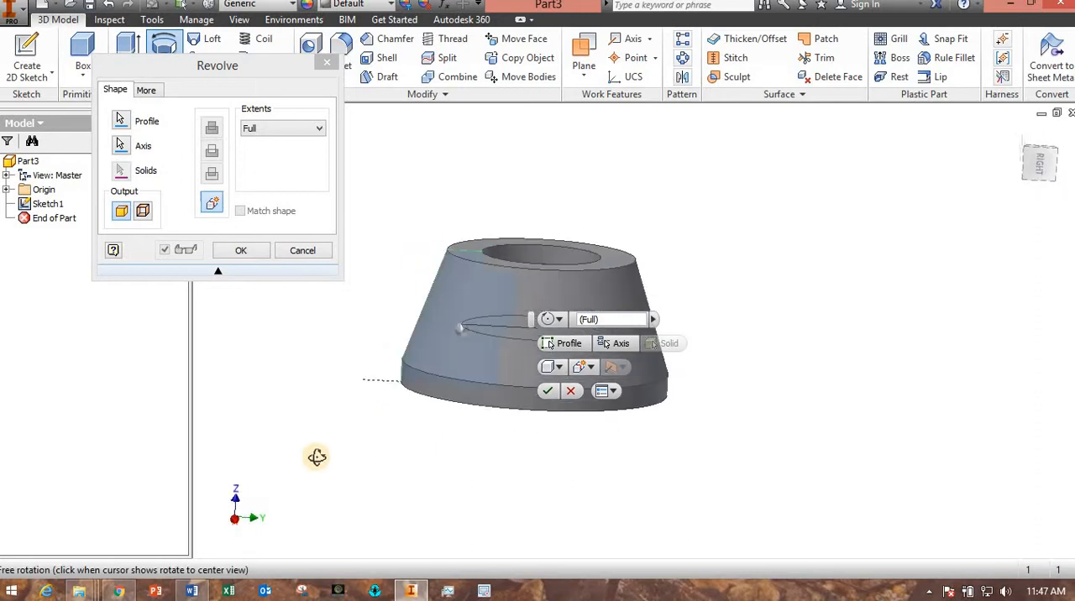
click(546, 391)
shift+middle_drag(403, 424, 254, 423)
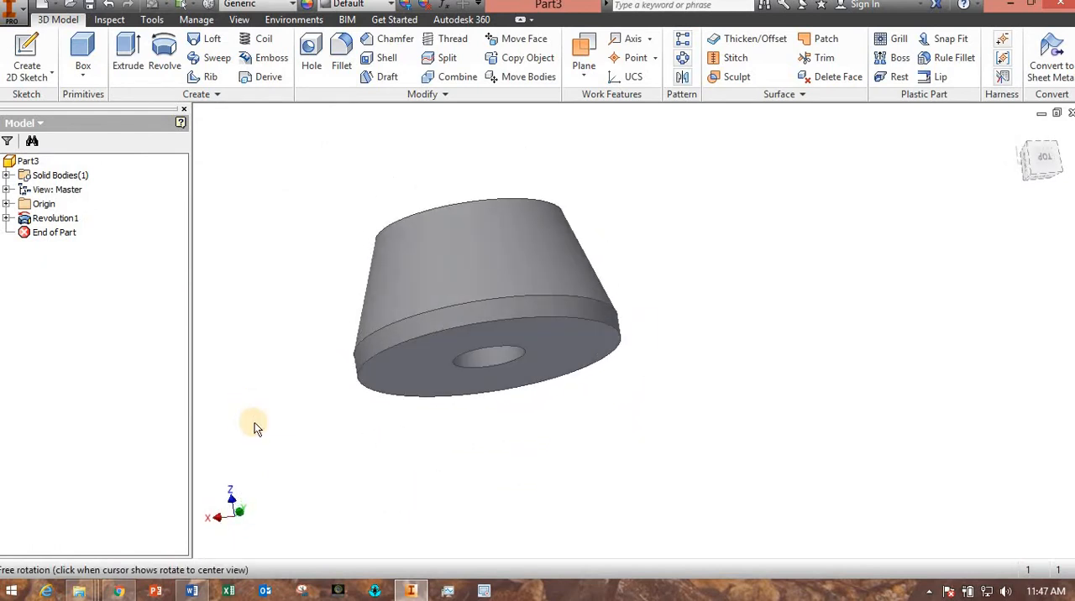
Reopen the revolved feature's sketch and dimension the outer vertical edge about the centerline to a diameter of 3.25 in.
click(6, 218)
double_click(59, 232)
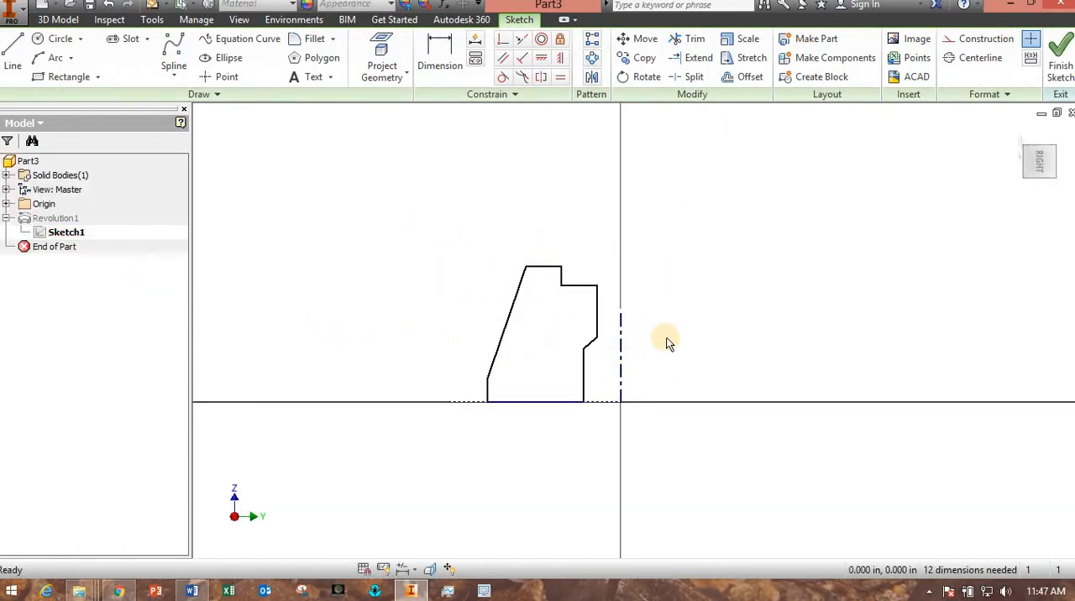
mouse_move(667, 343)
middle_down()
mouse_move(588, 364)
mouse_move(597, 370)
middle_up()
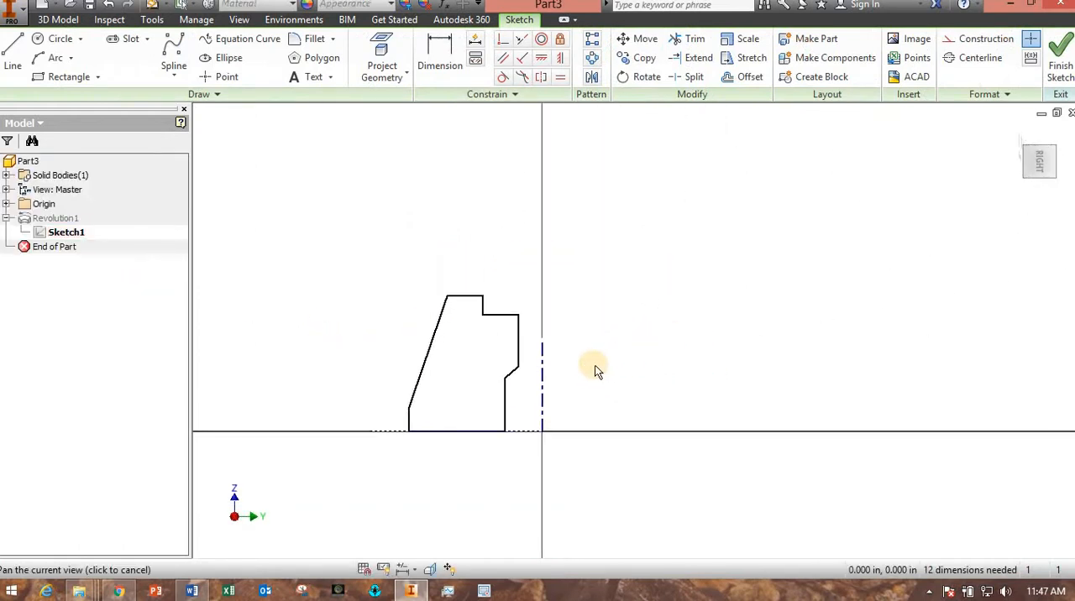
click(438, 54)
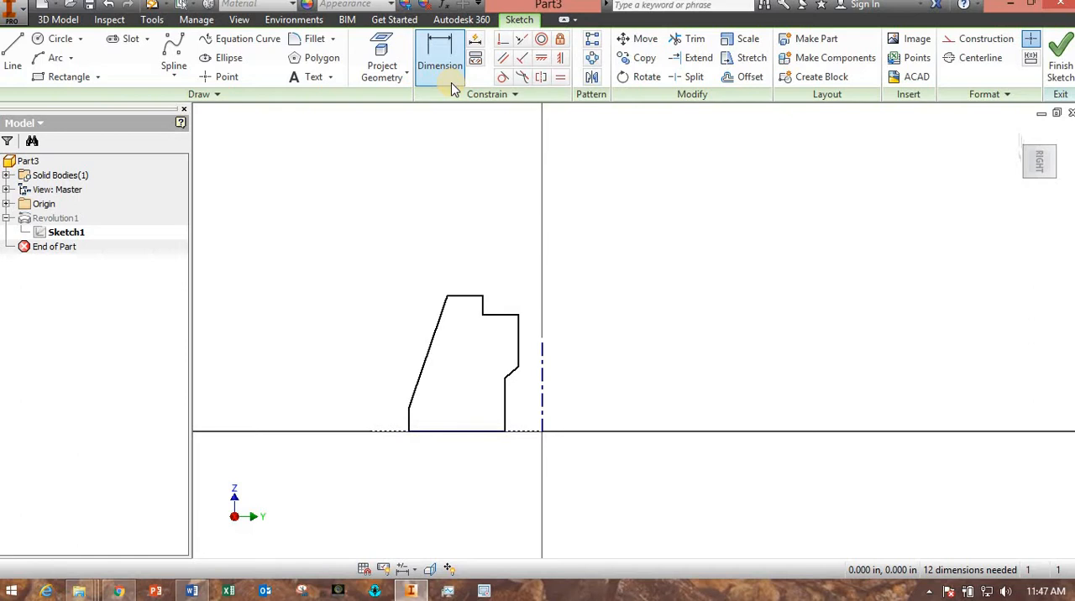
click(409, 420)
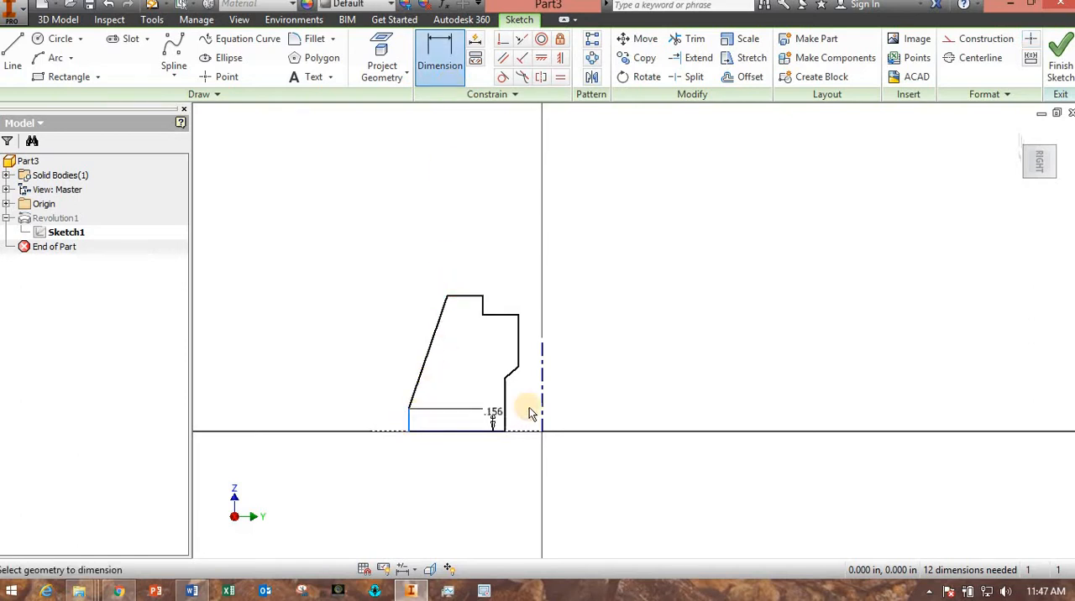
click(542, 408)
click(517, 254)
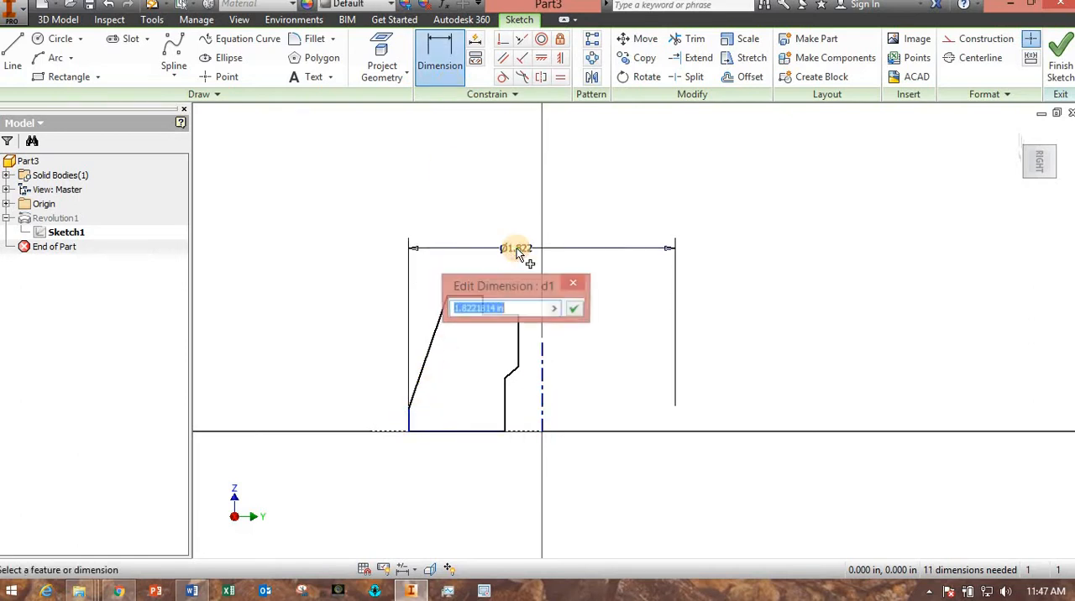
text(3.25)
key(Return)
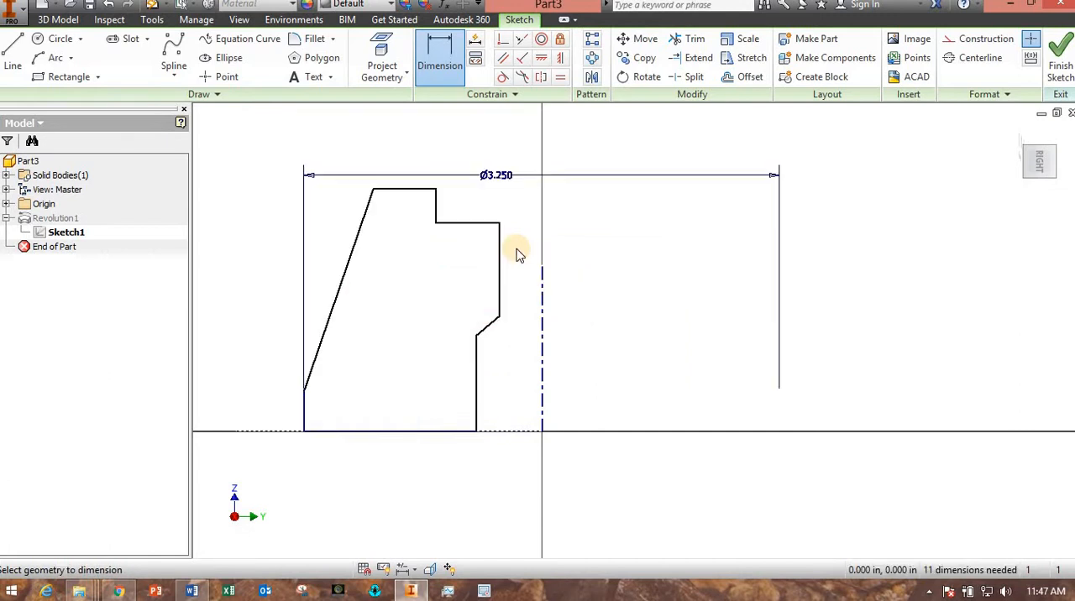
Dimension the lower bore edge about the centerline to a diameter of 1.5 in.
mouse_move(519, 254)
middle_down()
mouse_move(528, 269)
mouse_move(531, 243)
middle_up()
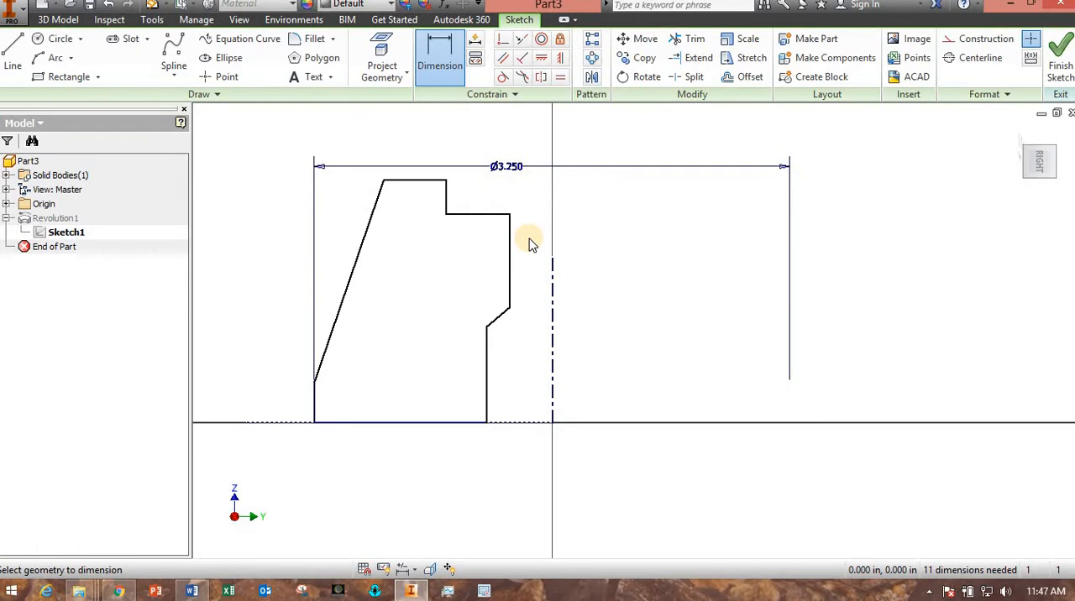
click(487, 379)
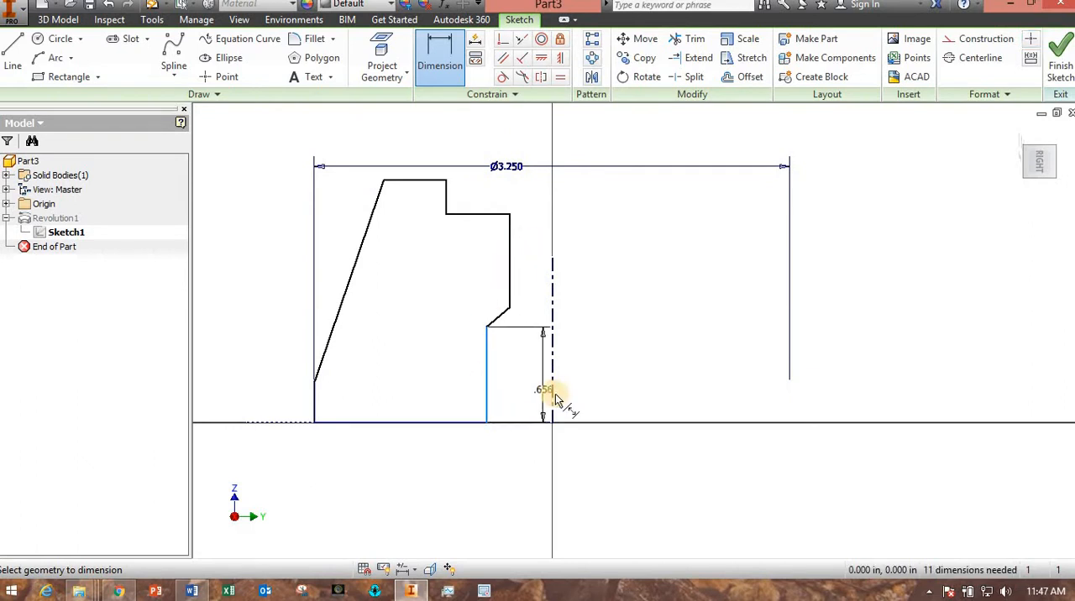
click(552, 395)
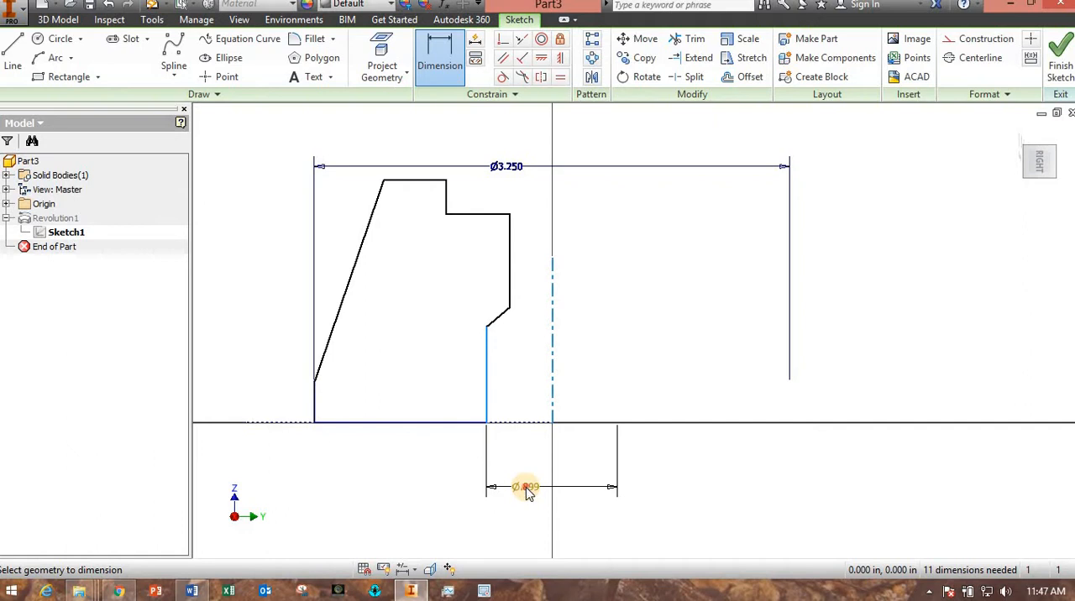
click(526, 489)
text(1.5)
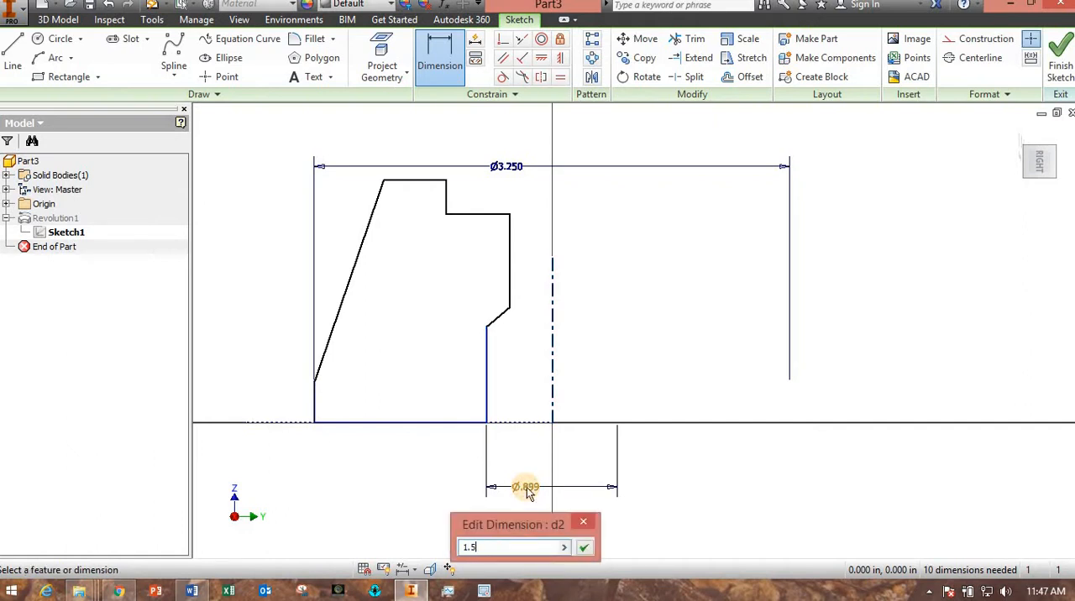
key(Return)
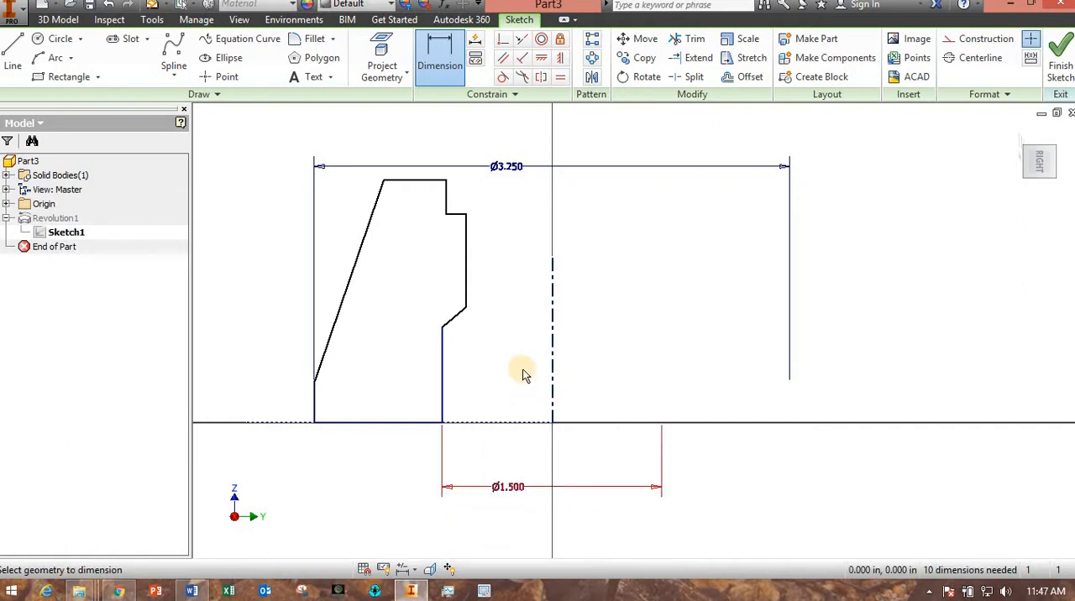
Dimension the bore edge above the chamfer about the centerline to a diameter of 1 in.
click(467, 290)
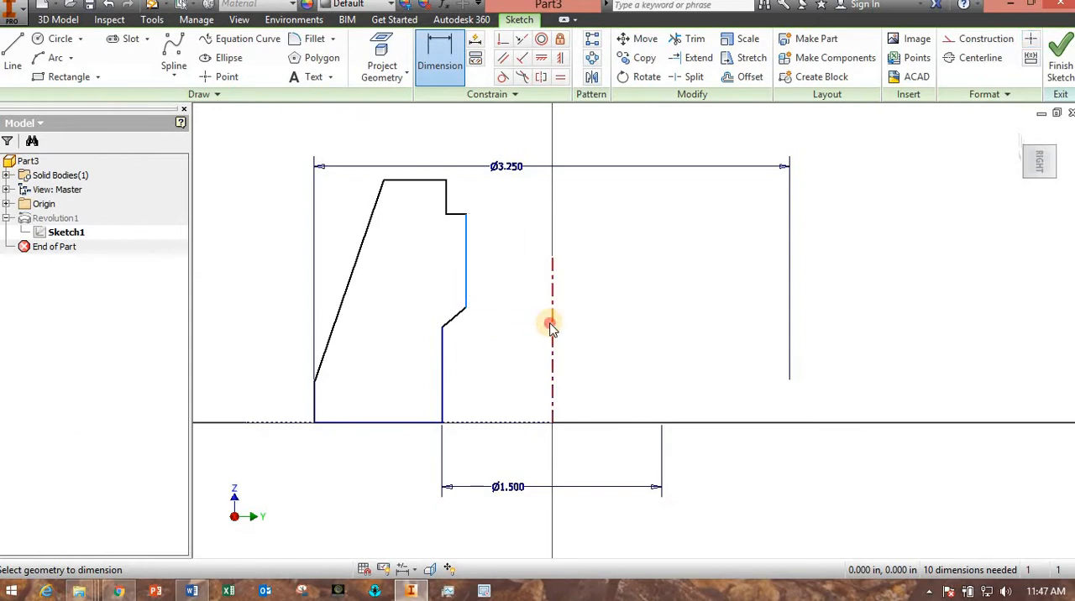
click(552, 317)
click(522, 277)
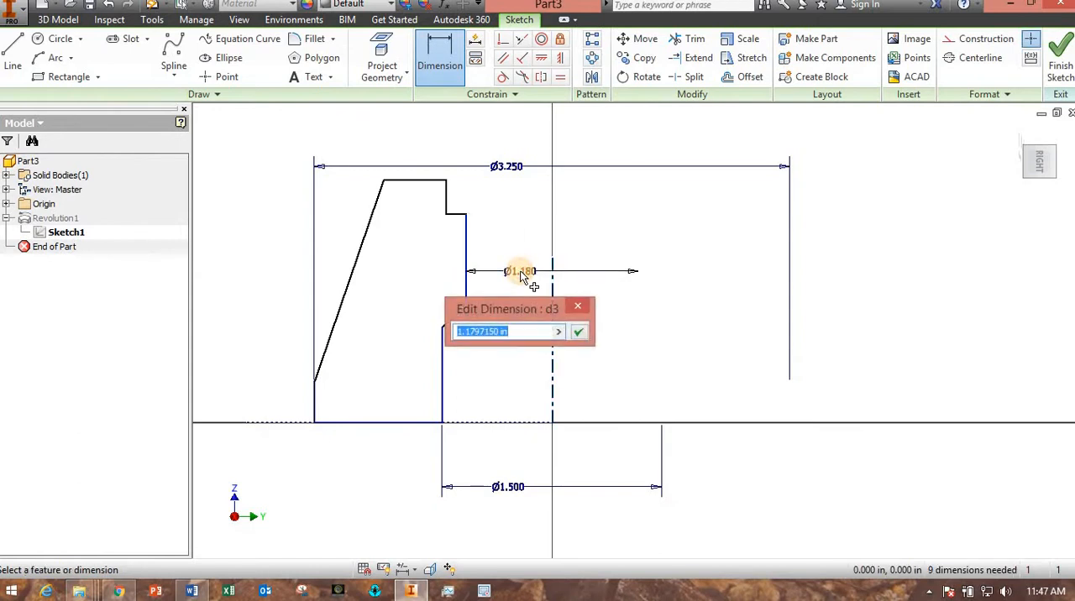
text(1)
key(Return)
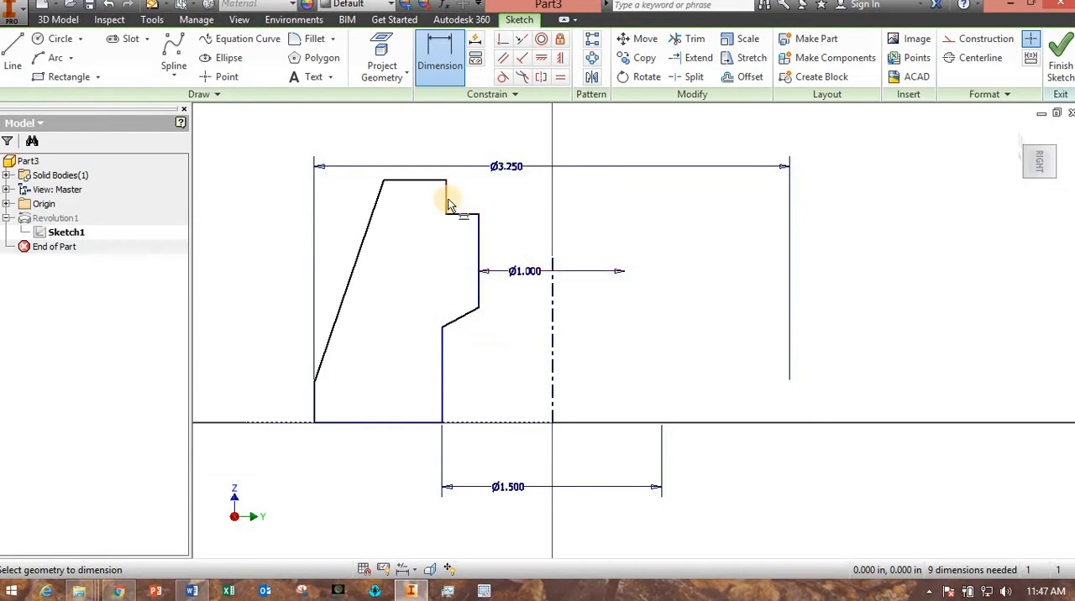
Dimension the upper end of the sloping edge about the centerline to a diameter of 2.5 in.
click(384, 181)
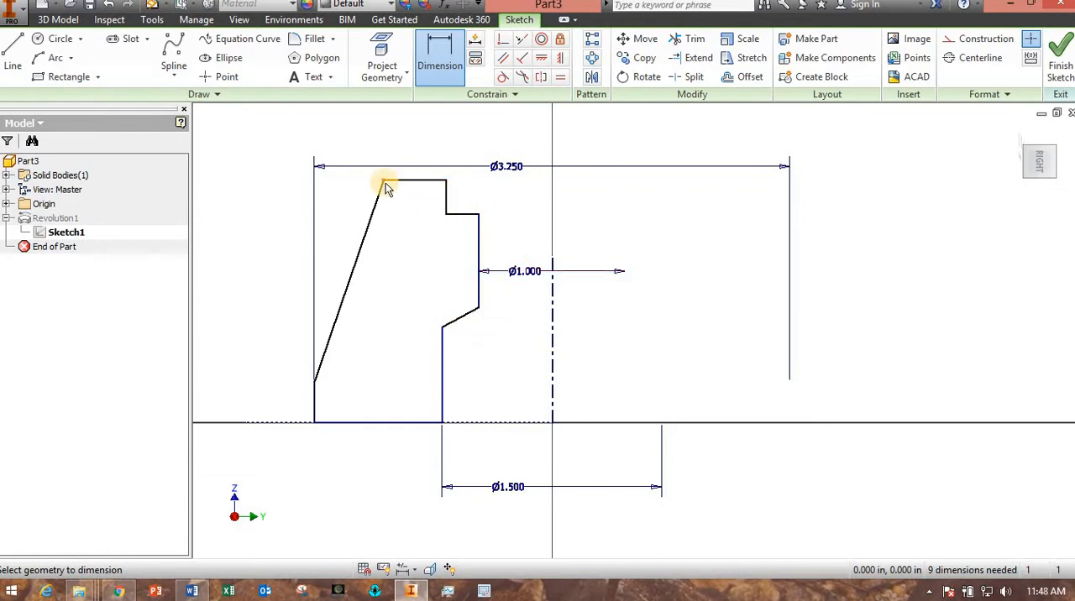
click(552, 372)
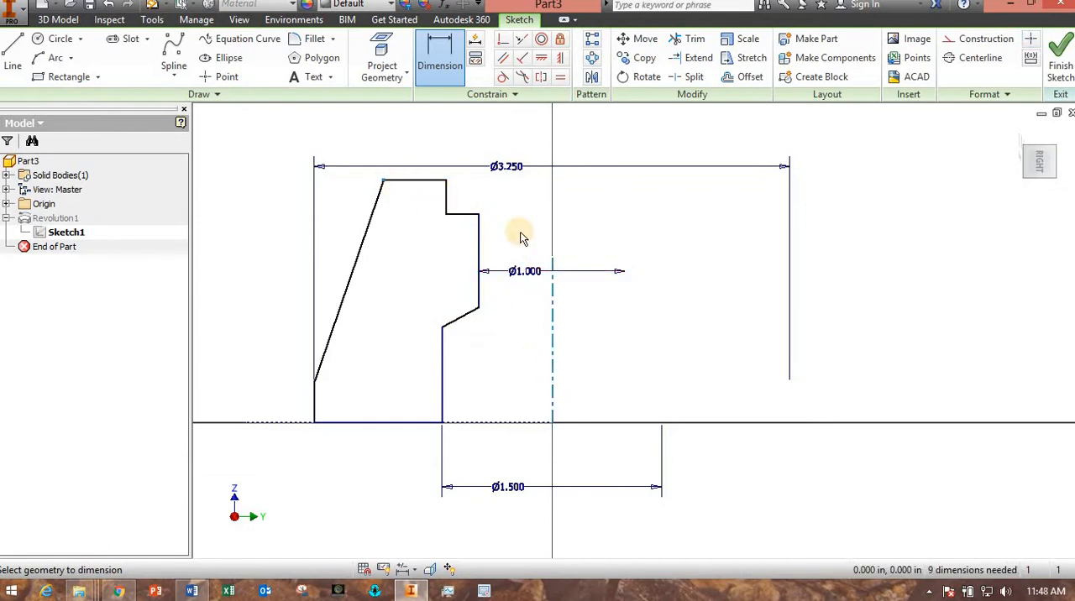
click(515, 139)
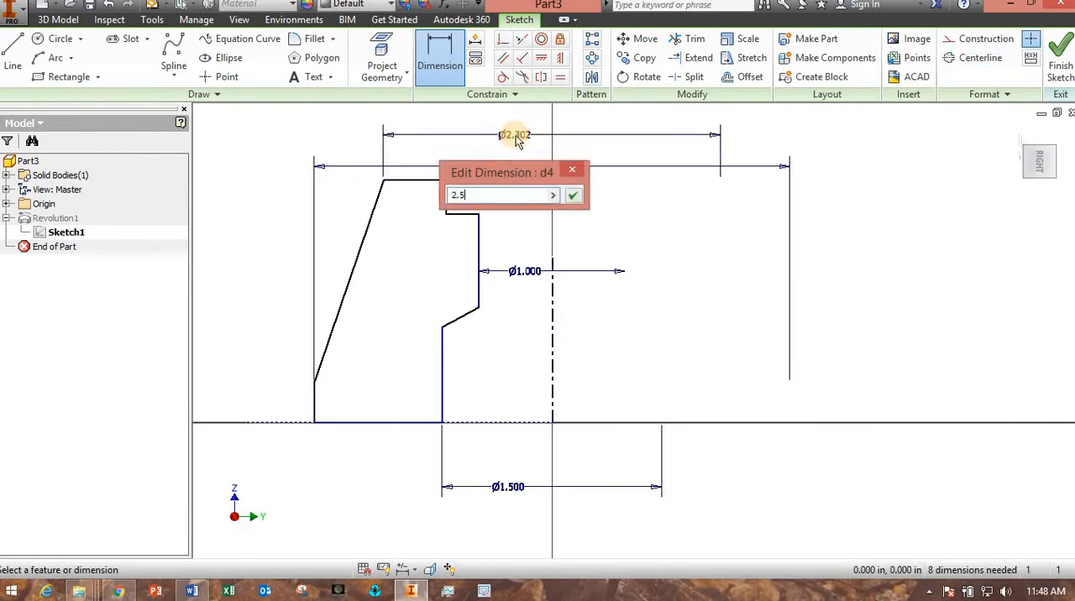
key(Return)
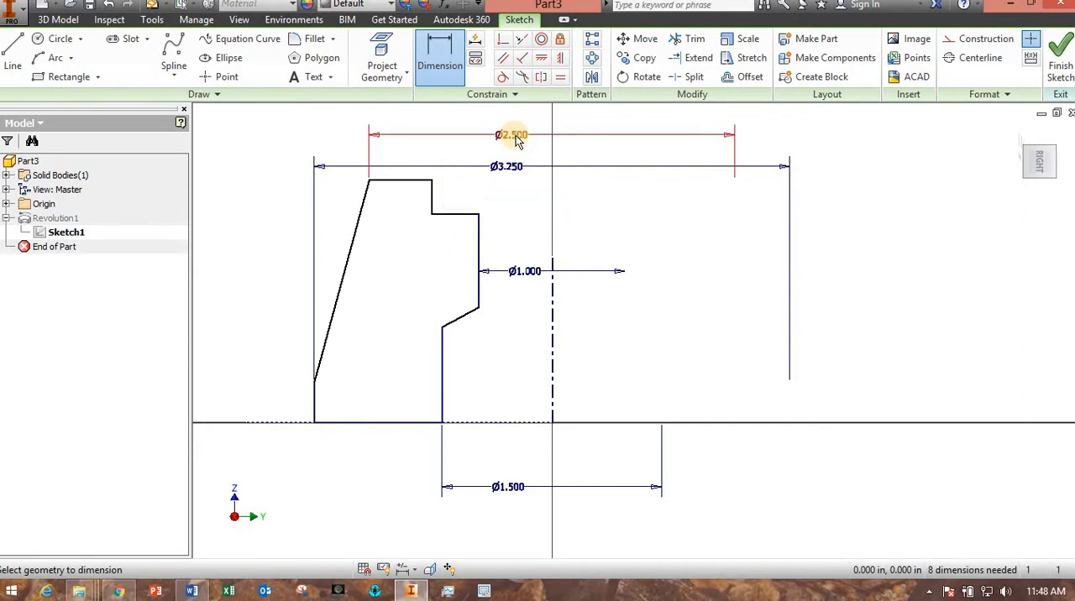
Dimension the upper counterbore's vertical edge about the centerline to a diameter of 1.75 in.
click(432, 199)
click(552, 405)
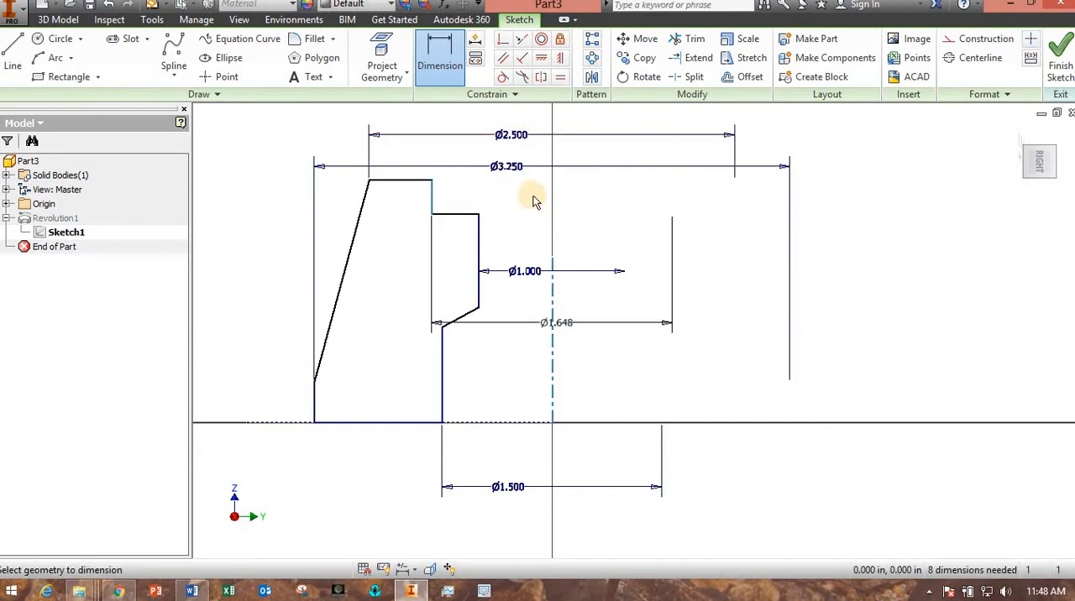
click(533, 193)
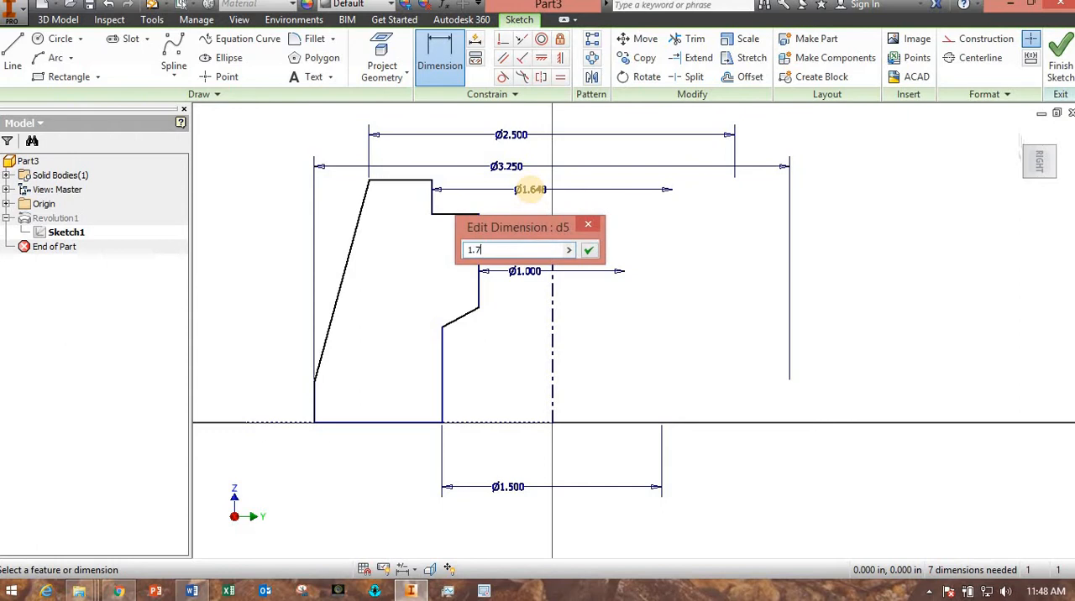
key(Return)
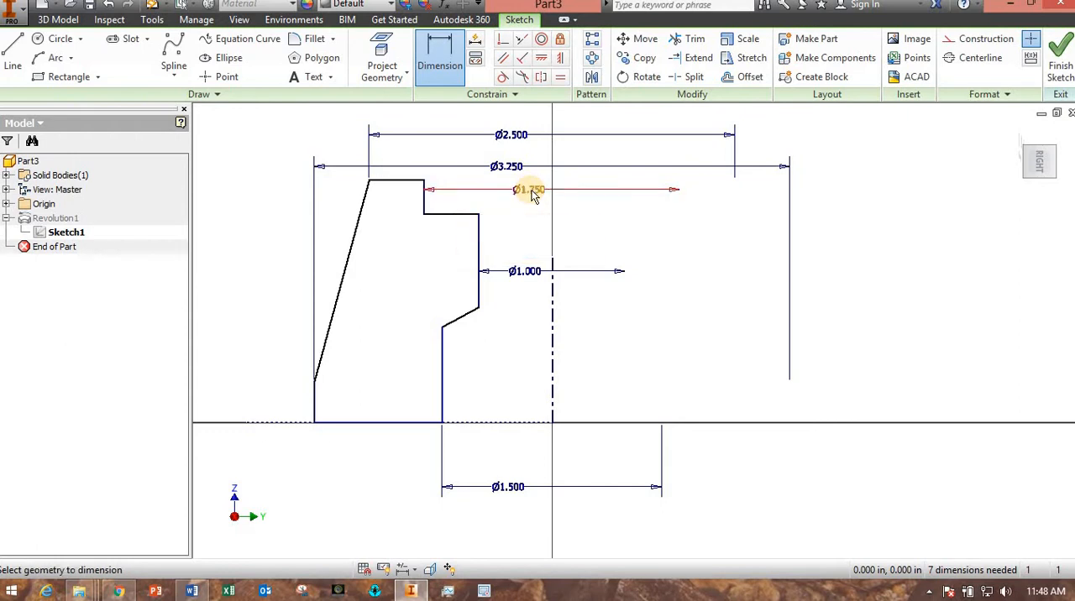
Dimension the counterbore depth between the top edge and the step below it as 0.38 in.
click(403, 182)
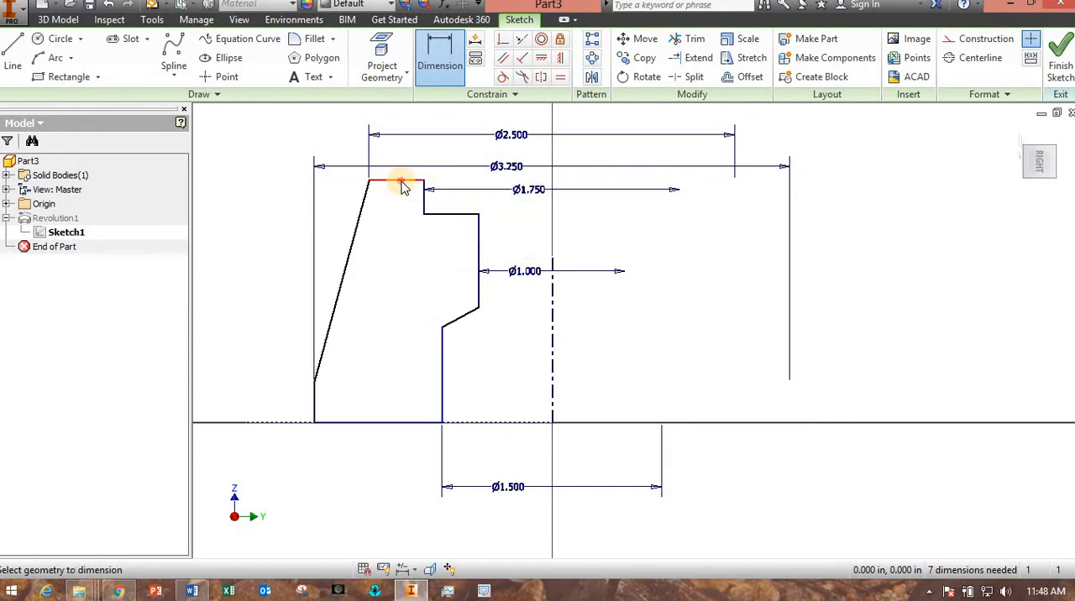
click(441, 215)
click(398, 246)
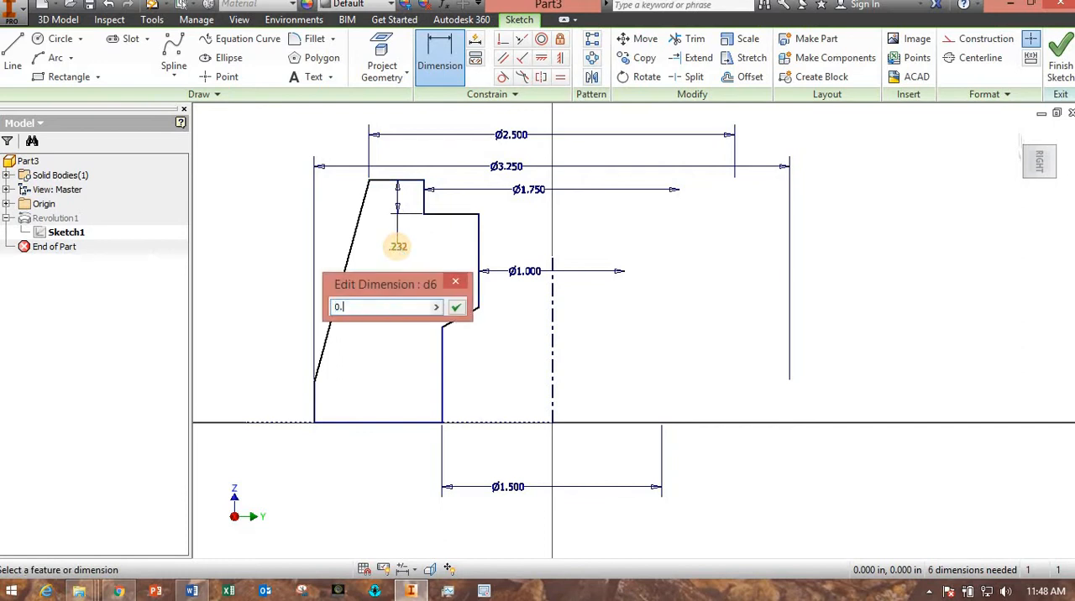
key(Return)
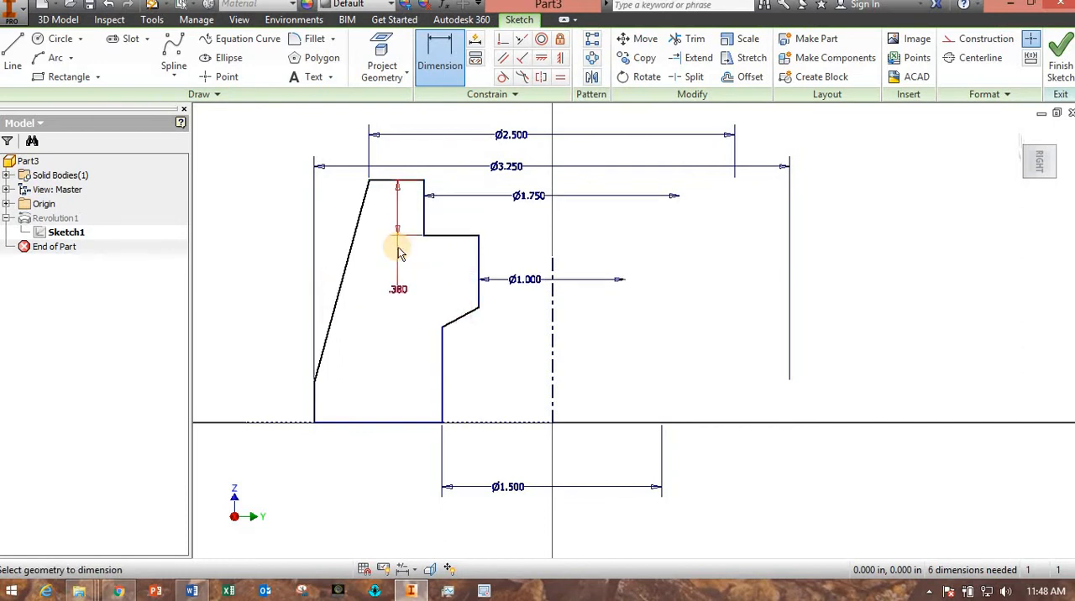
Dimension the vertical height of the bore's chamfer edge as 0.25 in.
click(477, 313)
click(378, 365)
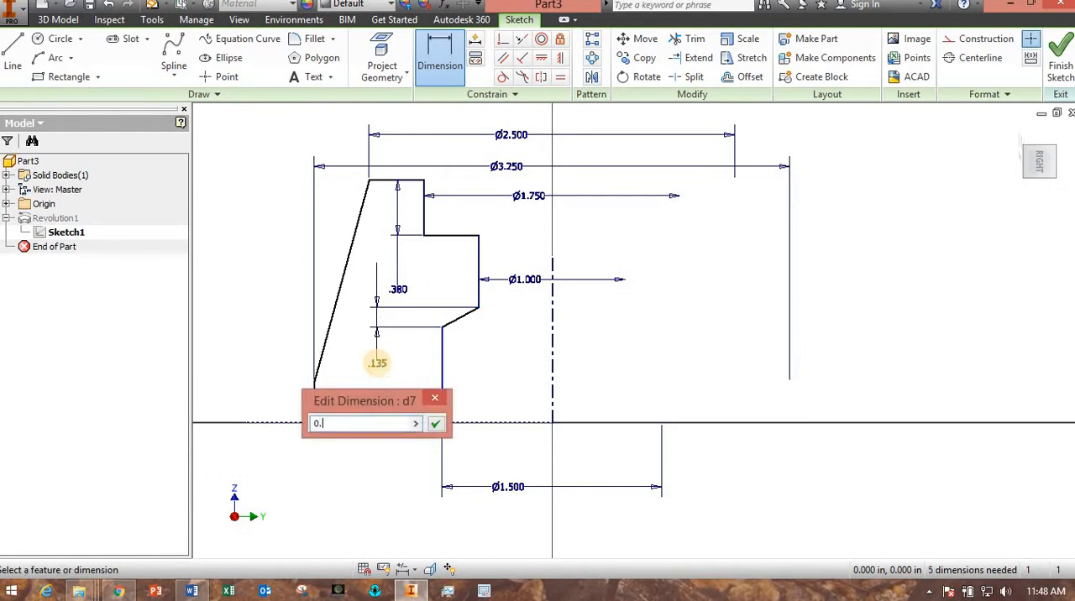
key(Return)
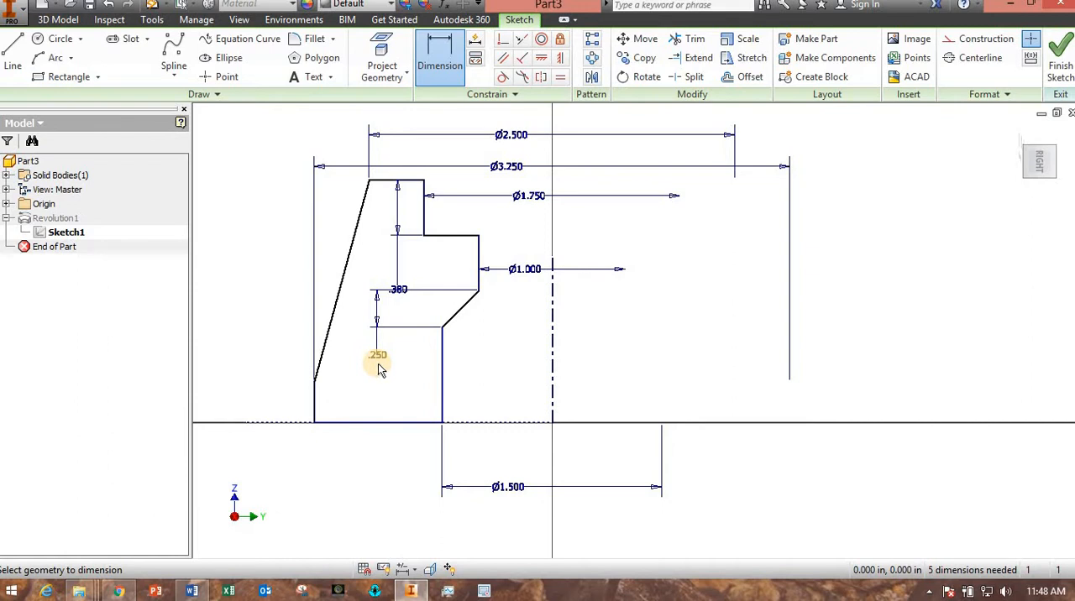
key(Escape)
Move the bore's chamfer edge and the sloping outer edge freely to test the sketch's remaining freedom.
drag(445, 303, 493, 380)
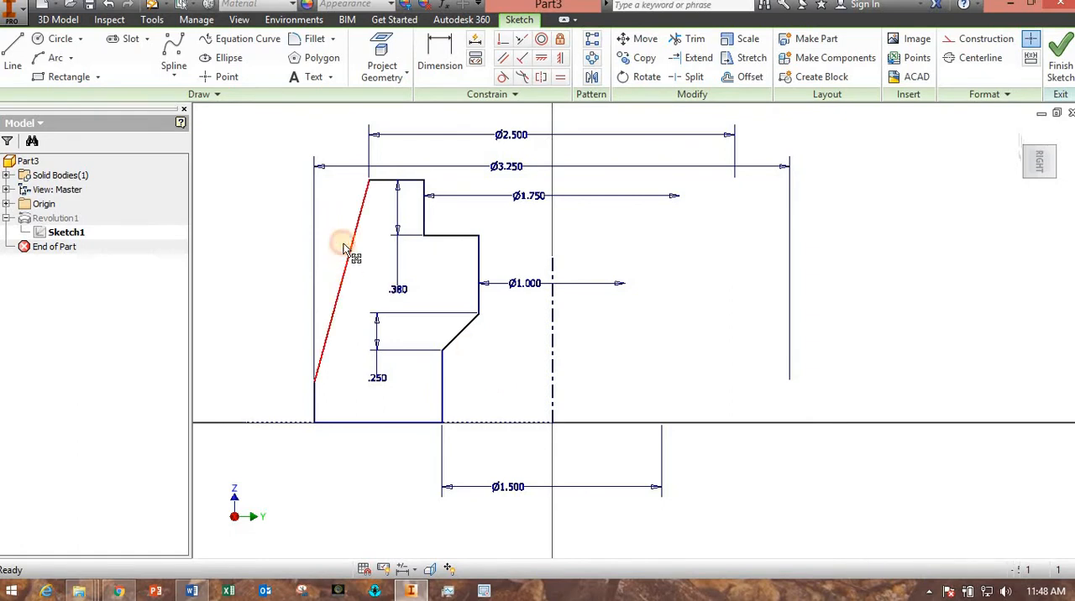
mouse_move(343, 243)
mouse_down()
mouse_move(347, 339)
mouse_move(327, 338)
mouse_move(329, 290)
mouse_move(327, 343)
mouse_move(324, 250)
mouse_up()
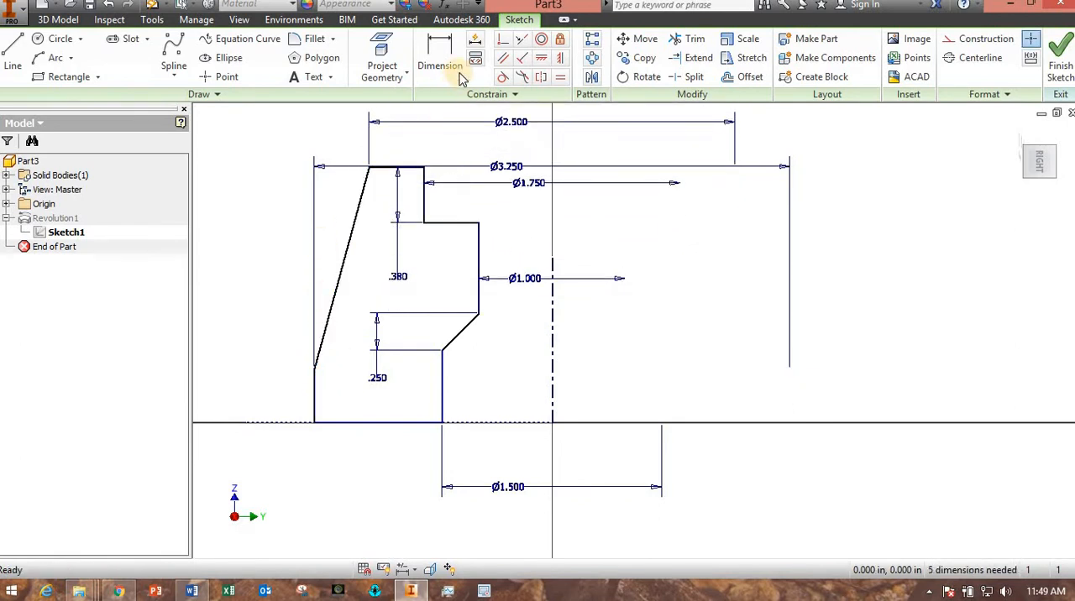
Dimension the profile's overall height from the base line to the top edge as 2 in.
key(d)
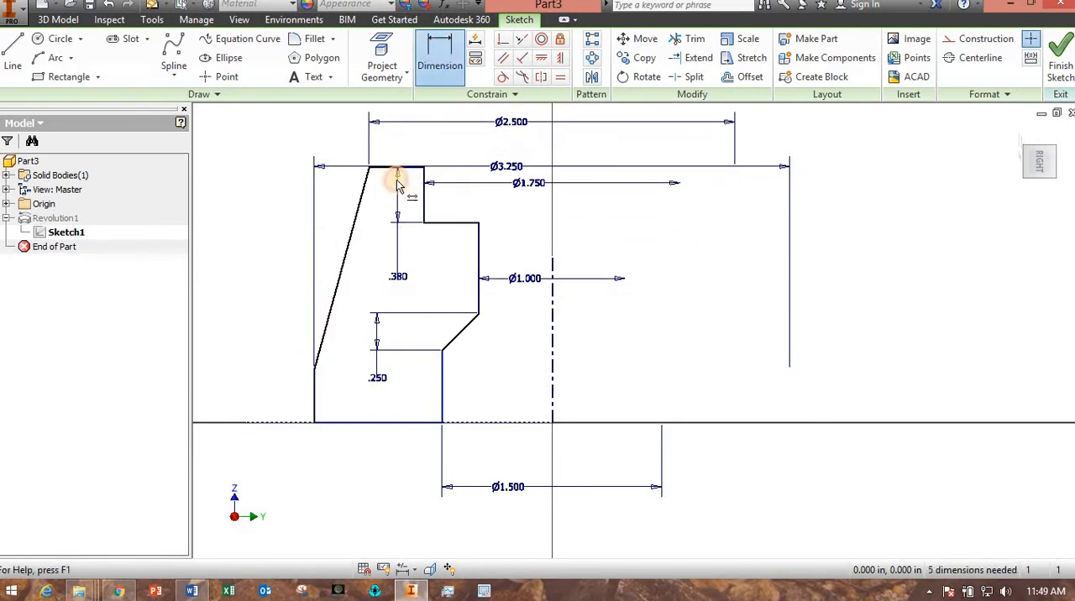
click(481, 424)
click(387, 168)
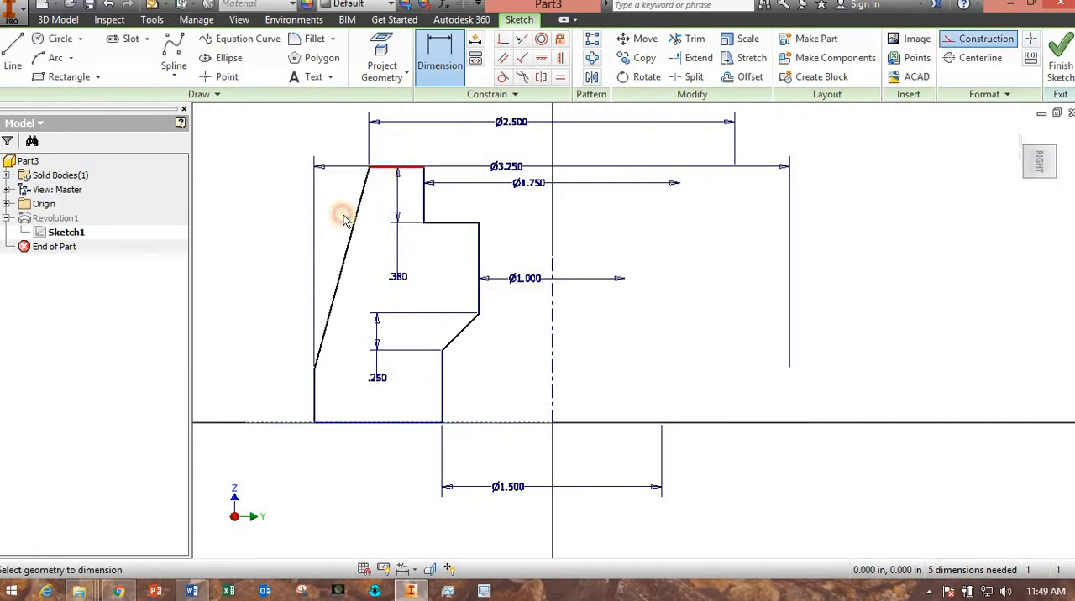
click(243, 299)
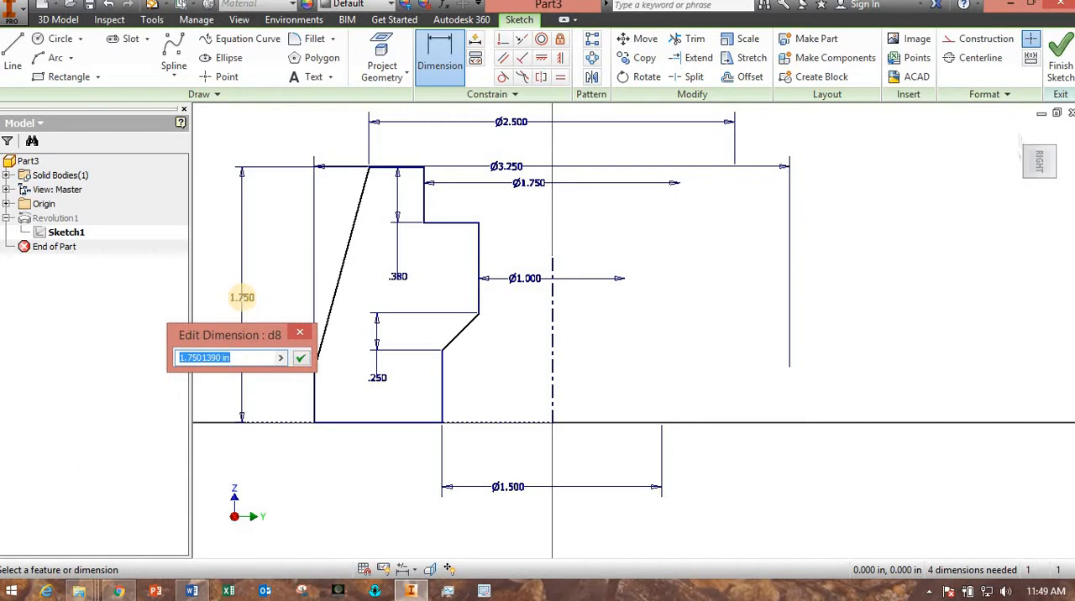
text(2)
key(Return)
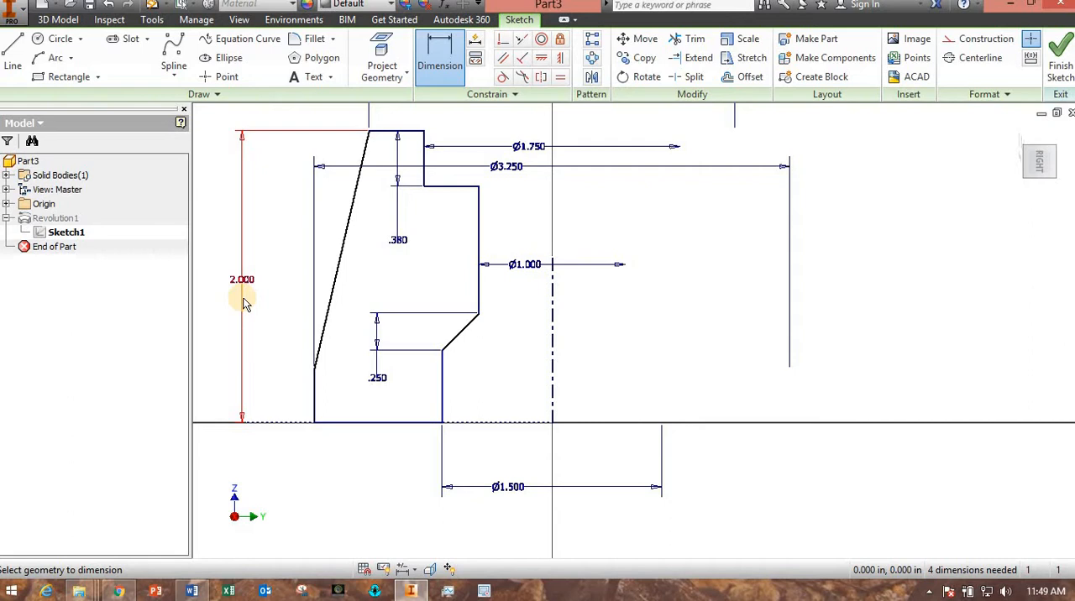
Dimension the outer vertical edge at the base of the profile to a height of 0.5 in.
click(317, 401)
click(277, 397)
text(0.)
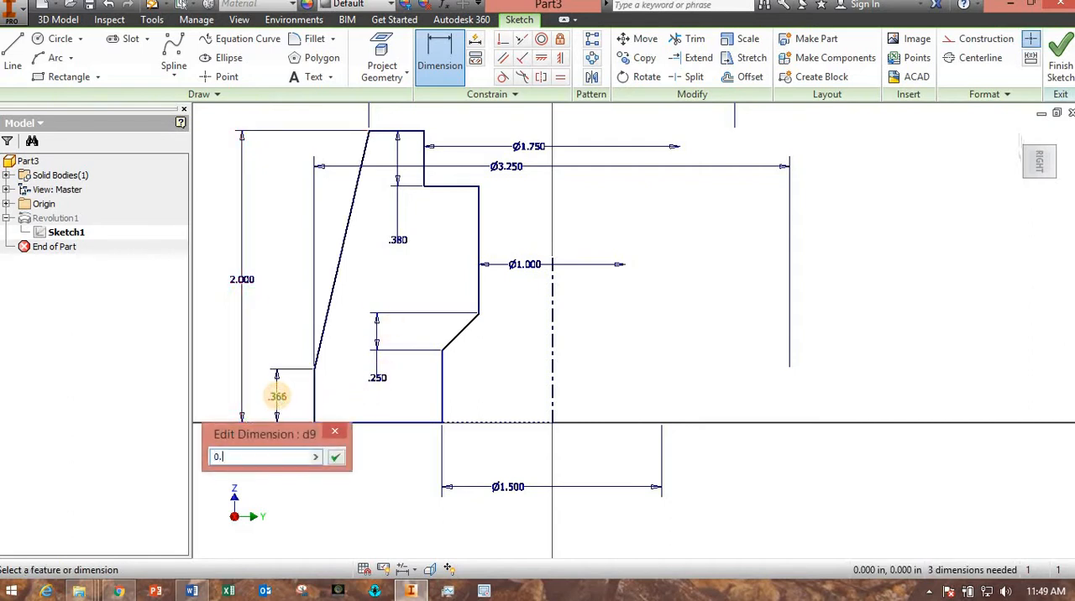
text(5)
key(Return)
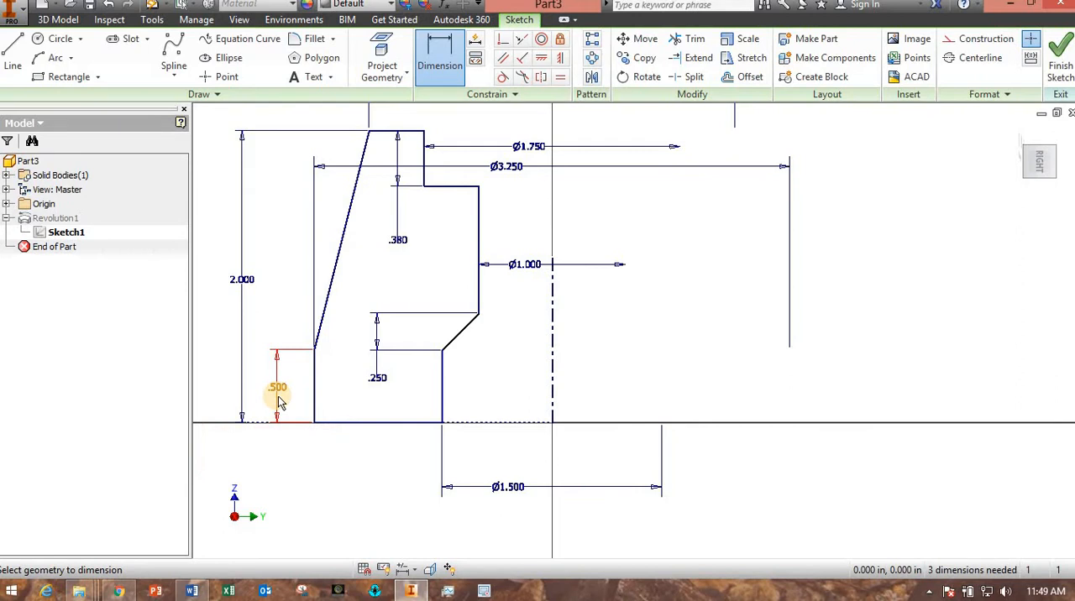
key(Escape)
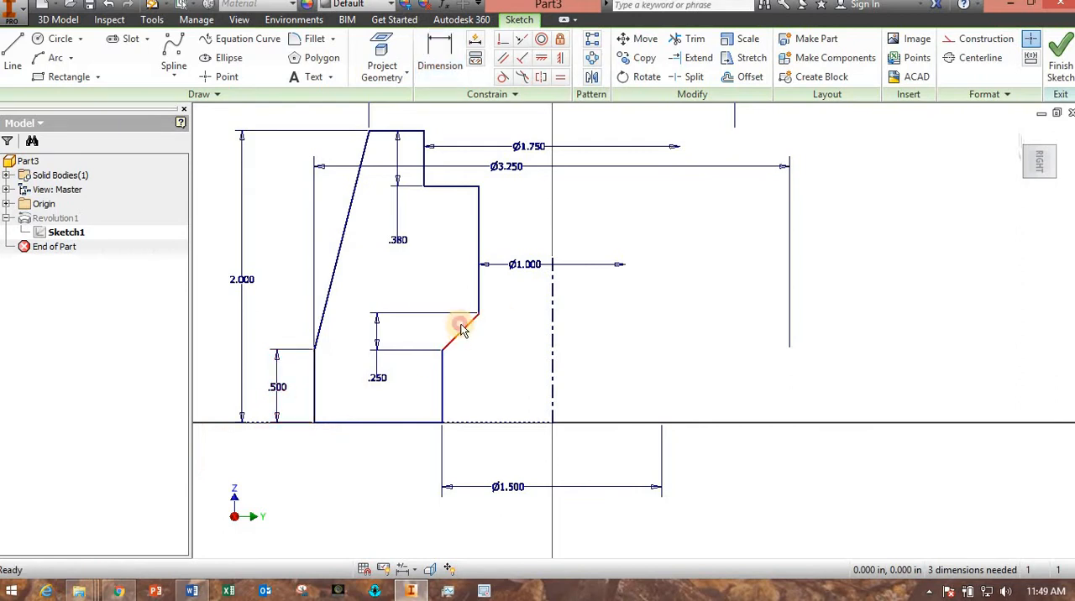
Dimension the lower bore's vertical edge from the base to the chamfer as 0.75 in.
drag(461, 329, 485, 385)
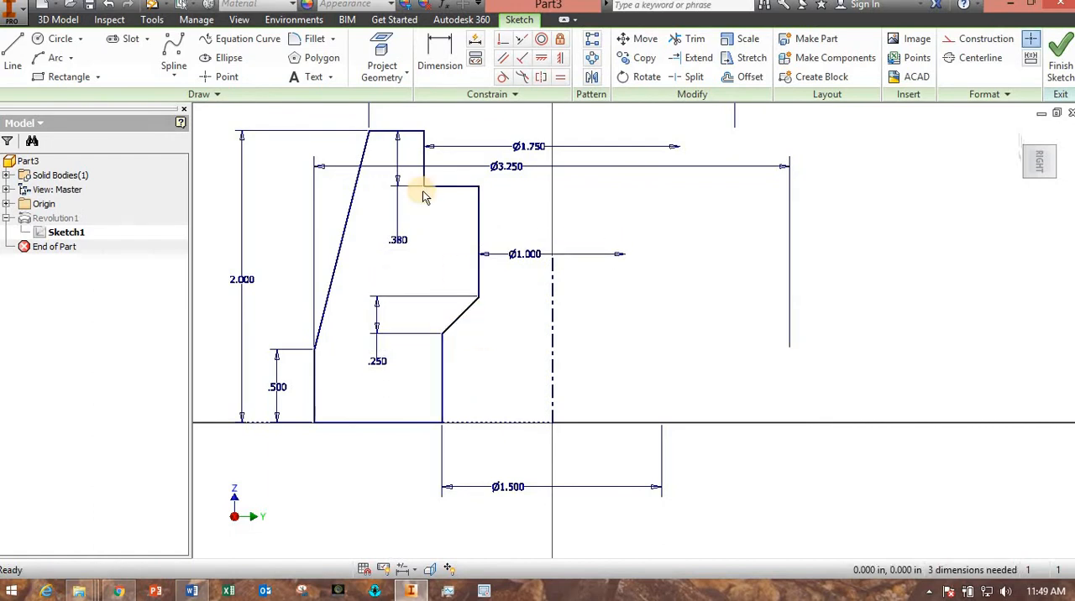
click(439, 52)
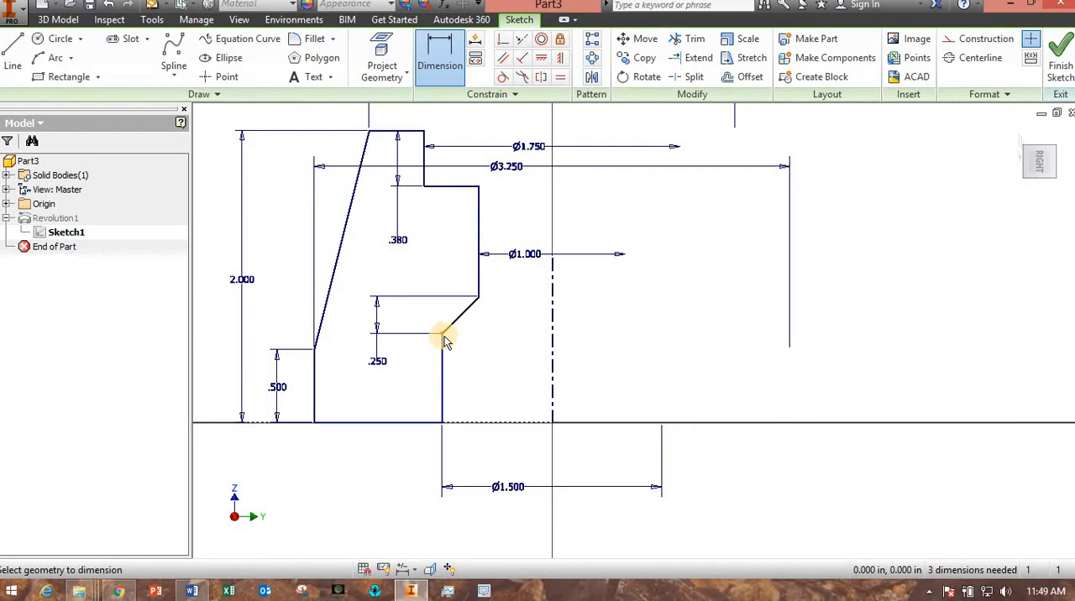
click(442, 368)
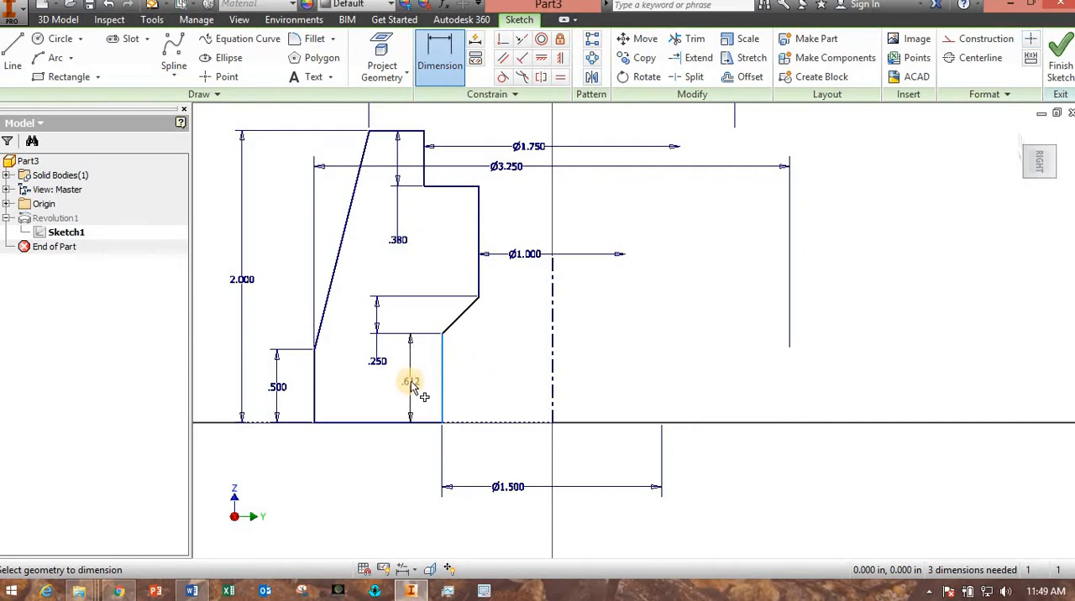
click(413, 383)
text(0.7)
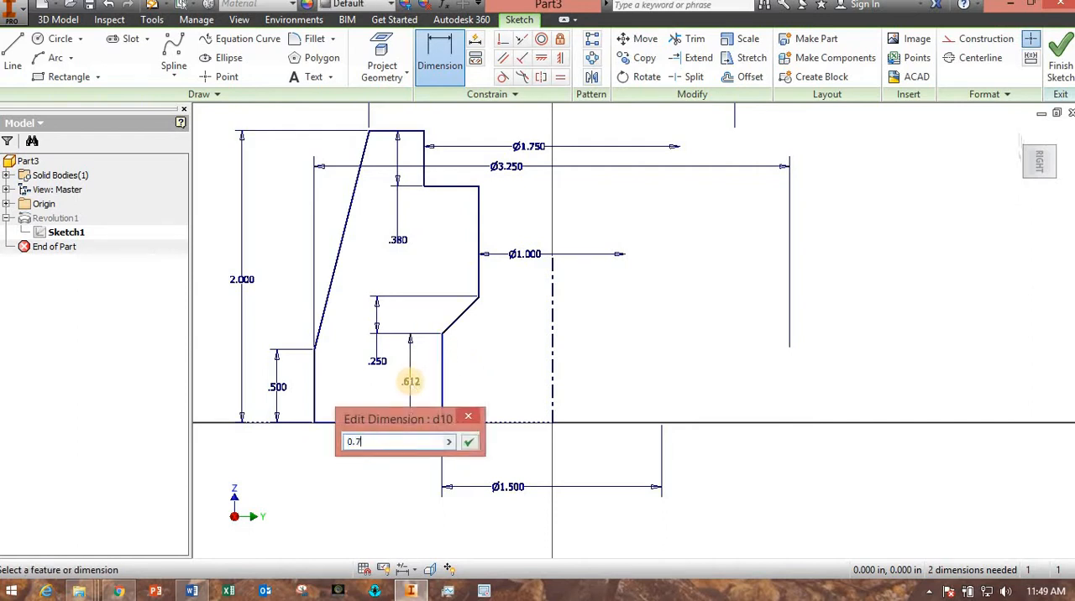
text(5)
key(Return)
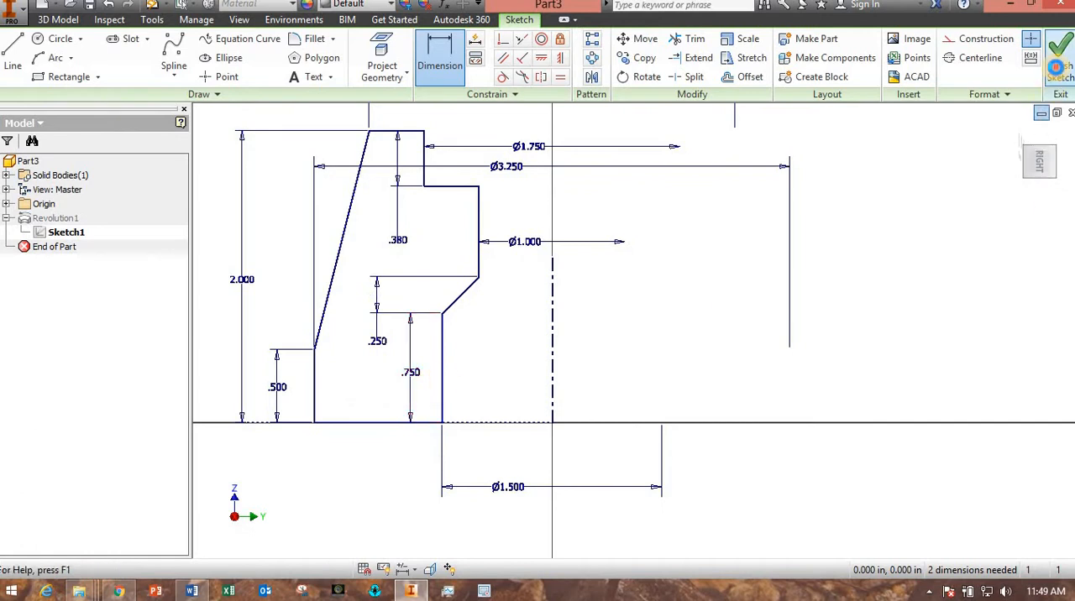
Finish the sketch and inspect the updated revolved body from below and above.
click(1056, 66)
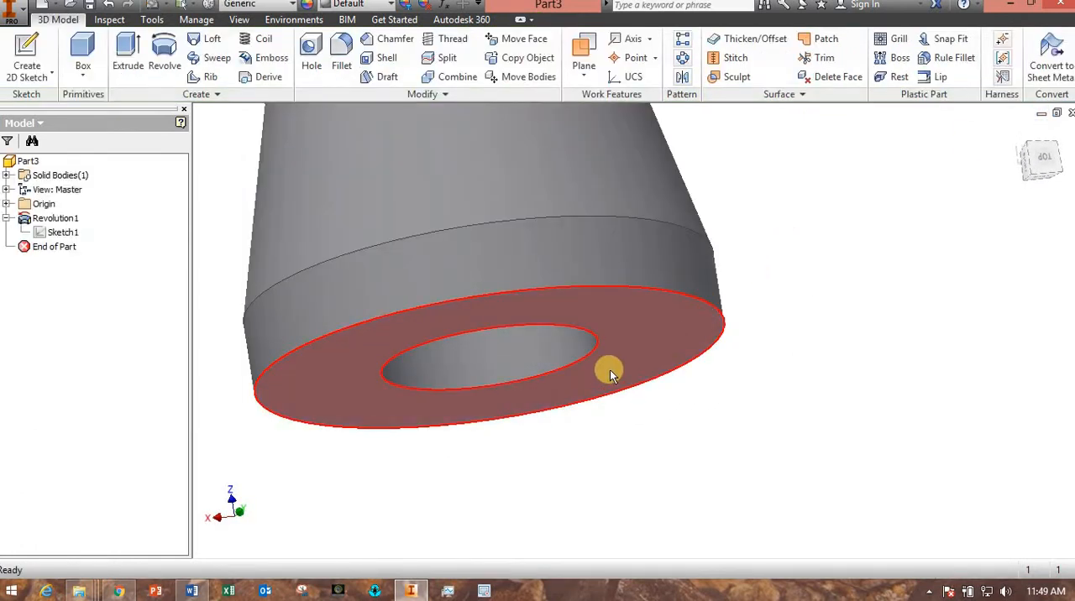
scroll(610, 370, up, 3)
shift+middle_drag(512, 398, 605, 369)
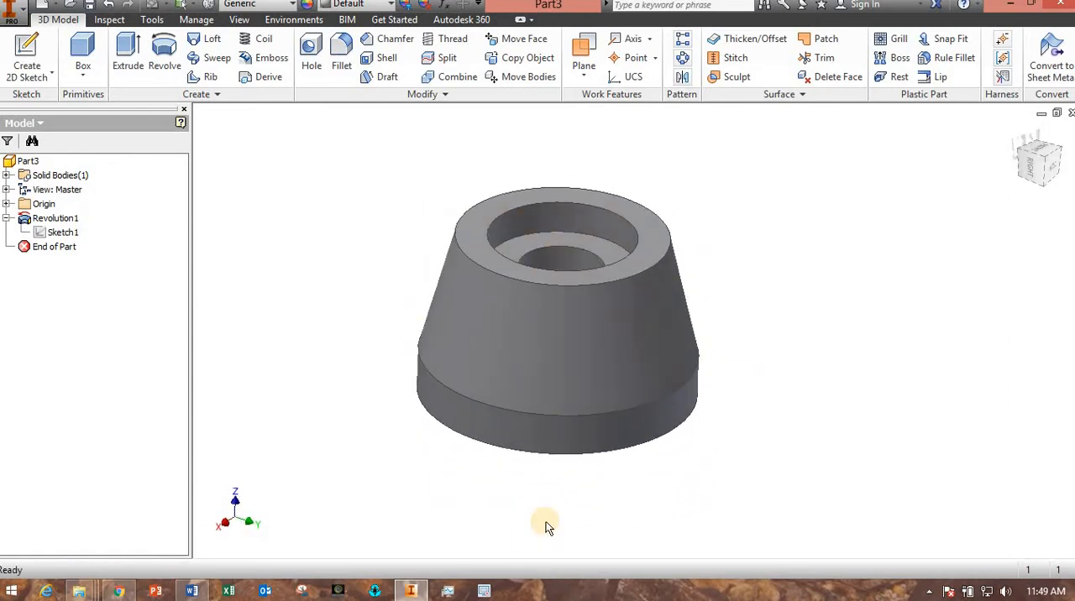
Consult the dimensioned drawing in Word, and start a new sketch on the revolved body's bottom ring face in Inventor.
click(196, 592)
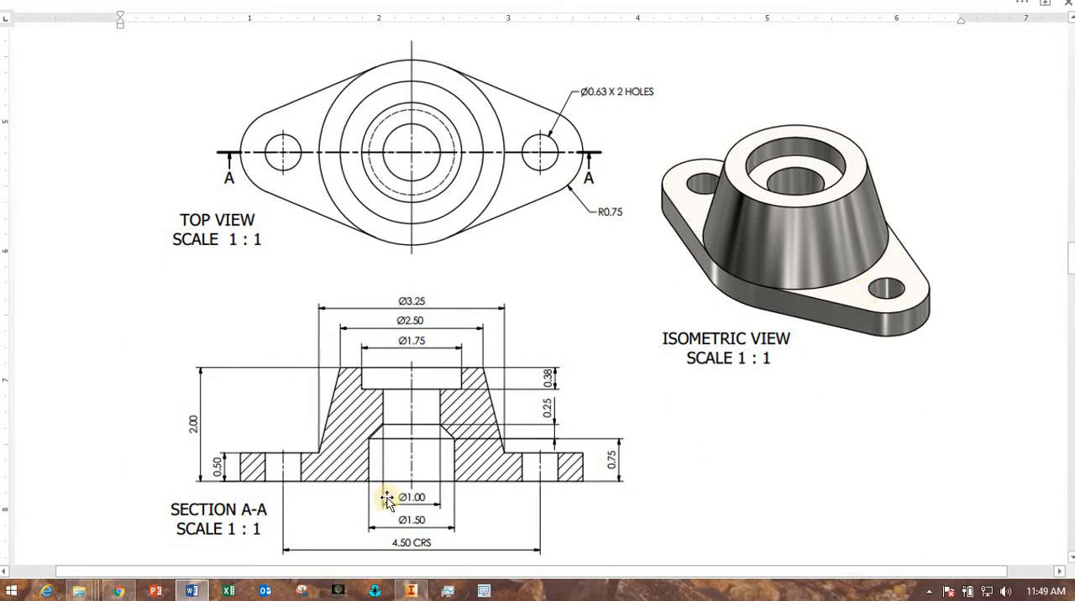
click(412, 591)
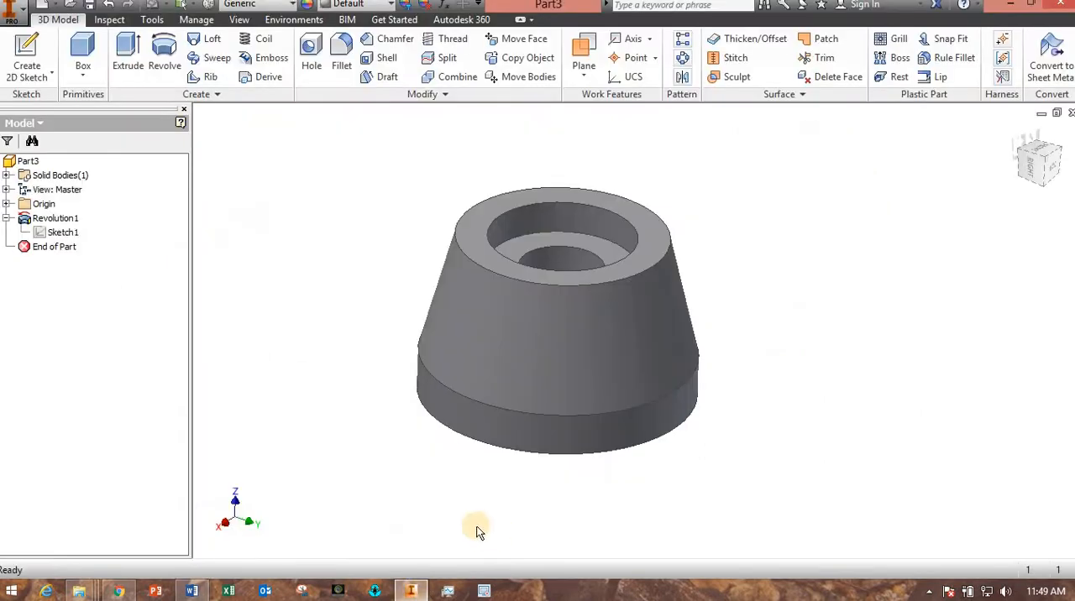
shift+middle_drag(476, 504, 478, 466)
click(467, 362)
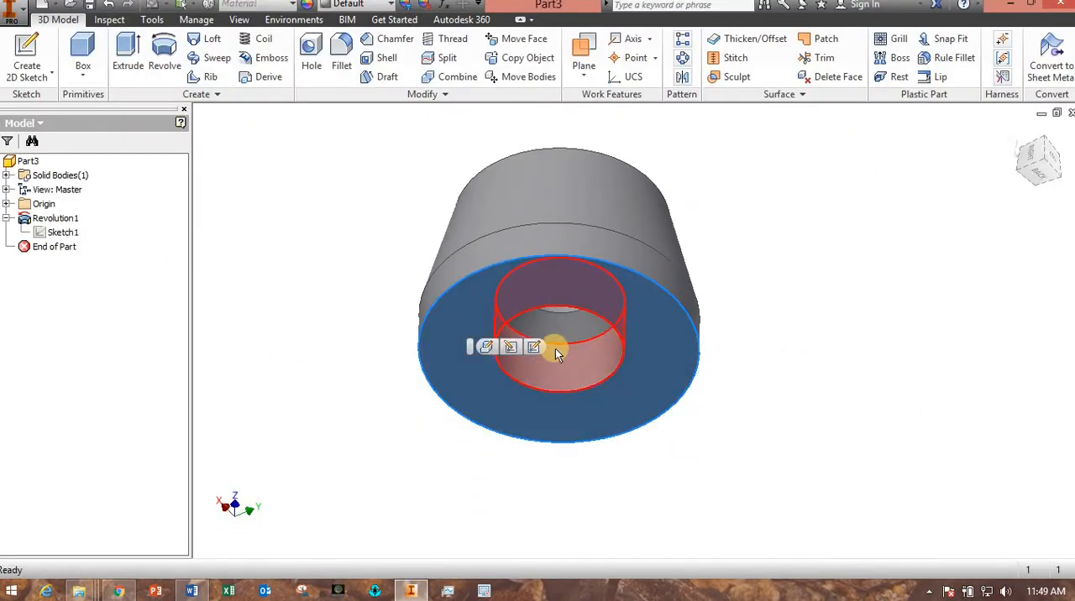
click(531, 351)
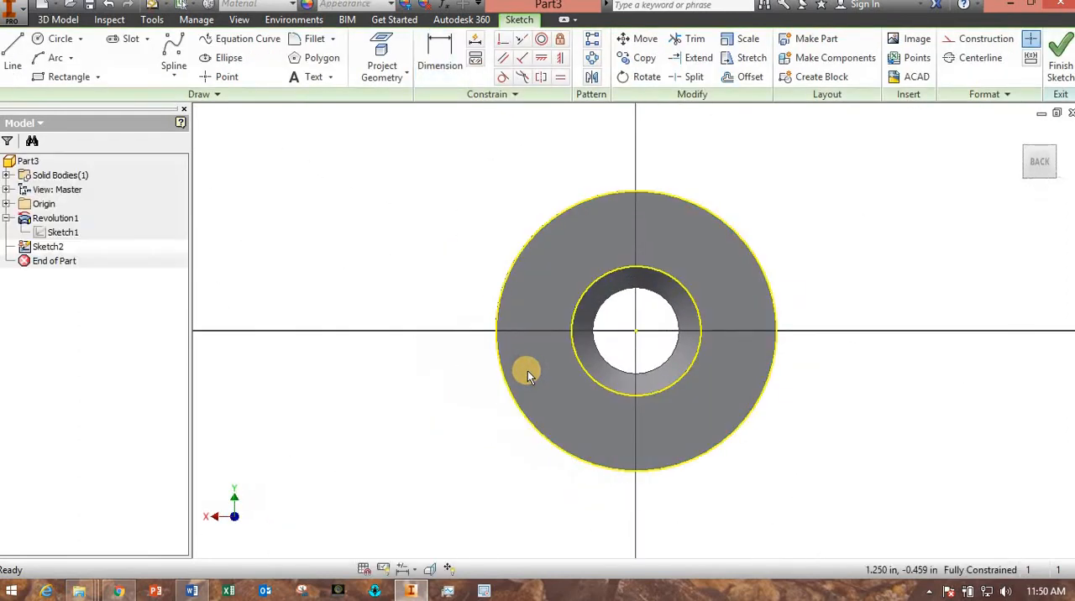
Sketch a vertical centerline about 2.45 in long from the origin up past the outer circle.
click(17, 60)
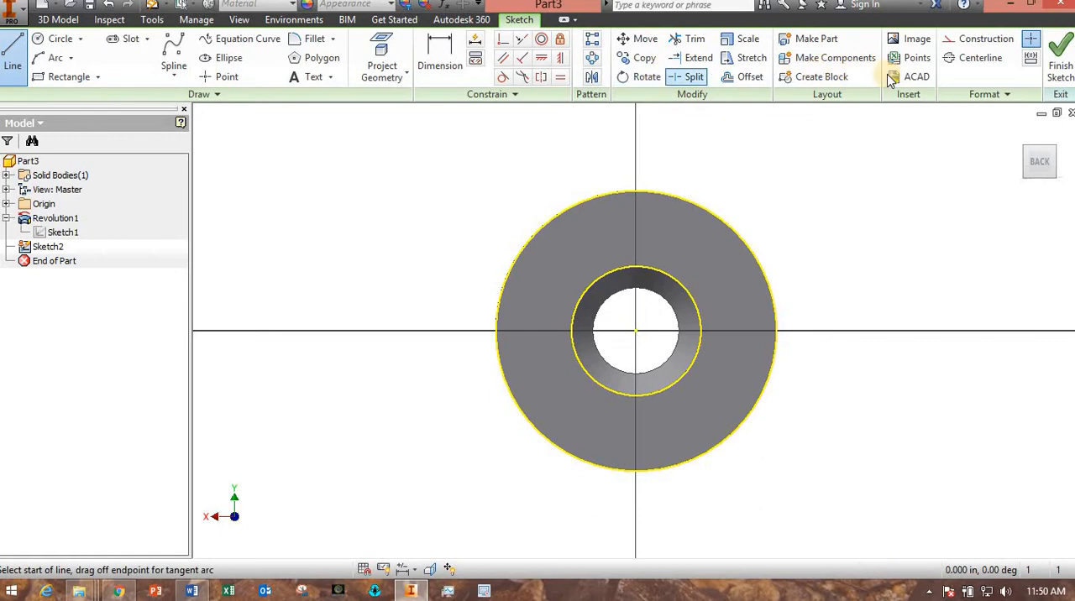
click(966, 60)
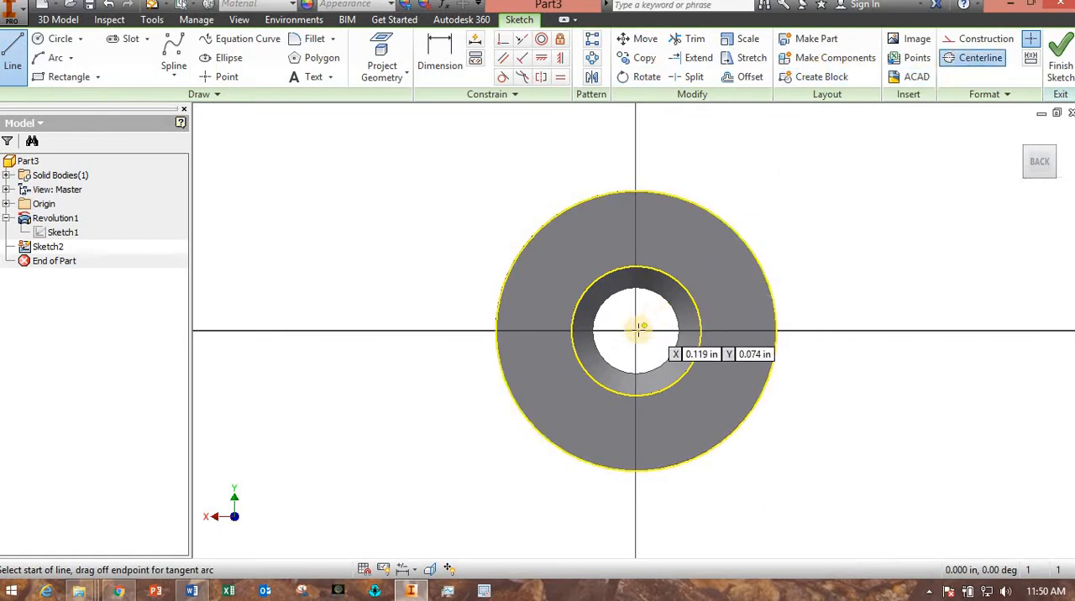
click(636, 330)
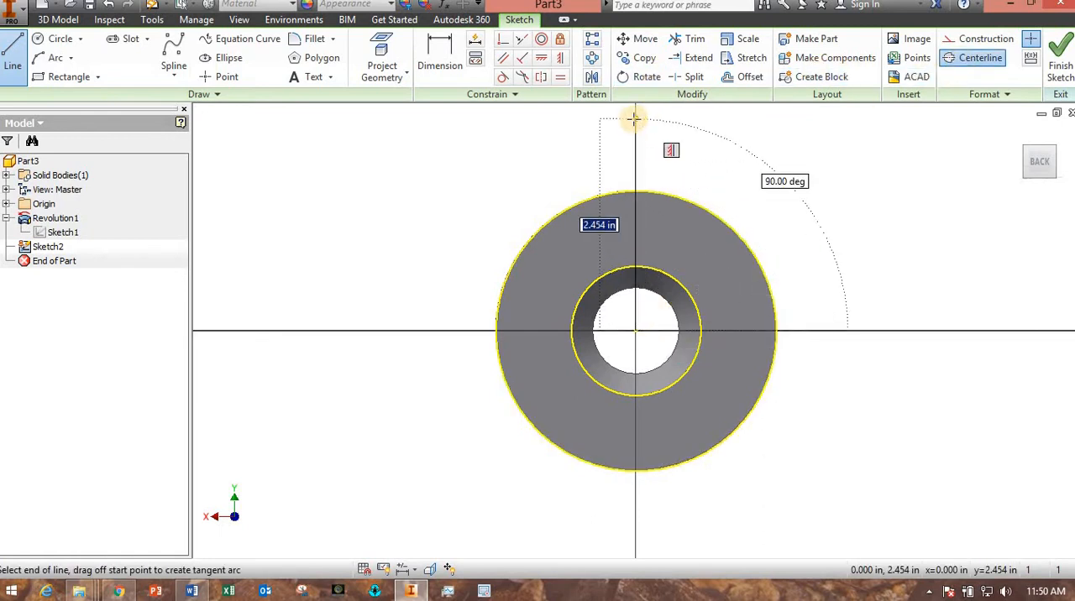
click(636, 117)
key(Escape)
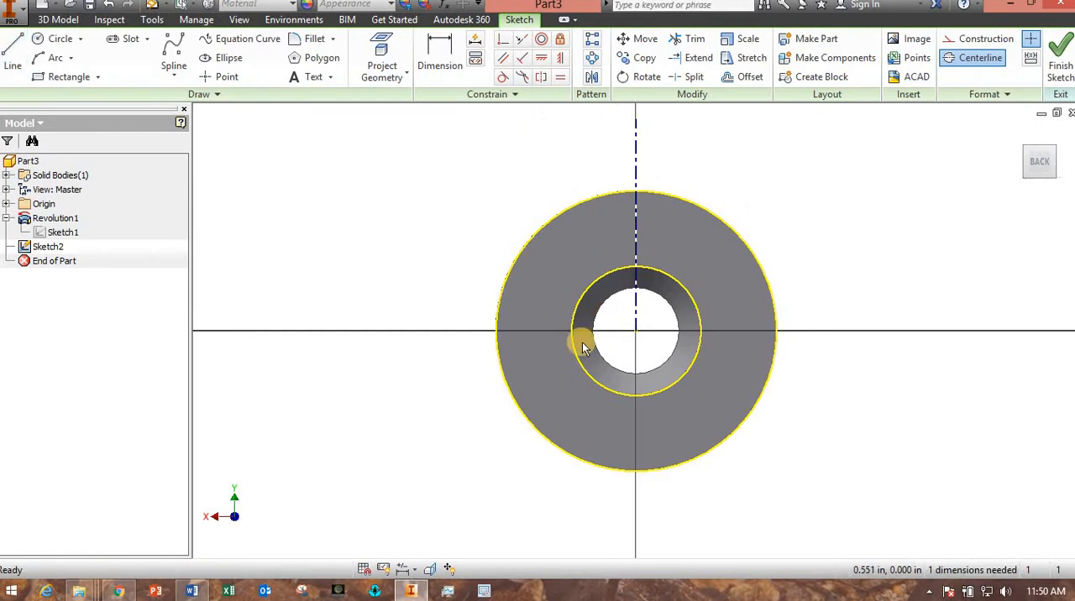
Sketch a horizontal construction line about 9.5 in long below the ring-shaped face.
scroll(576, 341, up, 2)
middle_drag(567, 286, 575, 308)
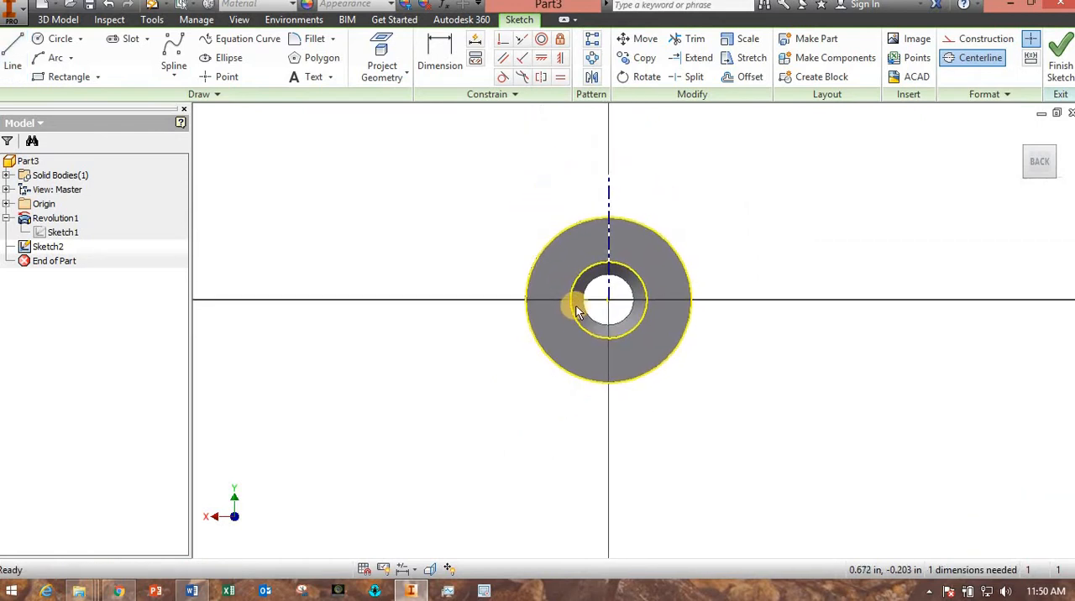
click(975, 39)
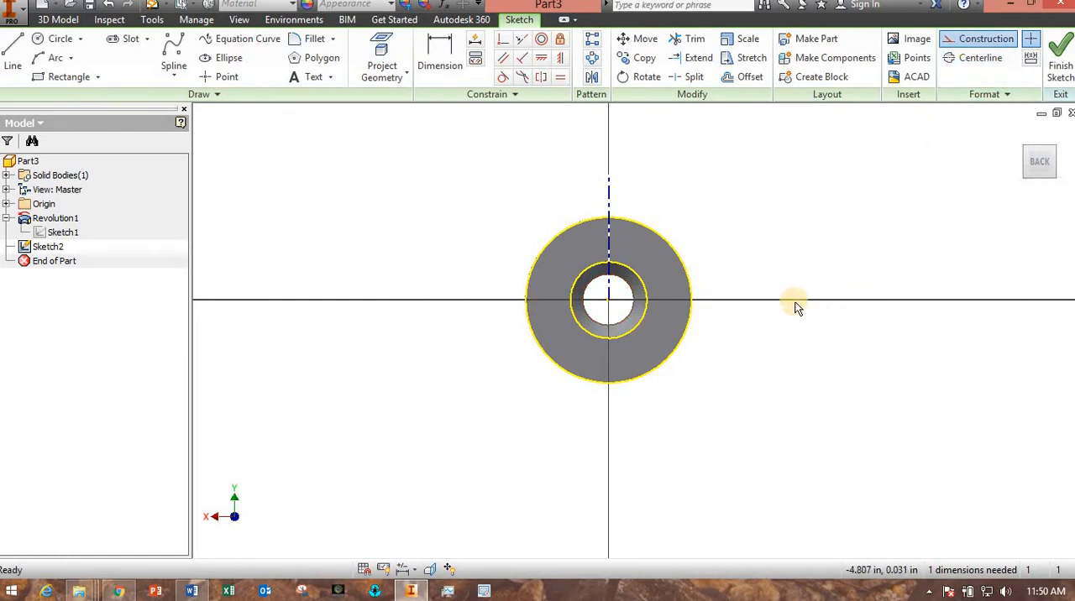
click(19, 61)
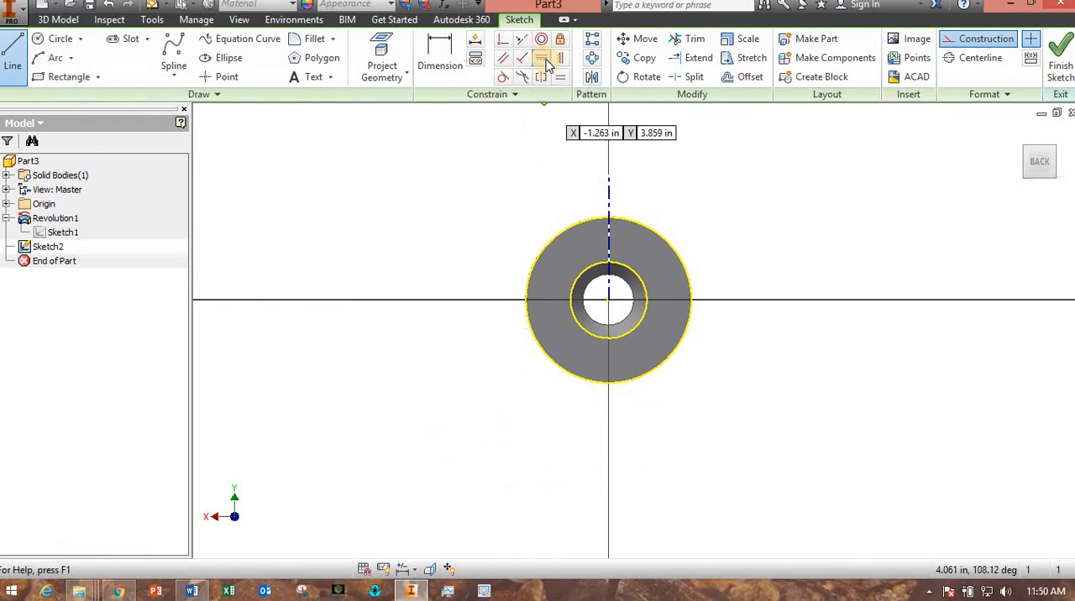
click(468, 466)
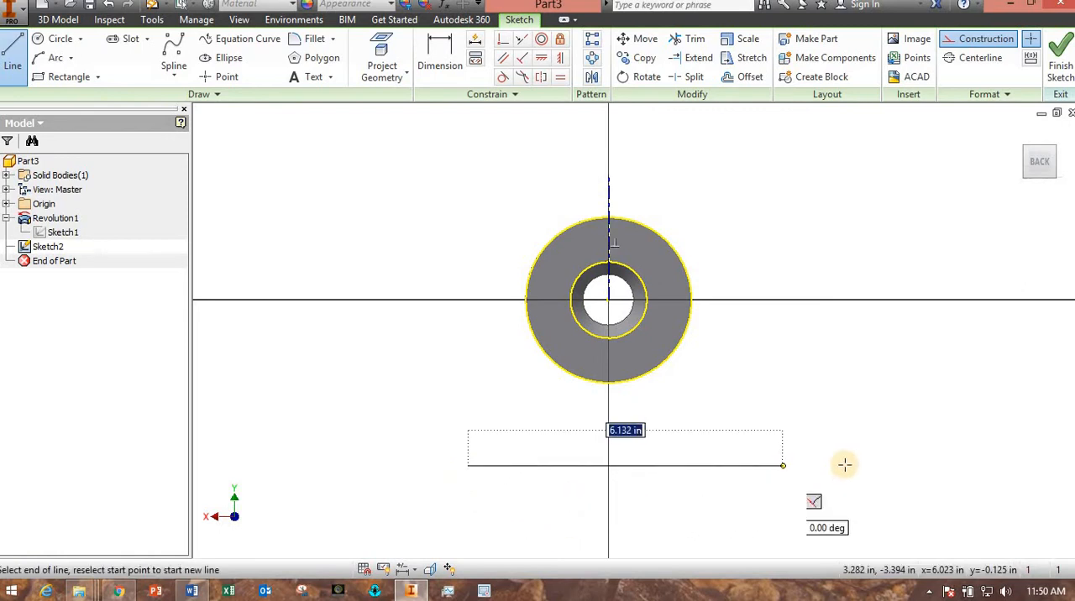
click(954, 465)
key(Escape)
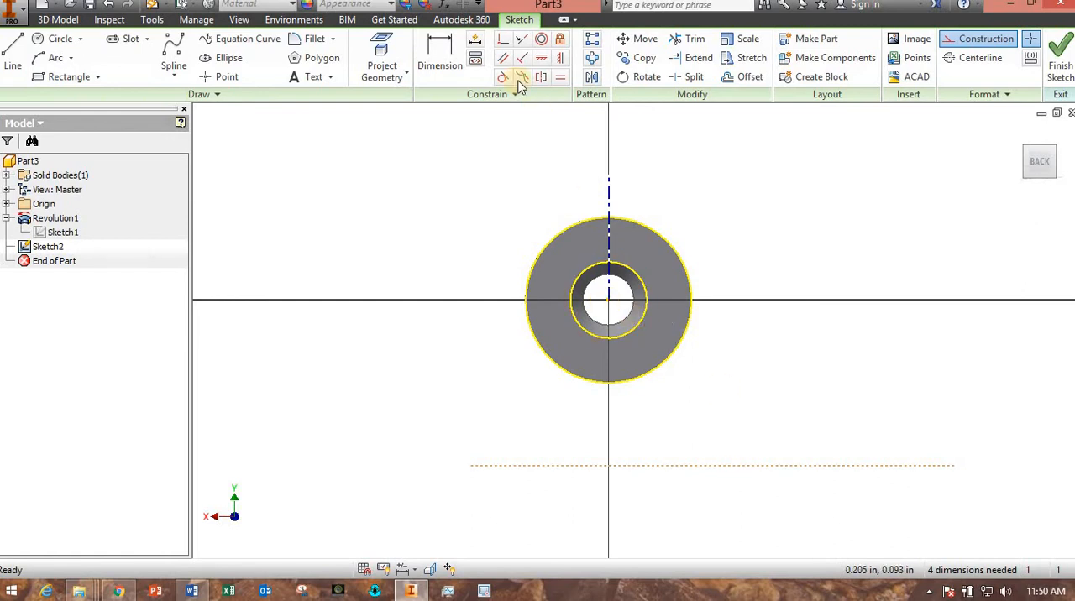
Make the construction line coincident with the origin point and extend its left end well beyond the outer circle.
click(505, 45)
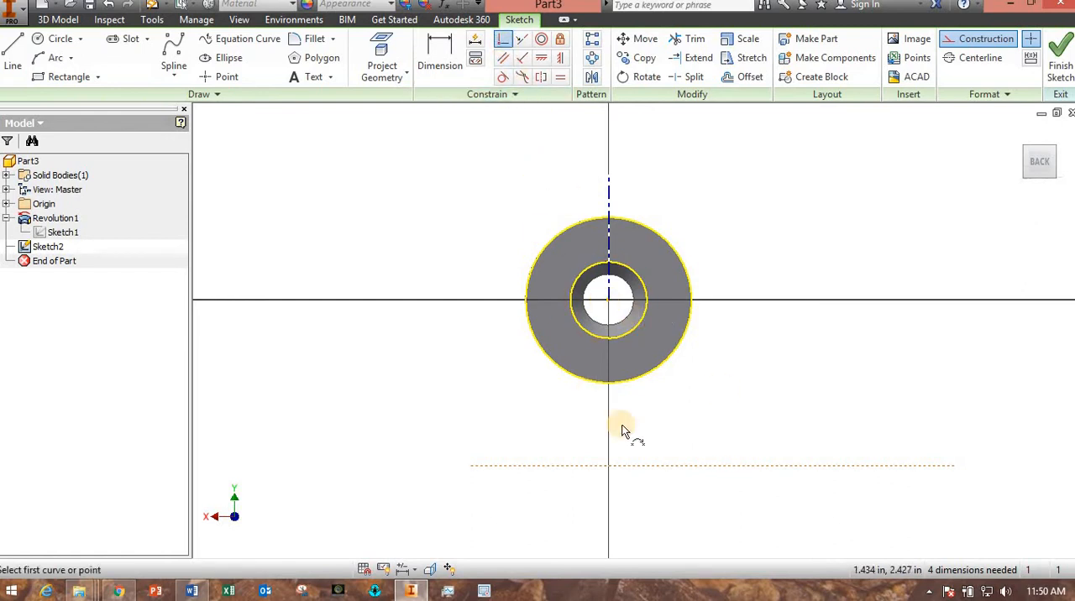
click(699, 468)
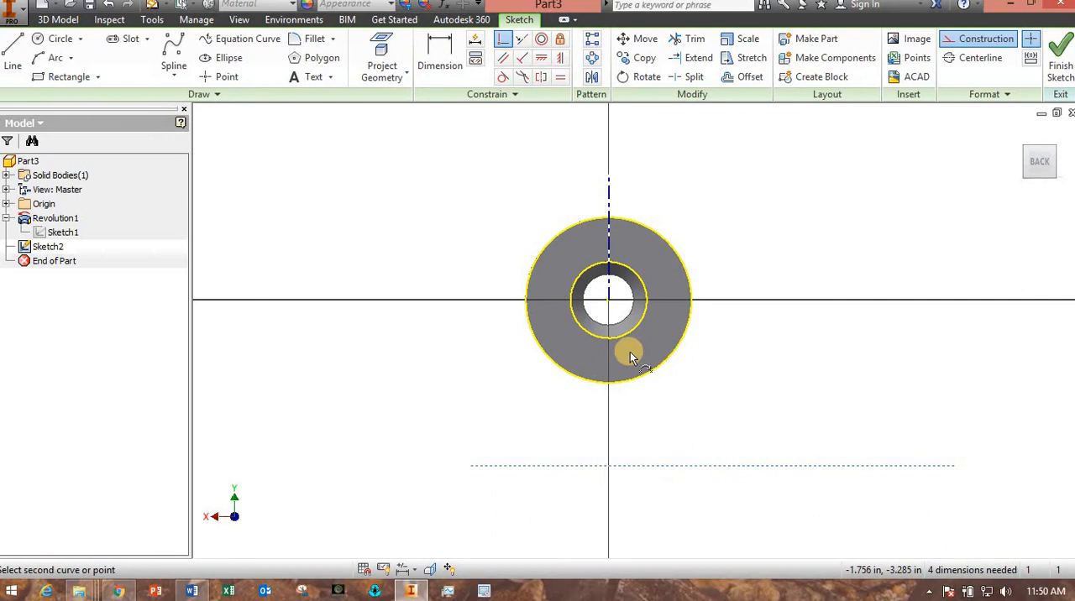
click(608, 302)
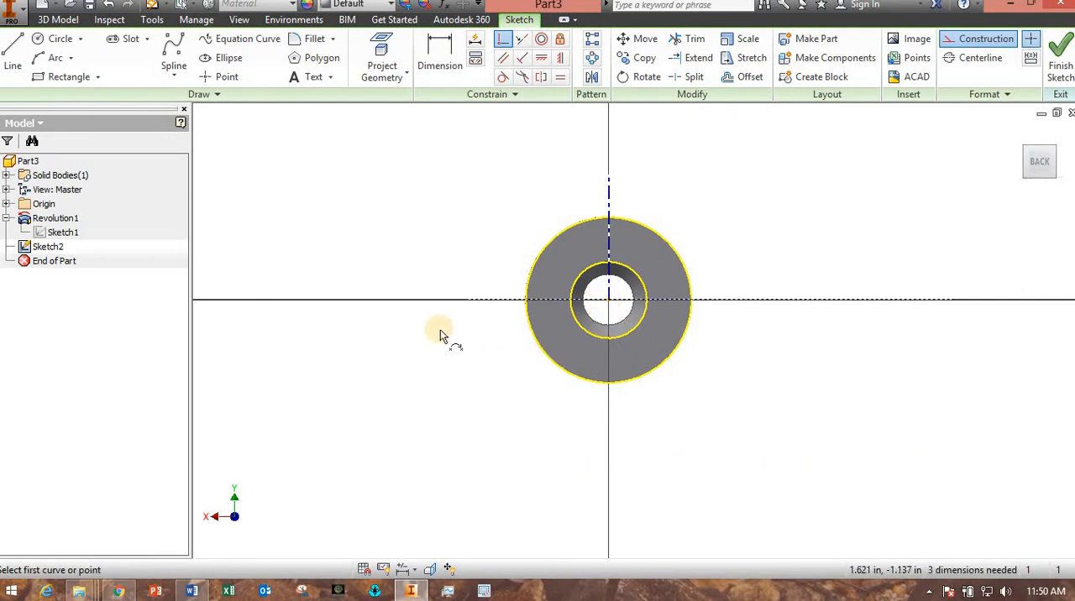
key(Escape)
drag(467, 303, 312, 303)
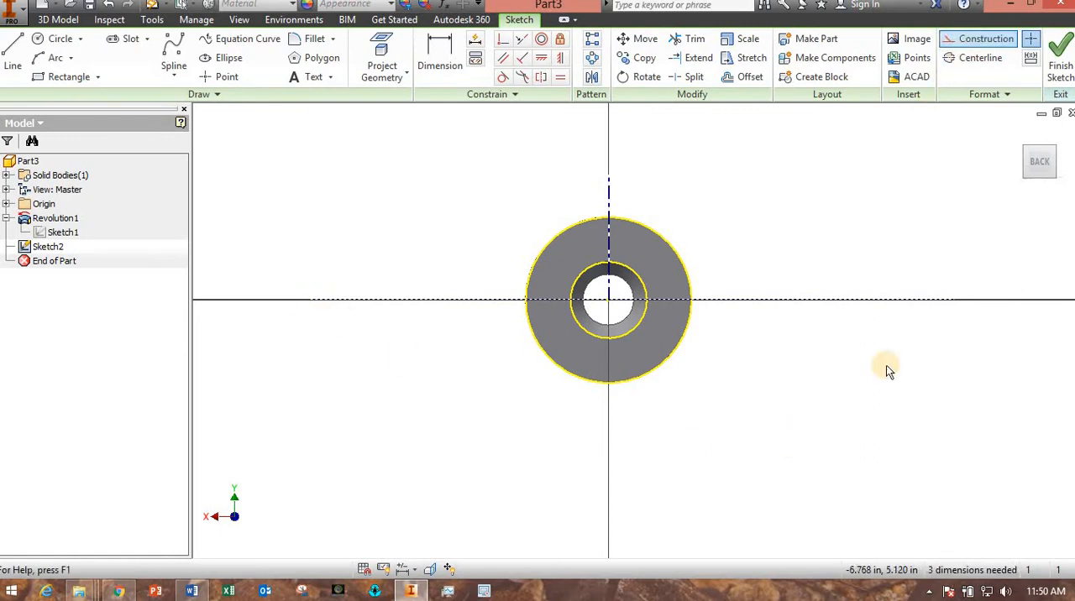
Sketch a solid-line circle on the horizontal construction line on each side of the body, and enlarge the left one.
click(52, 40)
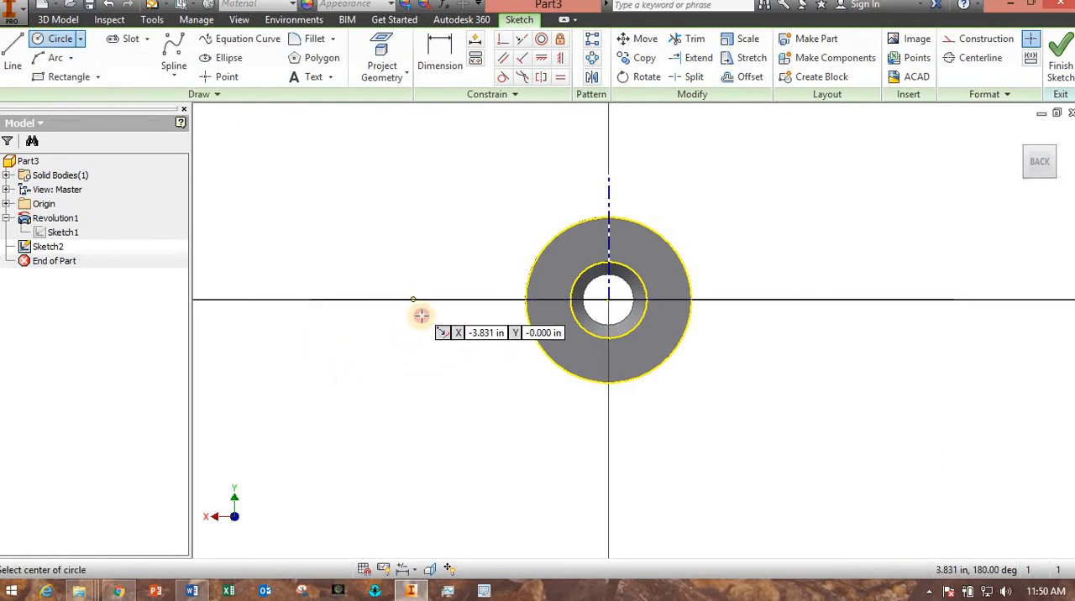
click(413, 300)
click(424, 320)
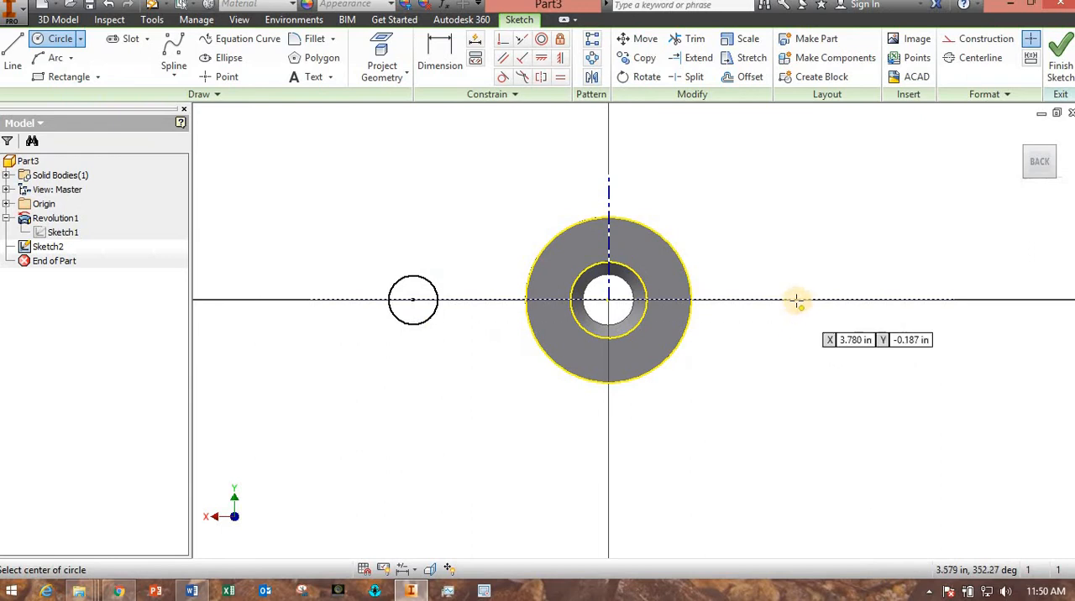
click(796, 301)
click(804, 315)
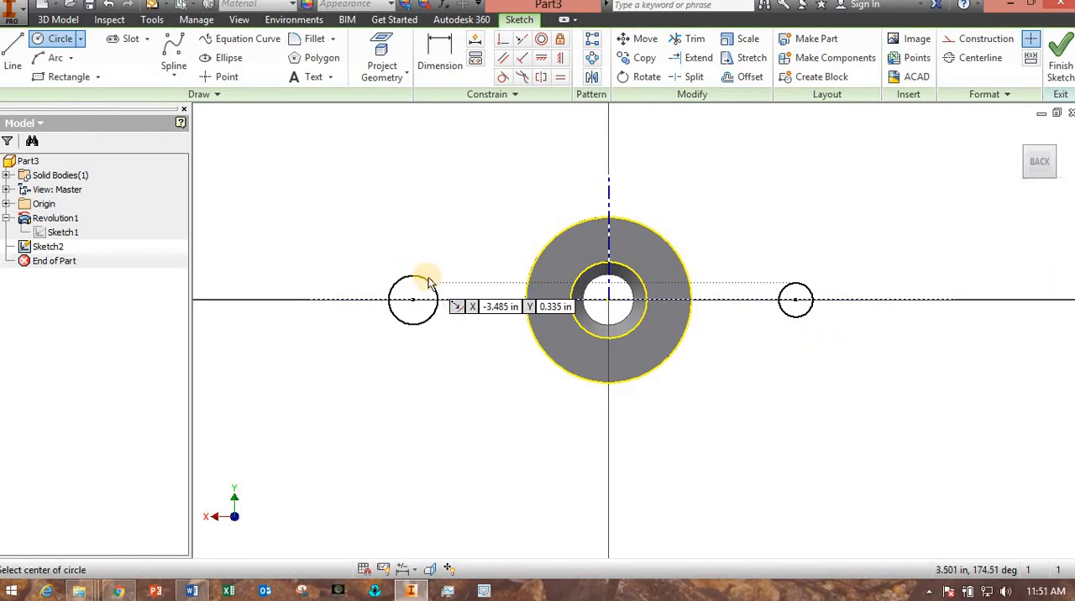
key(Escape)
mouse_move(428, 285)
mouse_down()
mouse_move(472, 286)
mouse_move(444, 283)
mouse_up()
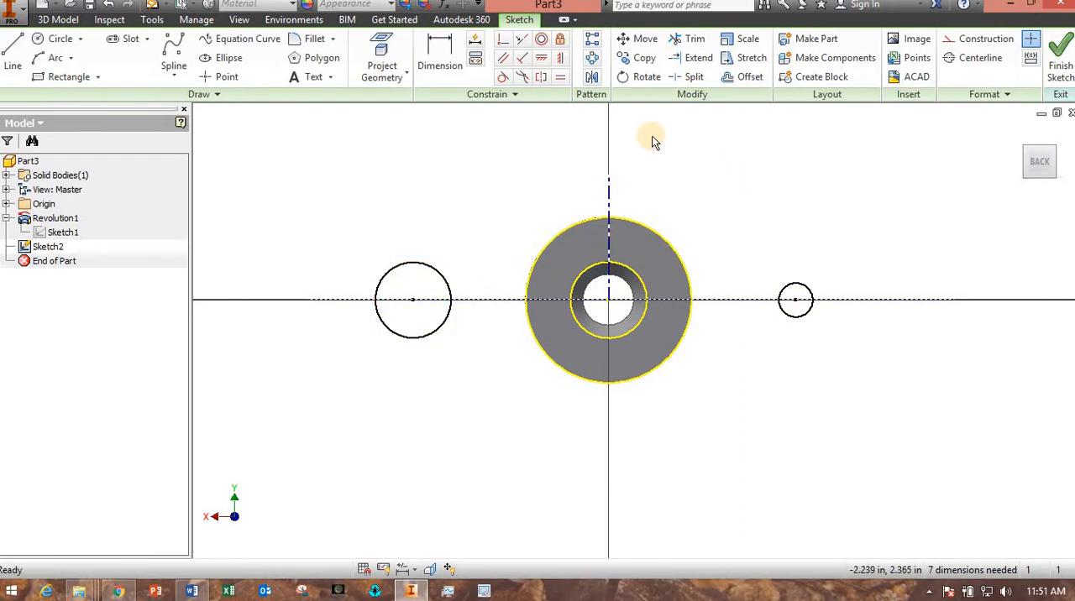
Make the two side circles symmetric about the vertical centerline and move the pair closer to the body.
click(544, 78)
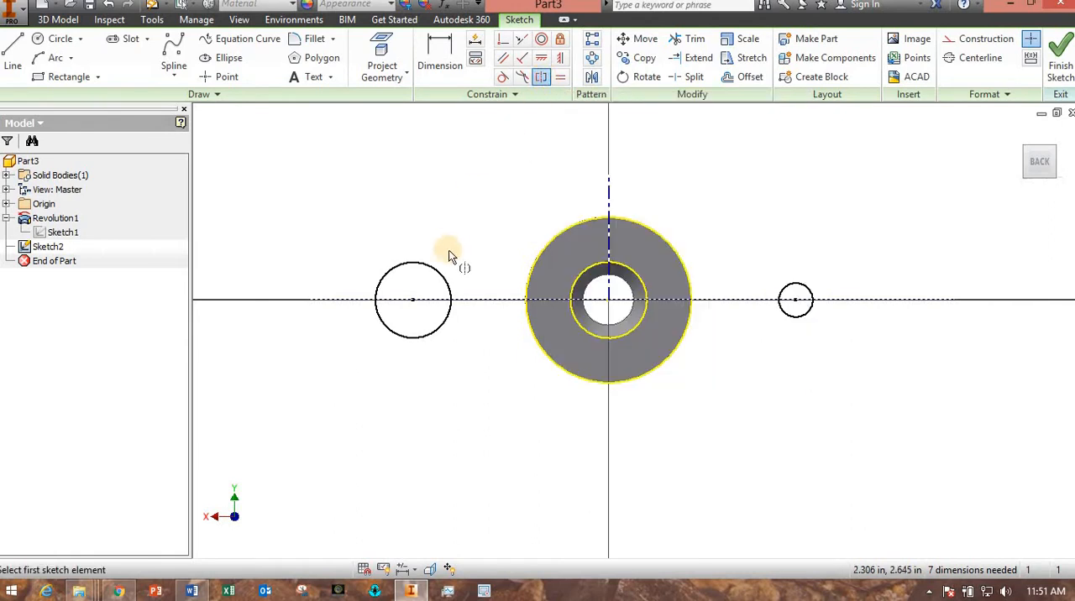
click(440, 278)
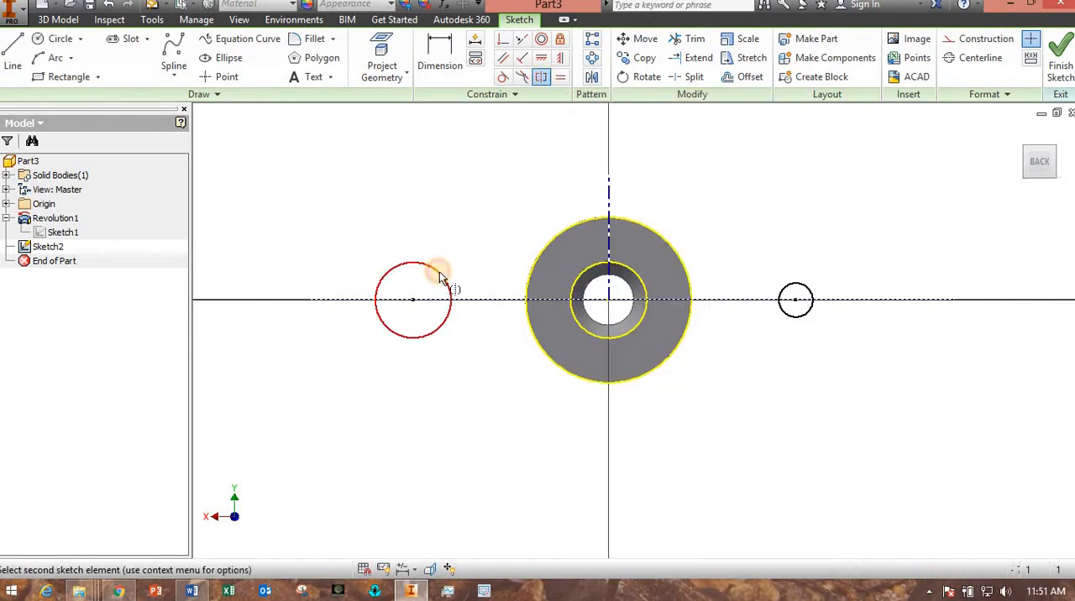
click(788, 294)
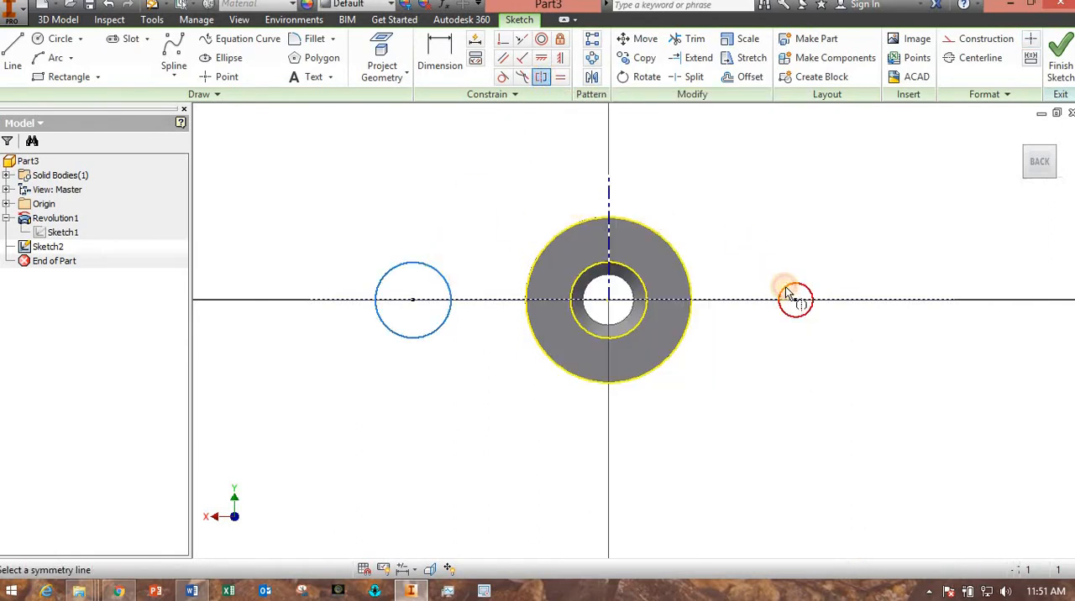
click(609, 200)
key(Escape)
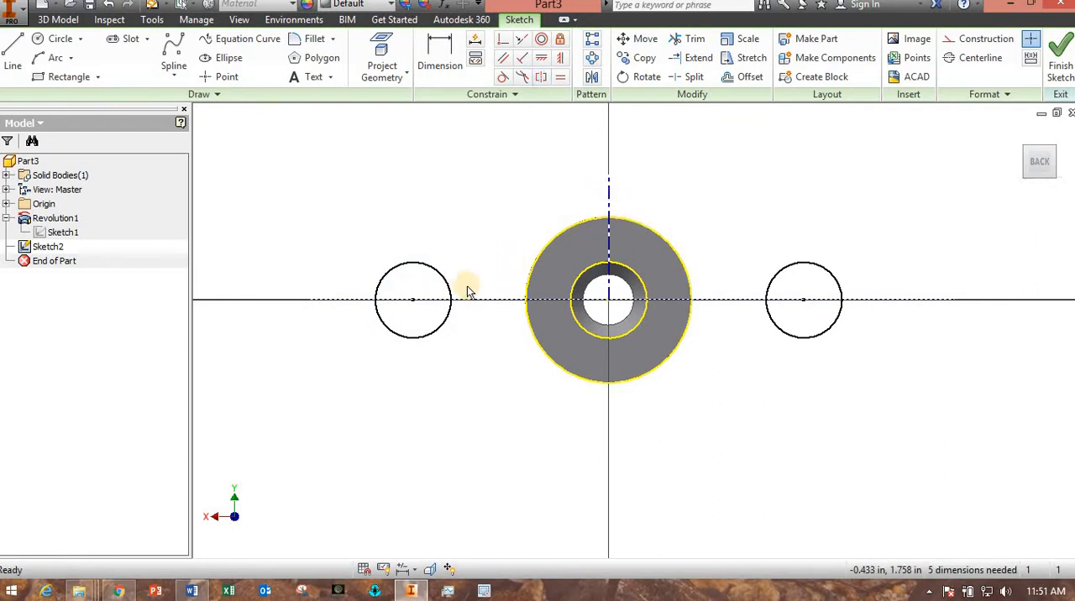
drag(416, 303, 448, 301)
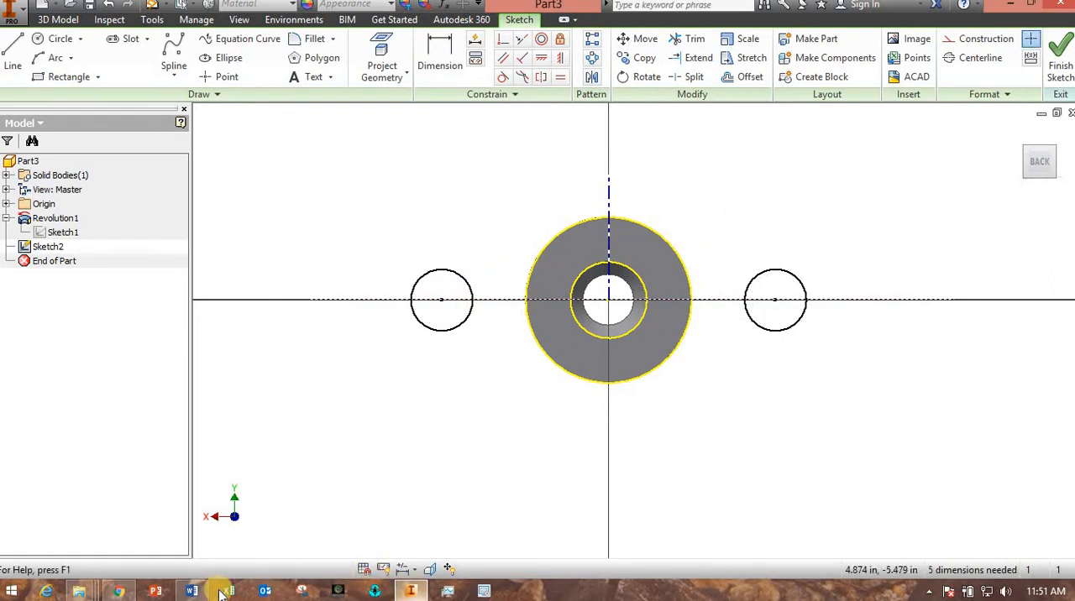
Check the flange shape in the Word drawing, and in Inventor sketch a line from the left circle's upper edge to the body's outer circle.
click(192, 592)
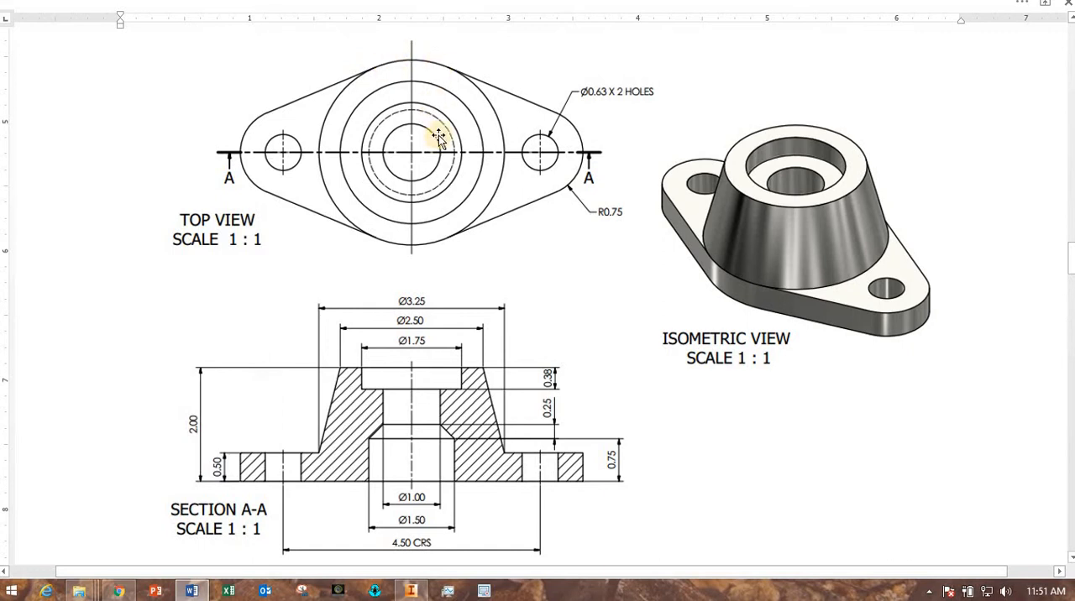
click(411, 591)
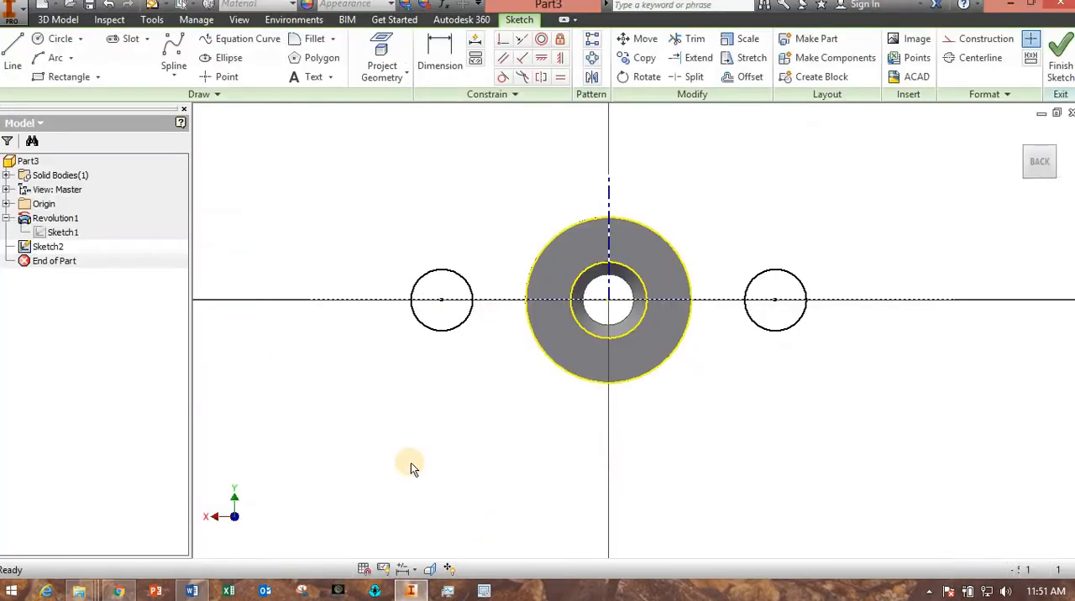
click(12, 52)
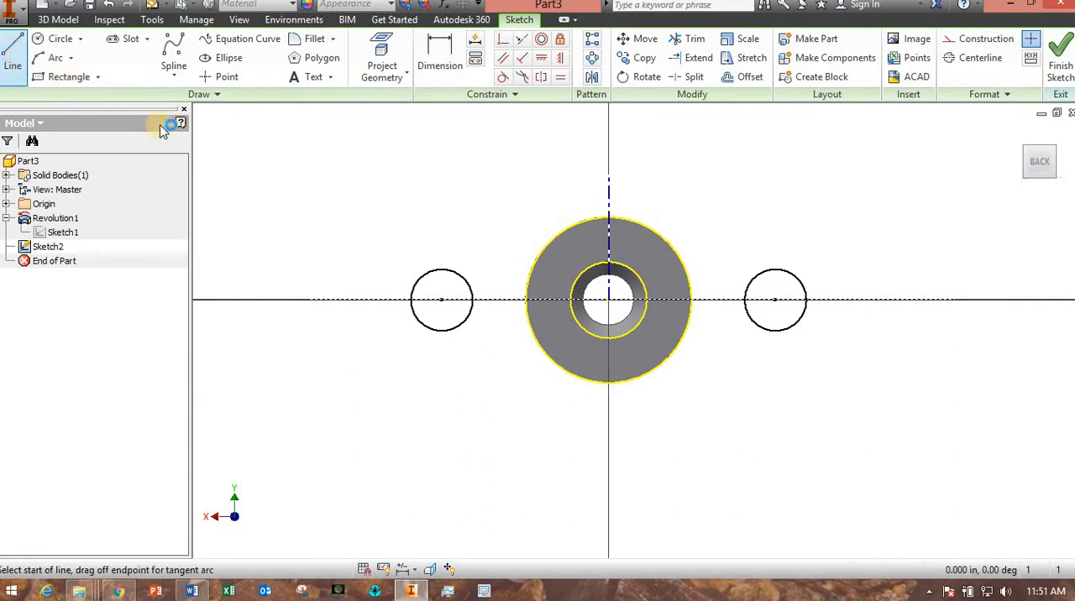
scroll(352, 173, up, 3)
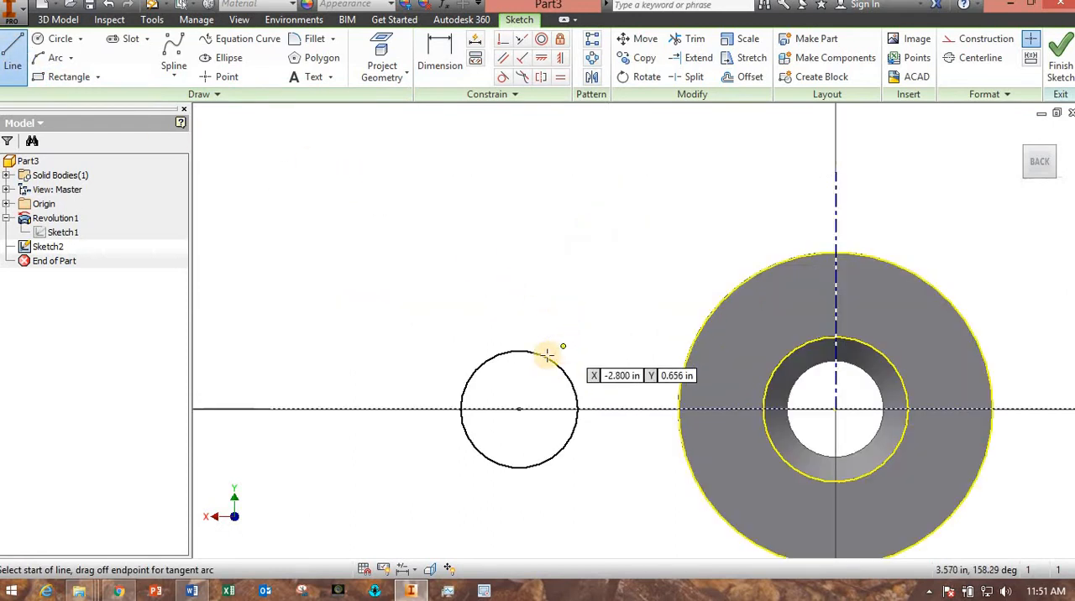
drag(543, 354, 727, 295)
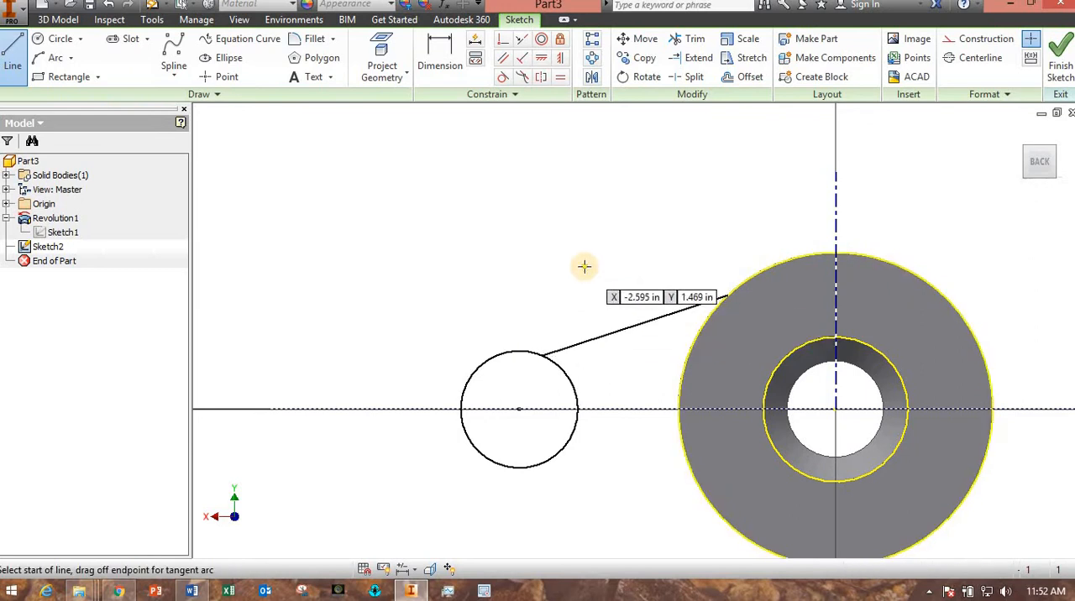
key(Escape)
mouse_move(609, 420)
middle_down()
mouse_move(504, 373)
mouse_move(483, 397)
middle_up()
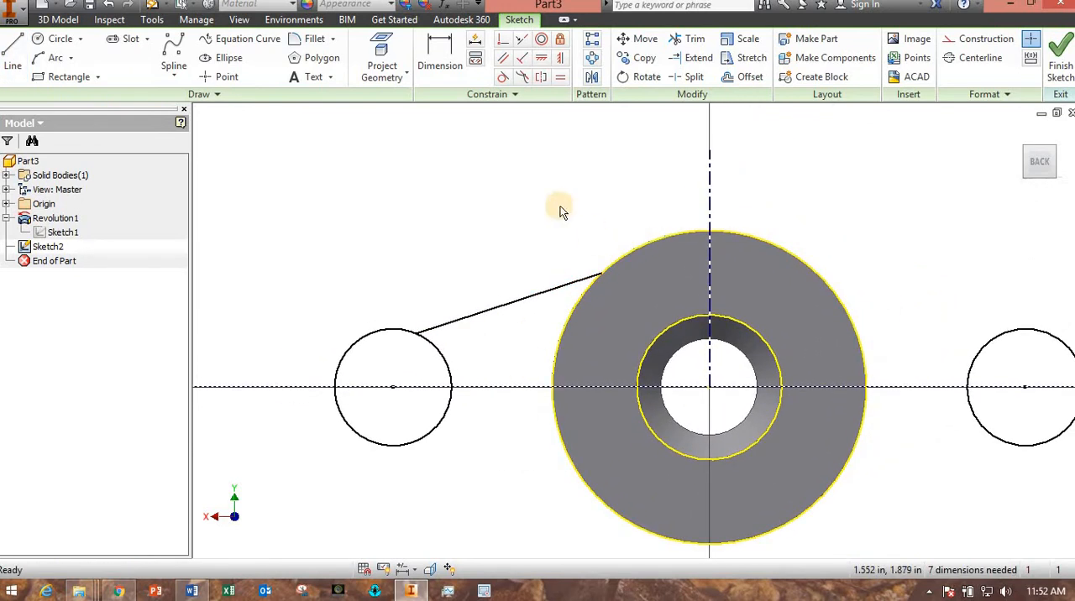
Make the sloped line tangent to both the body's outer circle and the left circle.
click(503, 78)
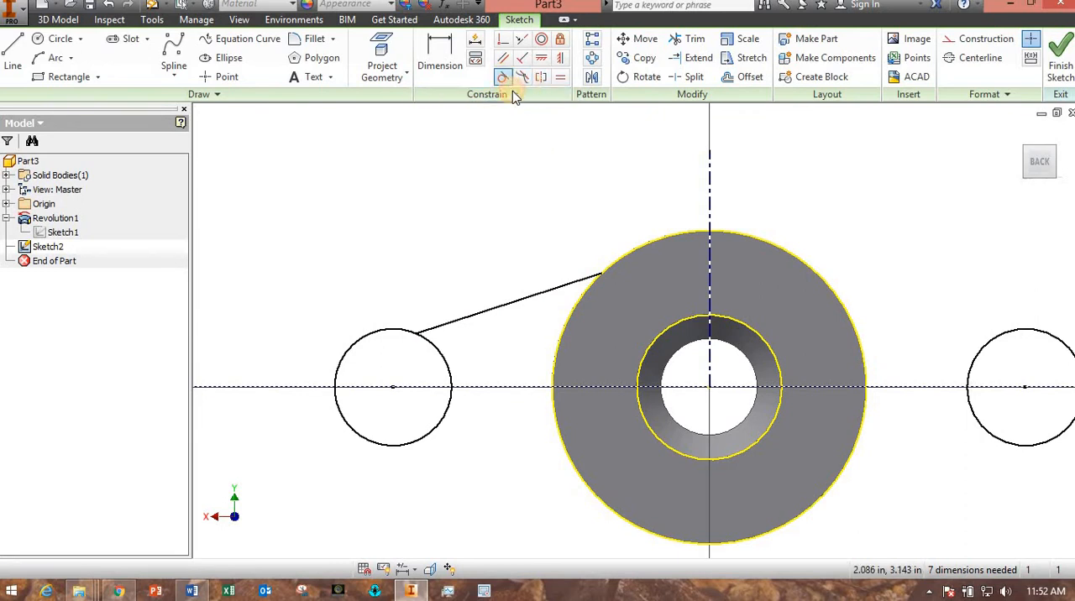
click(569, 288)
click(611, 264)
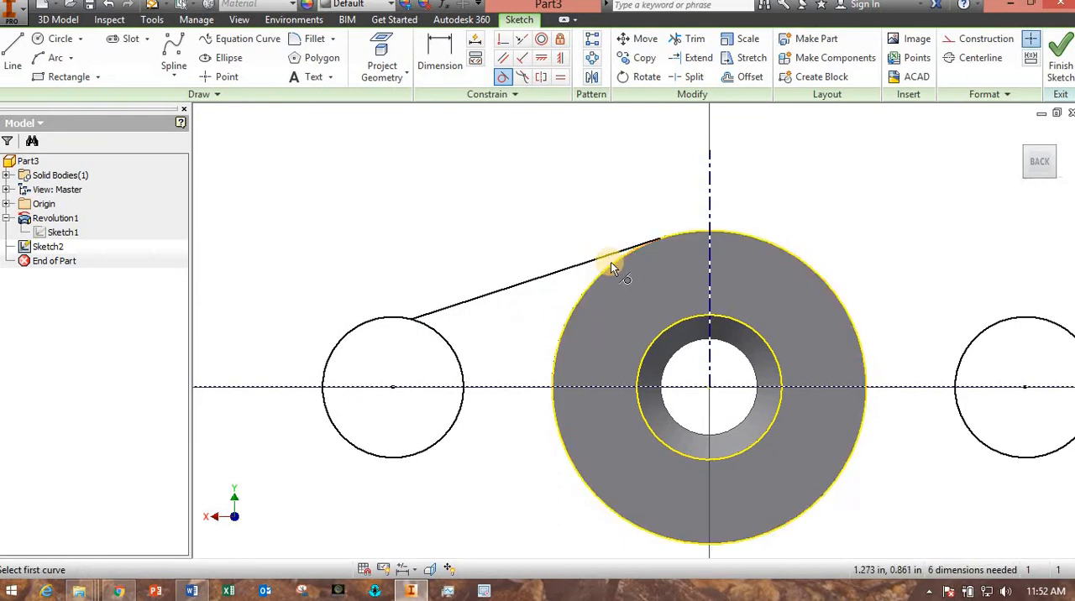
click(425, 320)
click(407, 326)
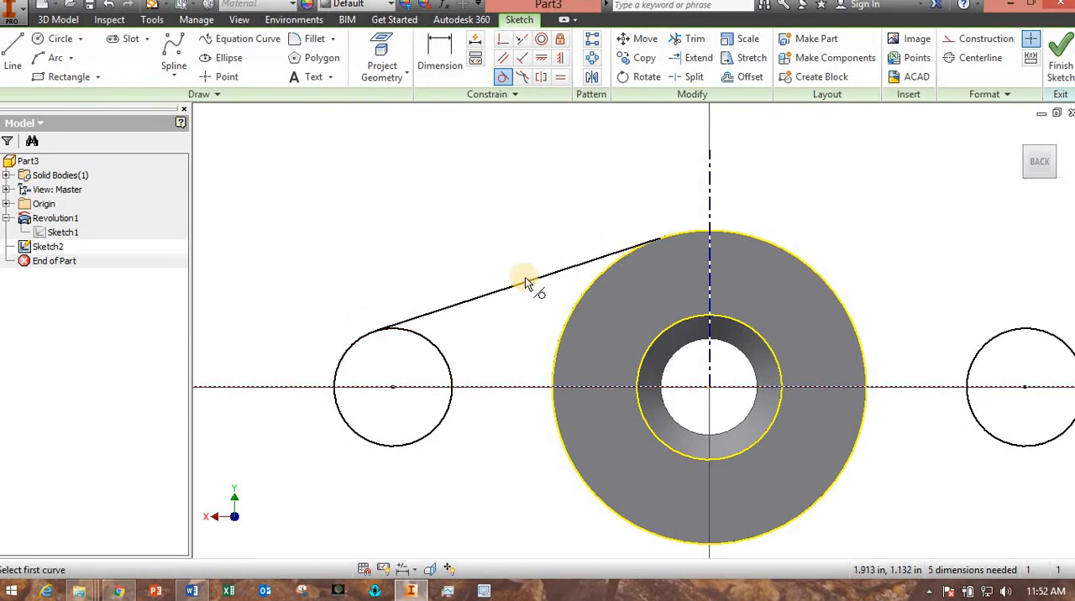
key(Escape)
Mirror the tangent line about the horizontal construction line.
mouse_move(528, 328)
middle_down()
mouse_move(413, 305)
mouse_move(417, 325)
mouse_move(538, 314)
mouse_move(540, 326)
mouse_move(470, 315)
middle_up()
scroll(419, 326, up, 3)
scroll(533, 330, down, 2)
scroll(529, 329, up, 2)
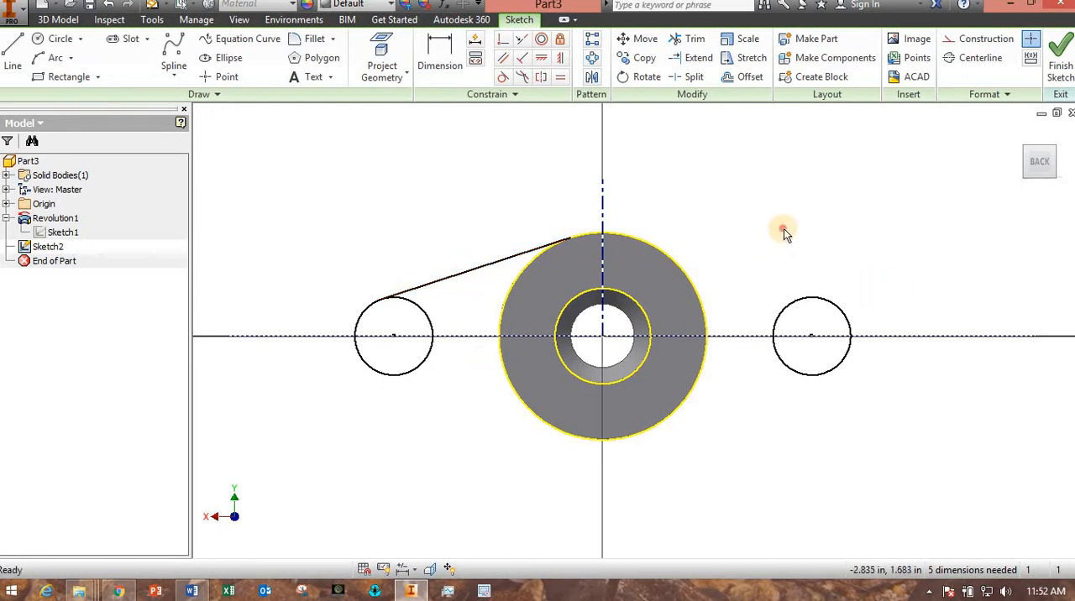
click(592, 78)
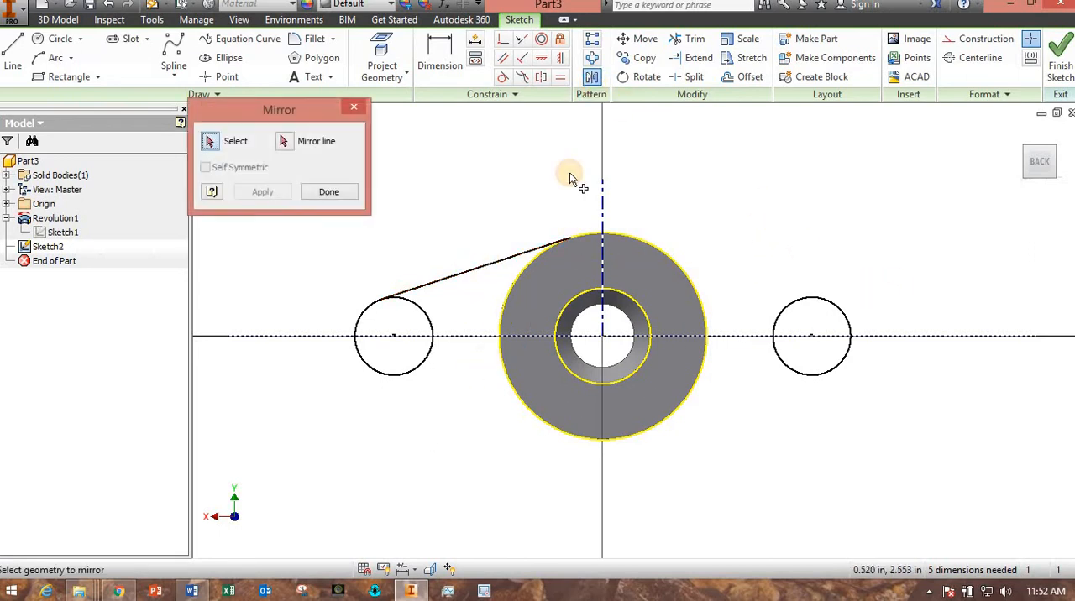
click(434, 282)
click(284, 141)
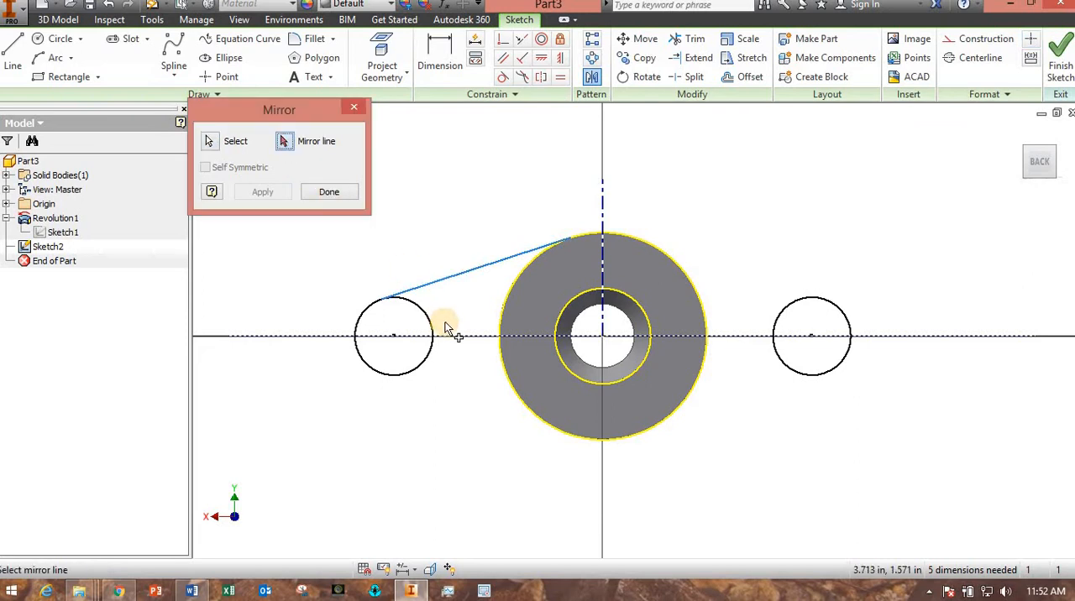
click(452, 336)
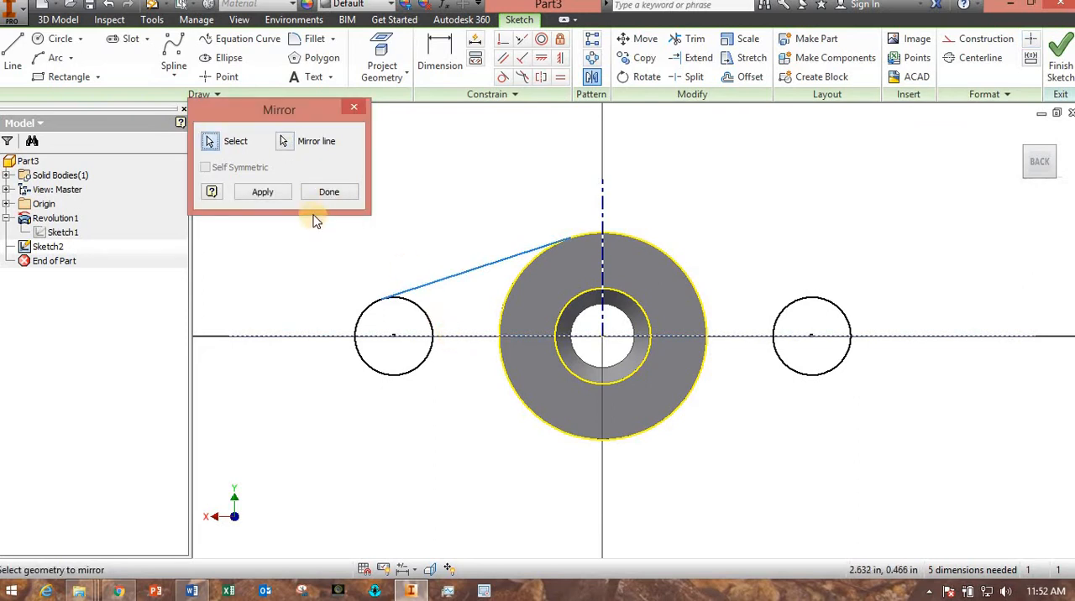
click(273, 193)
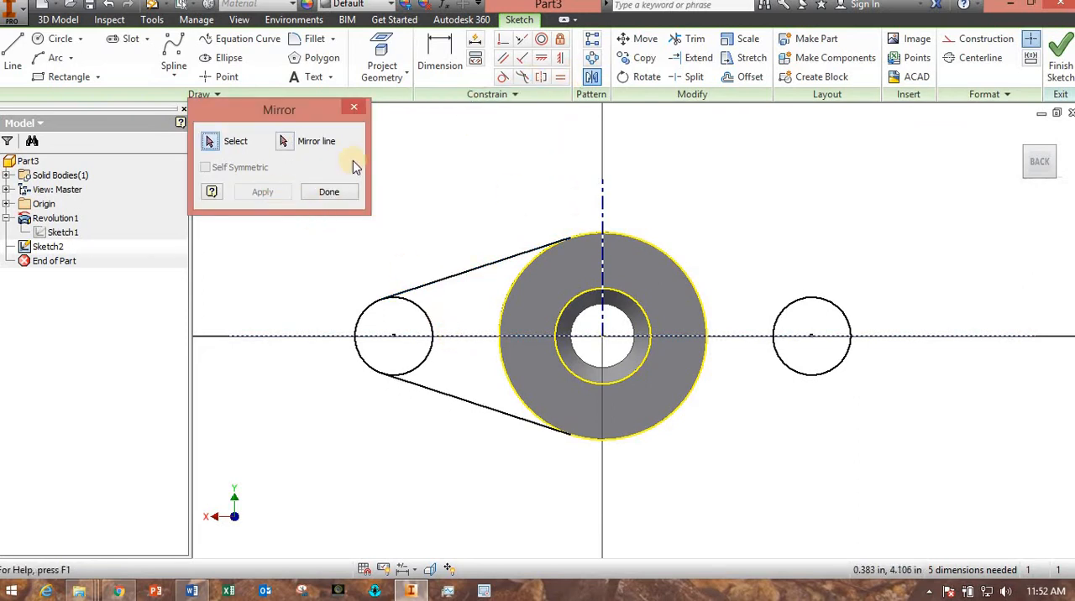
Mirror both left tangent lines about the vertical centerline to the right side circle.
click(443, 281)
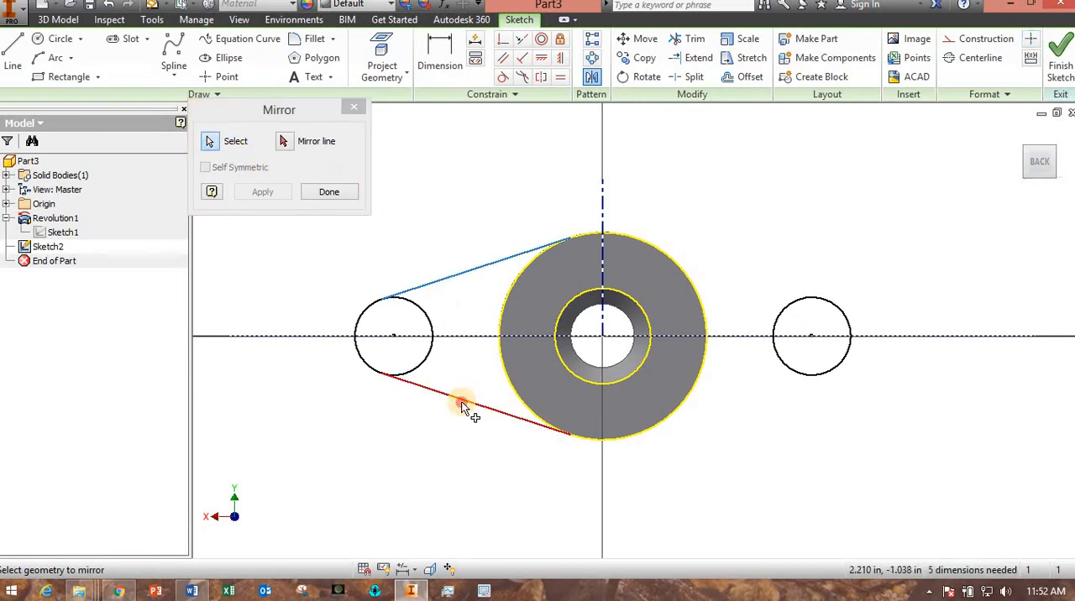
click(282, 192)
click(300, 151)
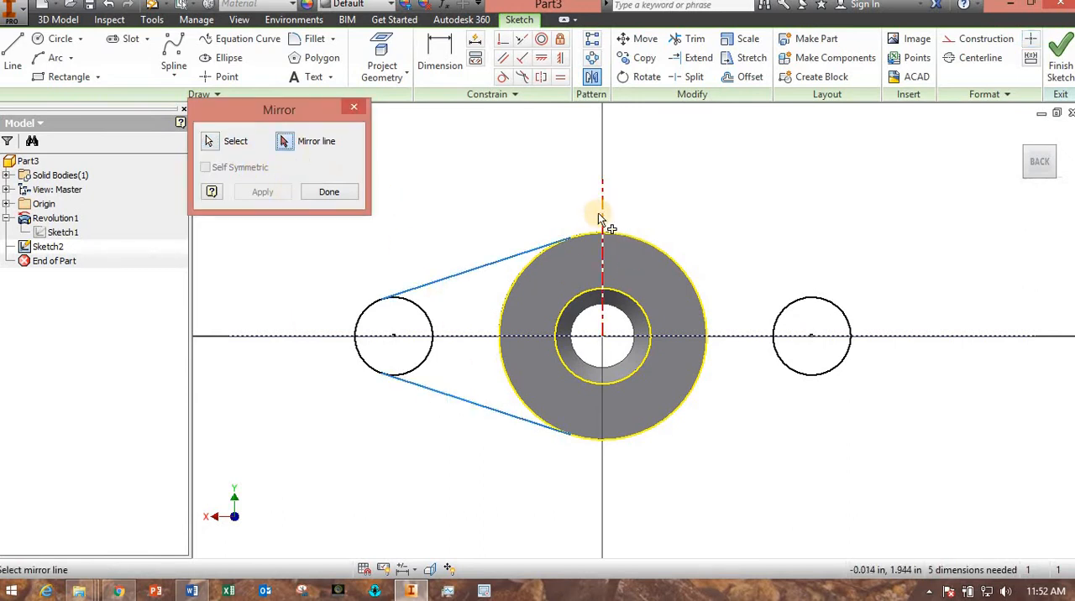
click(601, 220)
click(260, 191)
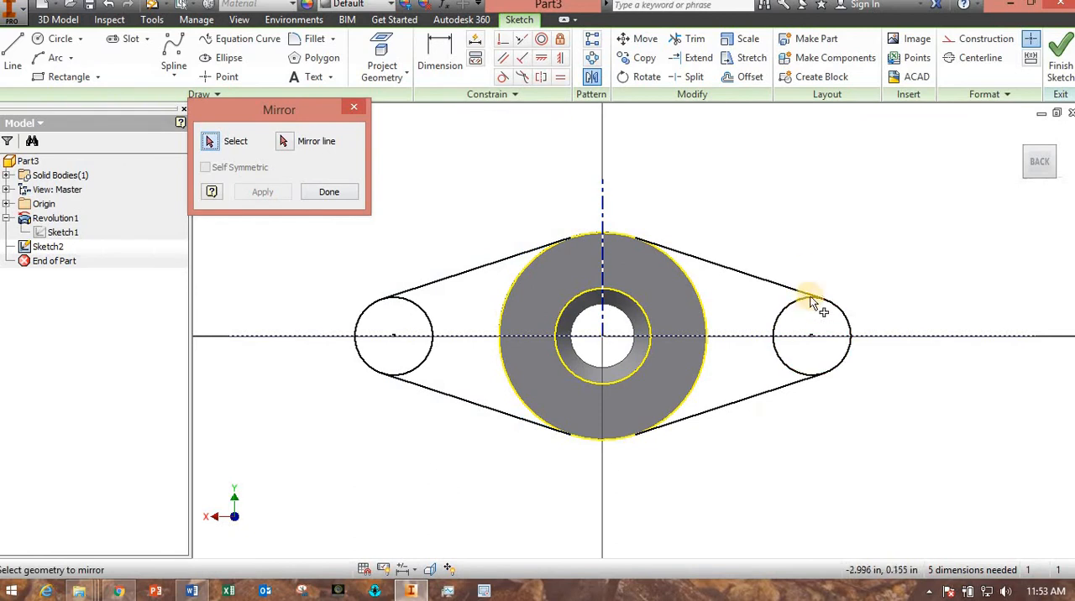
click(340, 192)
click(1060, 66)
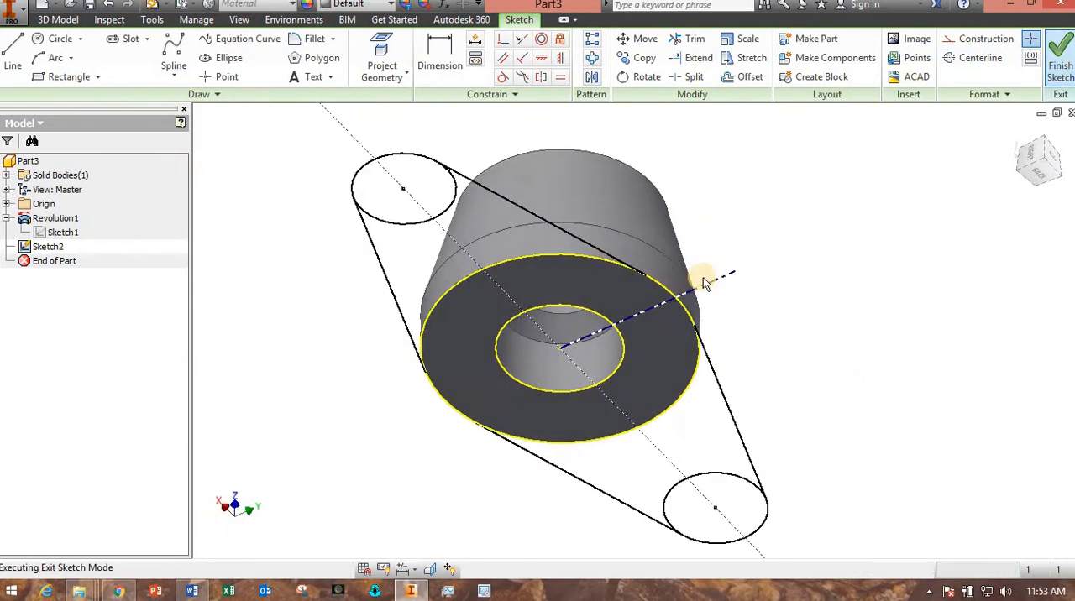
shift+middle_drag(684, 297, 646, 420)
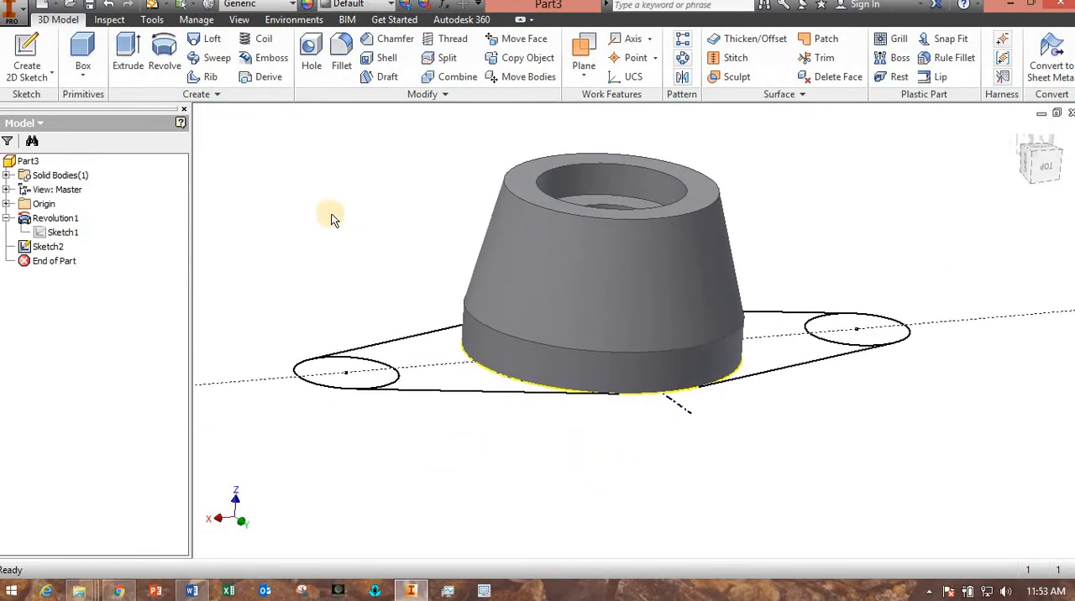
click(133, 60)
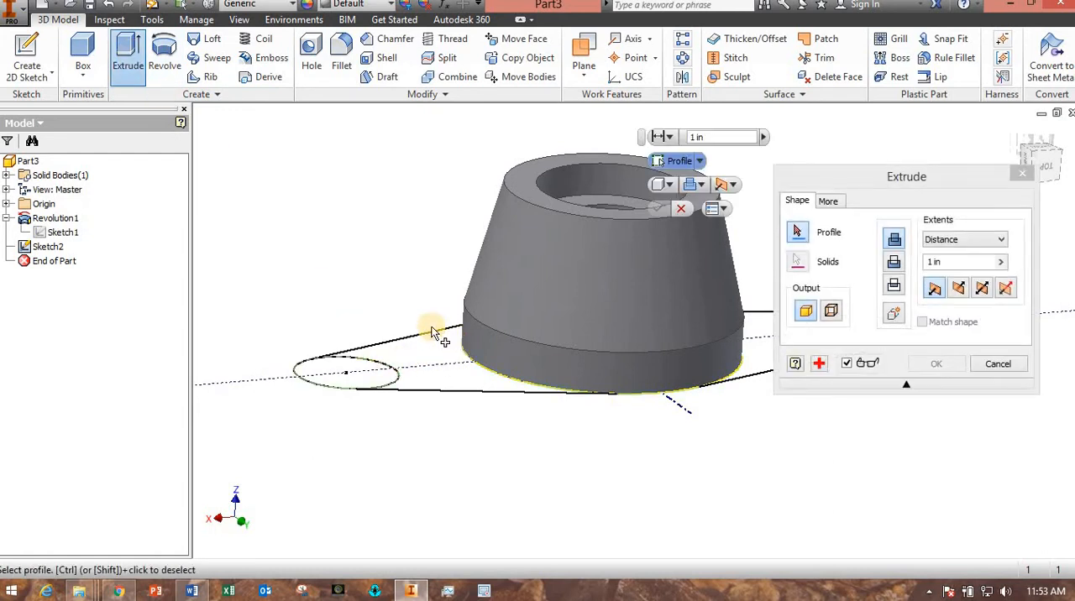
middle_drag(431, 332, 350, 388)
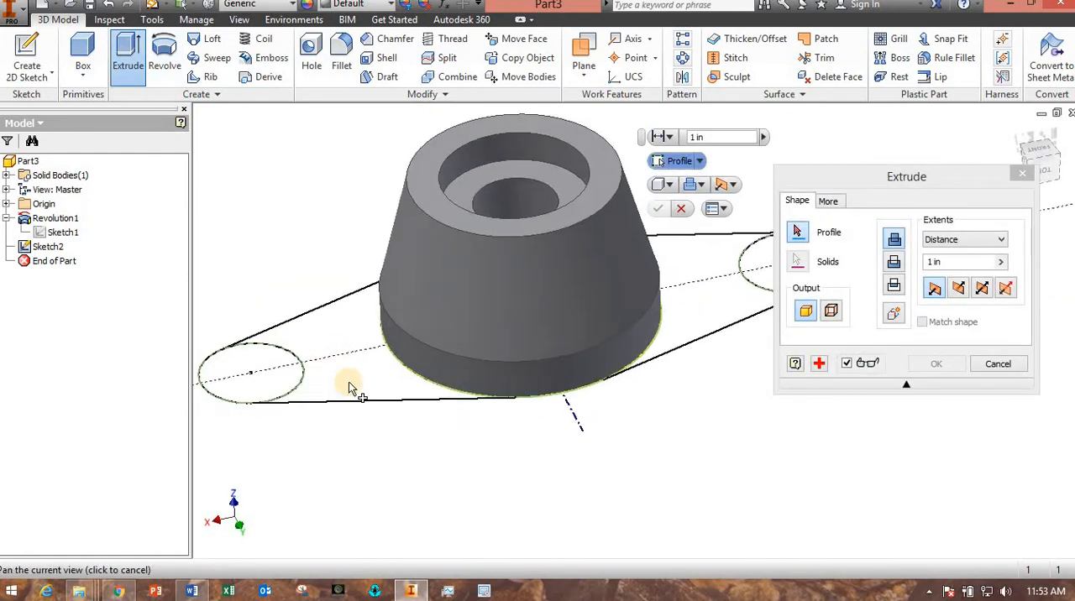
scroll(350, 388, down, 3)
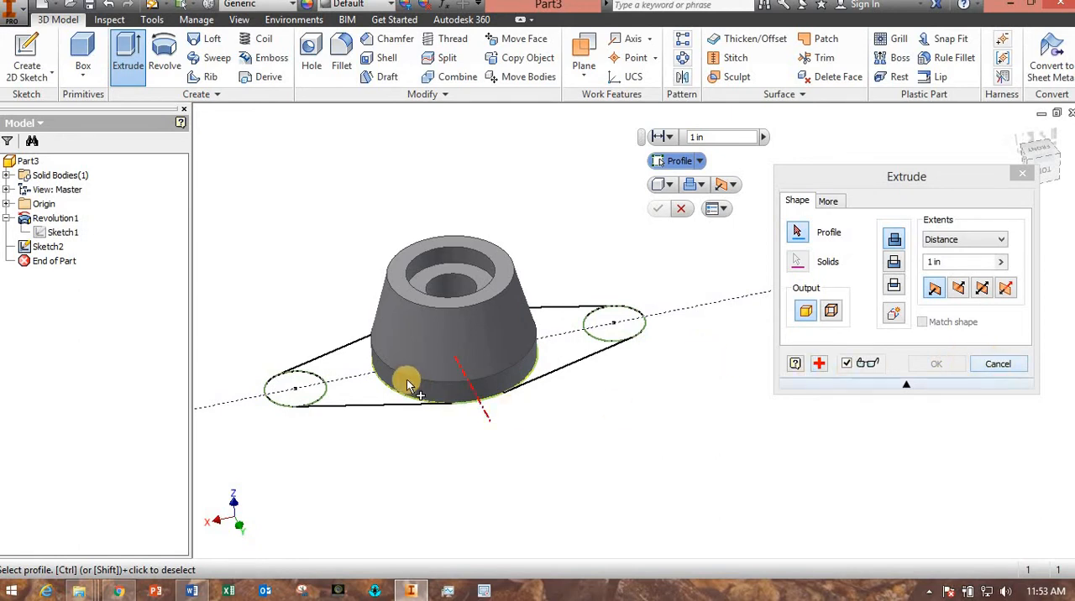
click(998, 364)
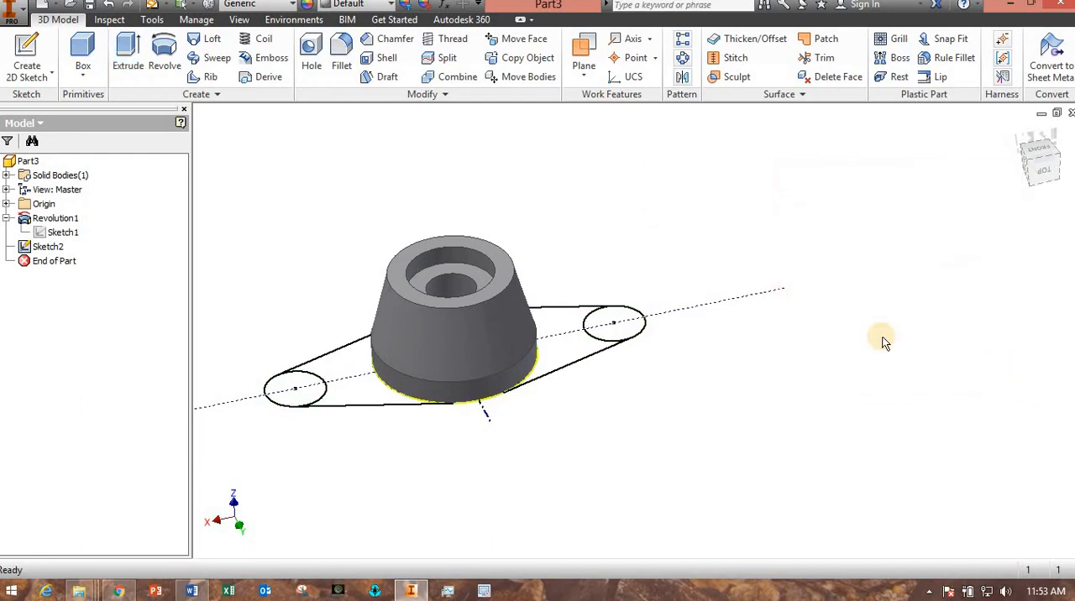
Reopen the flange sketch and pull the lower left tangent line's end at the small circle to test how it moves.
click(48, 247)
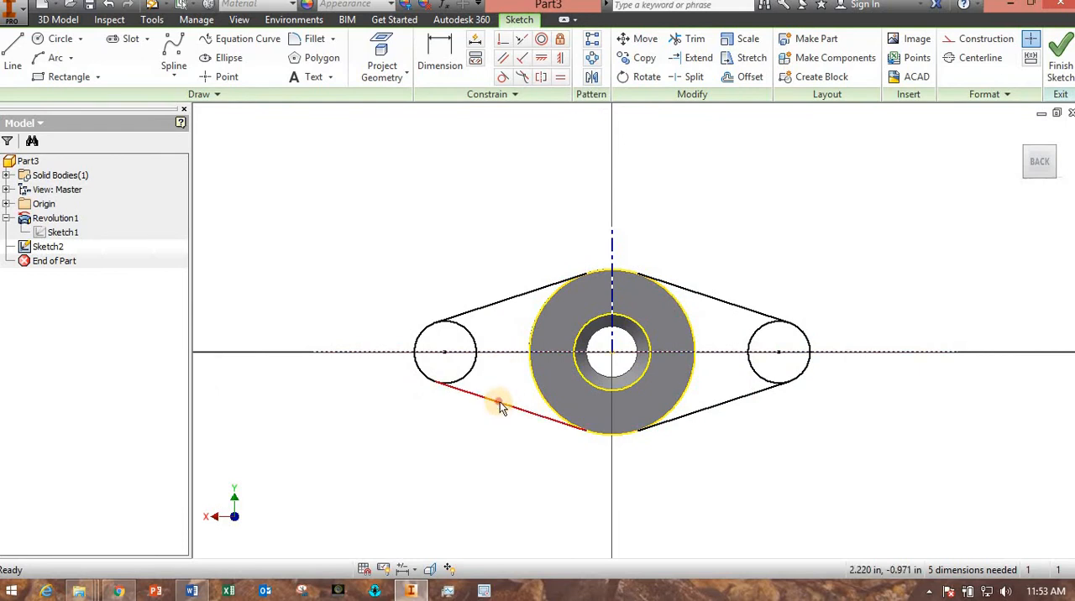
click(499, 403)
click(701, 294)
click(720, 405)
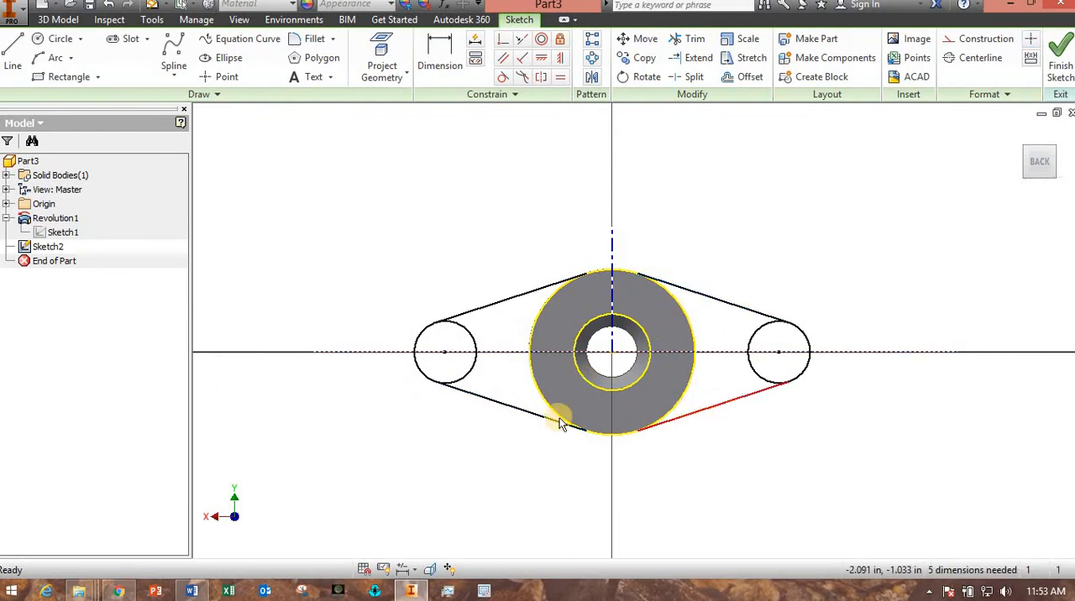
scroll(480, 418, up, 3)
mouse_move(507, 415)
middle_down()
mouse_move(426, 439)
mouse_move(434, 434)
middle_up()
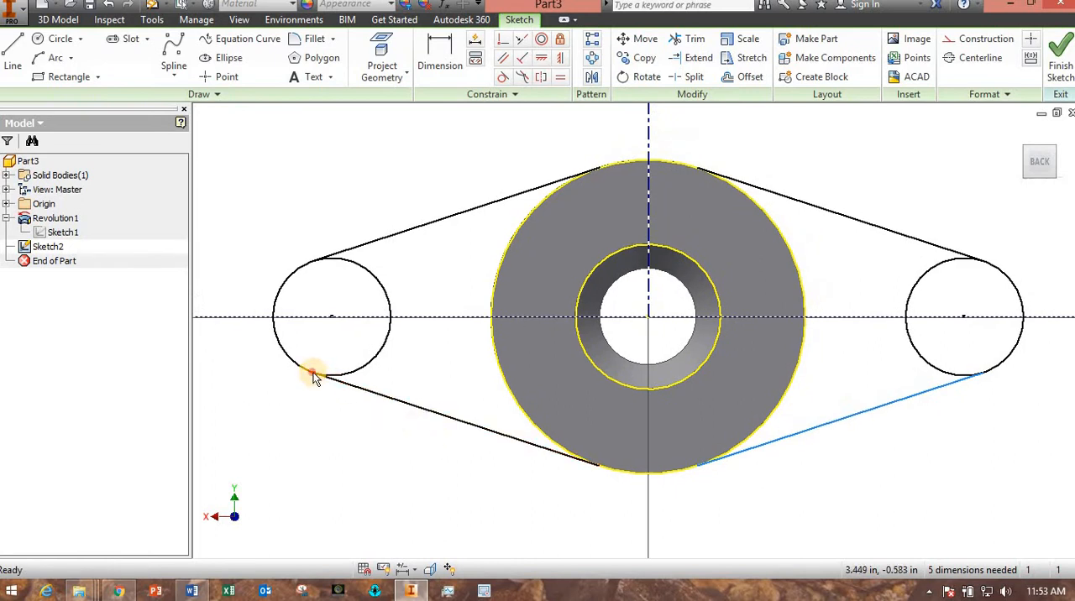
drag(312, 378, 347, 385)
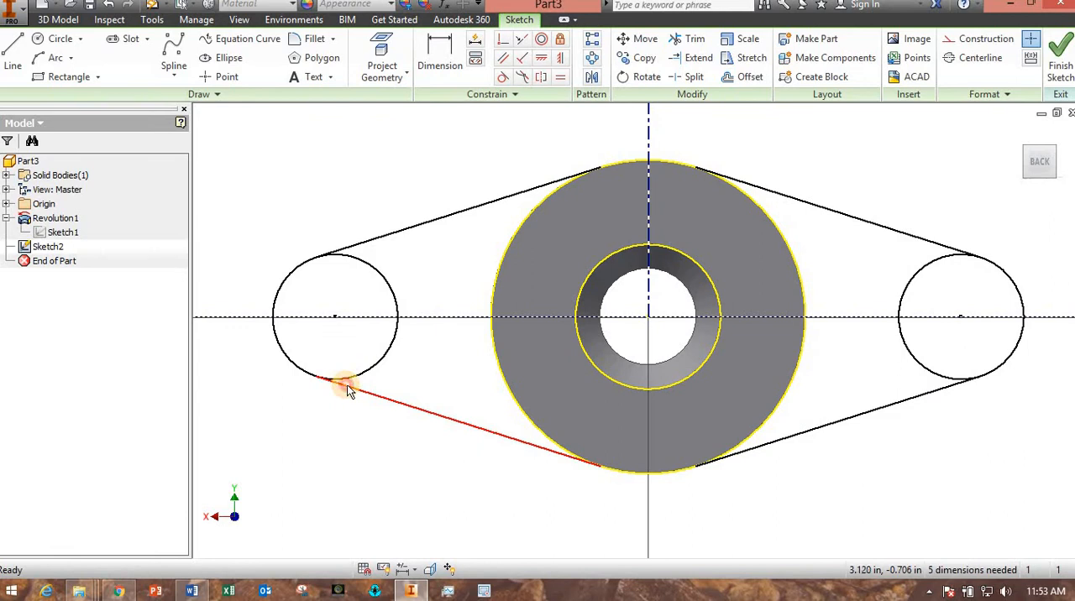
Delete the lower left, lower right and upper right tangent lines, keeping only the upper left one.
click(455, 419)
key(Delete)
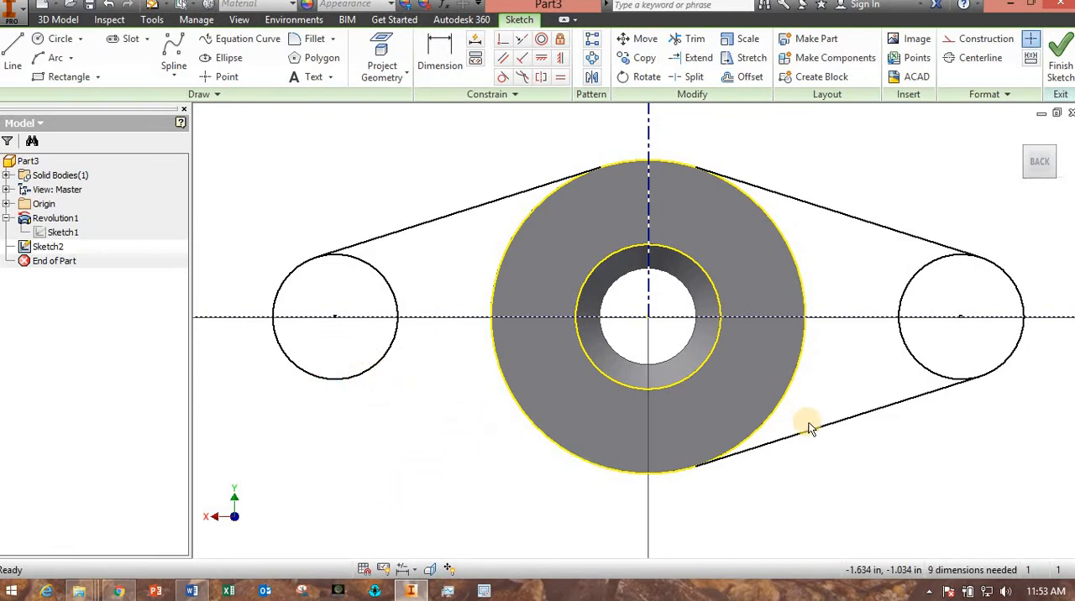
click(810, 427)
key(Delete)
click(843, 214)
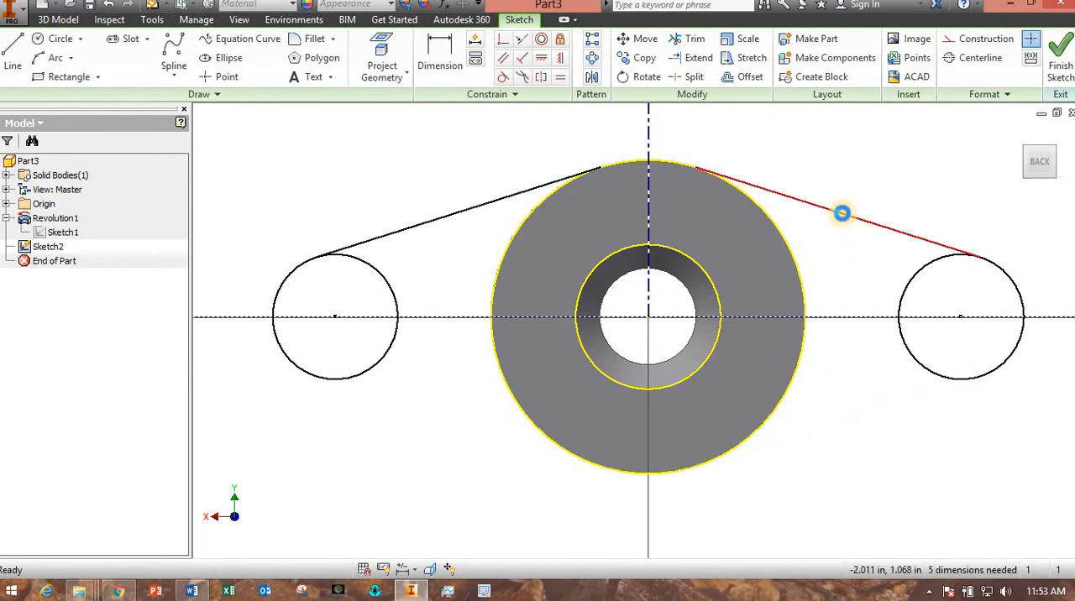
key(Delete)
Sketch a sloped line about 2.39 in long from the left circle's lower edge to the body's outer circle.
mouse_move(843, 435)
middle_down()
mouse_move(723, 443)
mouse_move(722, 390)
middle_up()
scroll(722, 444, down, 3)
click(12, 59)
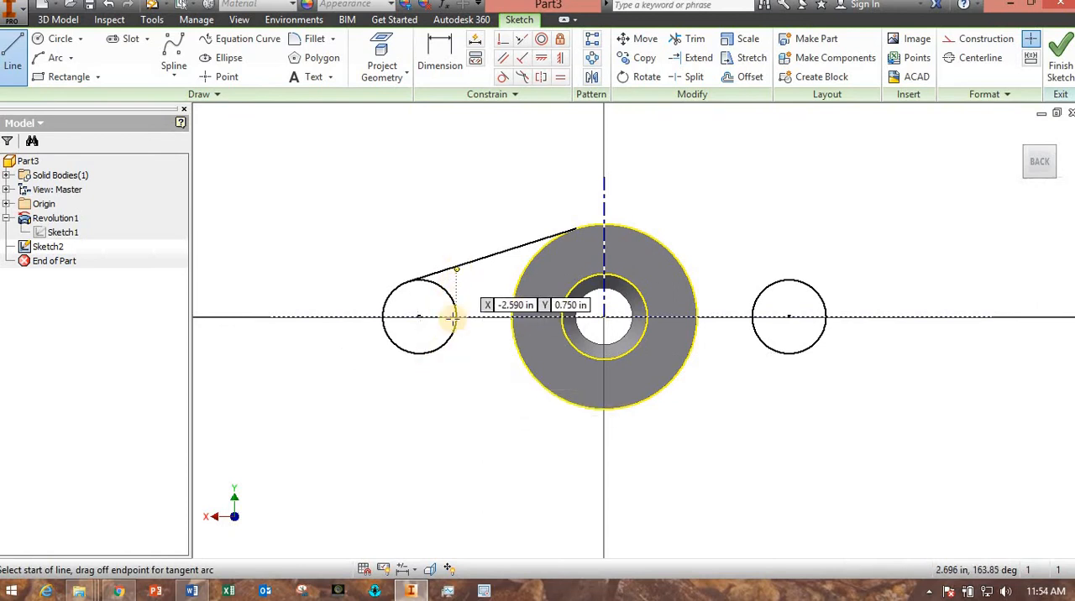
click(430, 354)
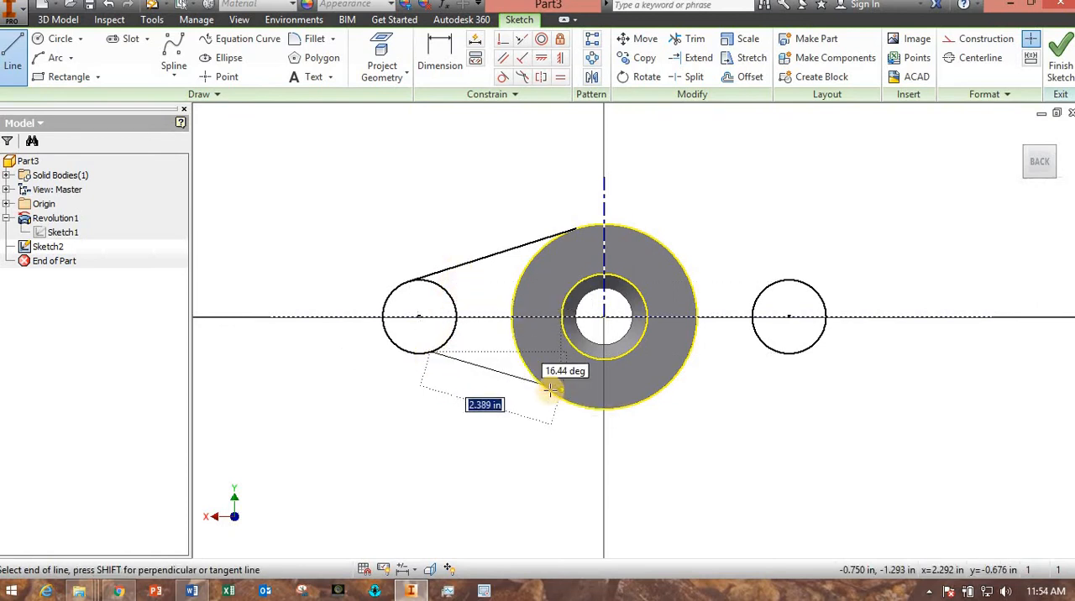
click(532, 417)
key(Escape)
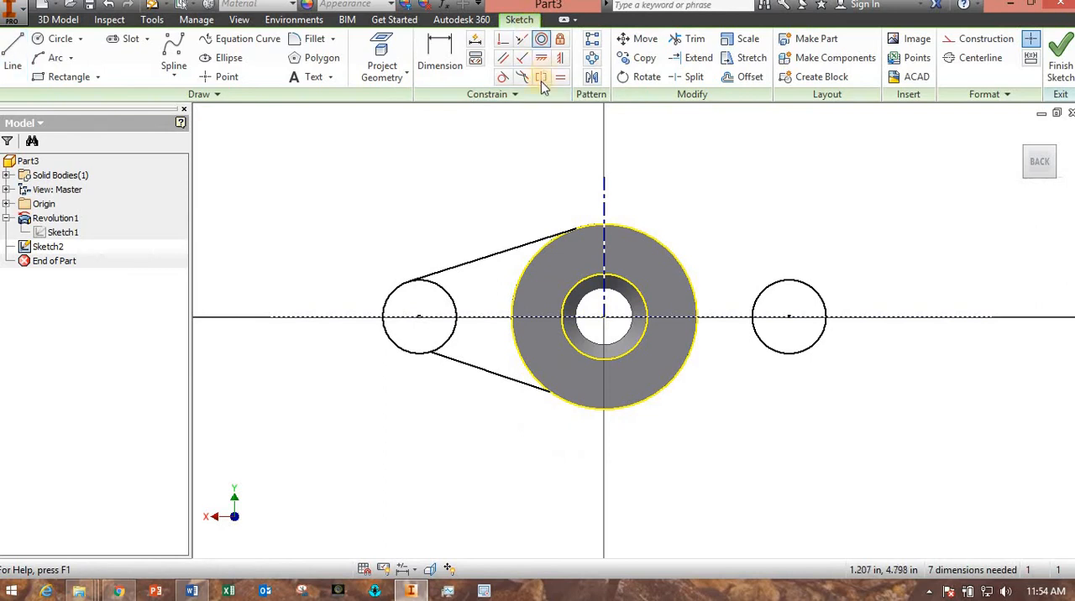
Make the lower sloped line tangent to both the body's outer circle and the left circle.
click(503, 79)
click(536, 388)
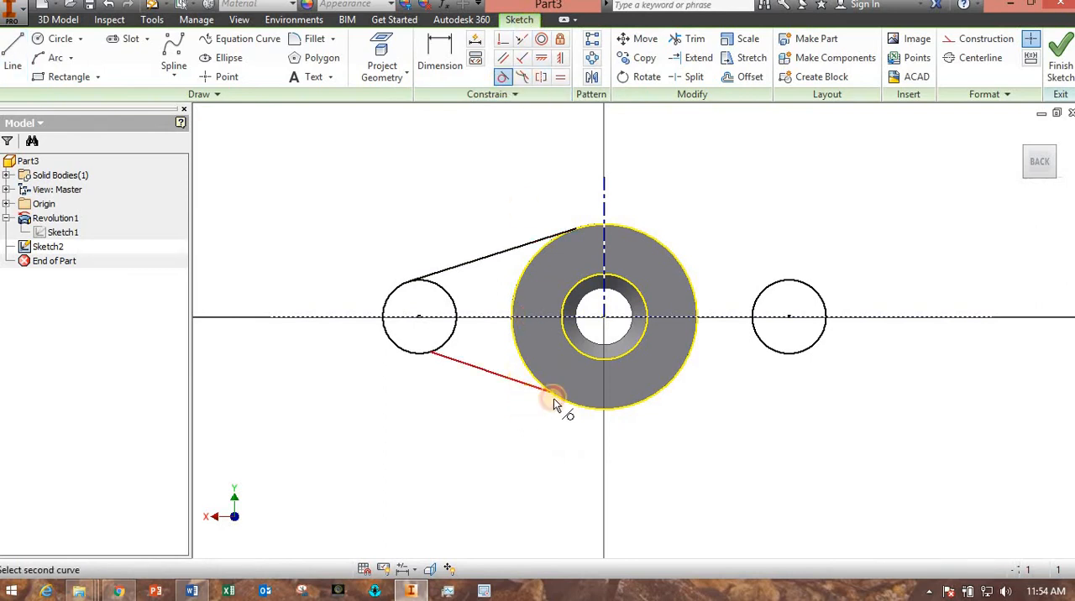
click(565, 402)
click(445, 360)
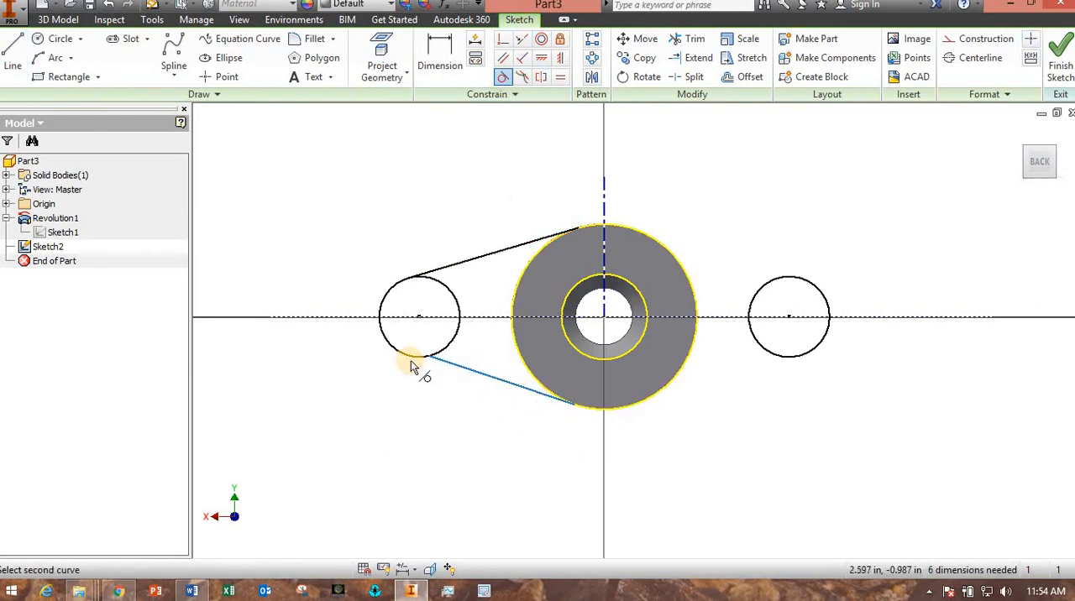
click(411, 362)
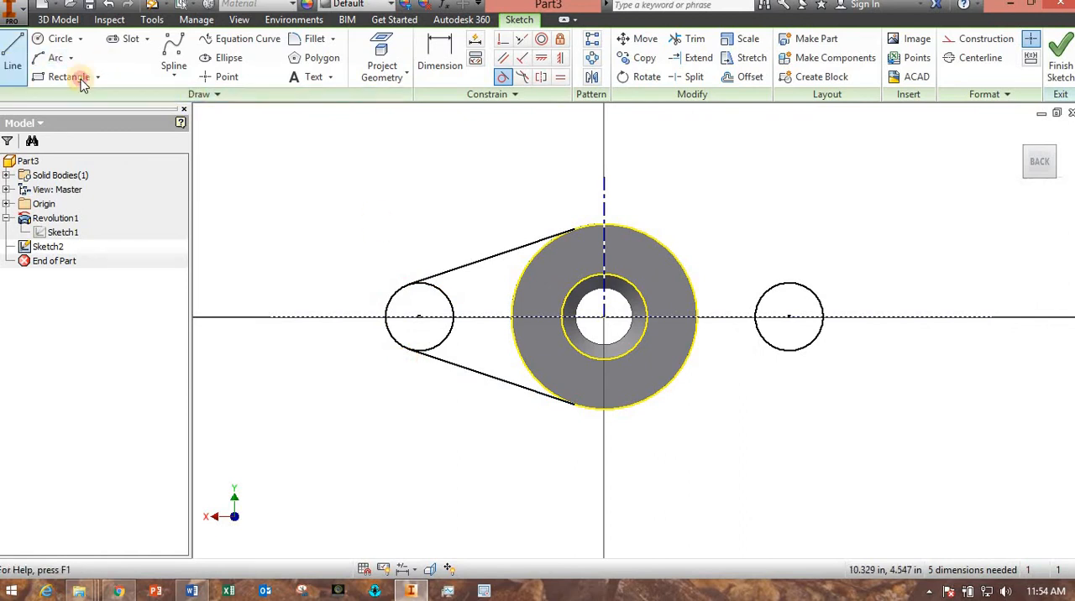
click(12, 55)
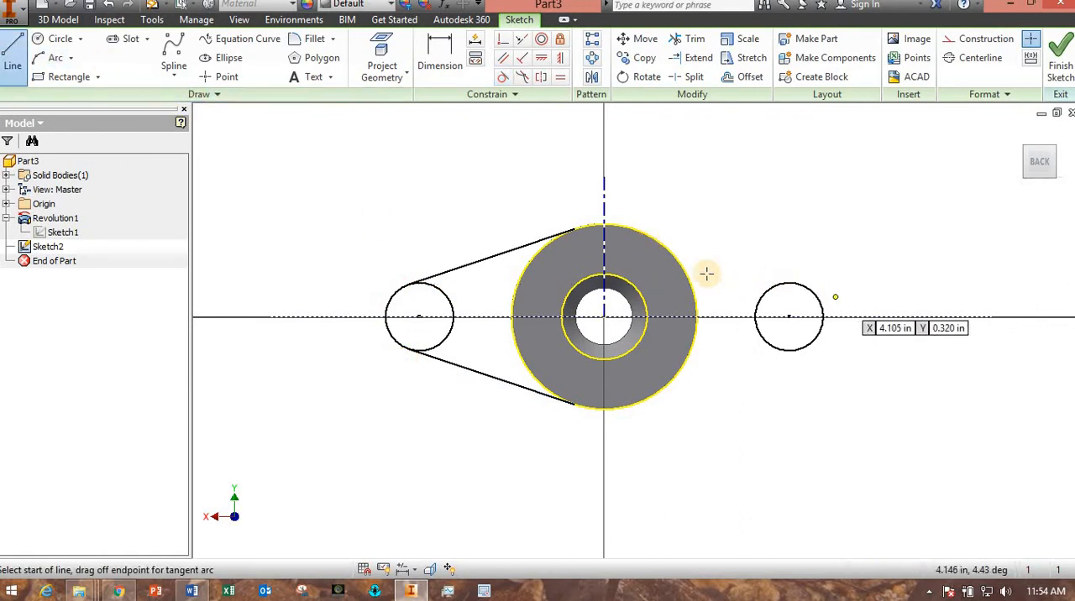
click(664, 249)
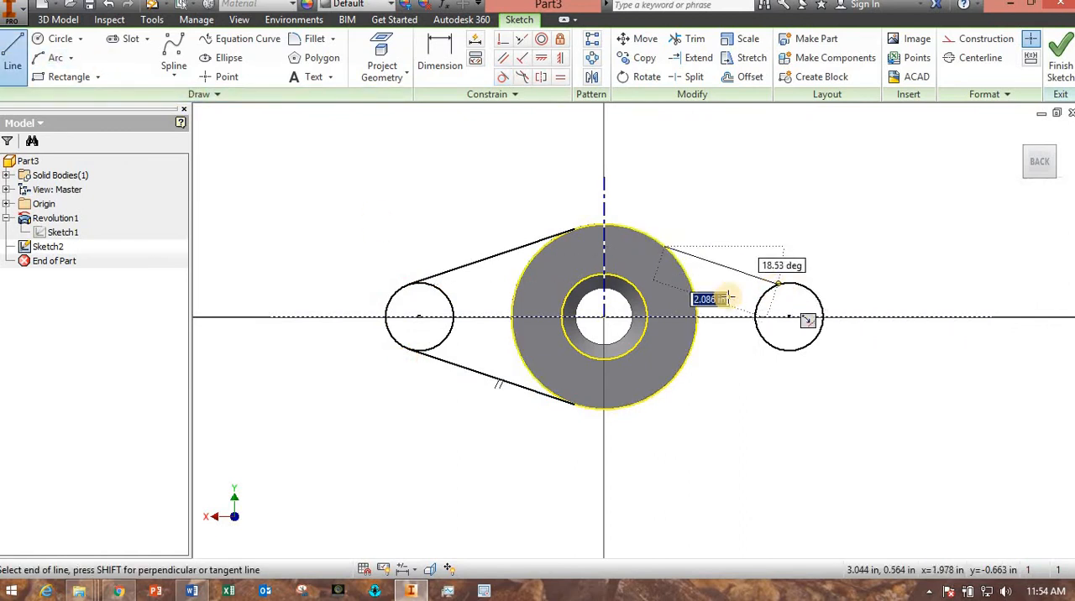
key(Escape)
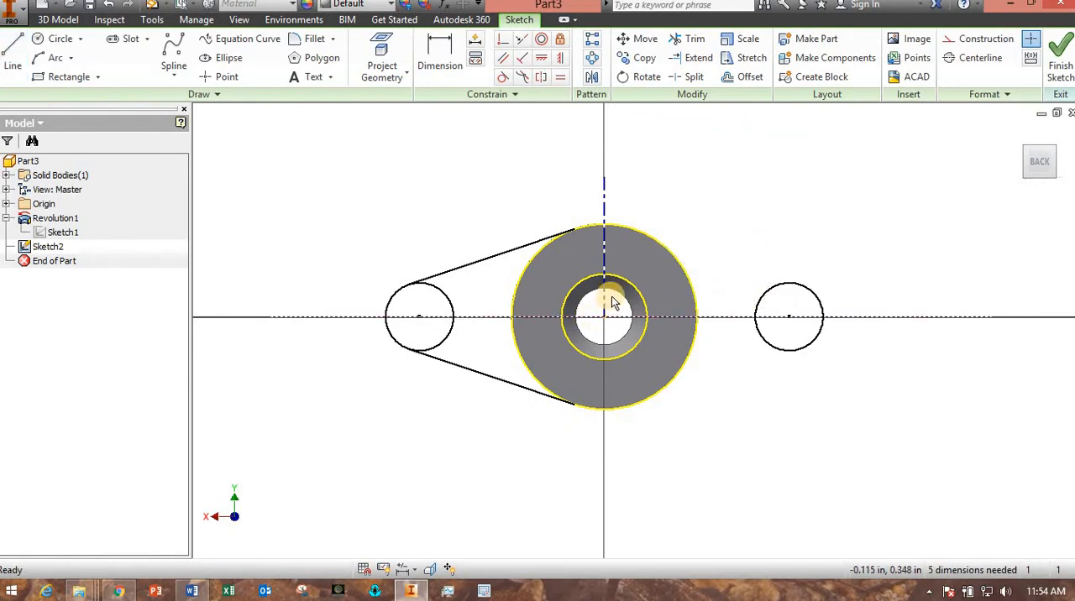
Delete the small circle on the right side of the body.
drag(735, 243, 841, 388)
key(Delete)
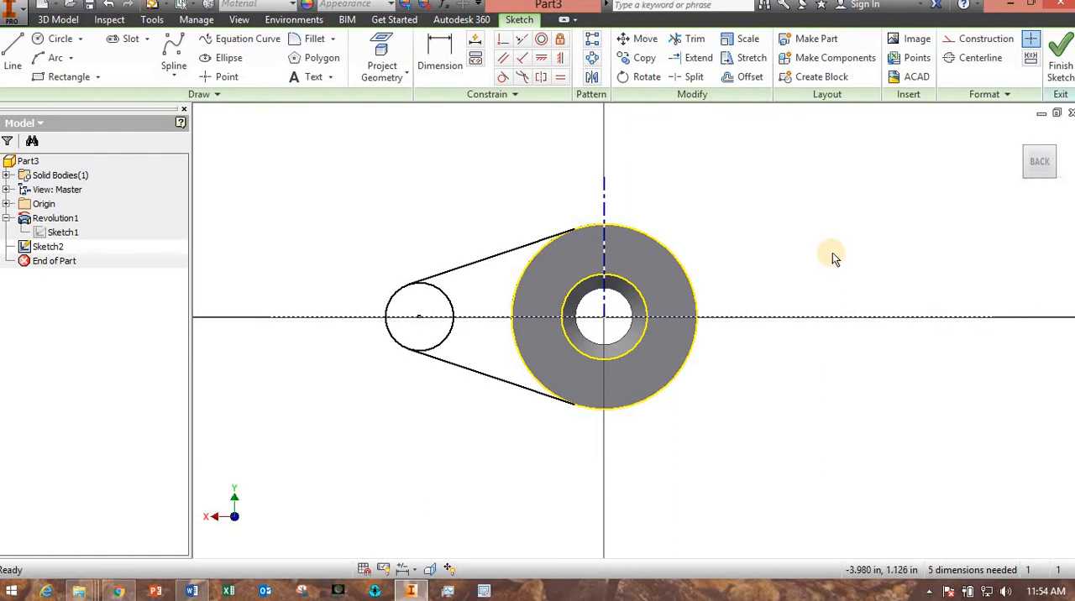
Dimension the left circle's center from the vertical centerline as a 4.5 in diameter.
click(439, 55)
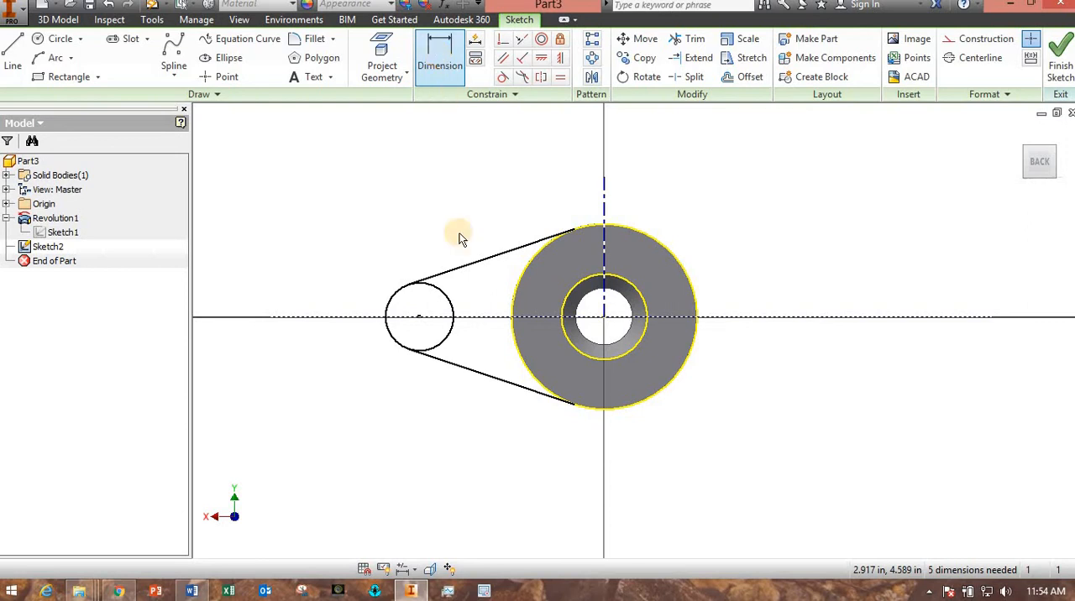
click(446, 301)
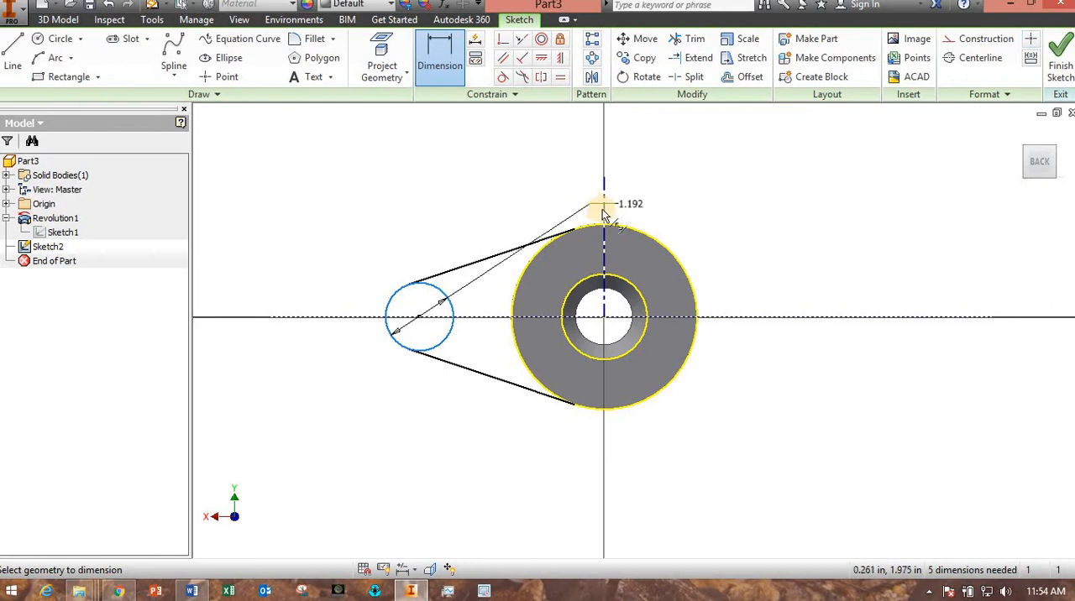
click(534, 170)
click(530, 168)
text(4.5)
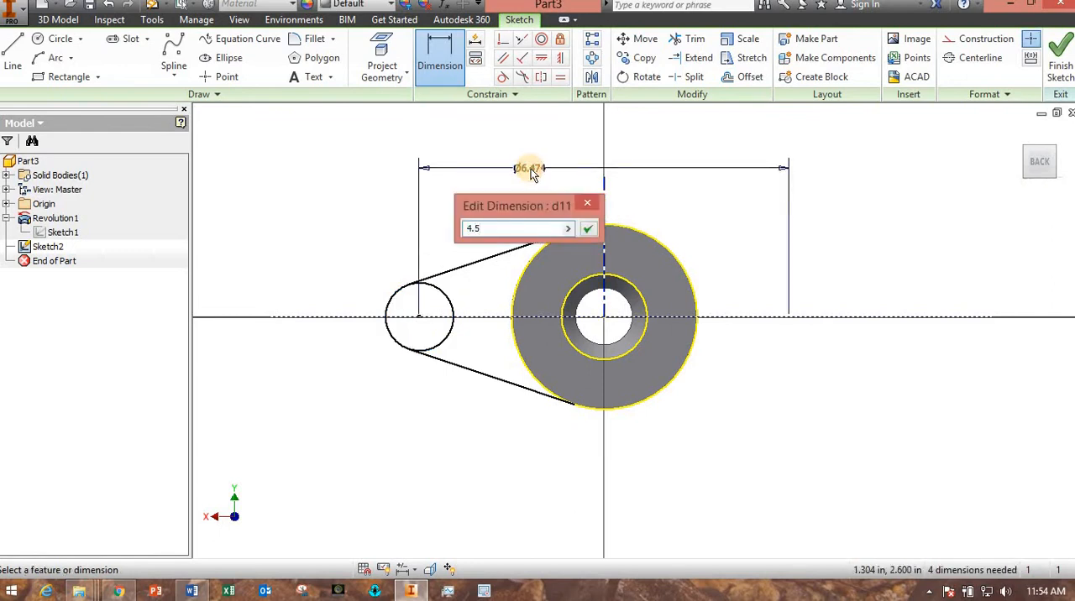
key(Return)
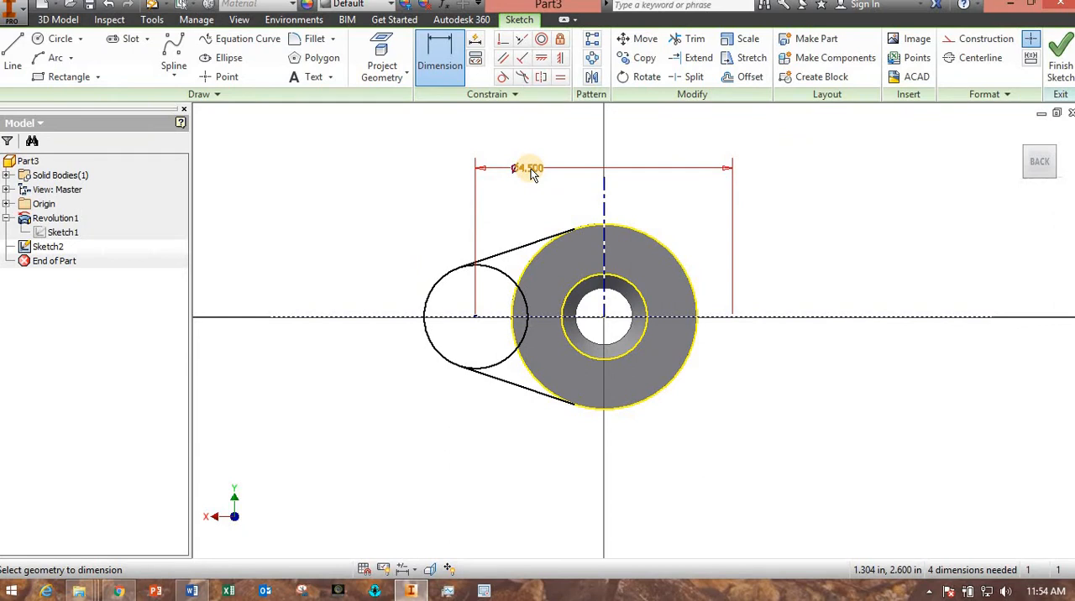
Dimension the left circle's diameter as 2*0.75 in.
click(431, 300)
click(361, 268)
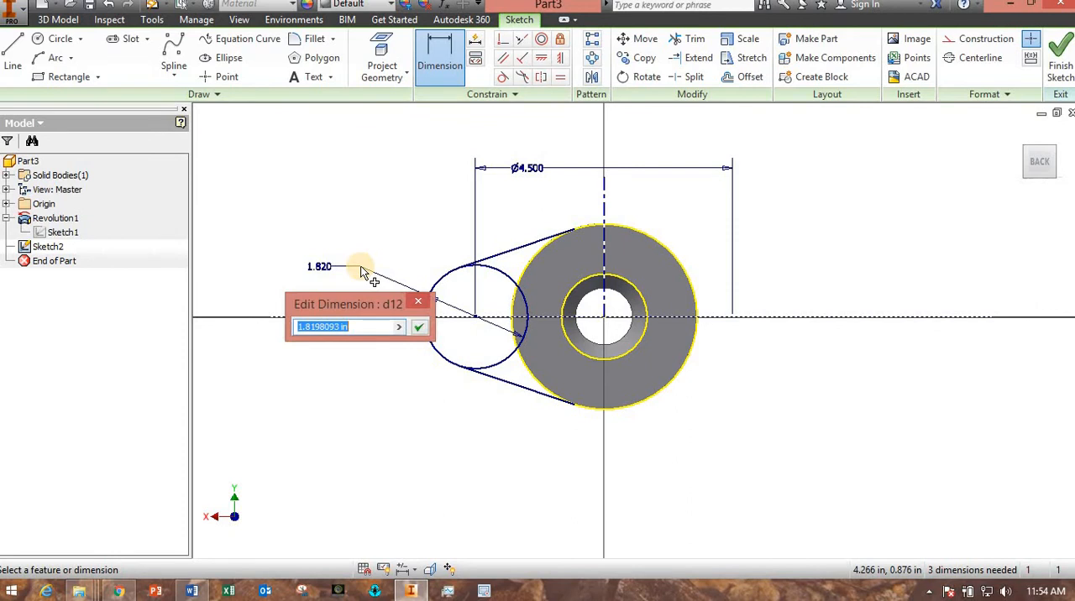
text(2*0.75)
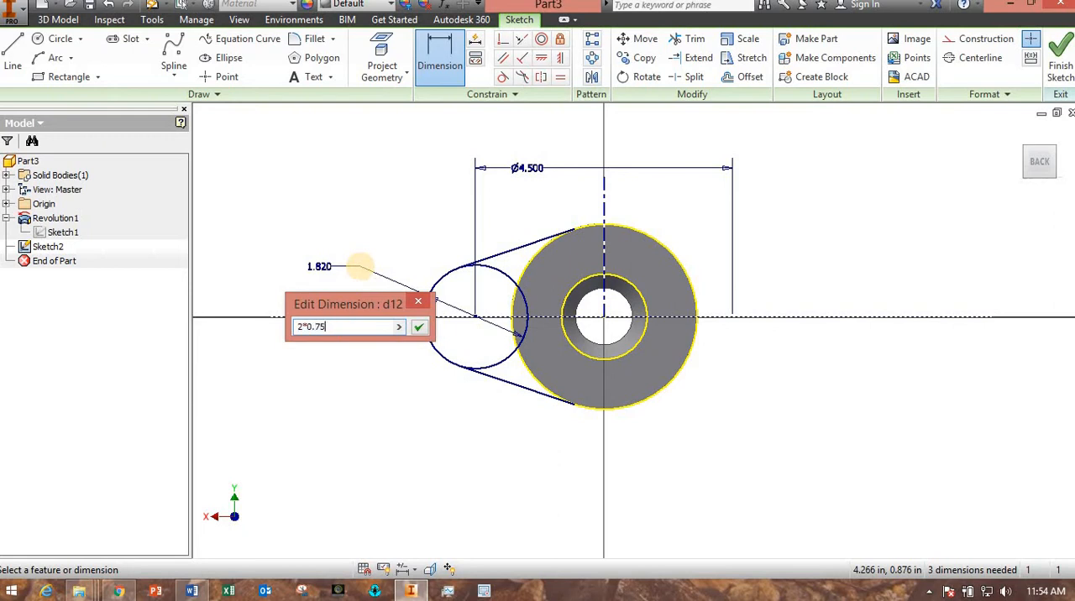
key(Return)
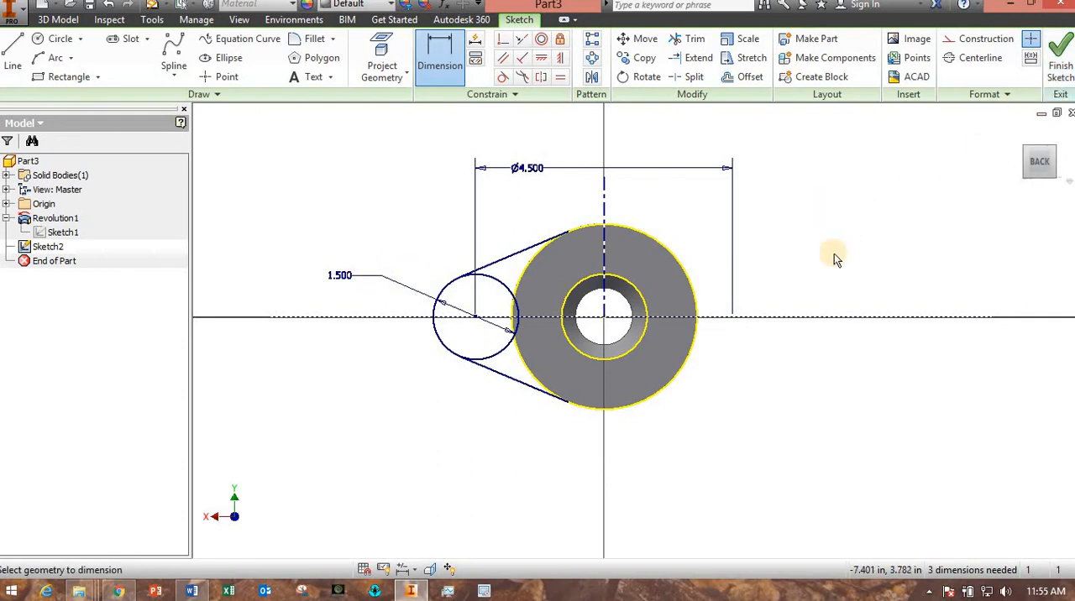
key(Escape)
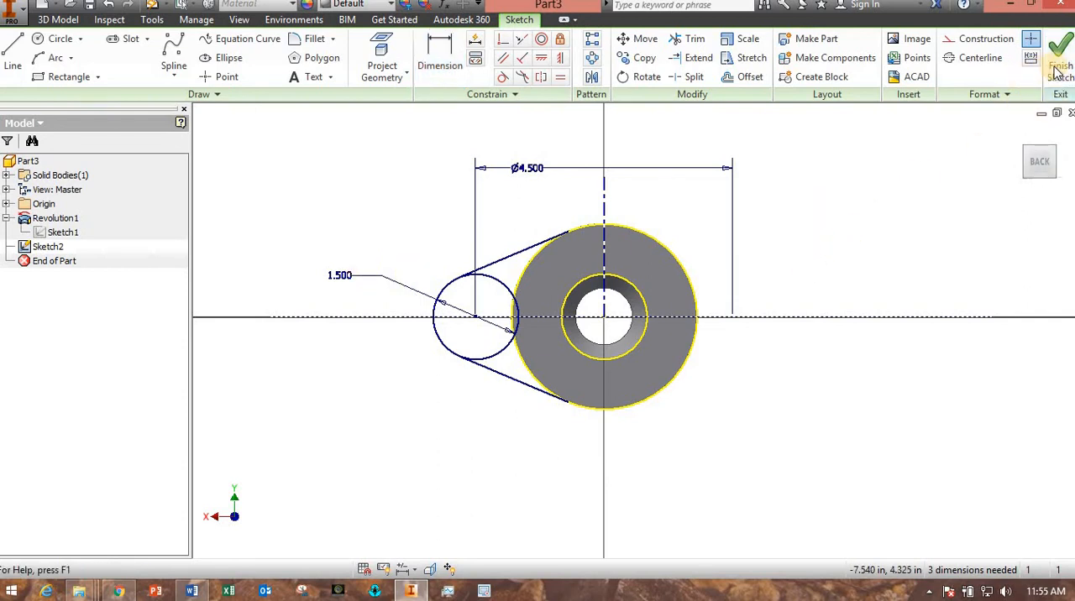
Trim away the left circle's inner arc between the two tangent lines, including the piece inside the body's outer circle.
click(694, 42)
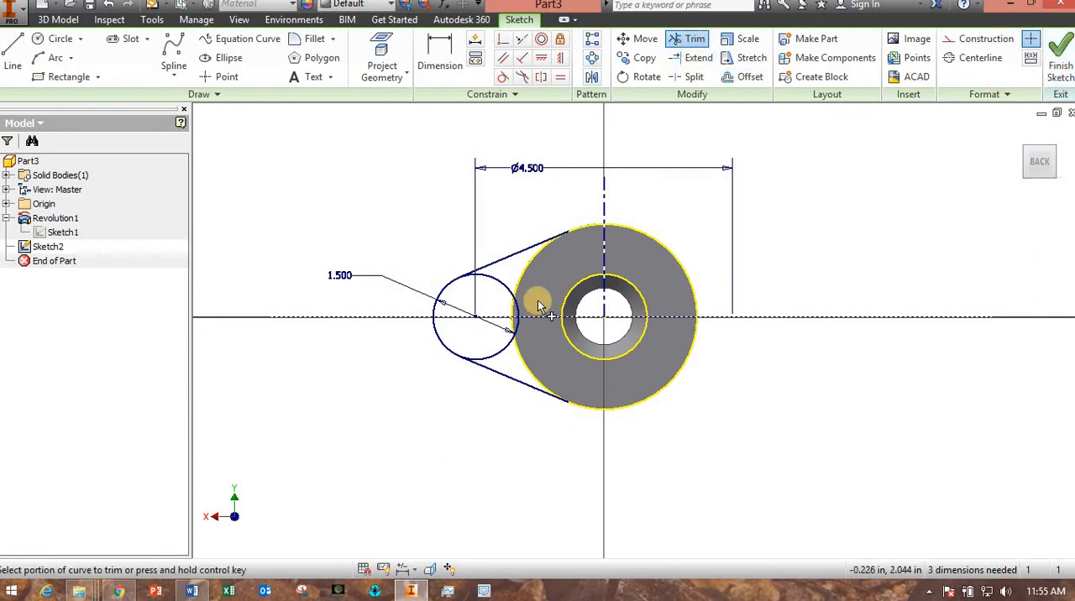
mouse_move(509, 277)
mouse_down()
mouse_move(496, 281)
mouse_move(506, 367)
mouse_up()
click(500, 357)
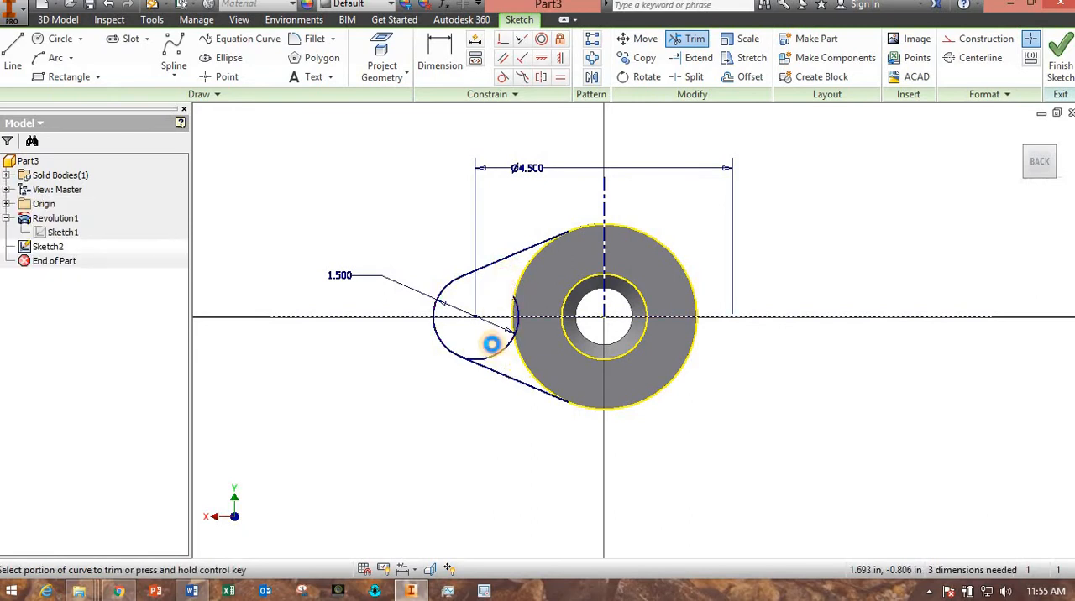
scroll(531, 330, down, 5)
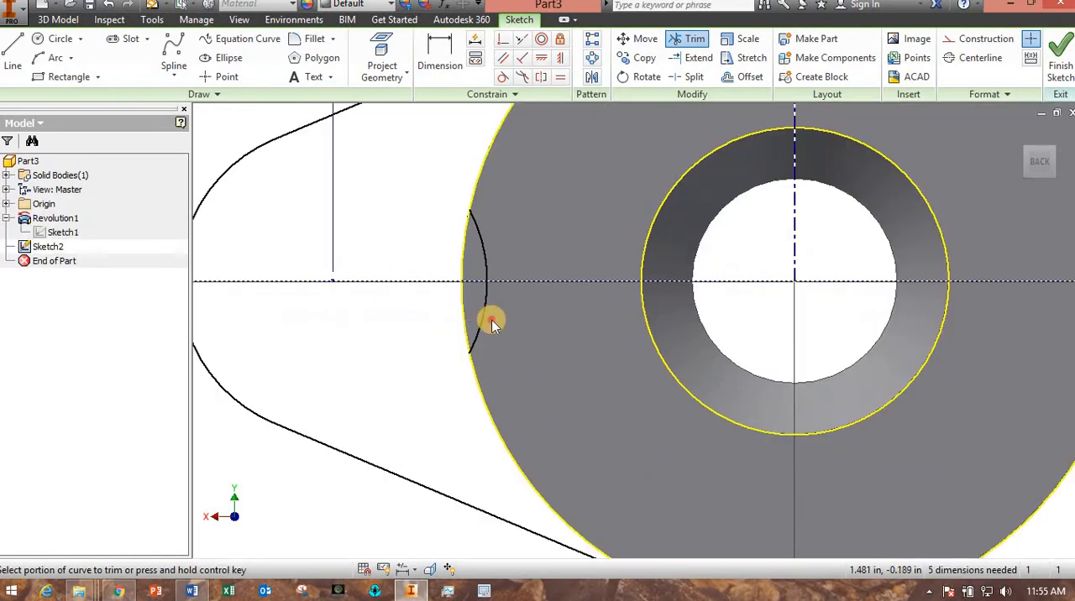
mouse_move(493, 325)
mouse_down()
mouse_move(478, 308)
mouse_move(509, 228)
mouse_move(479, 263)
mouse_move(523, 328)
mouse_up()
scroll(520, 362, up, 4)
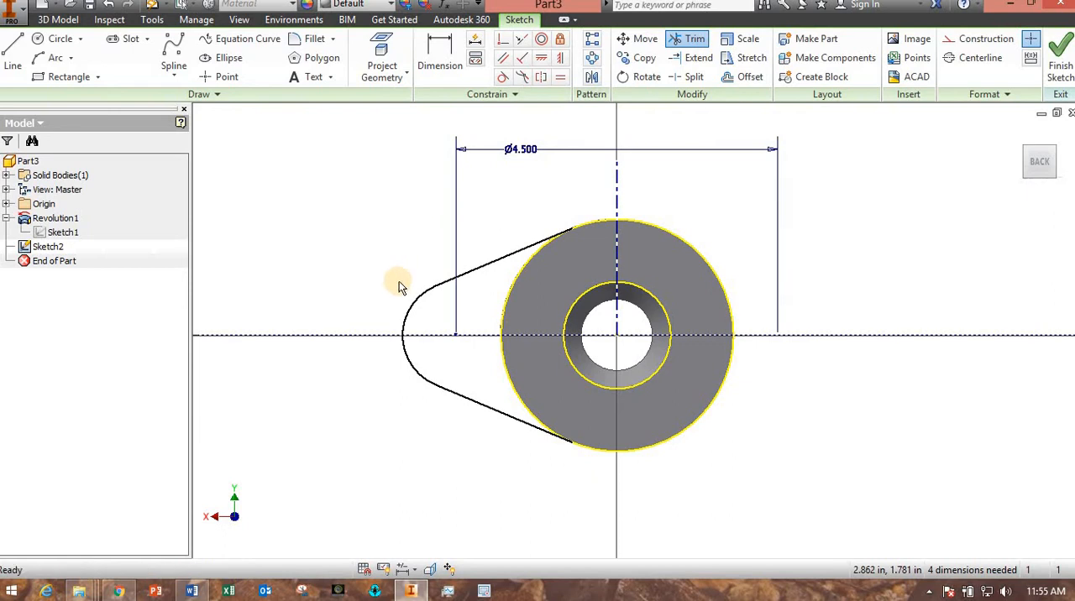
key(Escape)
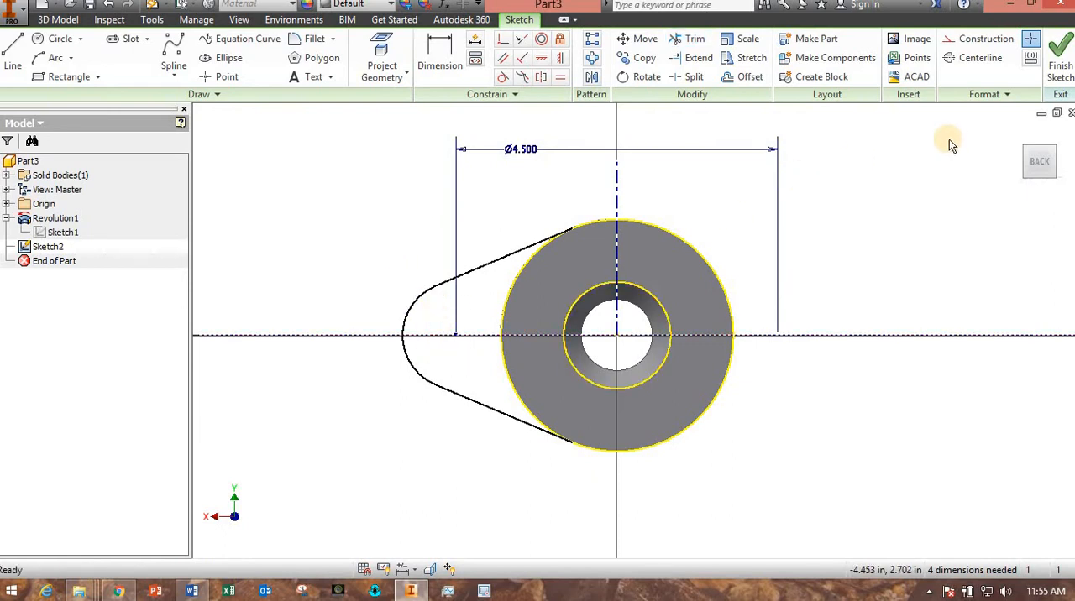
Finish the sketch and extrude the flange outline upward as a join, level with the top of the body's straight base rim.
click(1061, 74)
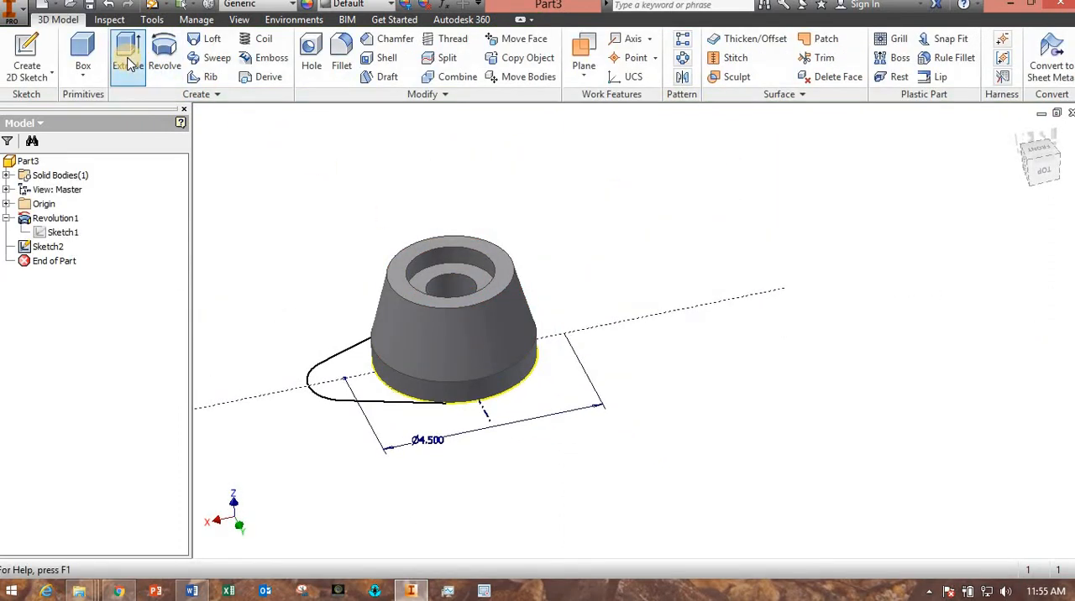
click(128, 60)
click(330, 385)
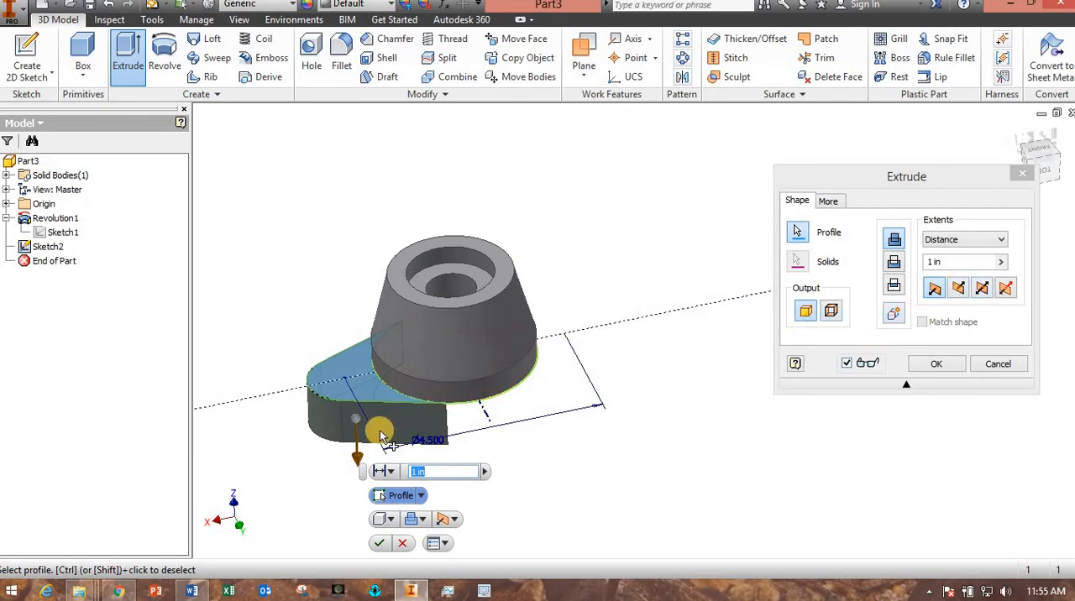
middle_drag(311, 463, 311, 332)
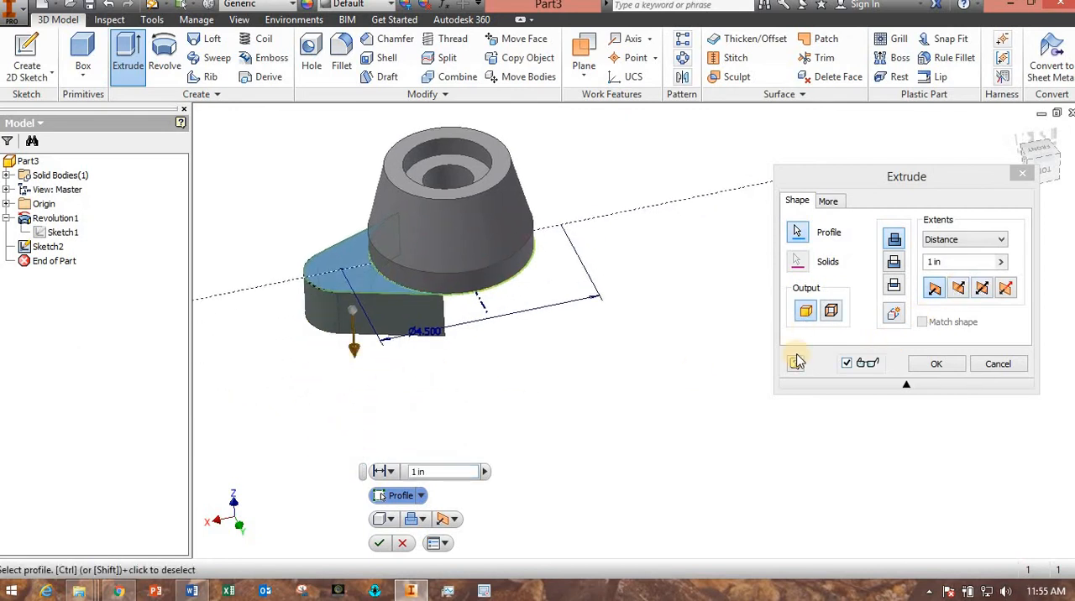
click(958, 288)
click(934, 288)
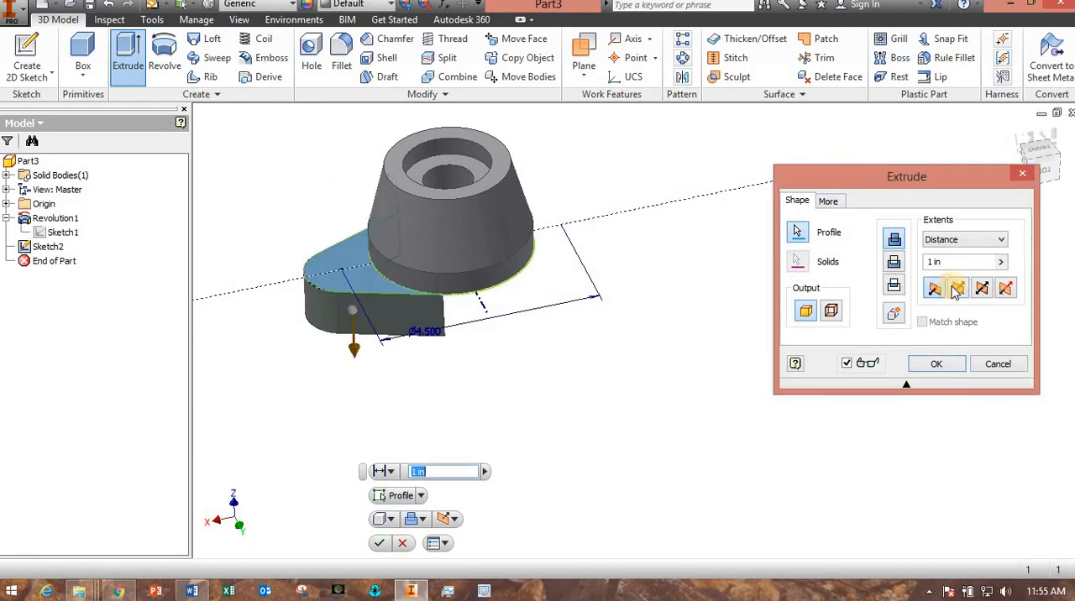
click(957, 288)
click(934, 289)
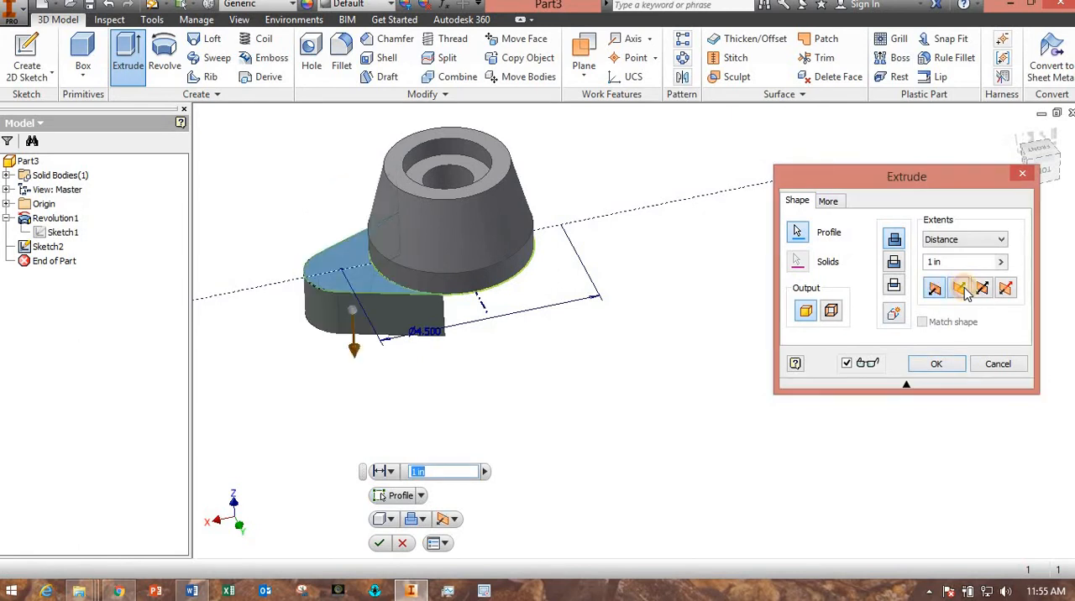
click(963, 289)
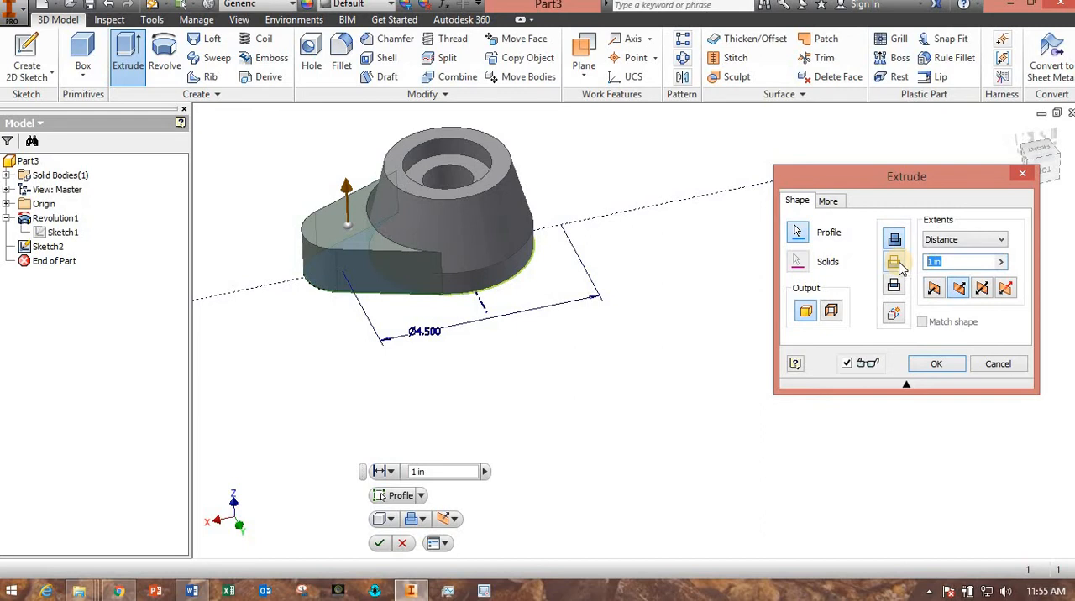
text(1.5)
key(Return)
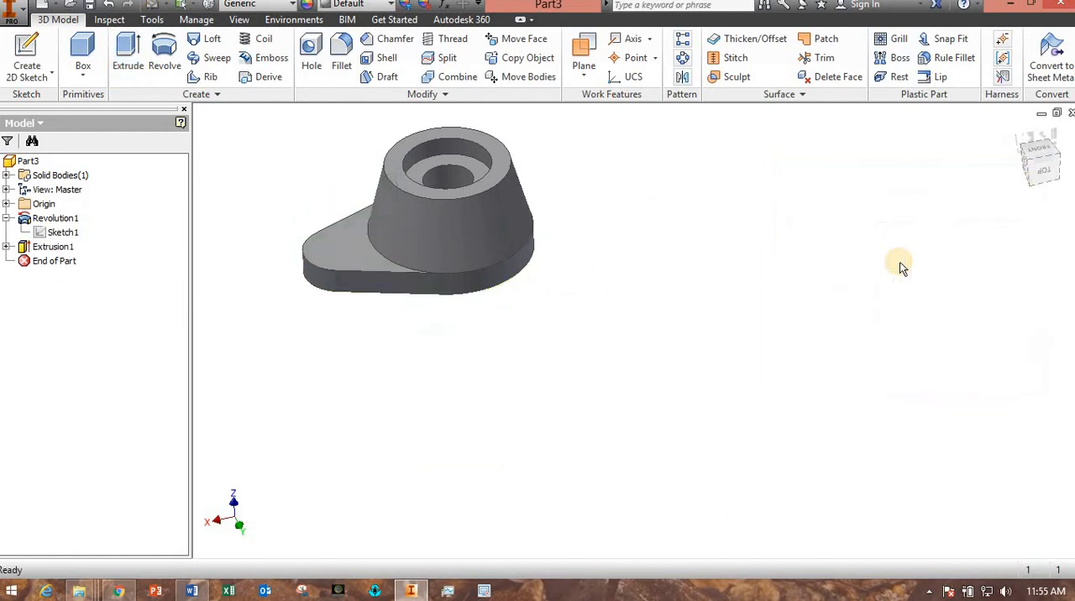
Sketch on the flange's top face, place a point at the center of the rounded end, and finish the sketch.
shift+middle_drag(547, 331, 523, 442)
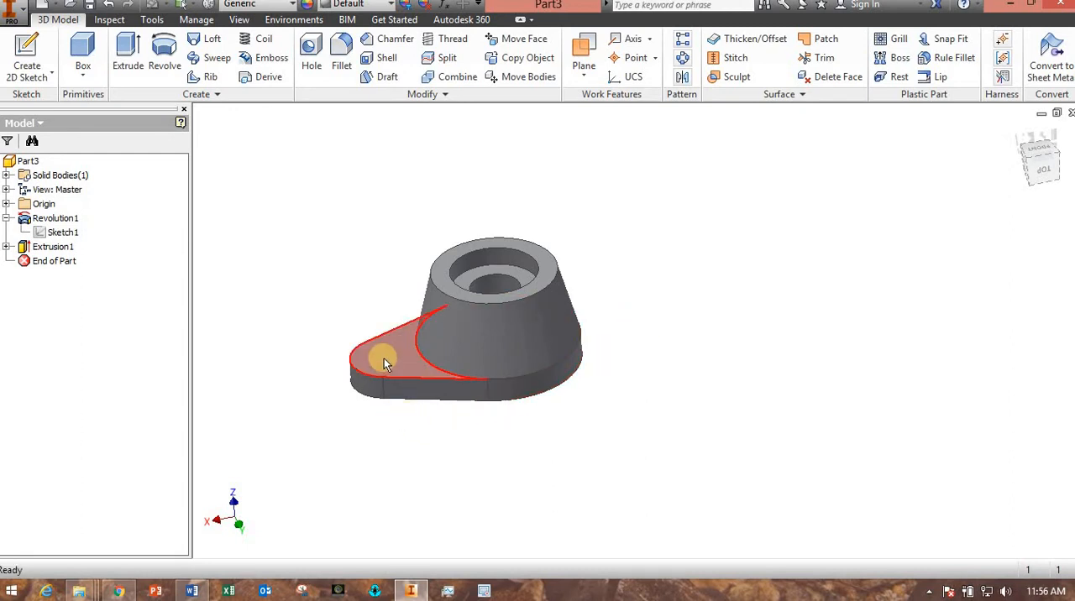
mouse_move(383, 363)
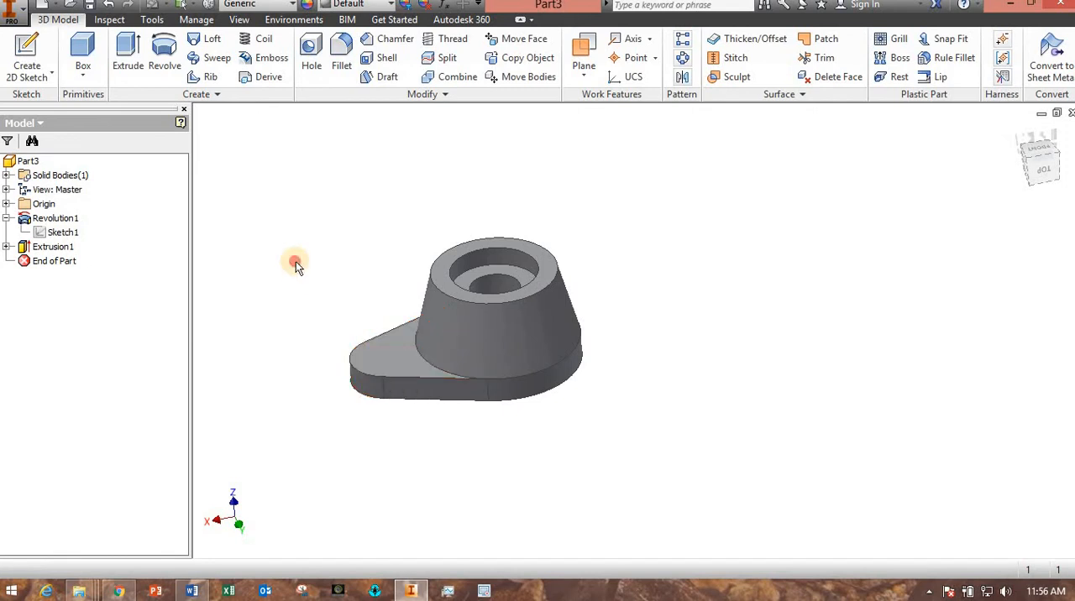
click(378, 362)
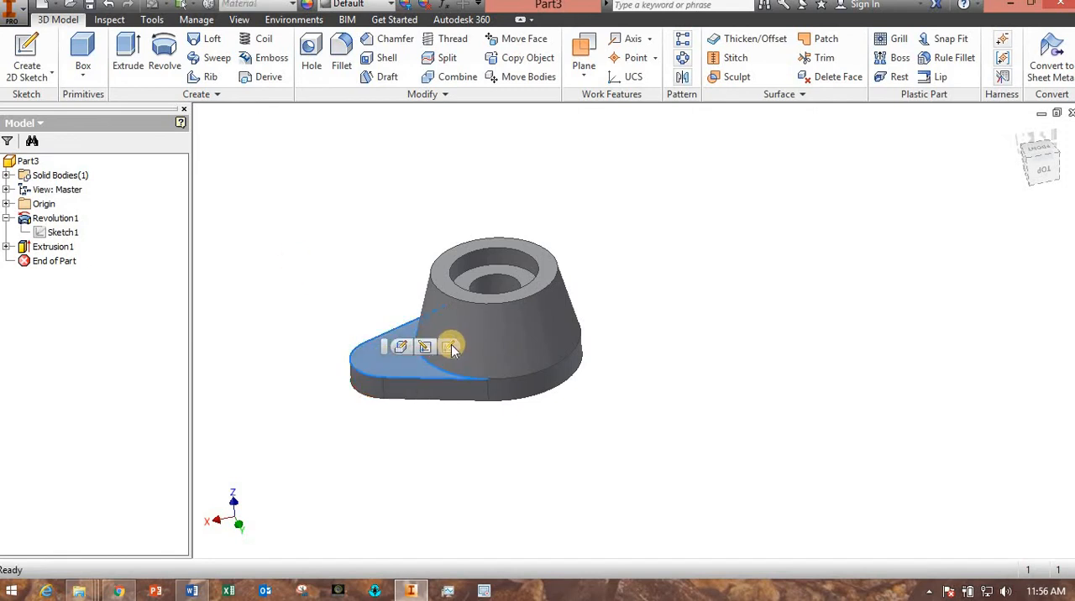
click(451, 346)
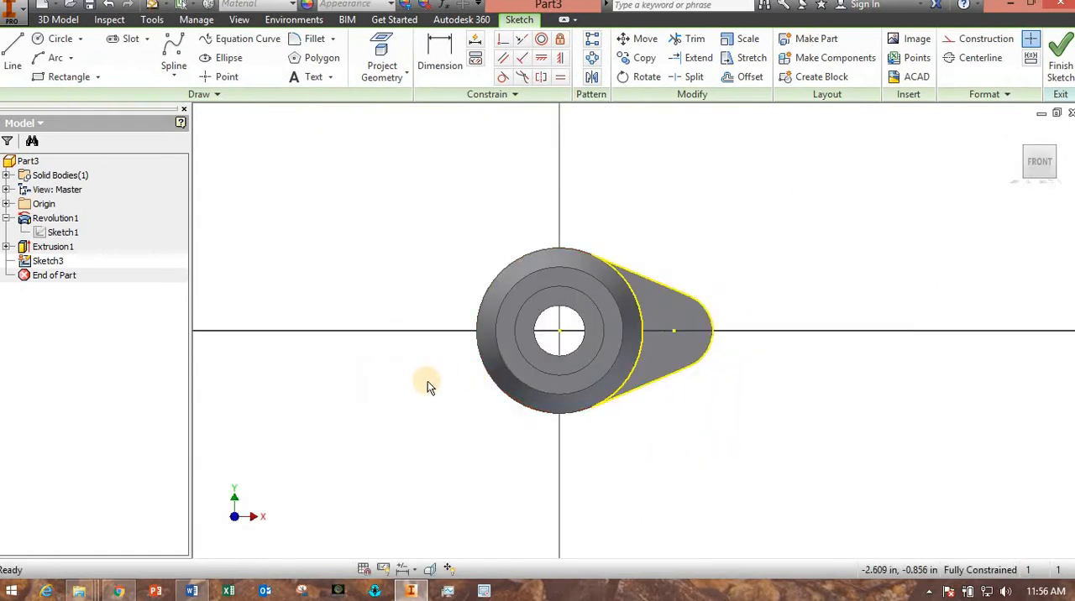
middle_drag(427, 381, 353, 328)
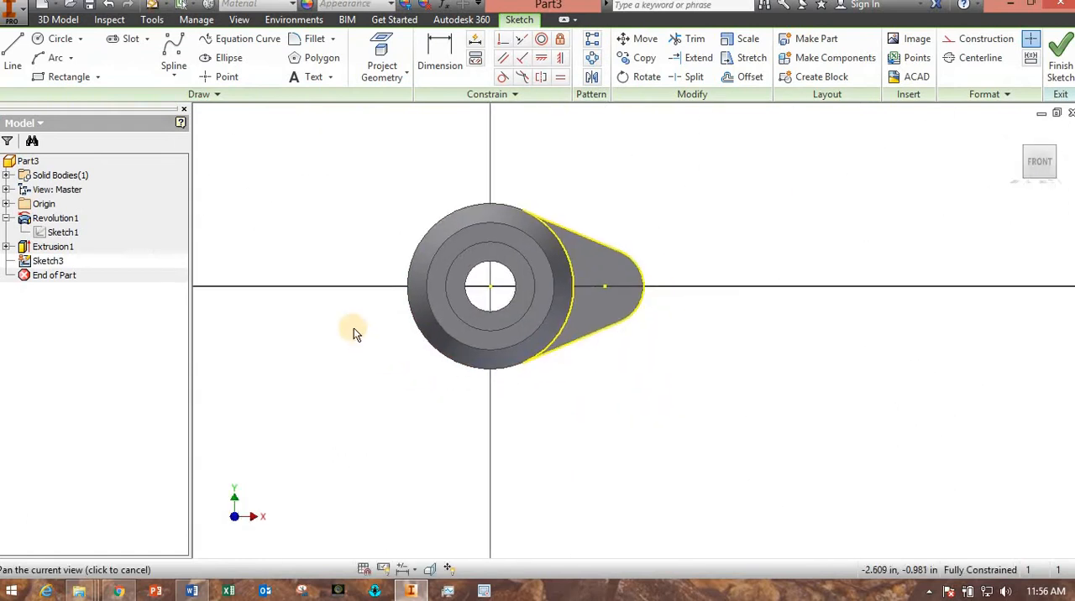
click(222, 76)
click(601, 285)
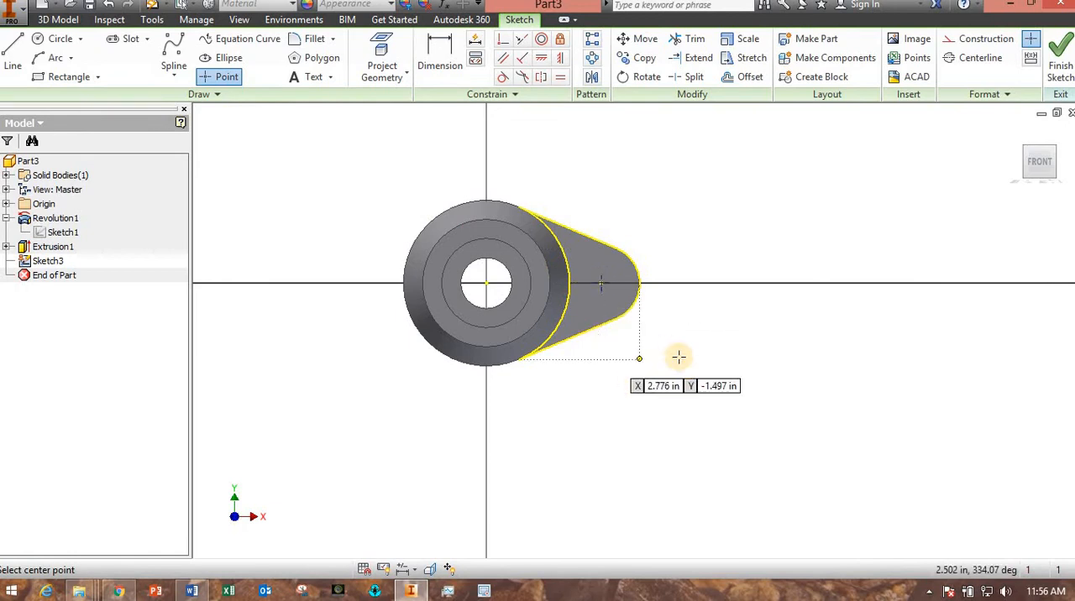
click(1060, 67)
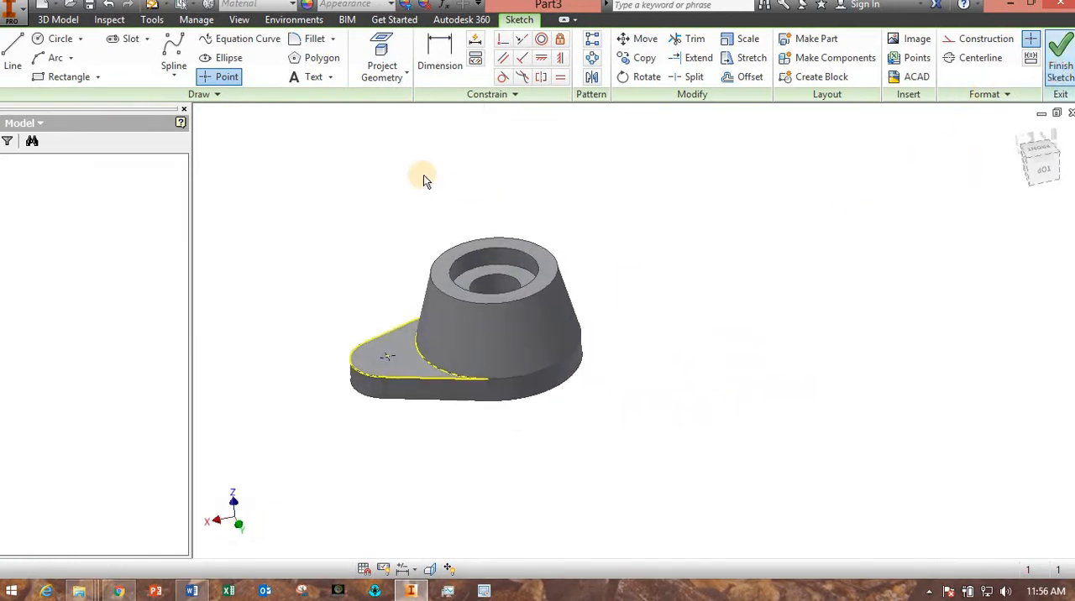
Create a simple 0.63 in diameter hole through all at the sketched point on the flange.
click(312, 56)
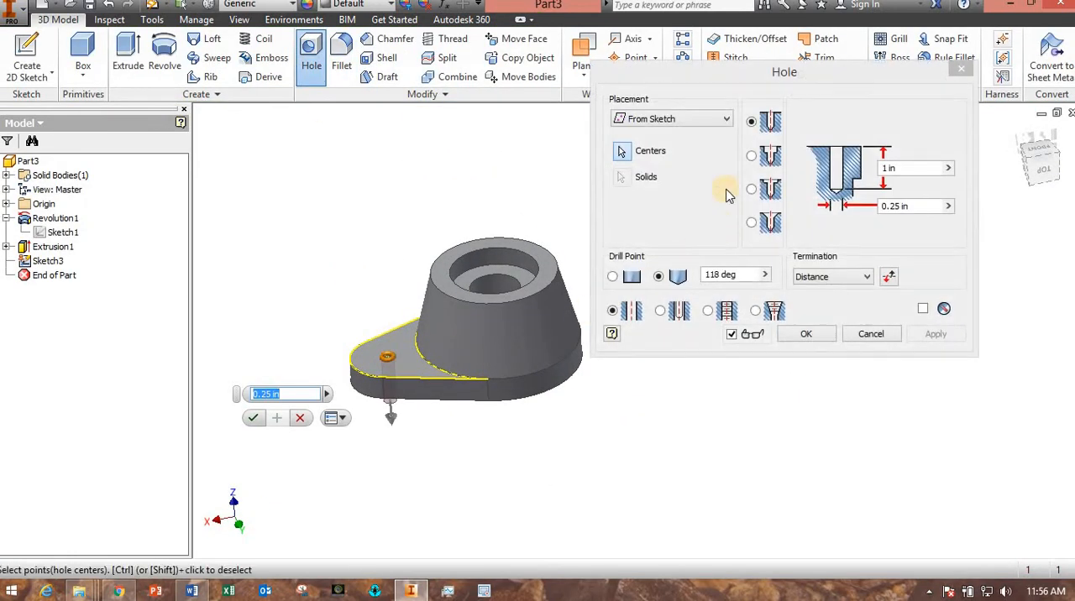
click(866, 278)
click(835, 302)
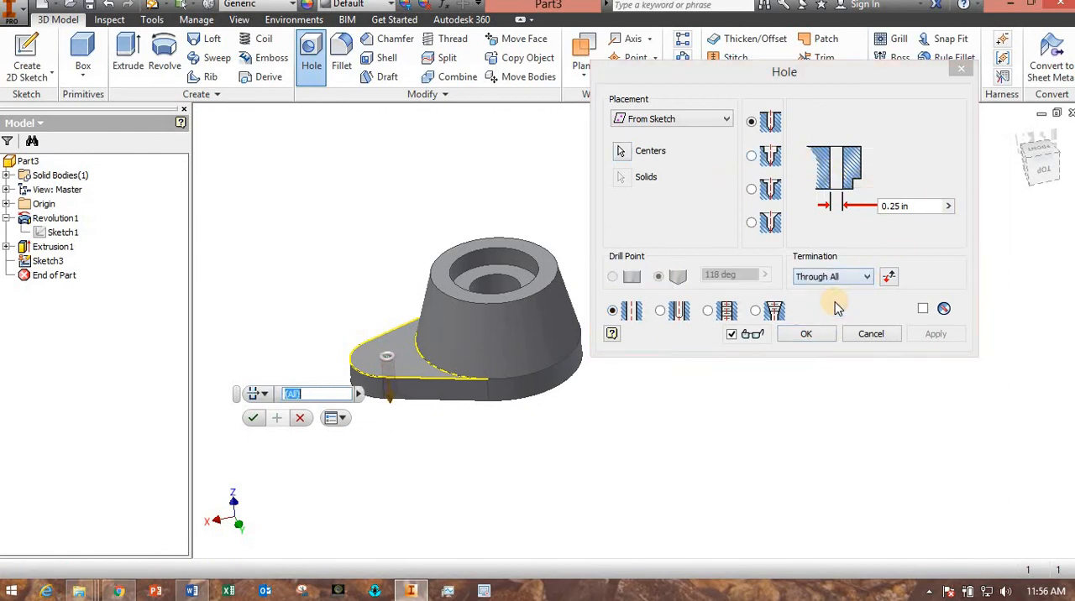
click(861, 208)
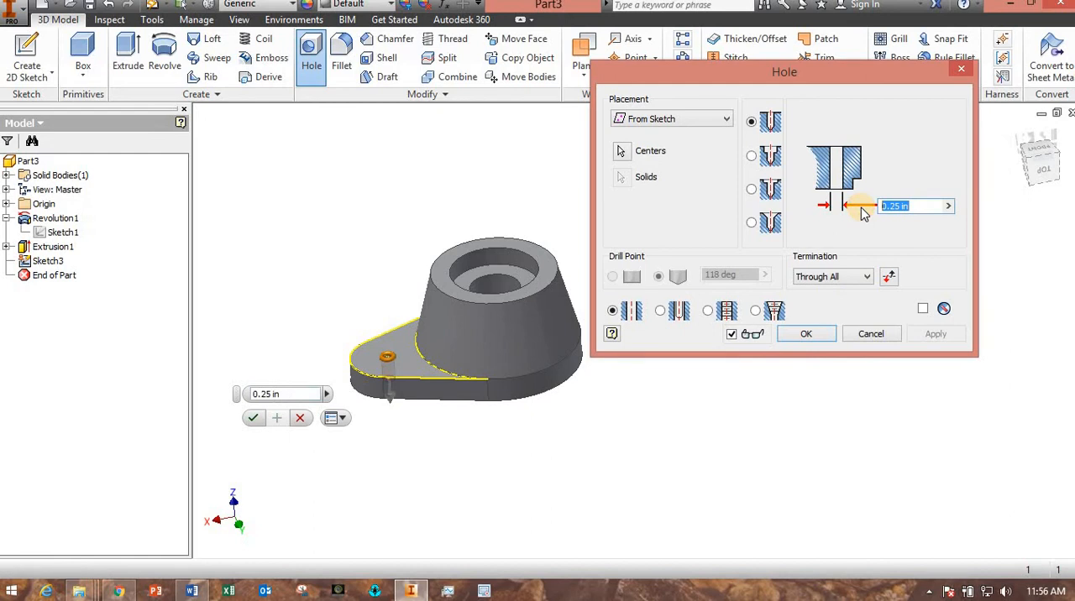
text(0.63)
key(Return)
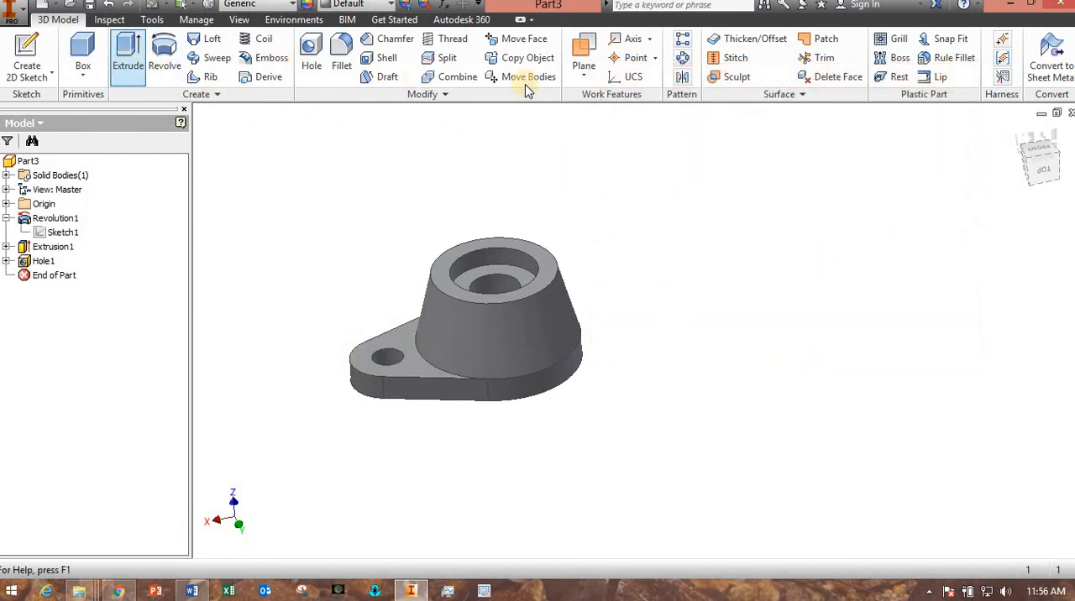
Mirror the flange extrusion and its hole about the YZ plane.
click(686, 80)
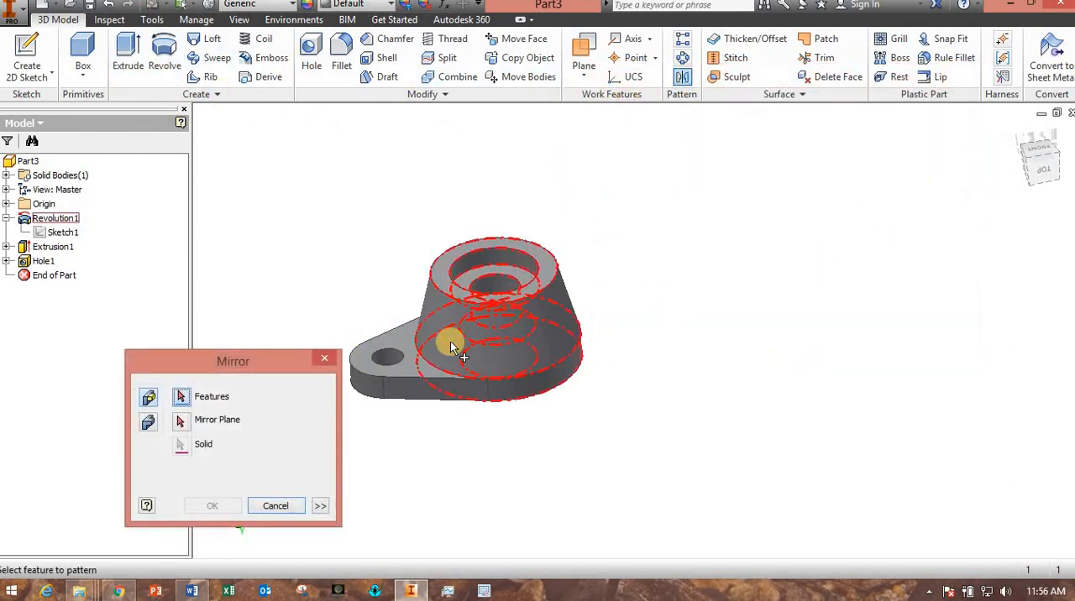
click(400, 388)
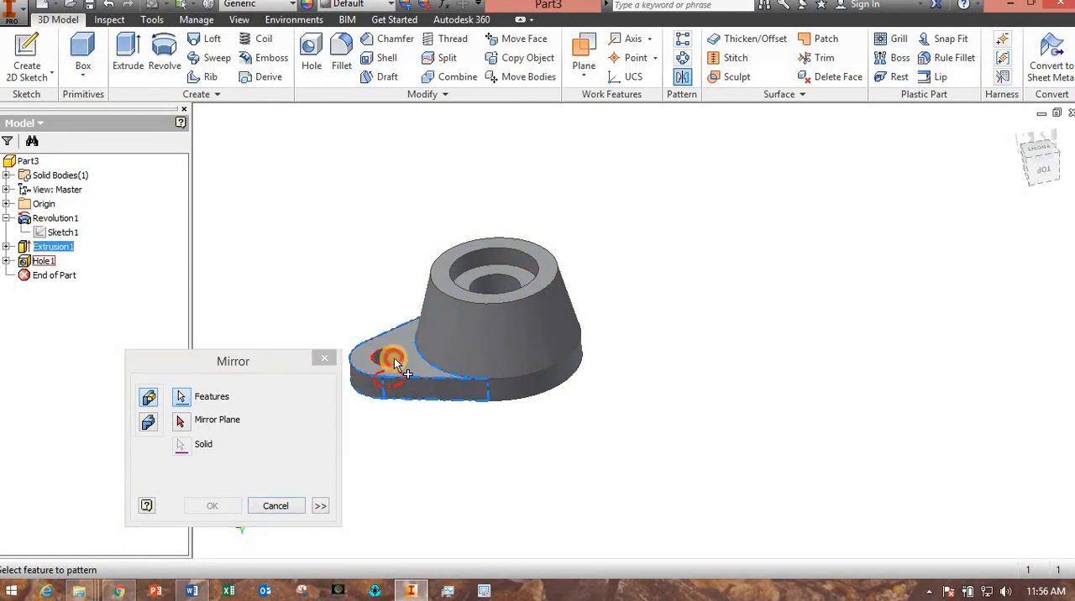
click(395, 363)
click(183, 423)
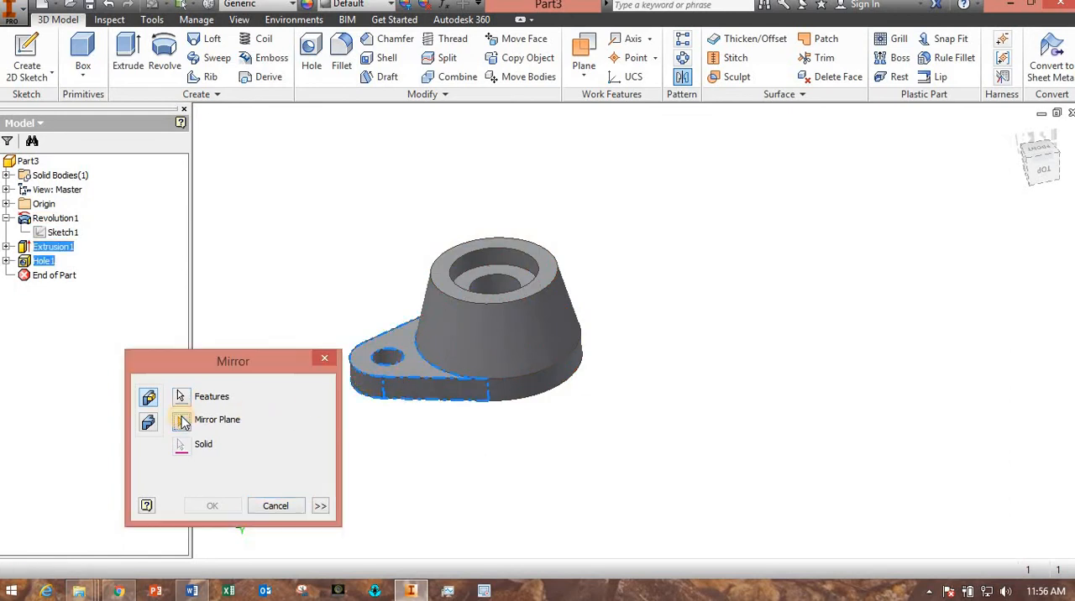
click(7, 204)
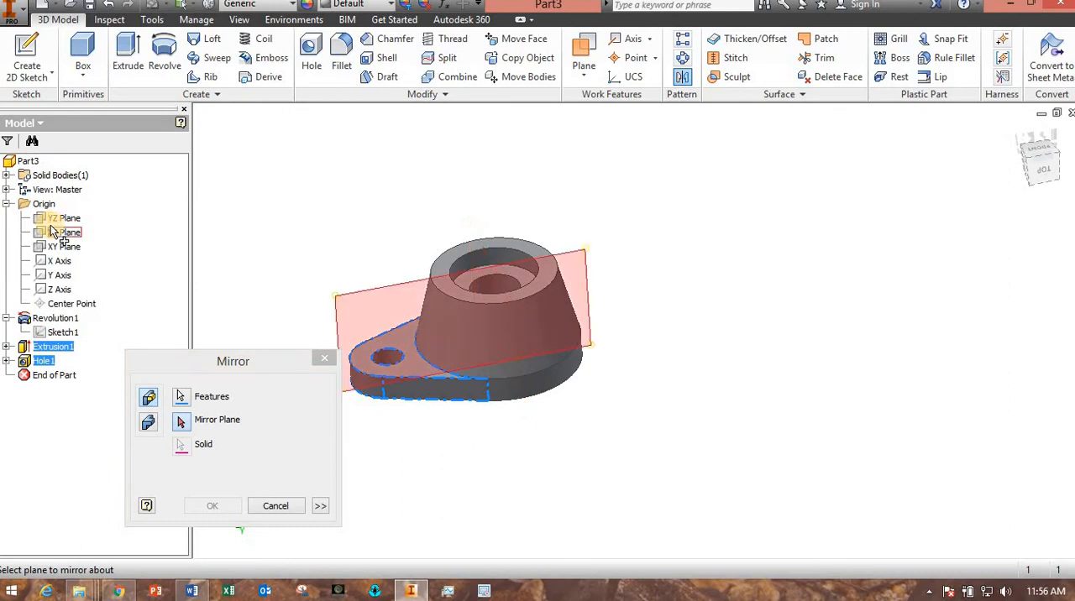
click(55, 220)
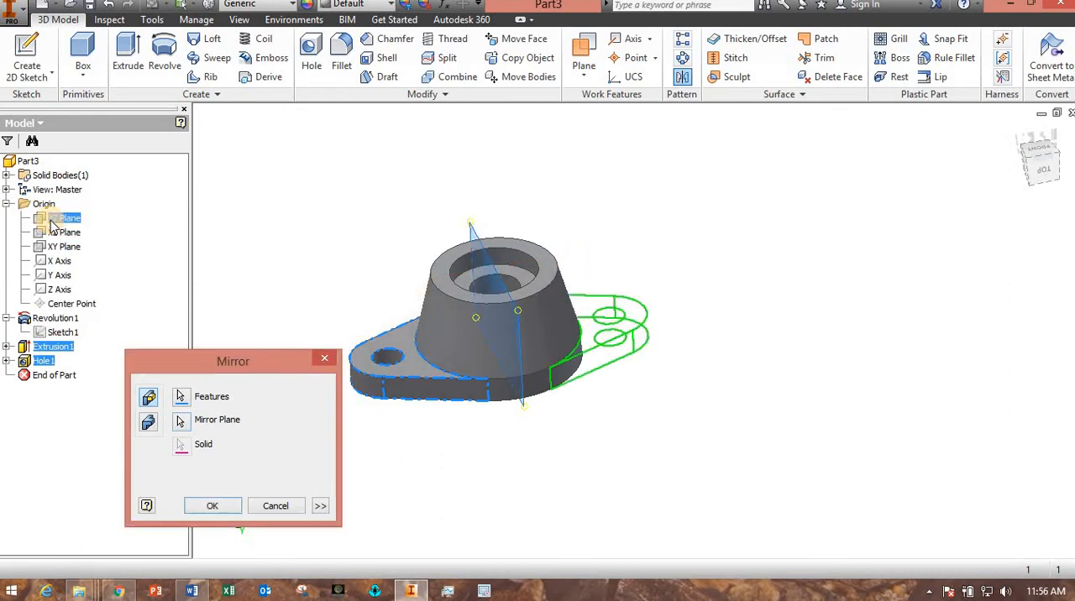
click(227, 507)
Examine the part's interior in a half section view through the XZ plane, and undo the section view.
shift+middle_drag(324, 477, 288, 482)
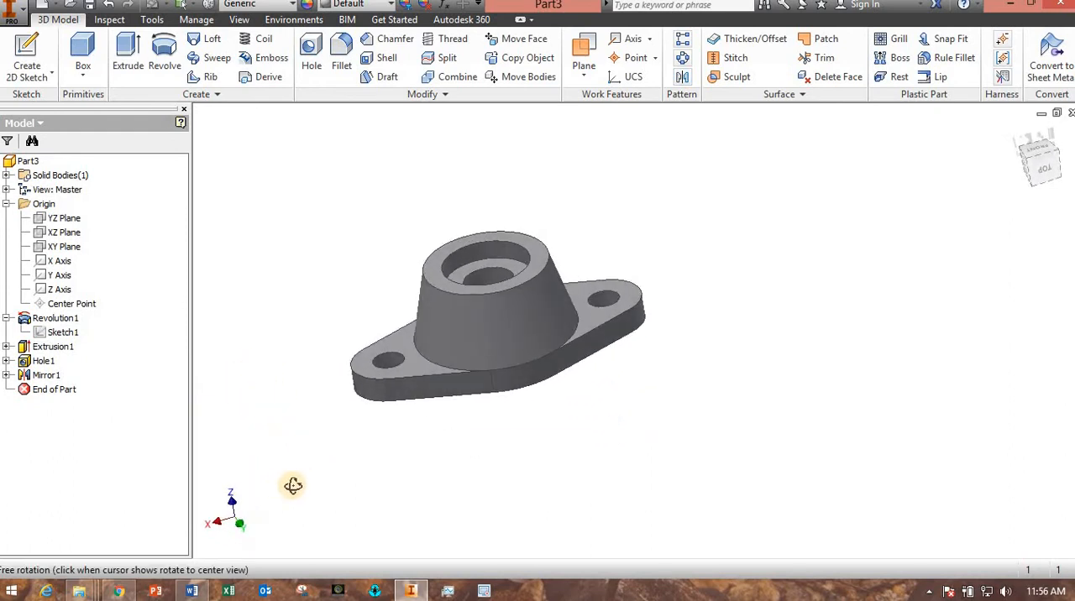
click(242, 20)
click(562, 62)
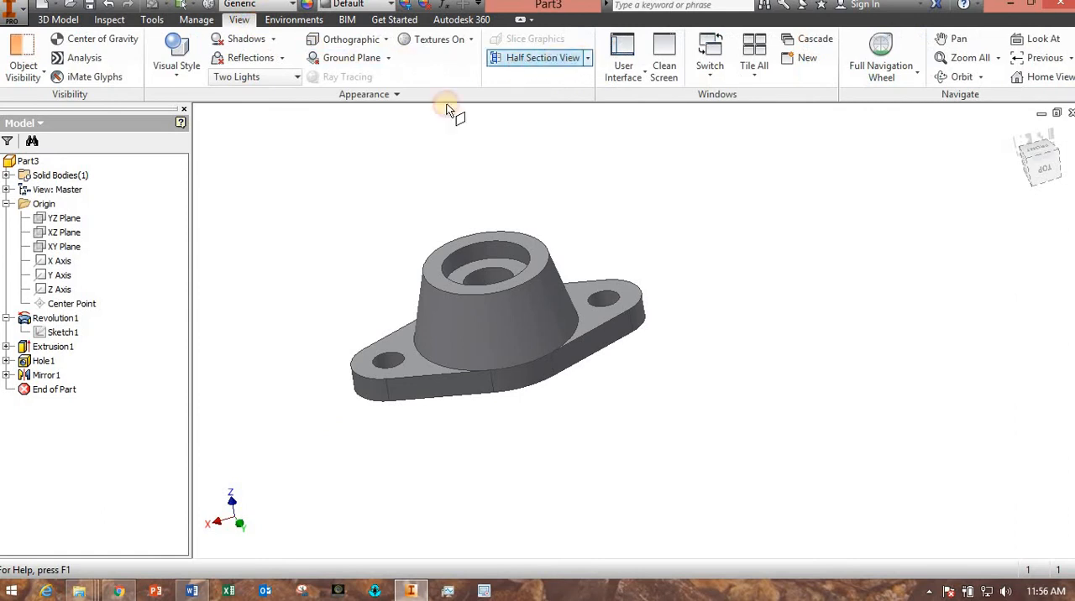
click(57, 235)
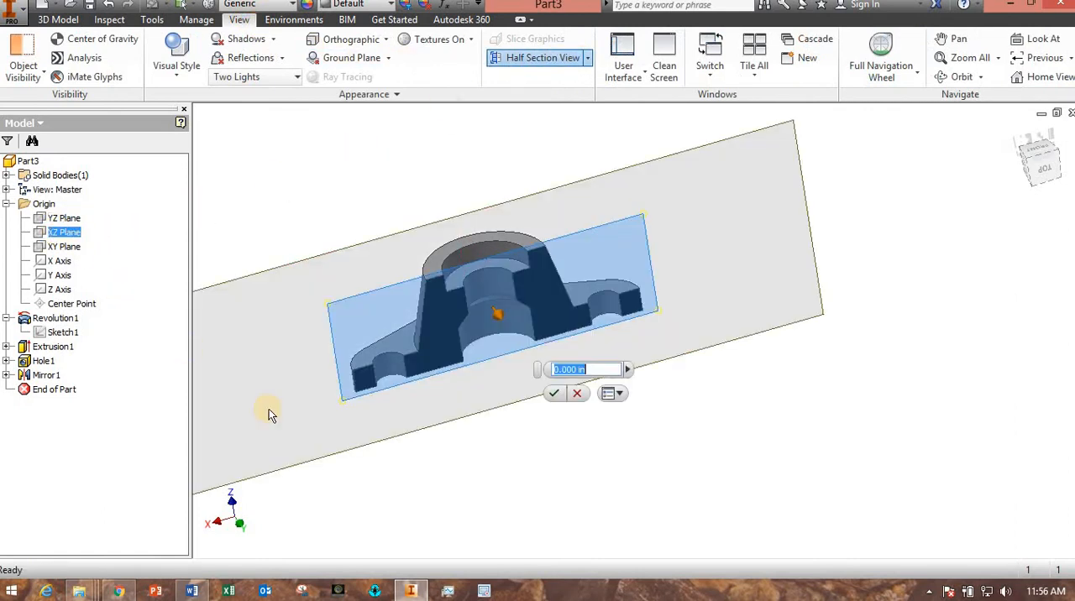
shift+middle_drag(418, 434, 376, 473)
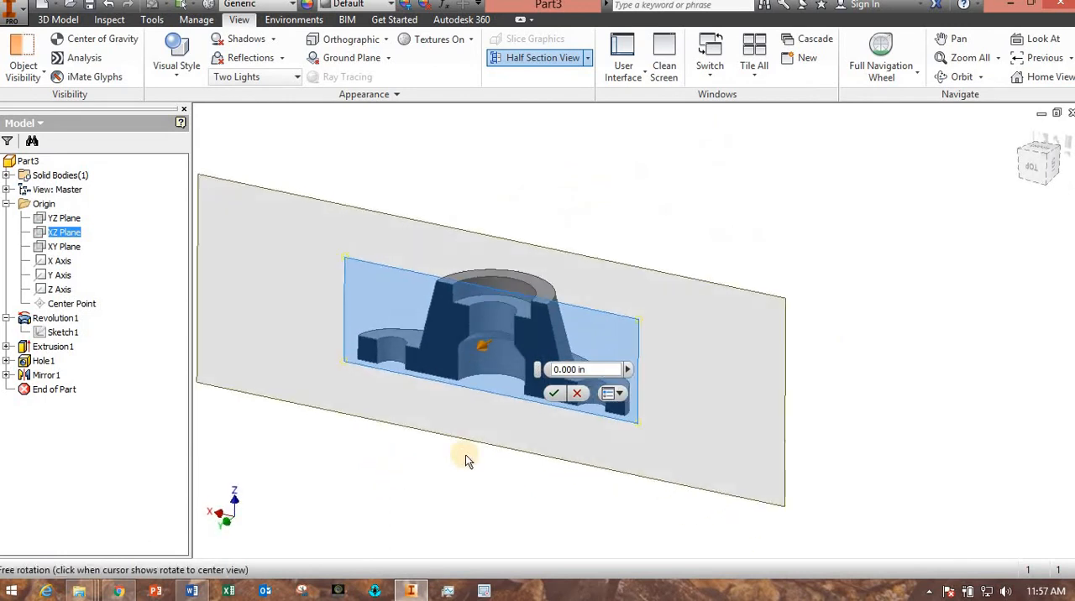
key(Return)
shift+middle_drag(461, 438, 395, 462)
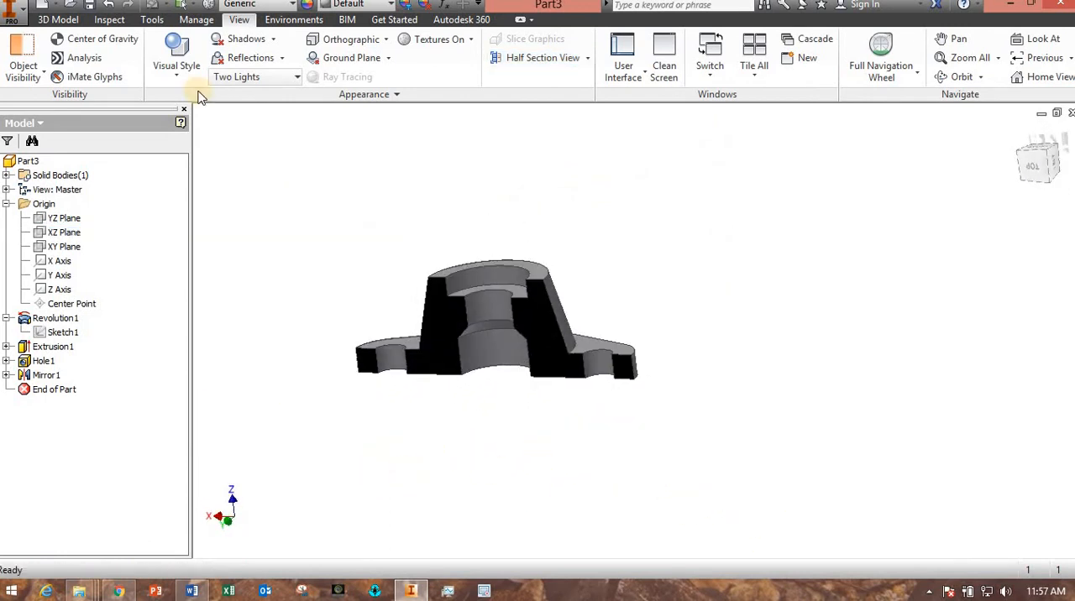
click(107, 5)
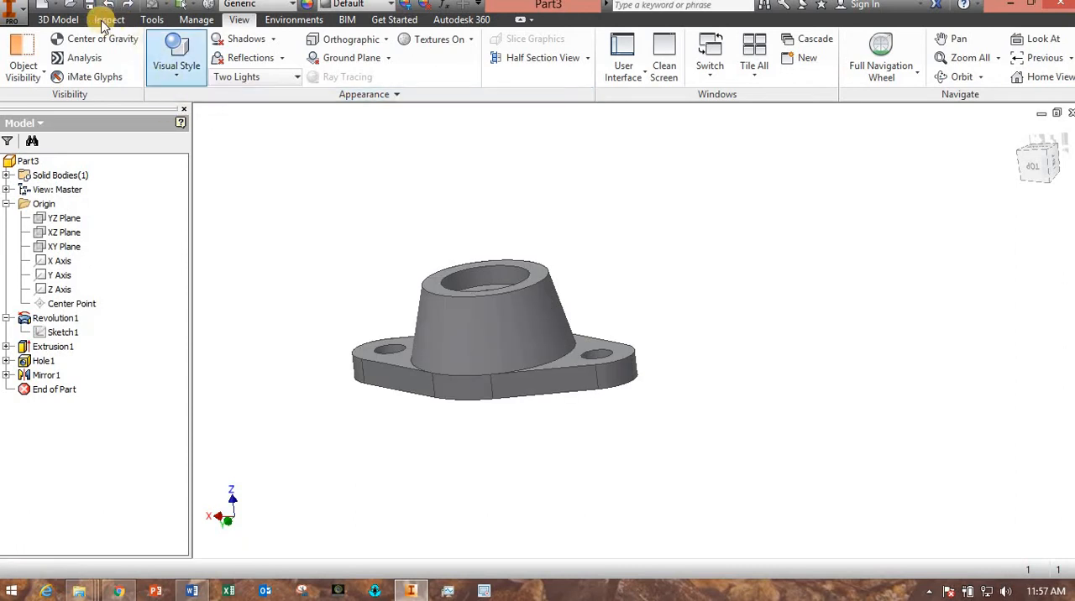
Save the part in the Lab03 folder as "lab 3 exercise 2 demo 1".
key(ctrl+s)
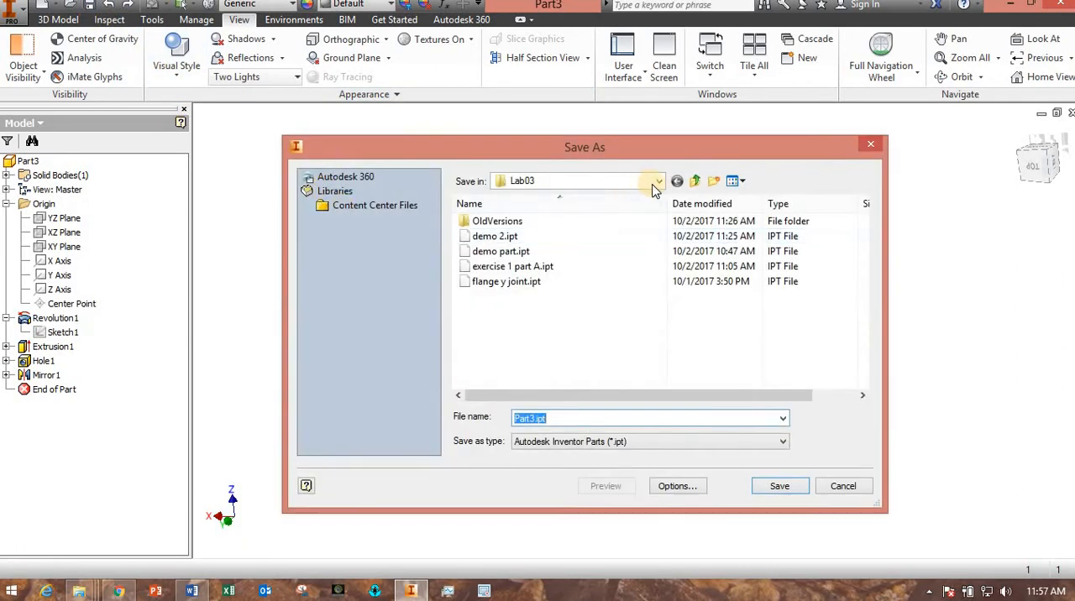
text(l)
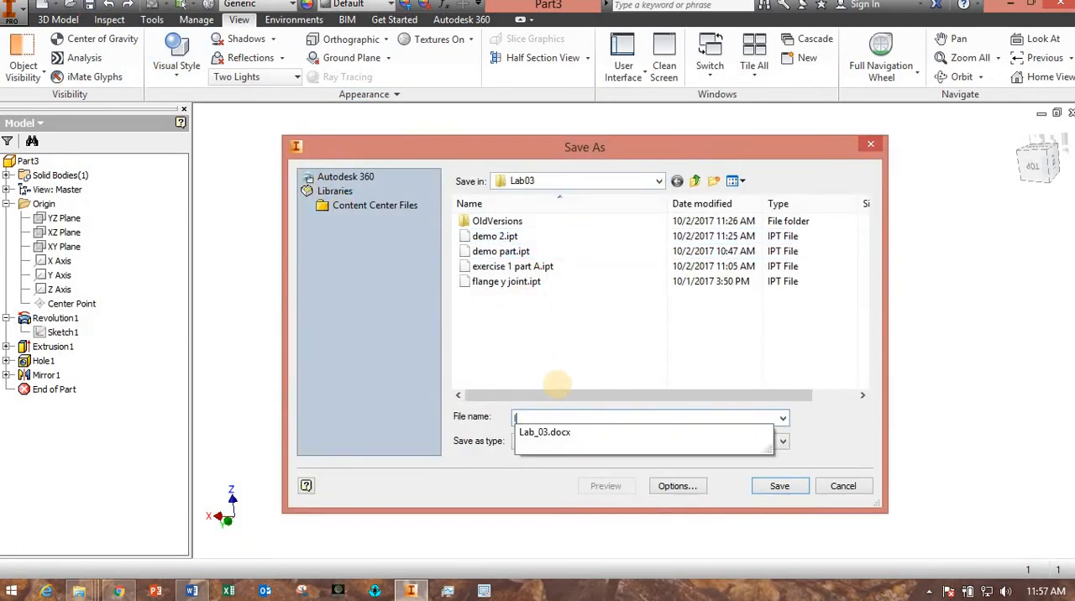
text(ab 3 3)
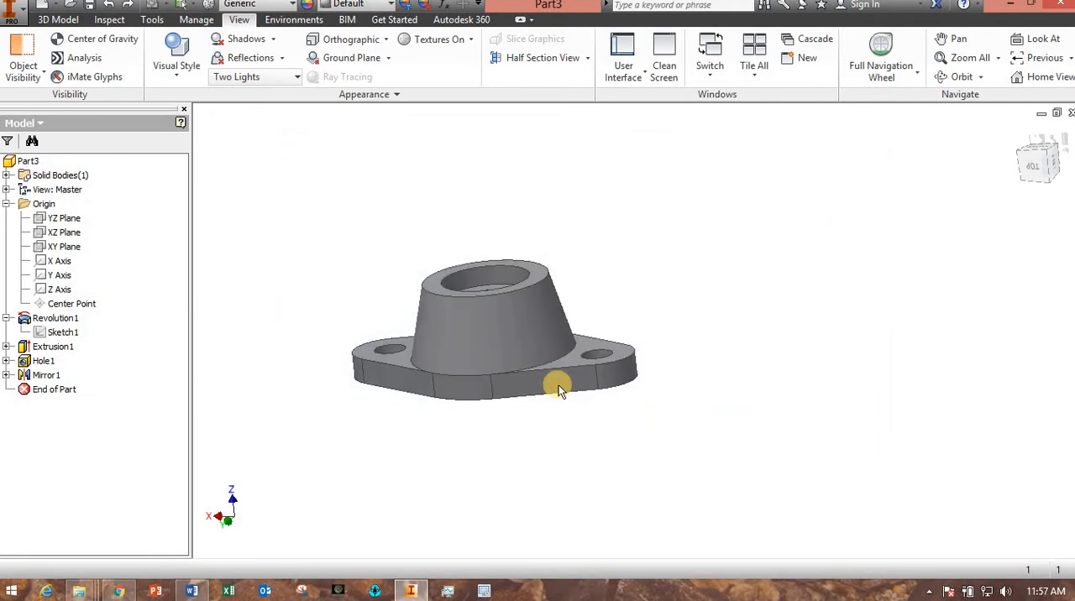
Review the saved part's physical properties and material options, then its general and summary information in iProperties, and close the dialog.
click(12, 12)
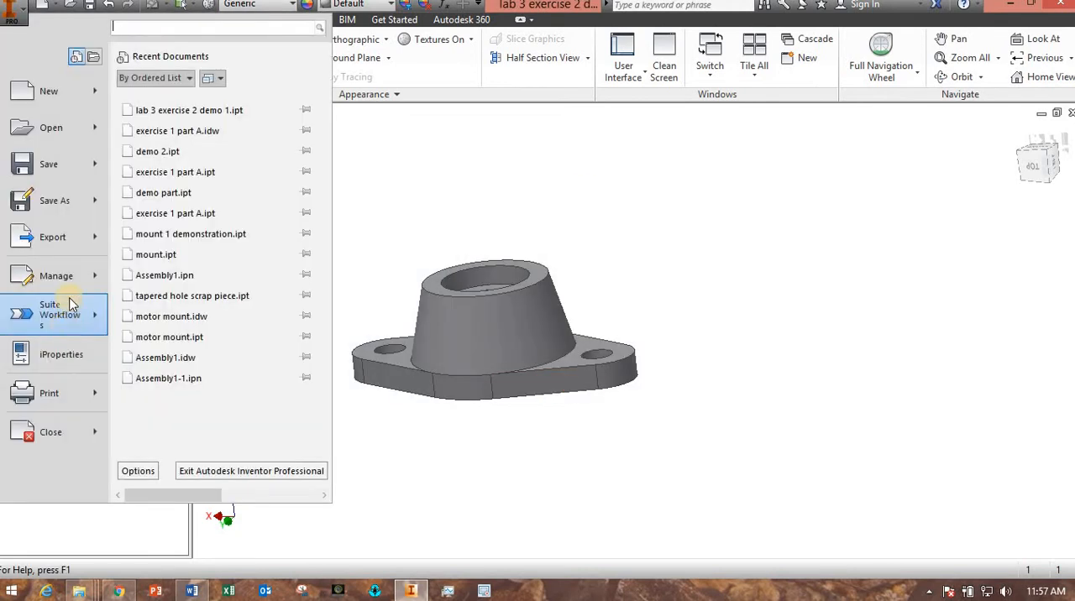
click(62, 356)
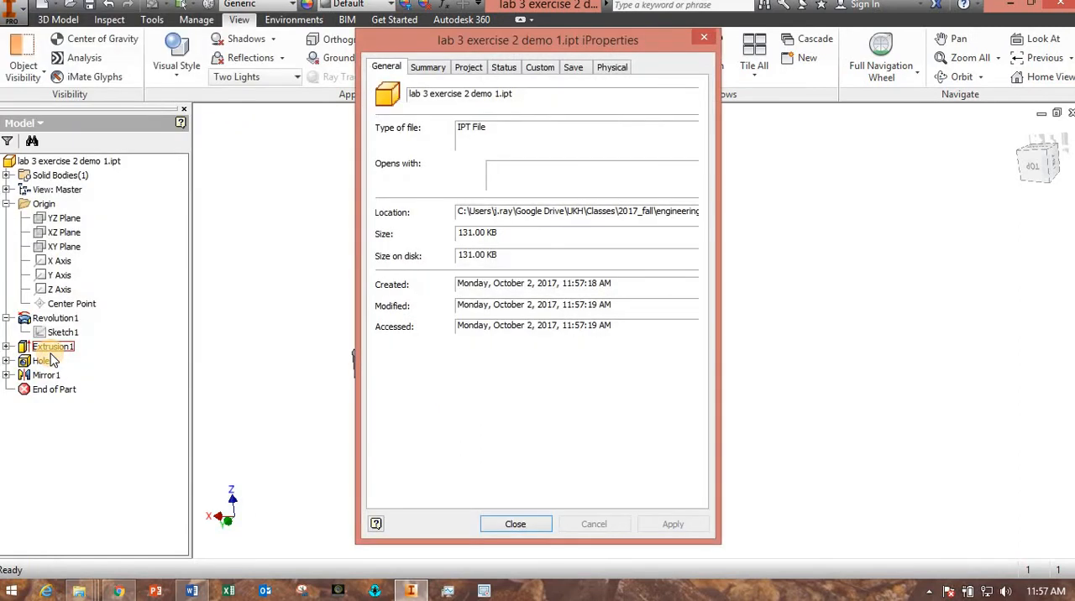
click(612, 68)
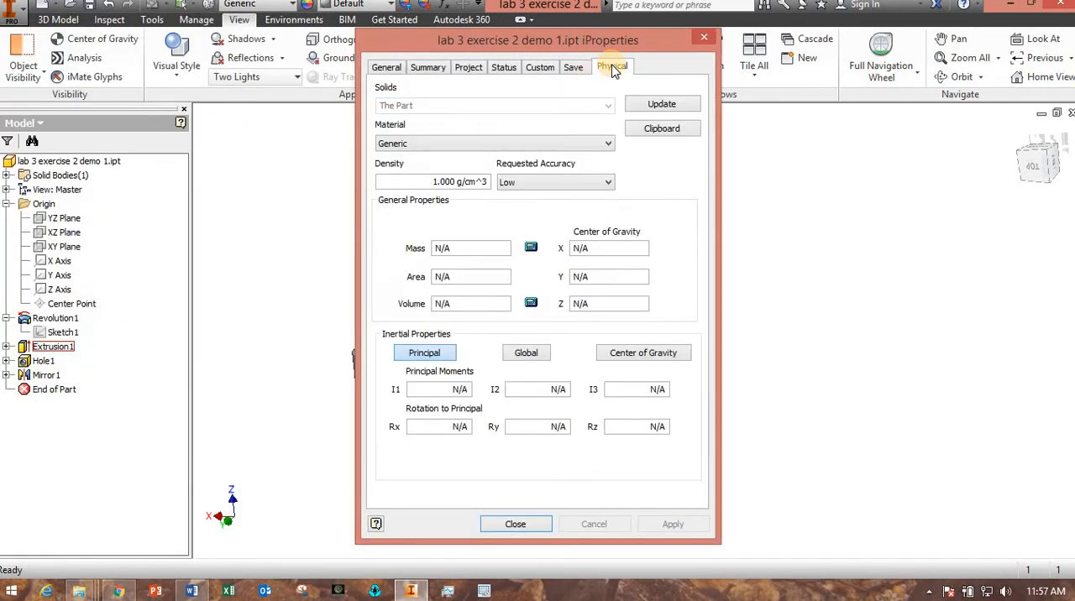
click(526, 144)
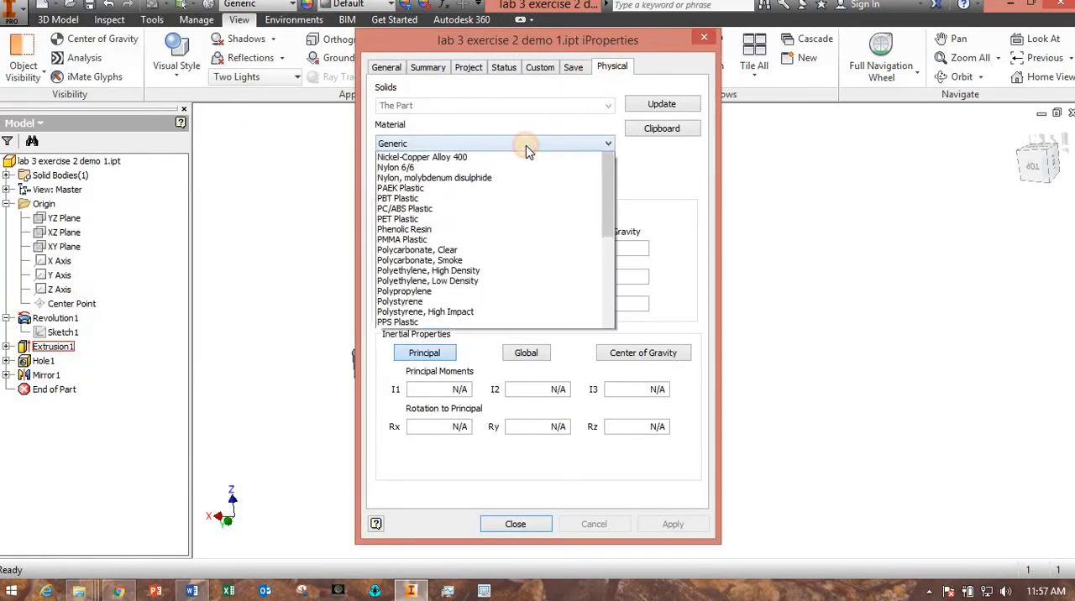
click(515, 146)
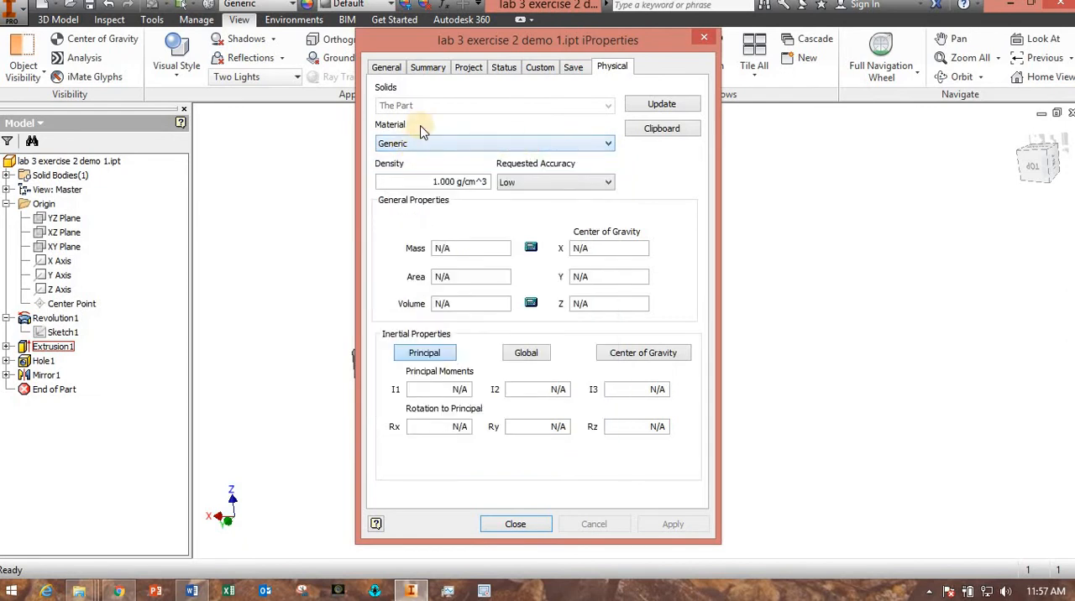
click(387, 68)
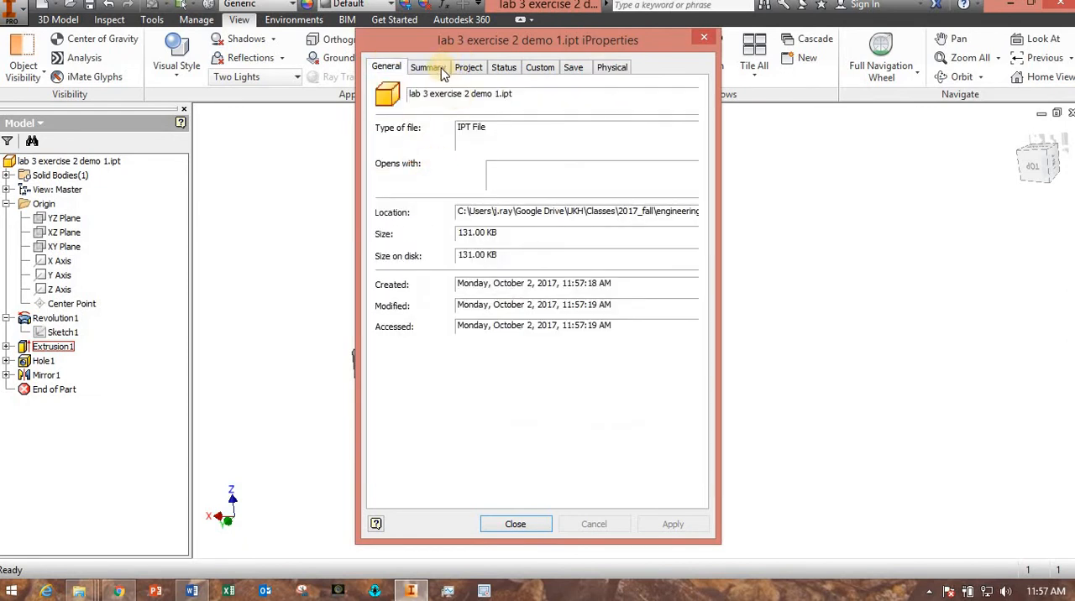
click(427, 68)
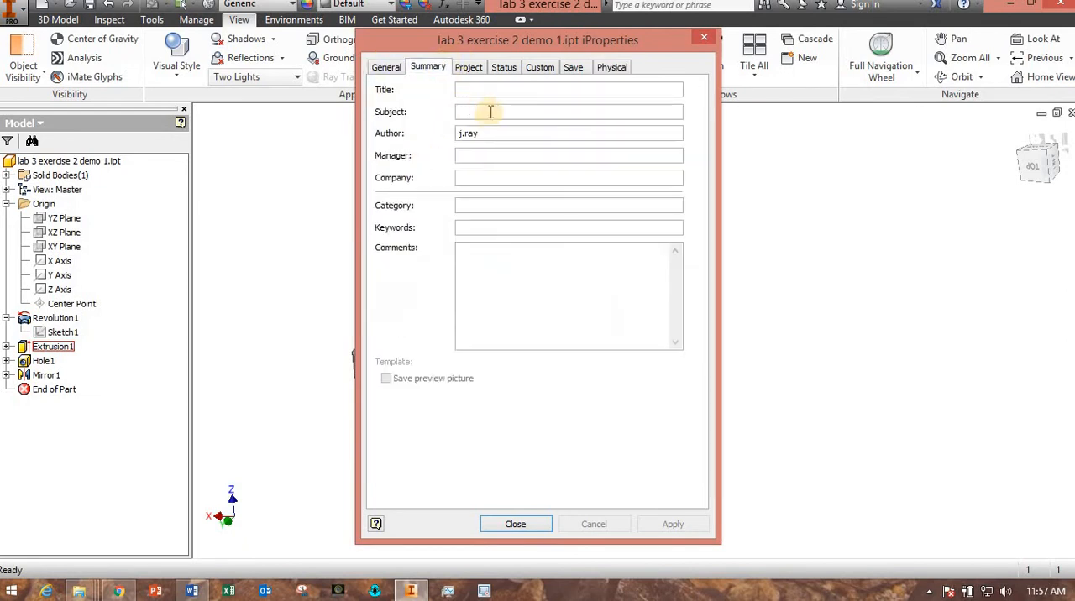
click(514, 526)
shift+middle_drag(571, 466, 586, 526)
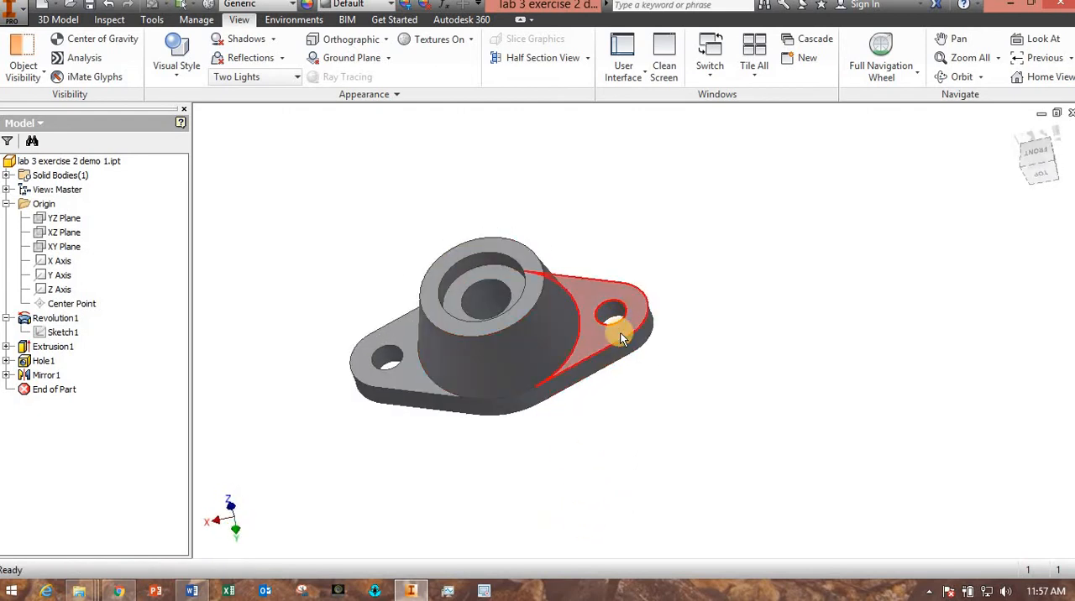
mouse_move(622, 338)
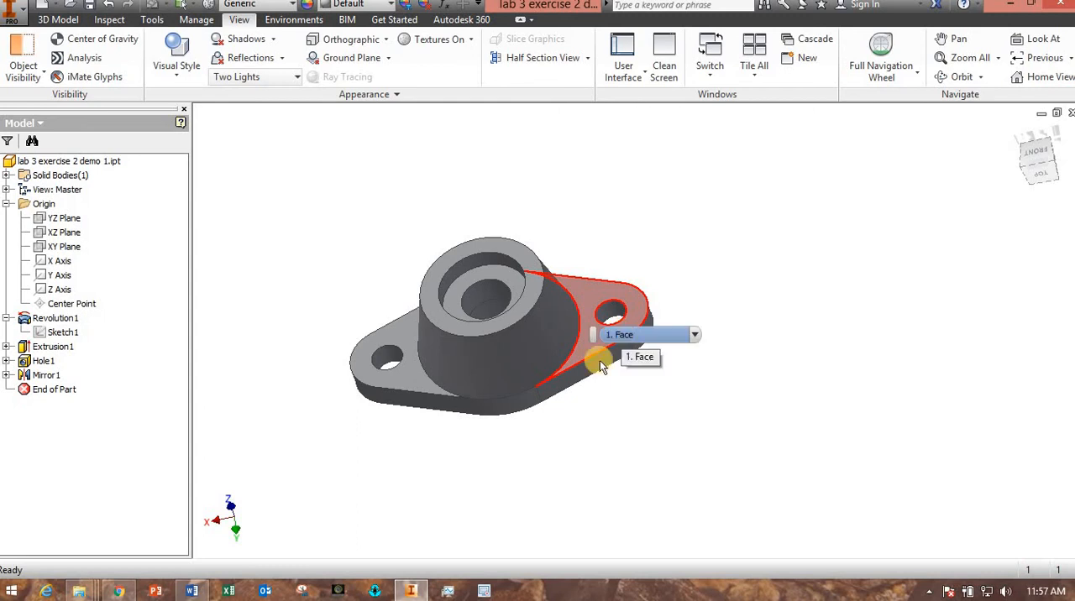
drag(528, 441, 556, 495)
key(Escape)
shift+middle_drag(554, 491, 537, 499)
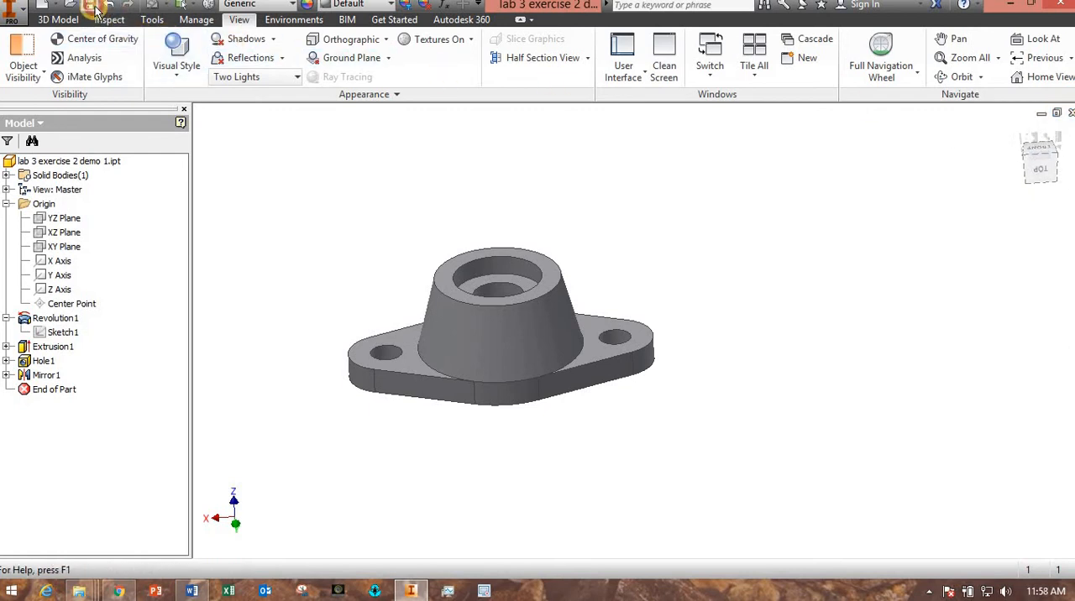
Close the finished part and create a new part from the English template Standard (in).ipt.
click(1071, 116)
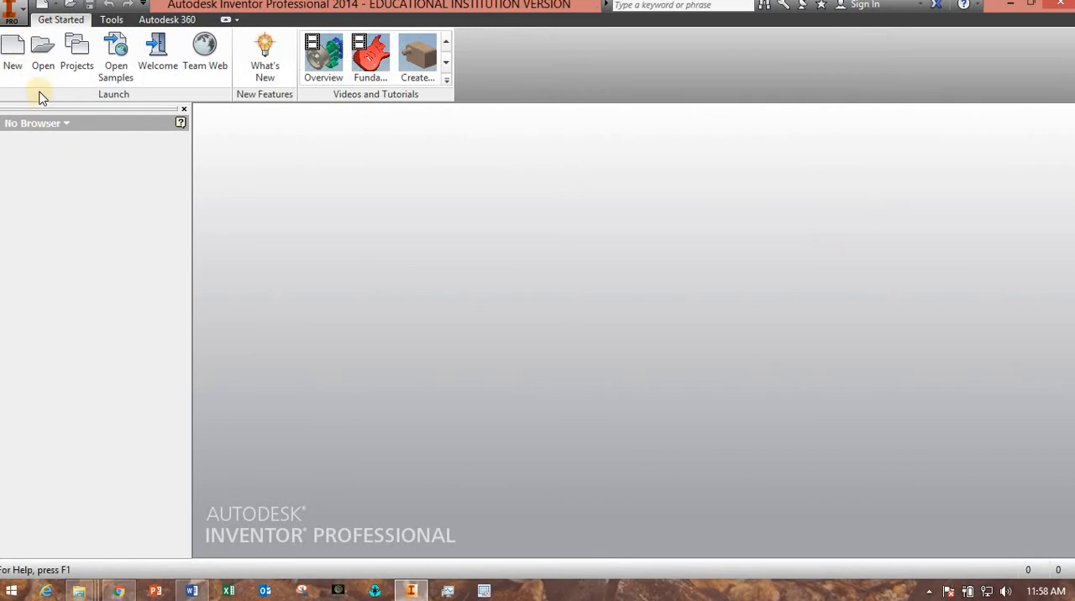
click(12, 52)
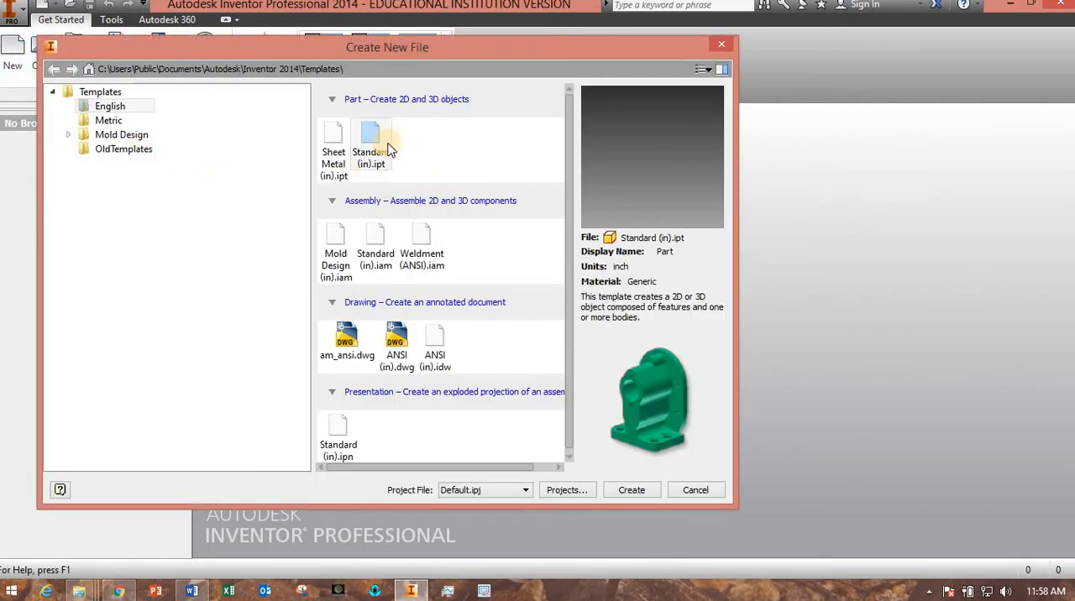
double_click(382, 142)
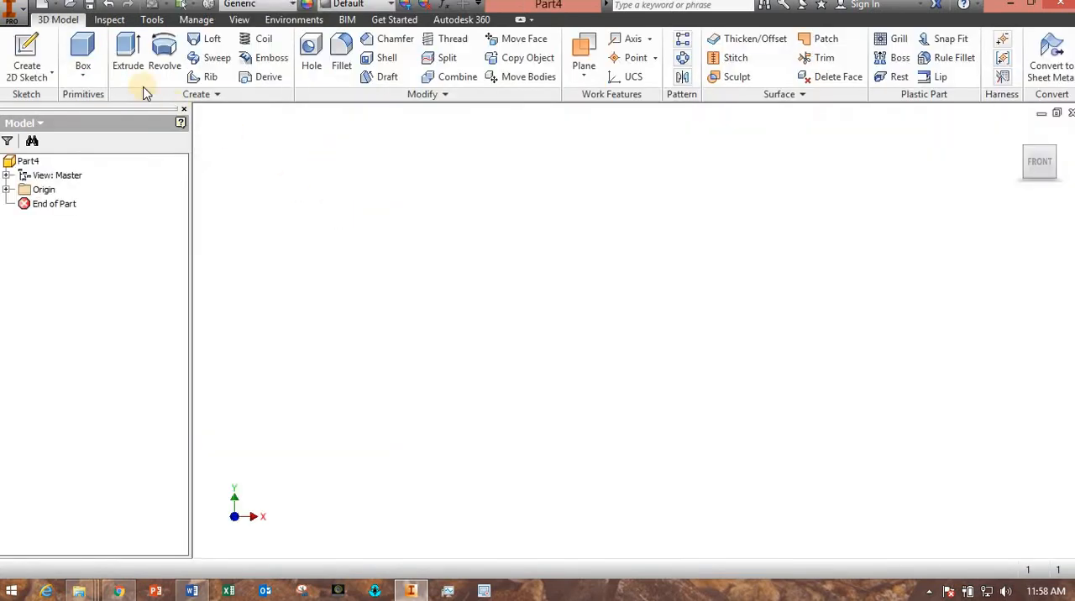
Sketch a 3.25 in diameter circle centred at the origin on the XZ plane and finish the sketch.
click(128, 65)
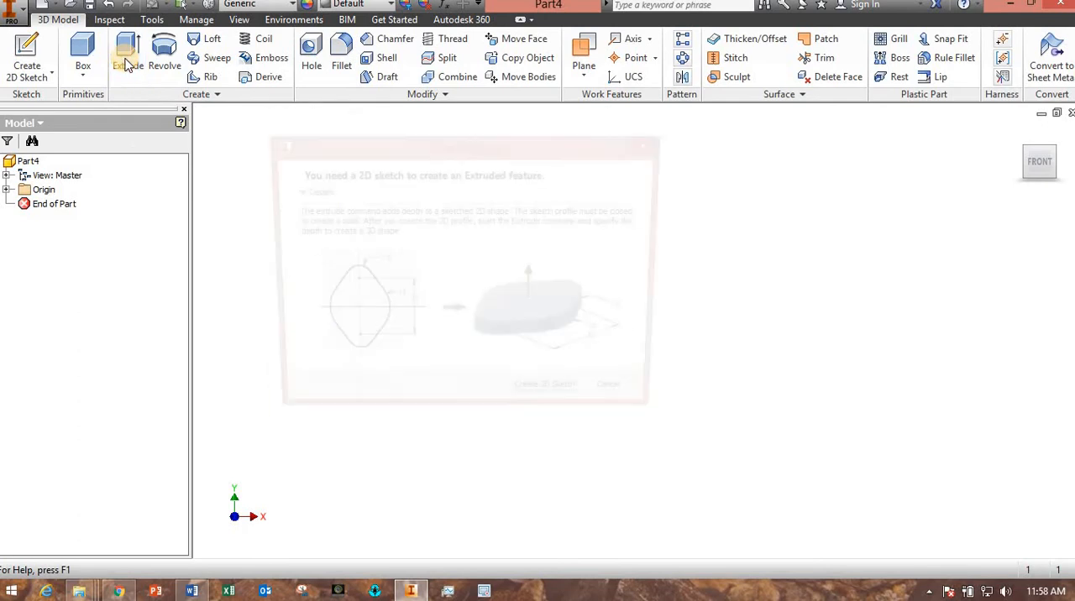
click(638, 403)
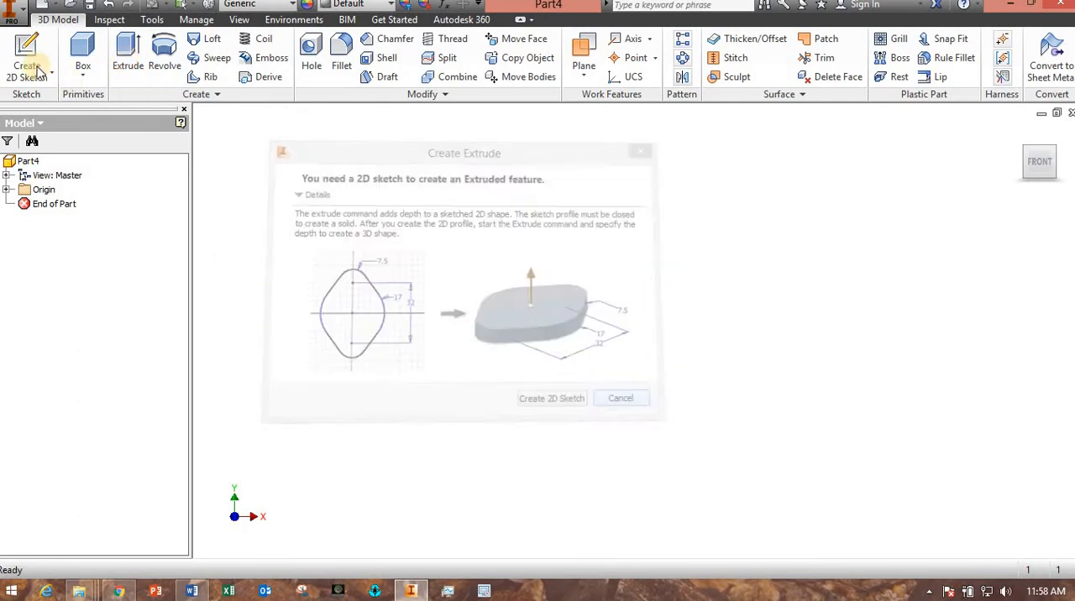
click(28, 67)
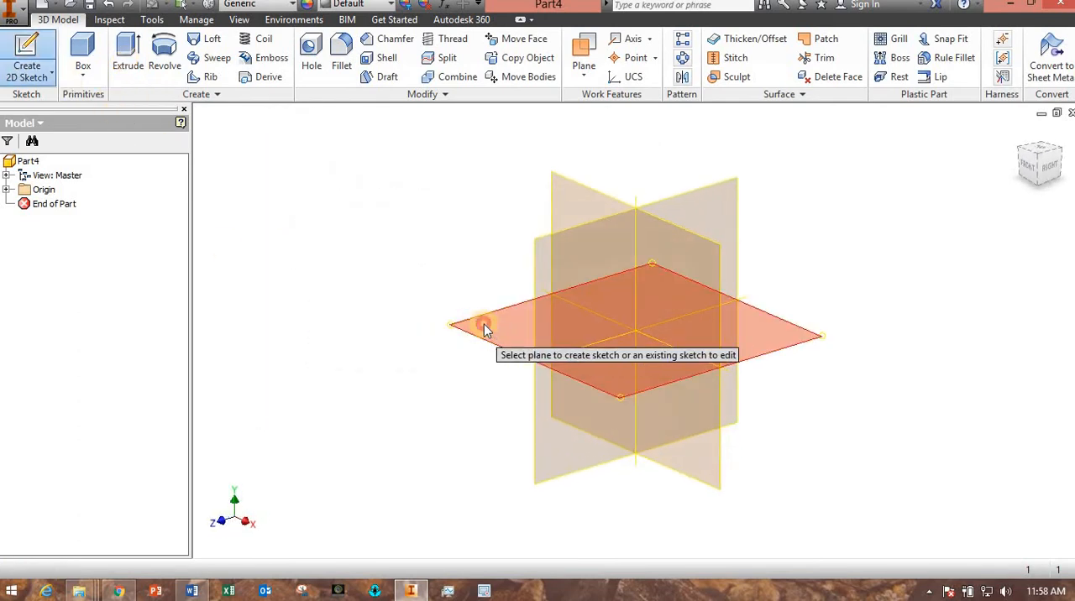
click(484, 328)
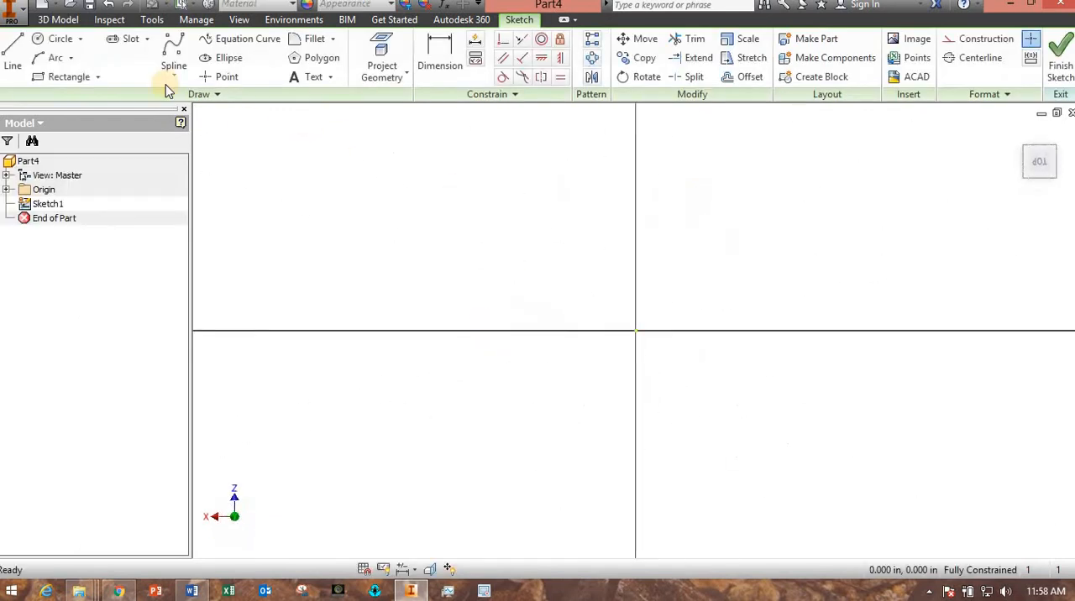
click(52, 40)
click(633, 329)
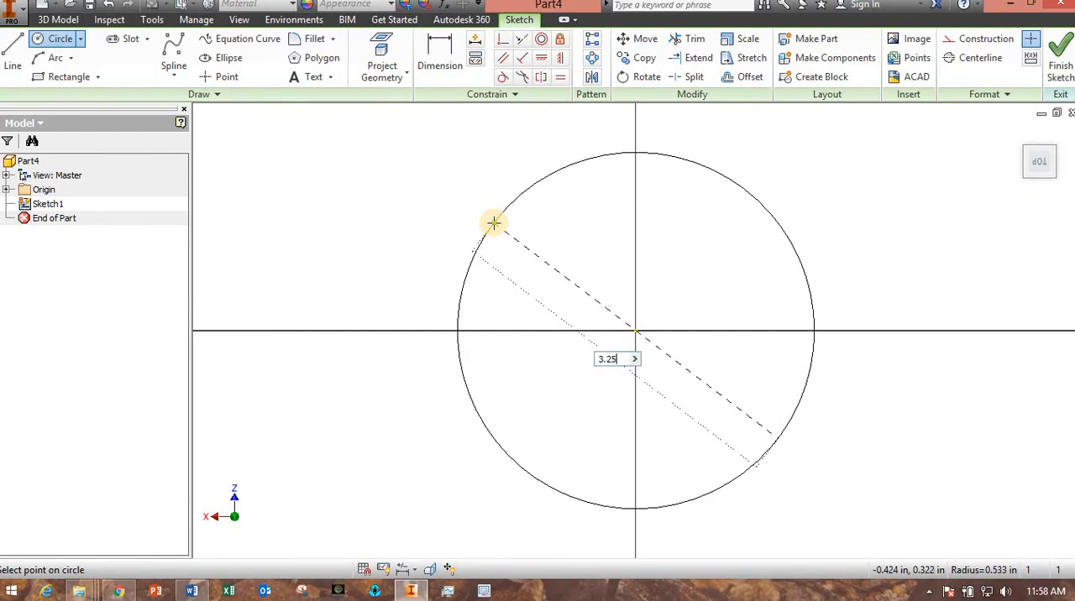
text(3.25)
key(Return)
click(1060, 67)
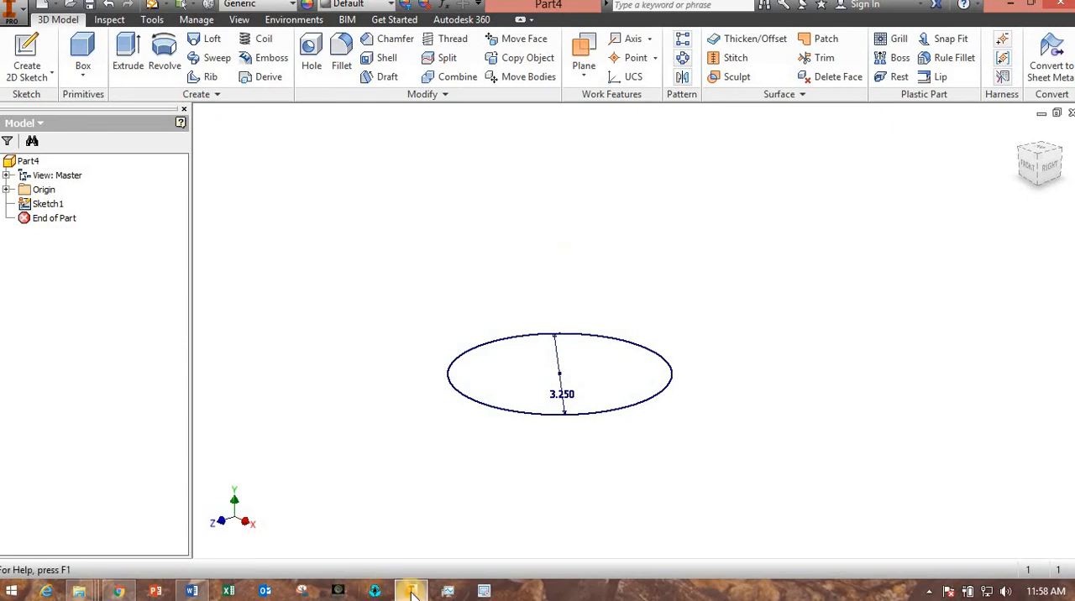
Check the cone's dimensions in the Word drawing, and in Inventor create a work plane offset upward from the XZ plane.
click(196, 592)
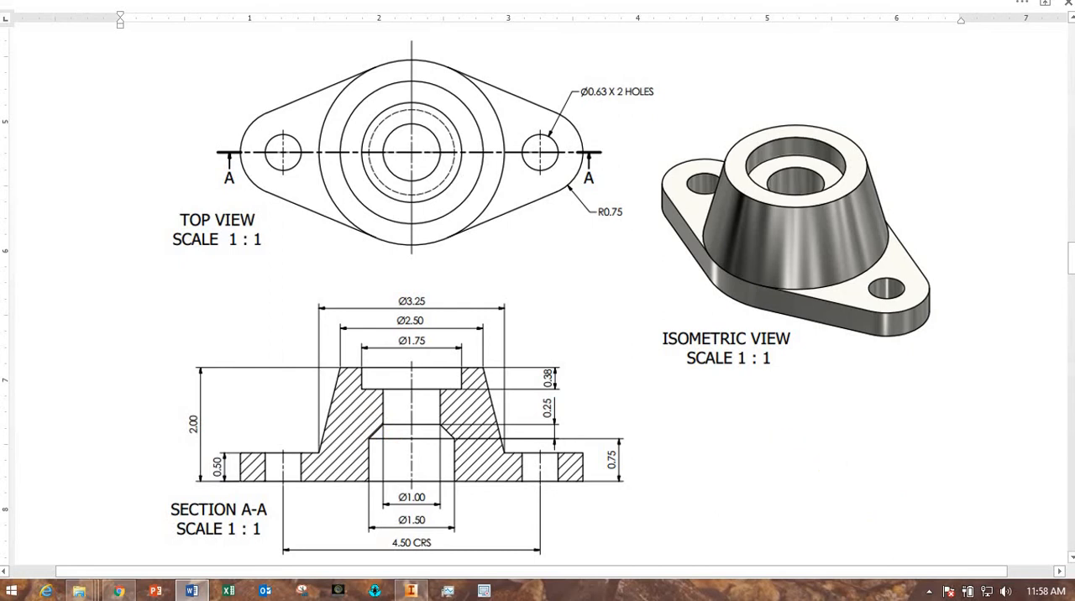
click(414, 592)
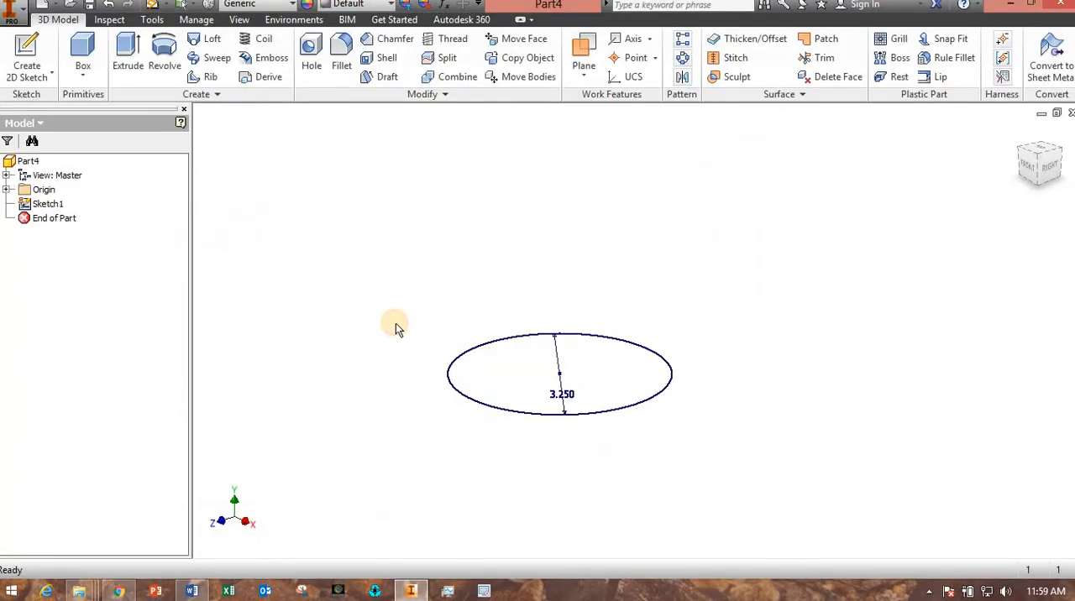
click(591, 74)
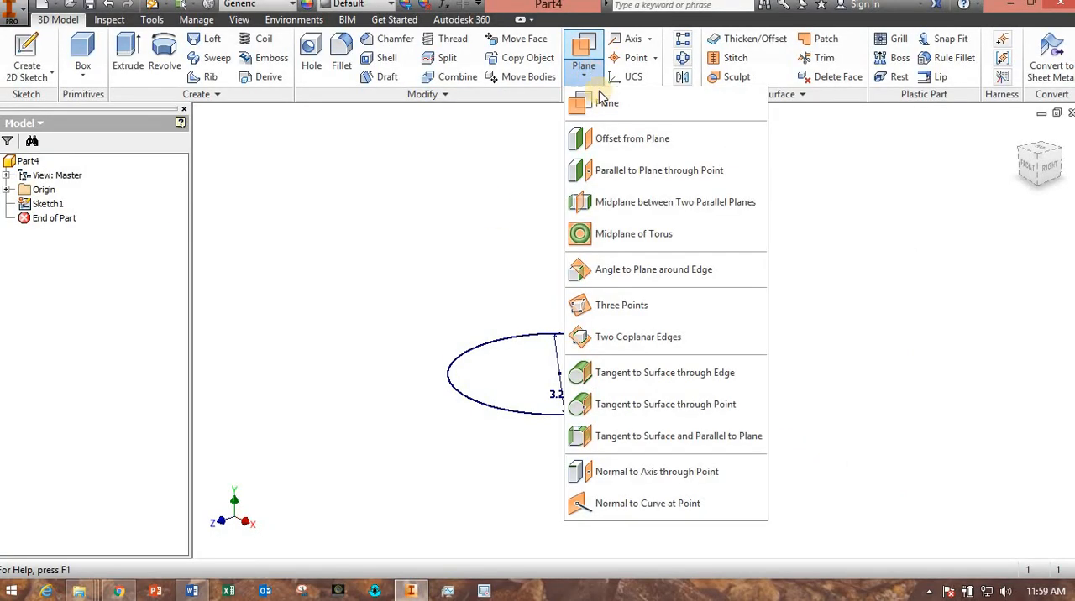
click(608, 140)
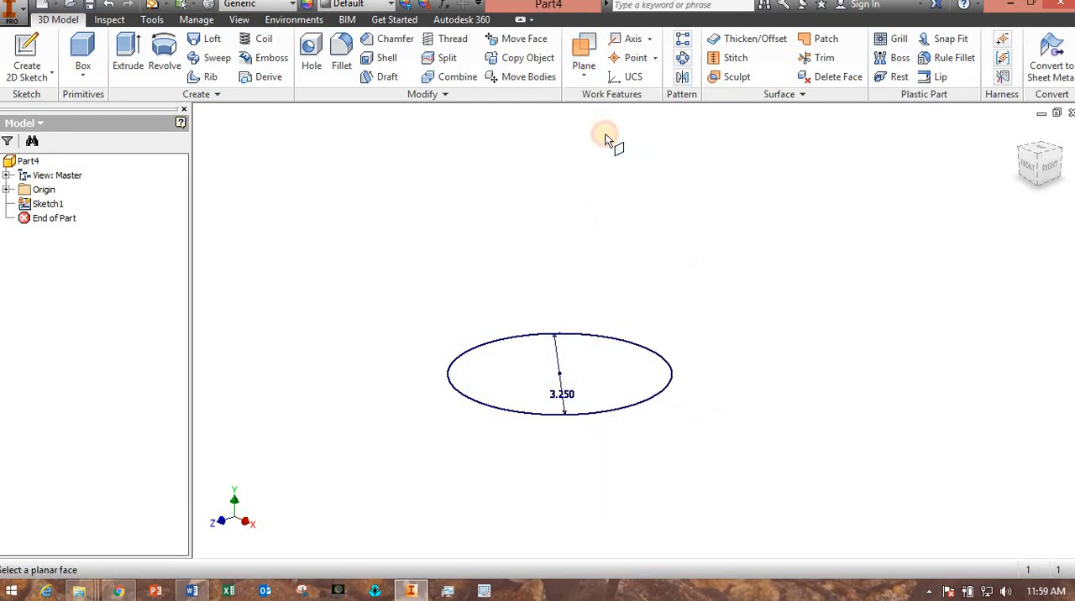
click(7, 190)
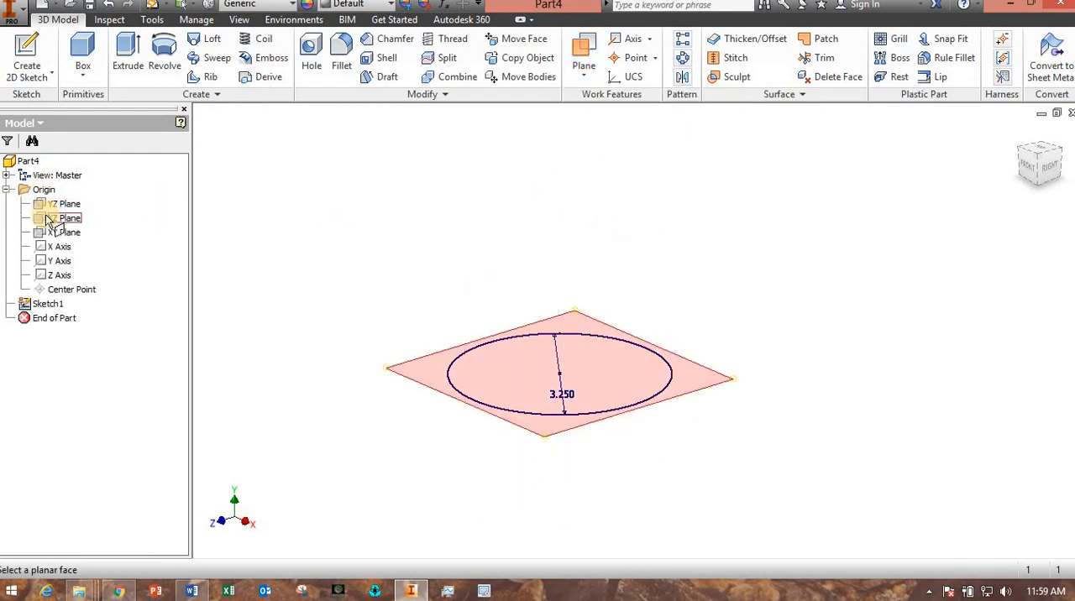
click(50, 218)
drag(561, 358, 586, 233)
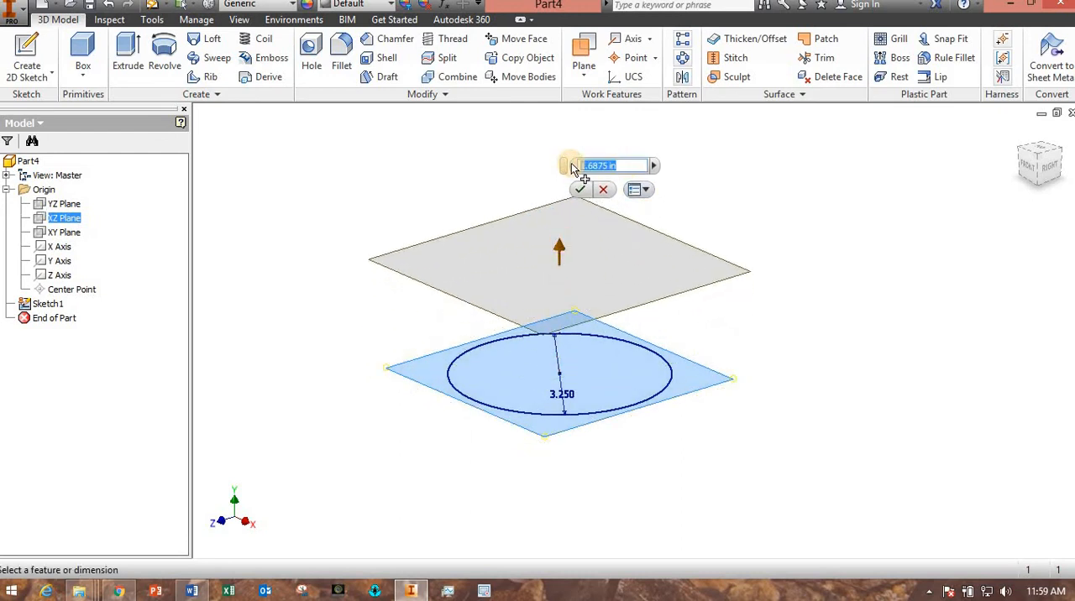
key(Return)
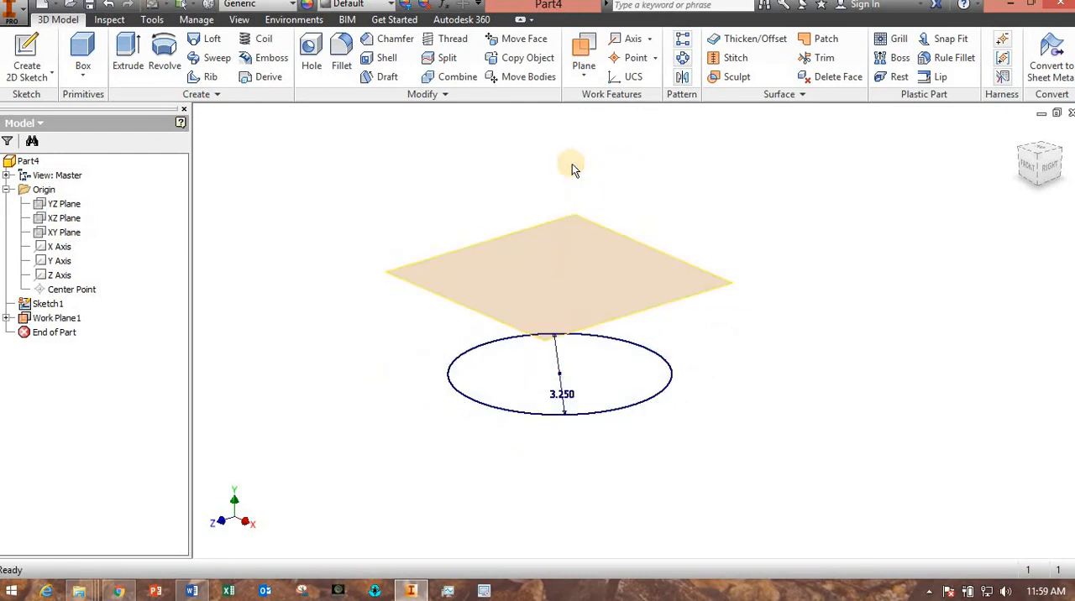
Sketch a 2.5 in diameter circle centred at the origin on the offset work plane and finish the sketch.
click(428, 294)
click(59, 38)
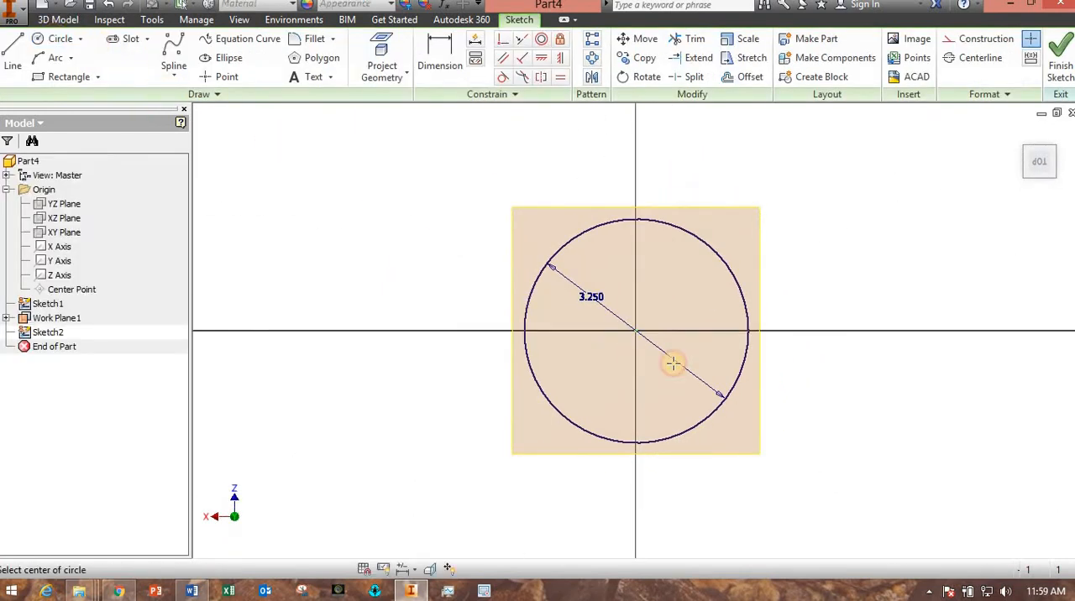
click(635, 331)
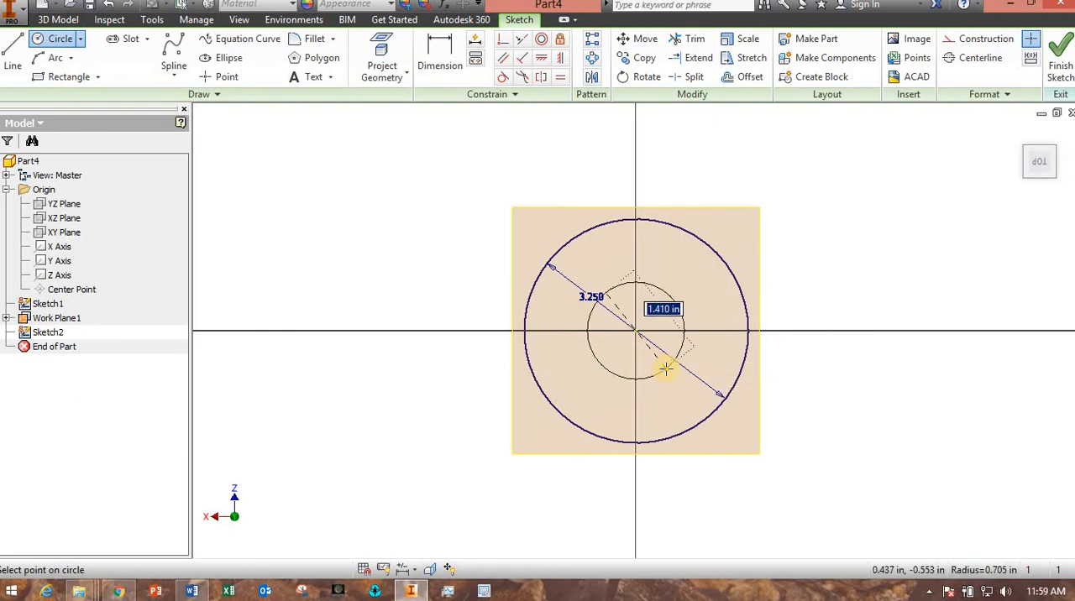
key(Return)
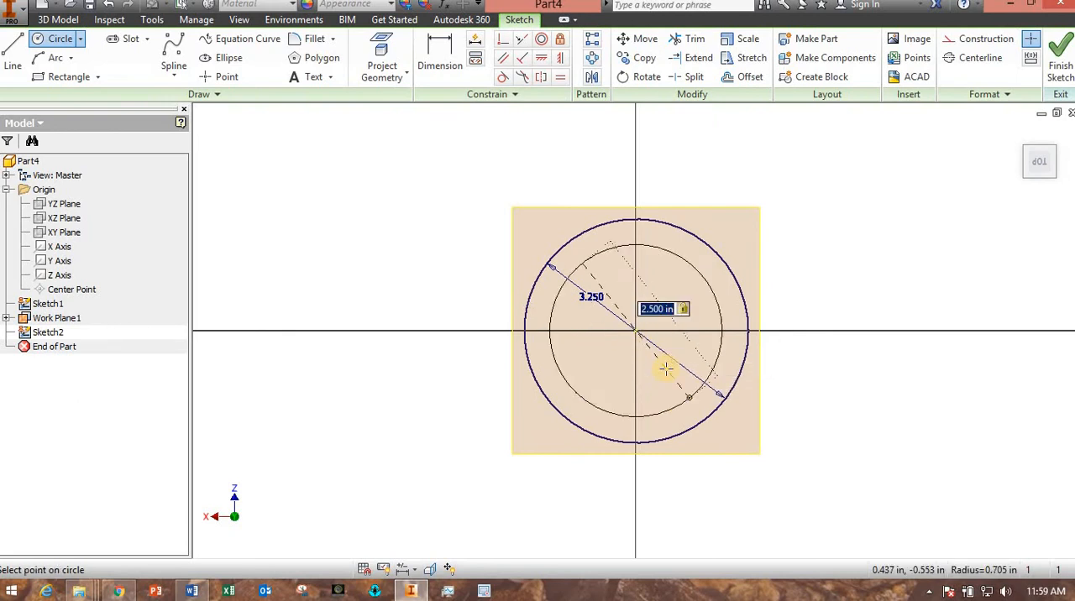
click(1061, 67)
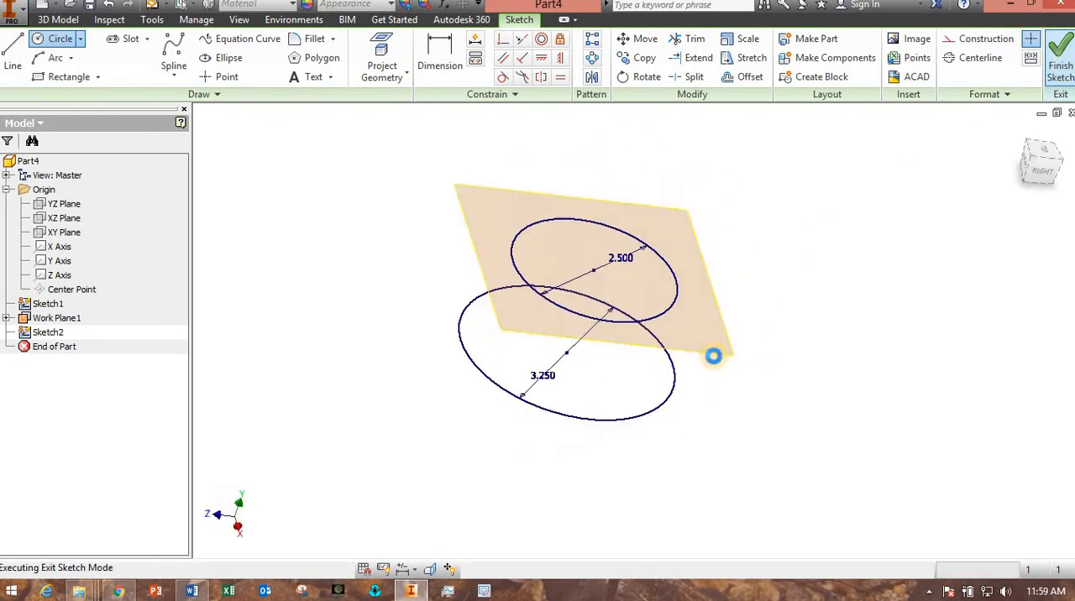
Loft a solid between the 2.5 in circle on the offset work plane and the 3.25 in circle below it.
mouse_move(630, 481)
shift+middle_down()
mouse_move(636, 441)
mouse_move(625, 458)
mouse_move(599, 456)
mouse_move(616, 464)
shift+middle_up()
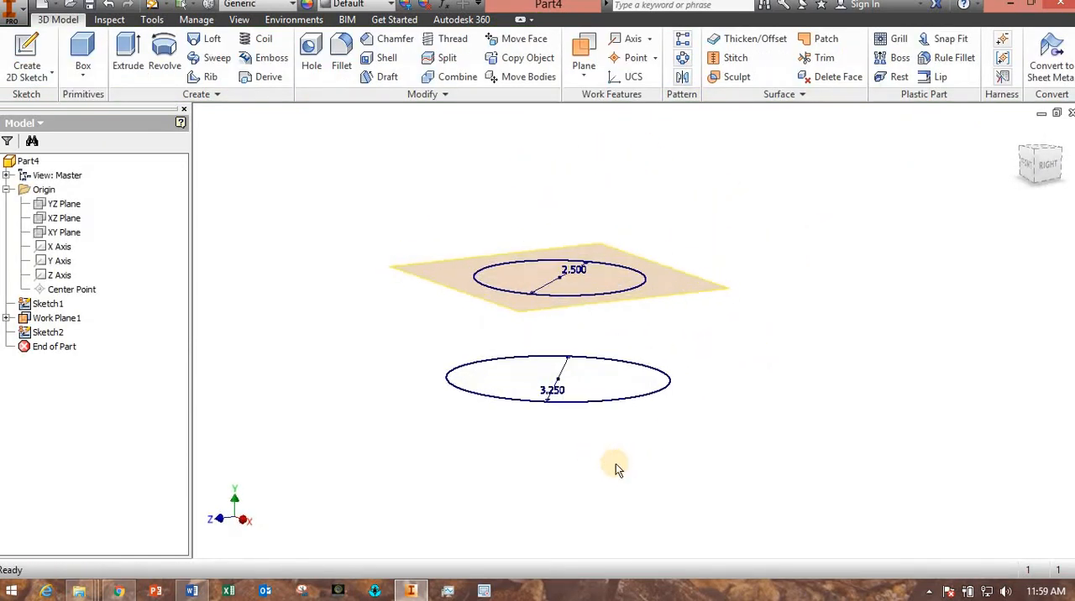
click(208, 48)
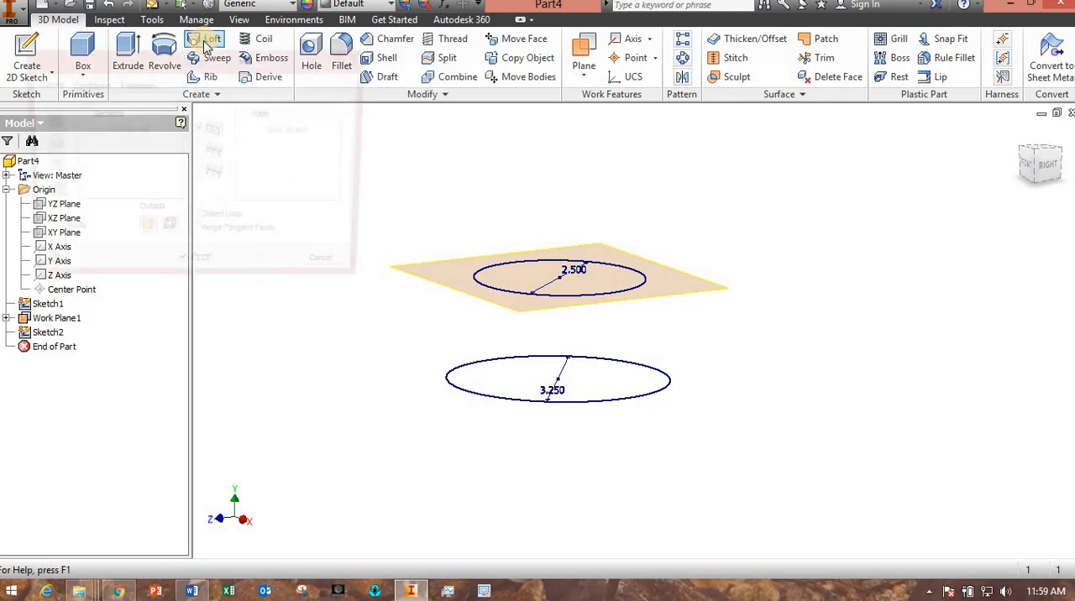
middle_drag(258, 332, 331, 391)
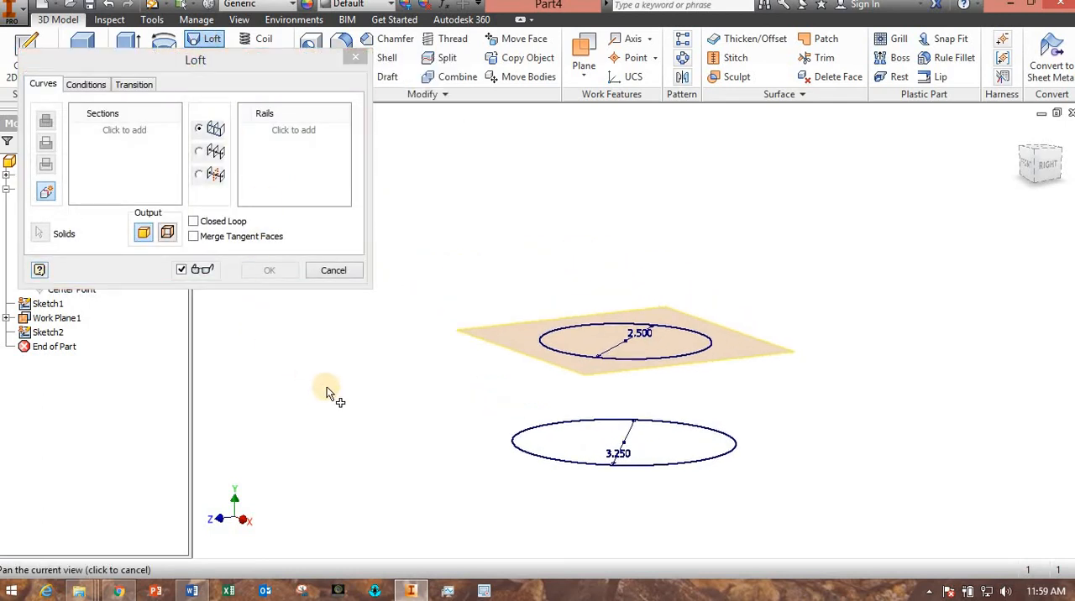
click(118, 137)
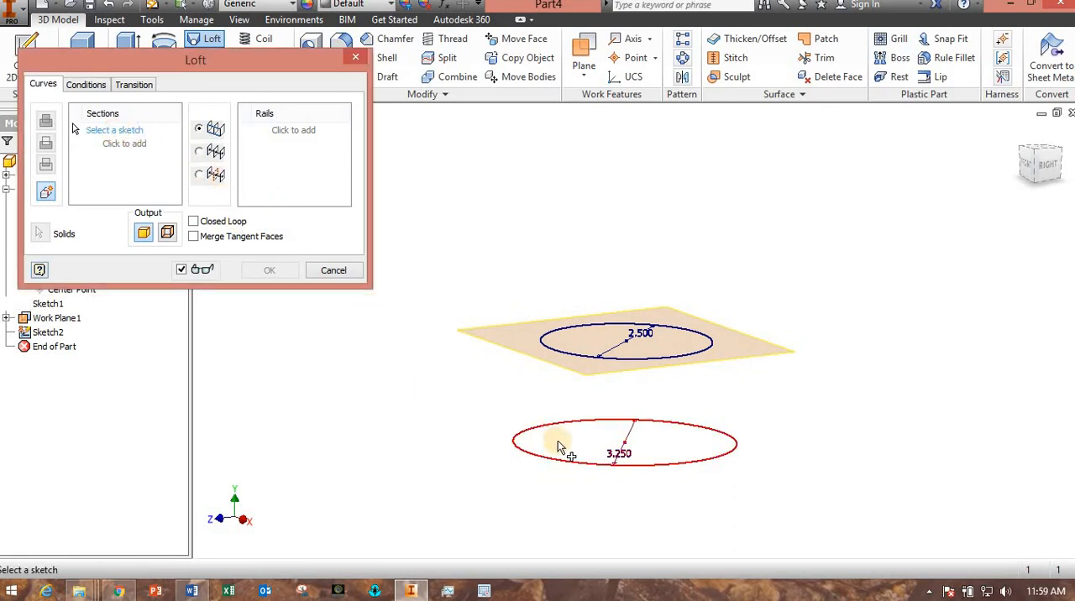
click(592, 360)
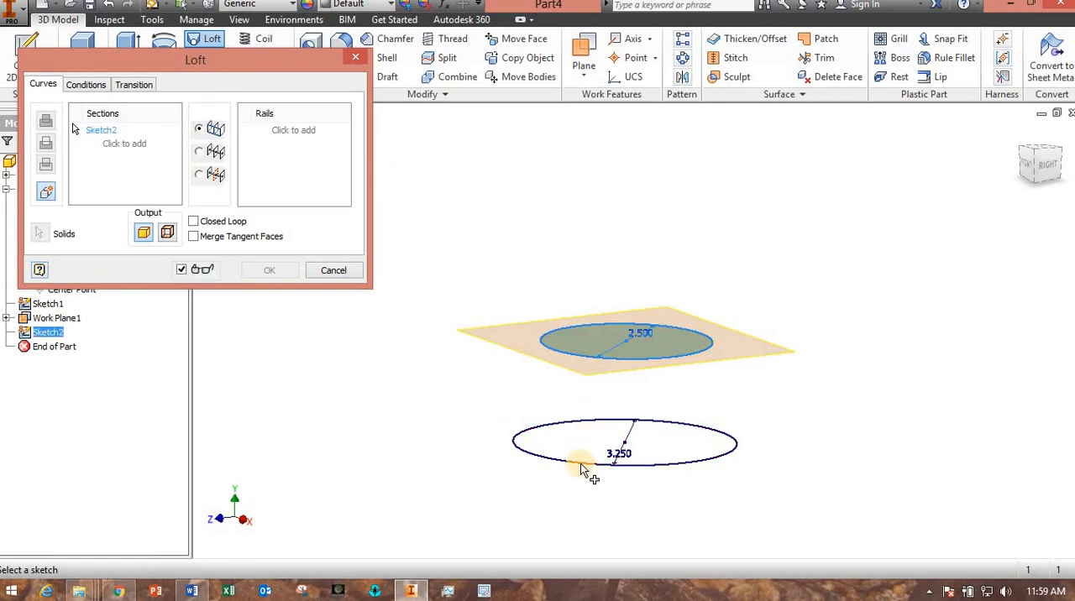
click(581, 463)
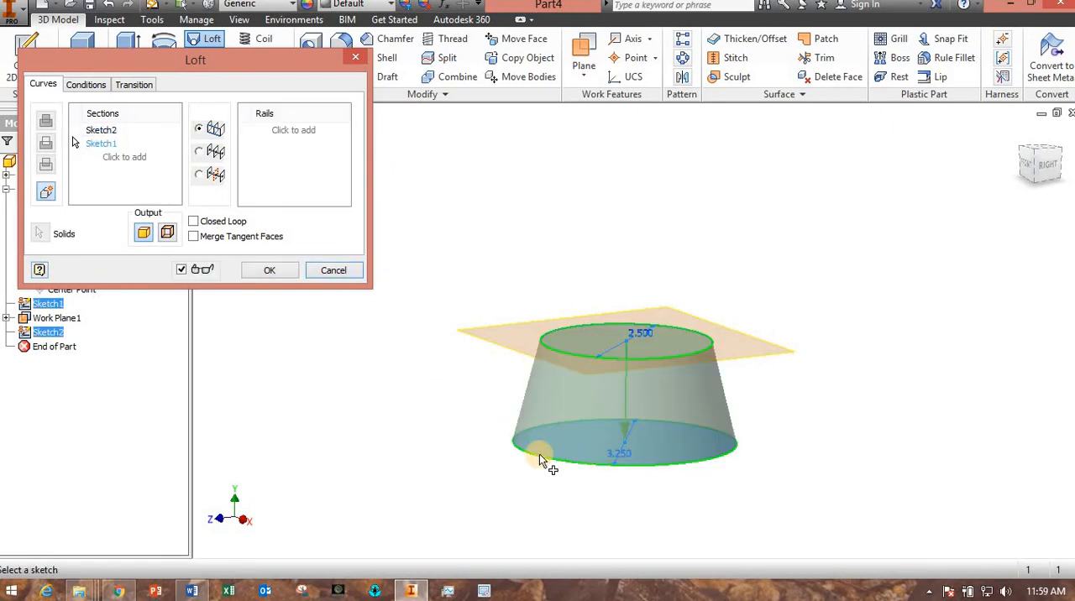
click(267, 271)
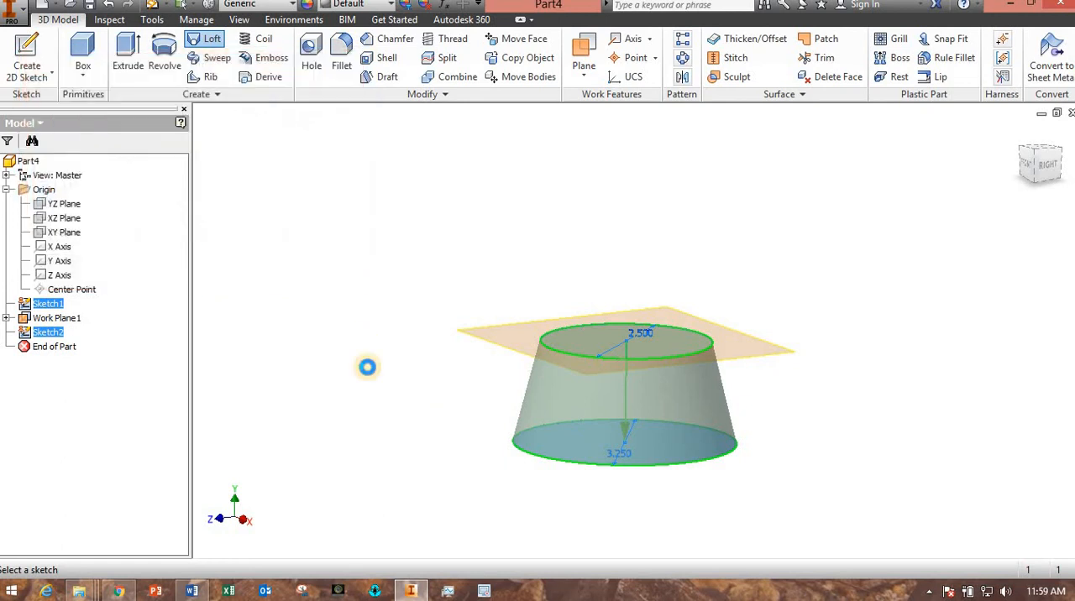
Hide the offset work plane at the top of the lofted cone.
shift+middle_drag(372, 358, 308, 361)
click(48, 334)
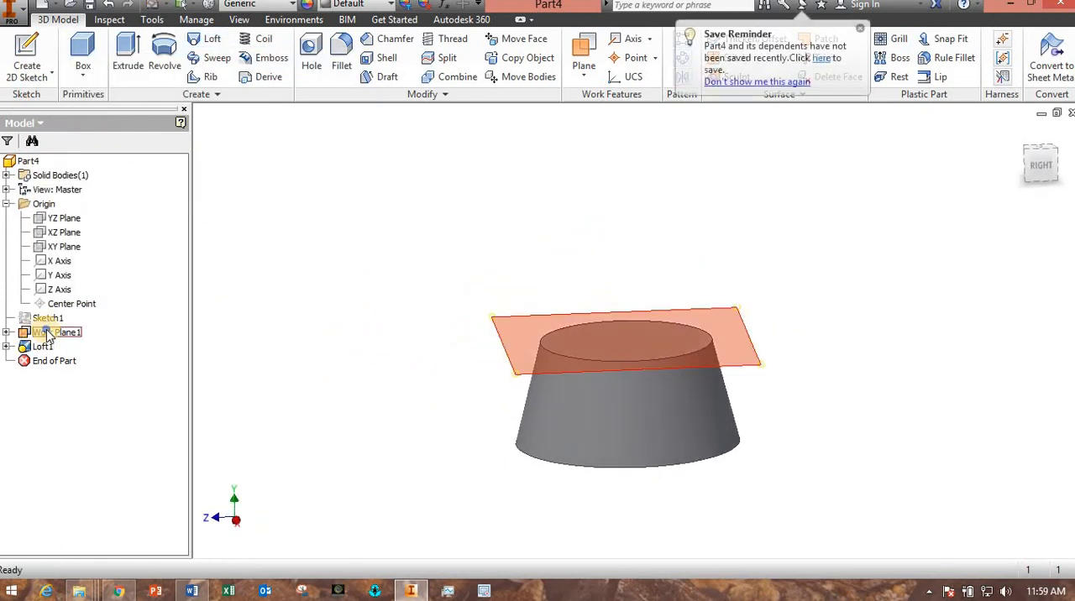
right_click(48, 334)
click(80, 388)
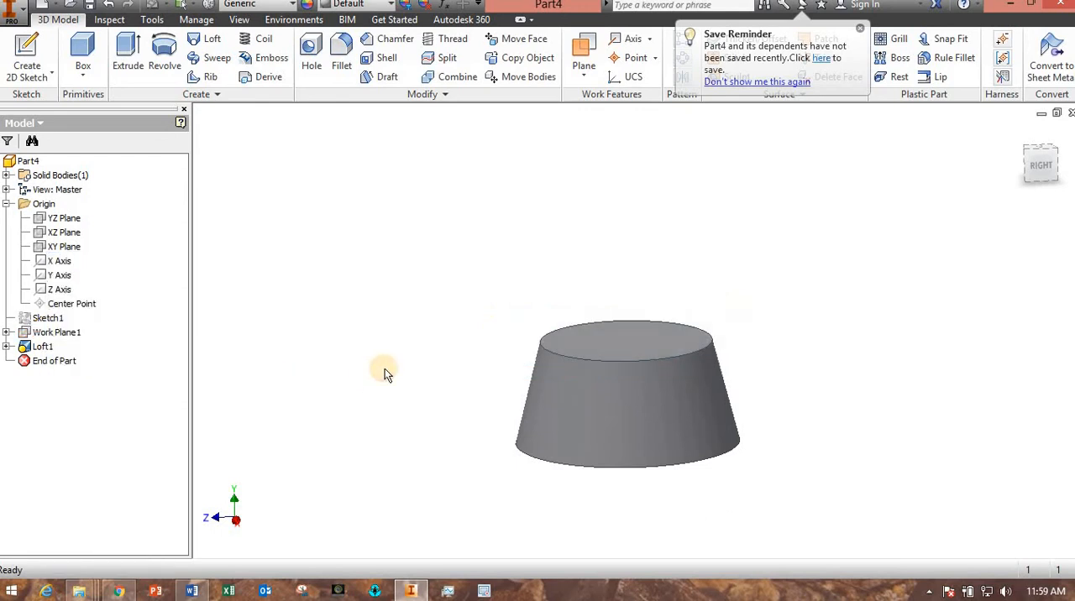
Start a sketch on the cone's larger bottom face and draw a smaller circle beside it, centred on the horizontal axis.
shift+middle_drag(449, 379, 421, 326)
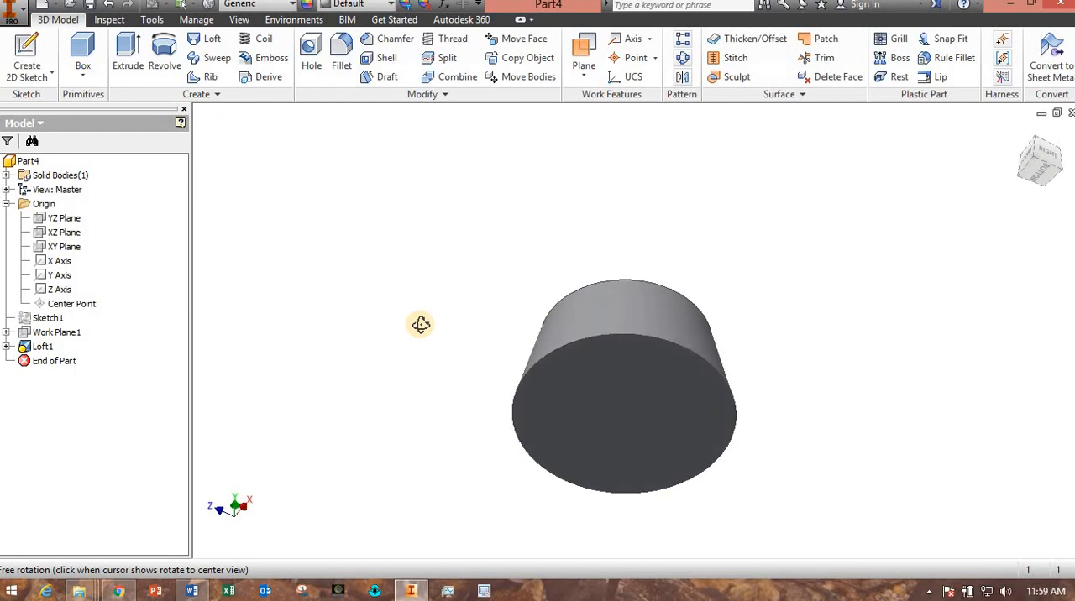
click(617, 413)
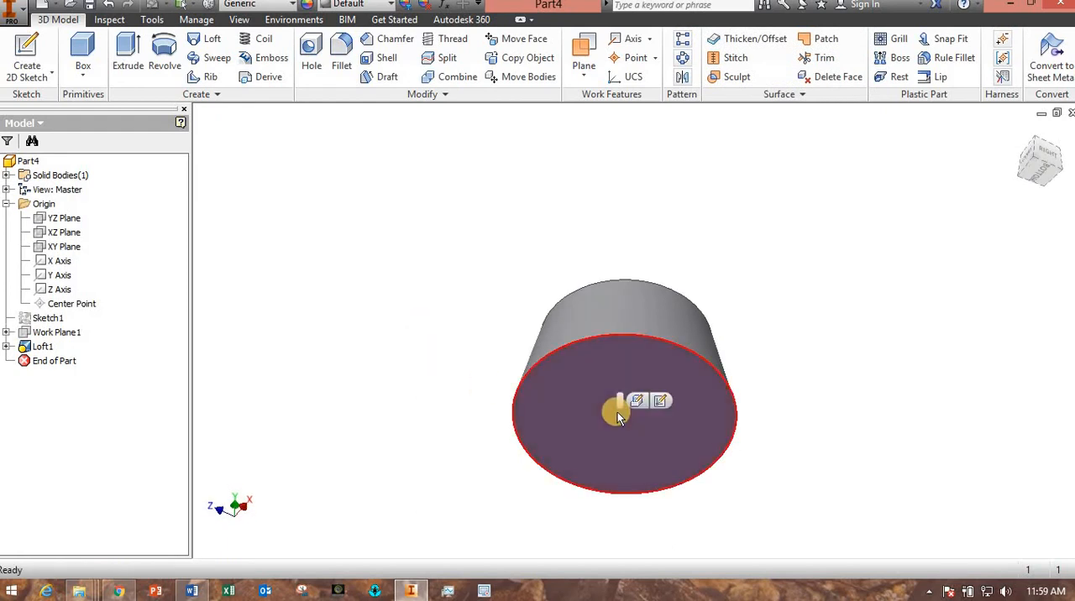
click(665, 398)
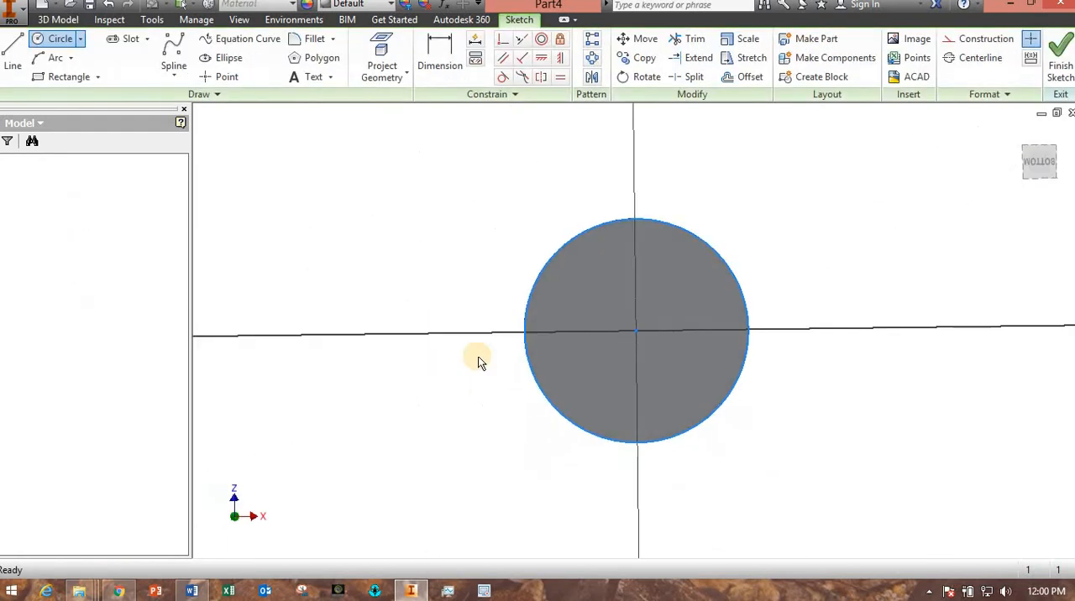
click(63, 44)
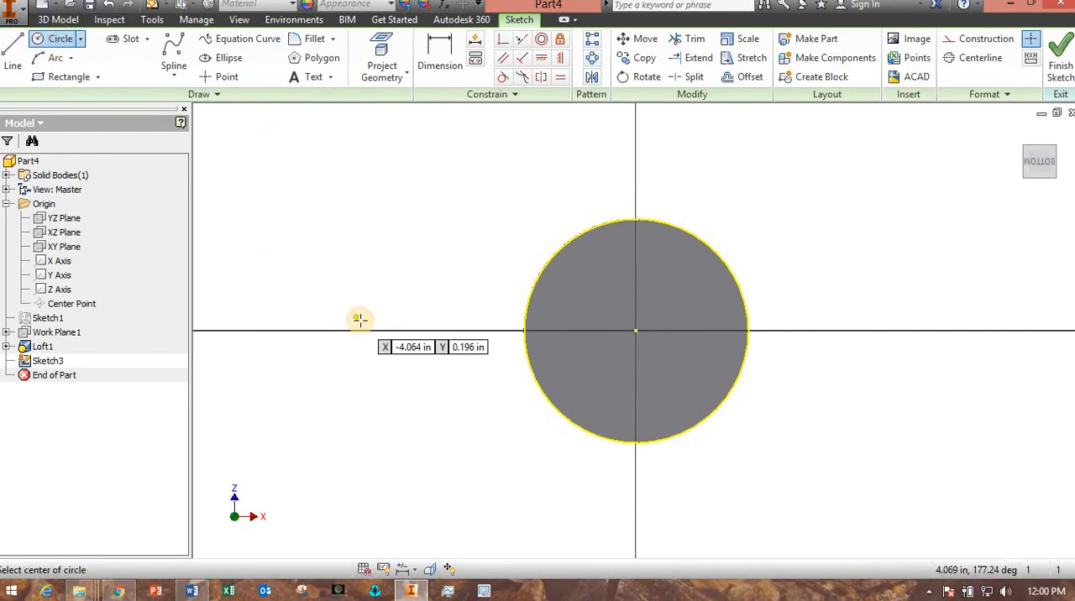
click(413, 331)
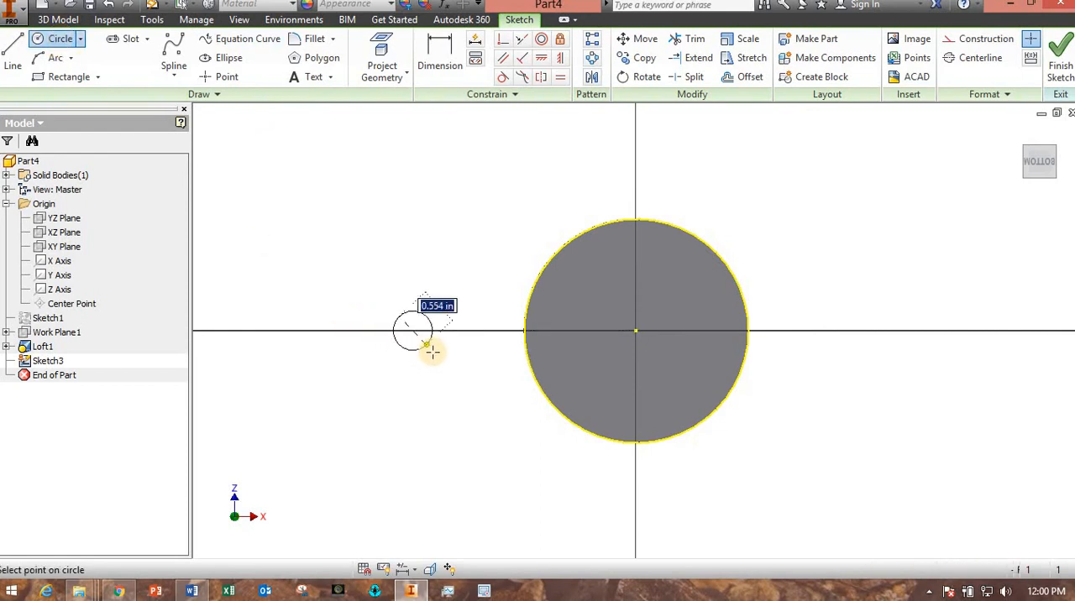
click(441, 363)
Draw a line from the small circle's upper edge to the cone's projected edge and make it tangent to both circles.
key(l)
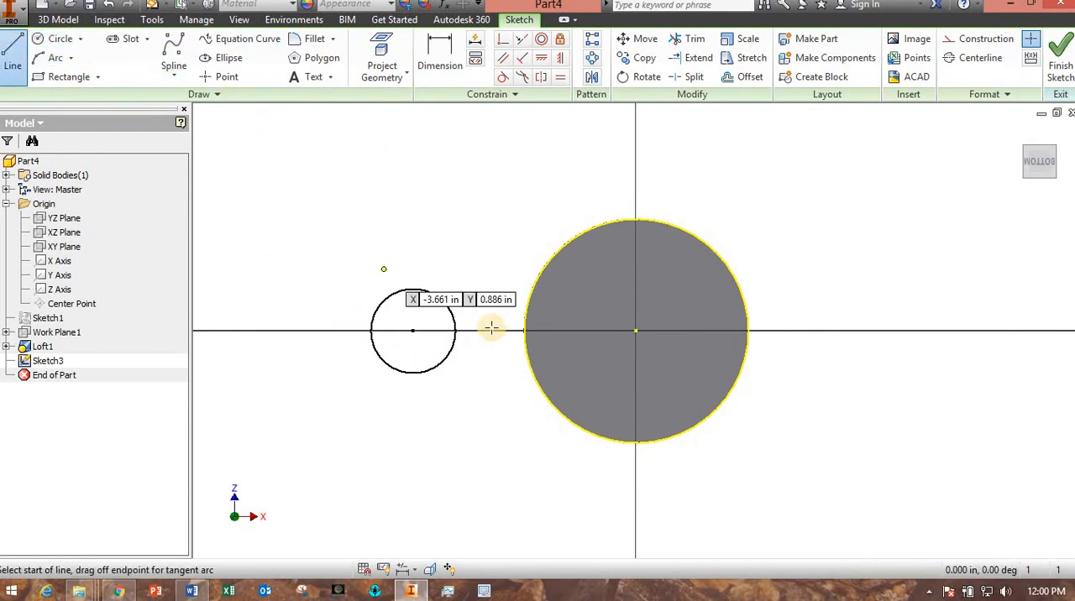
click(534, 274)
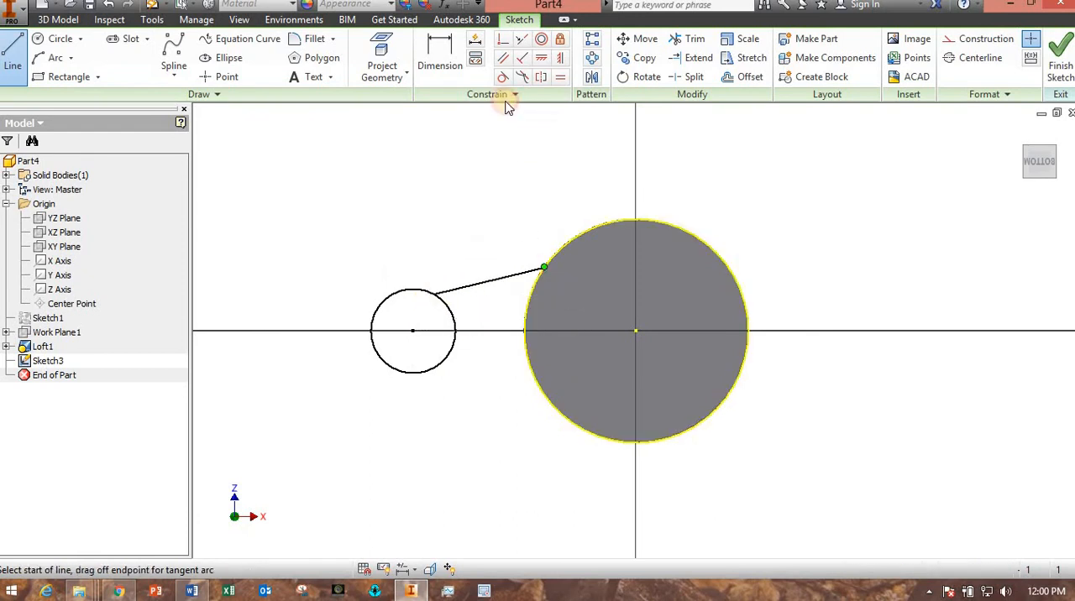
click(502, 76)
click(528, 269)
click(557, 255)
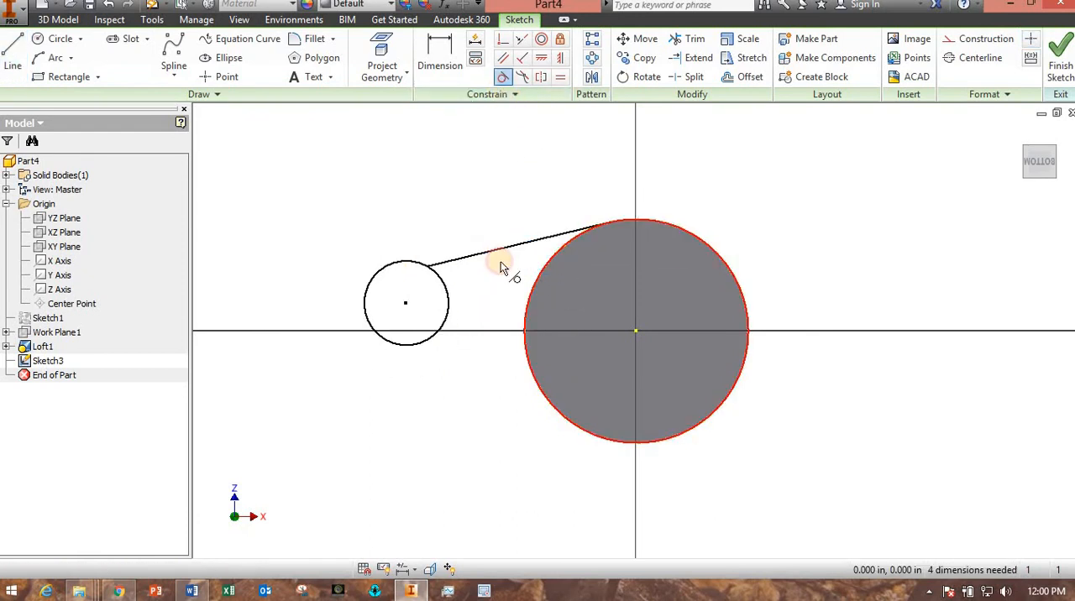
click(433, 269)
click(418, 261)
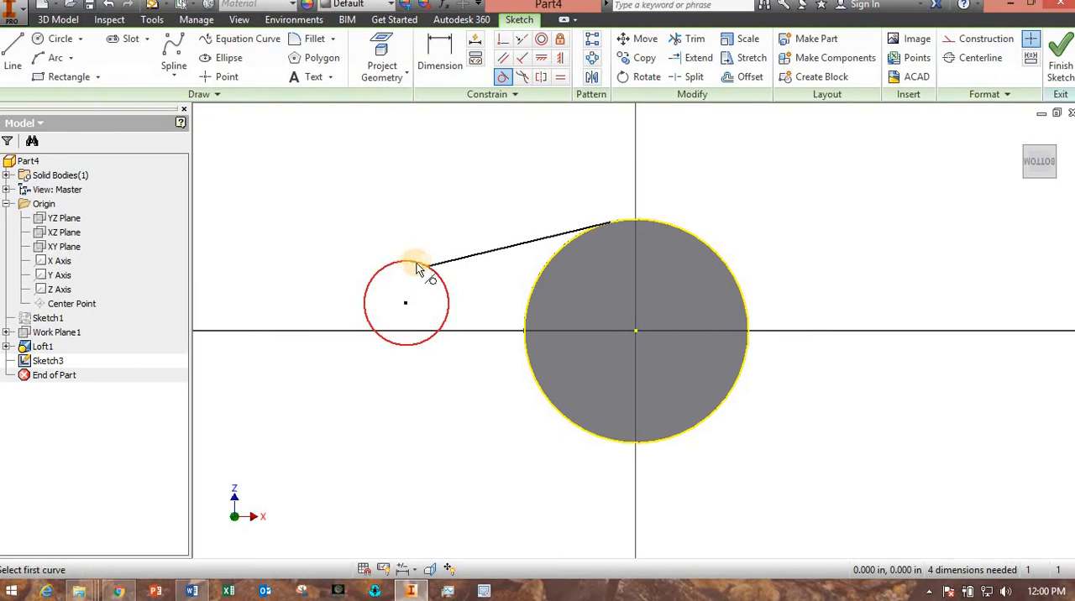
click(435, 264)
click(420, 267)
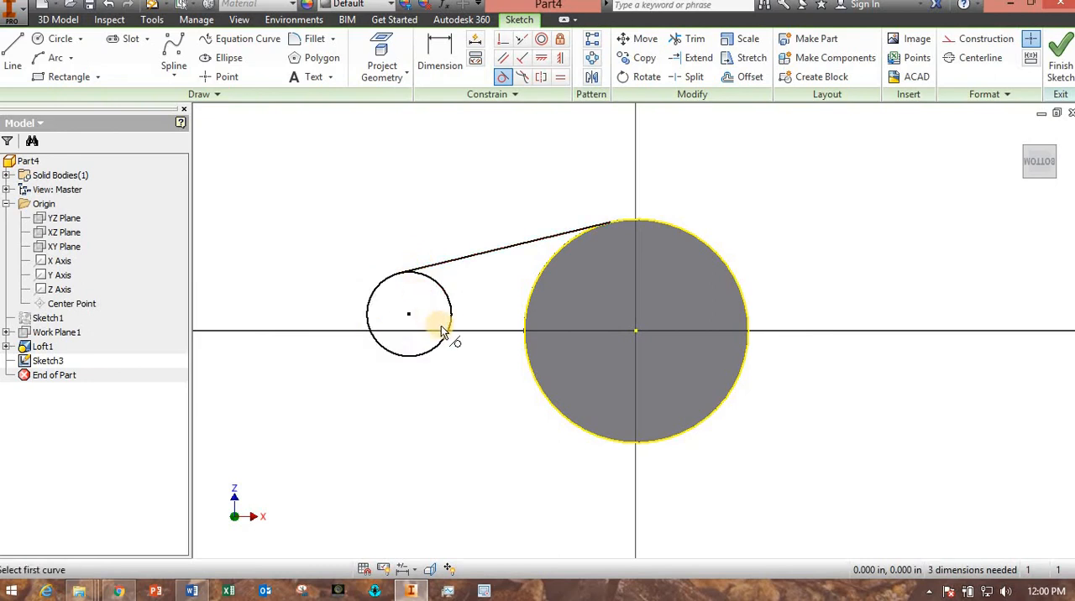
key(Escape)
Draw a horizontal construction line about 5.84 in long from the origin through and past the small circle.
drag(410, 319, 414, 340)
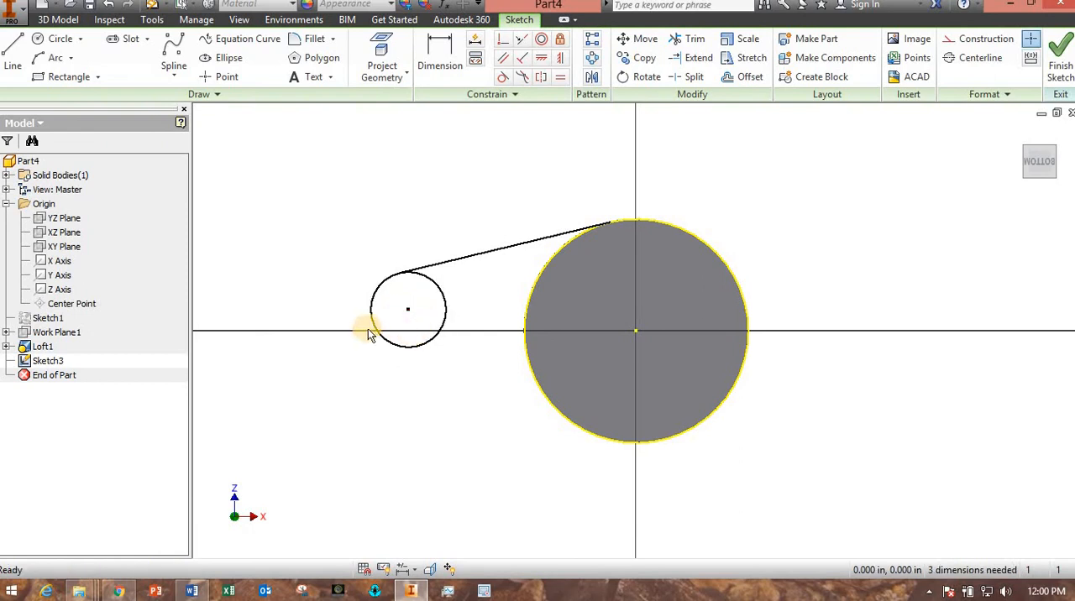
click(978, 44)
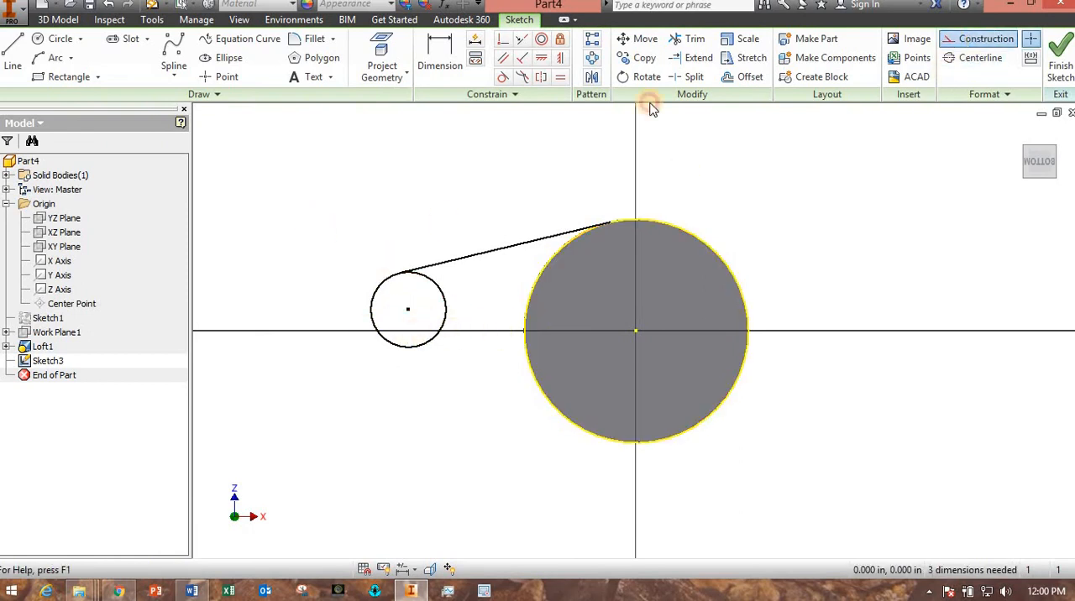
click(13, 52)
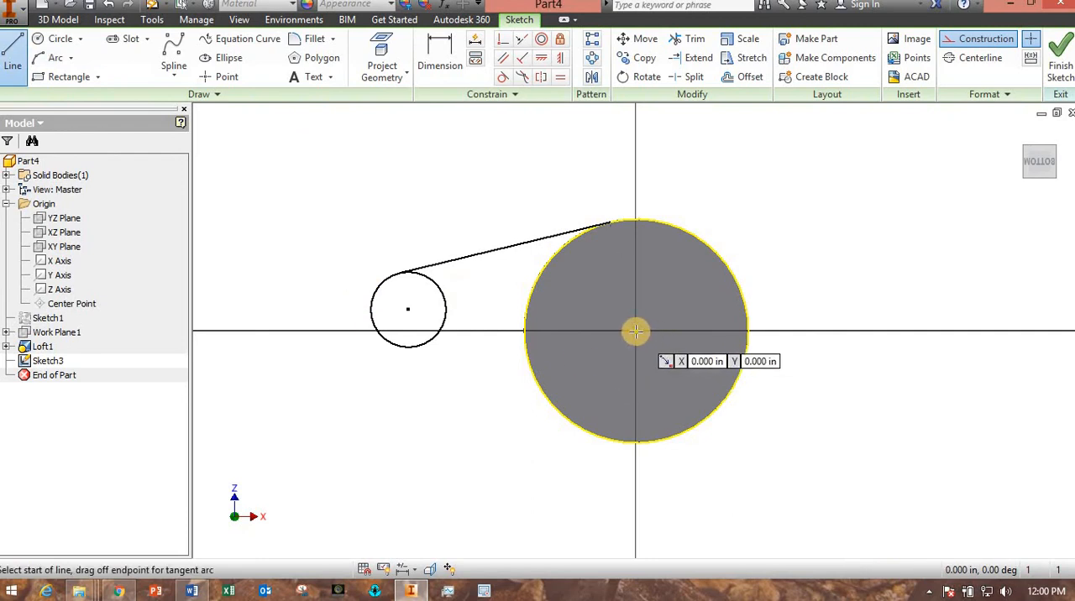
click(635, 332)
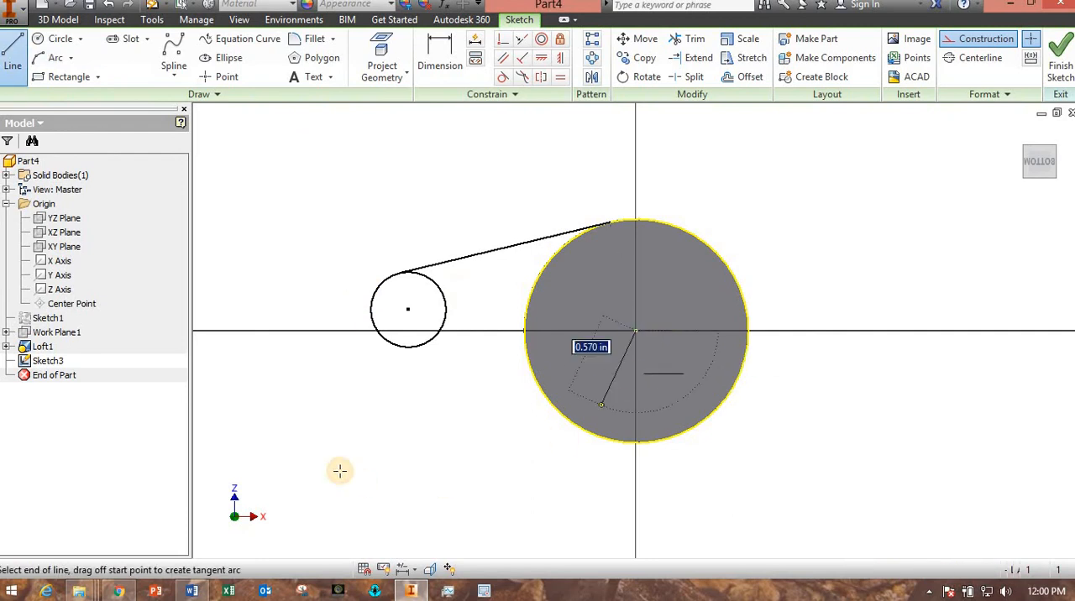
click(233, 332)
key(Escape)
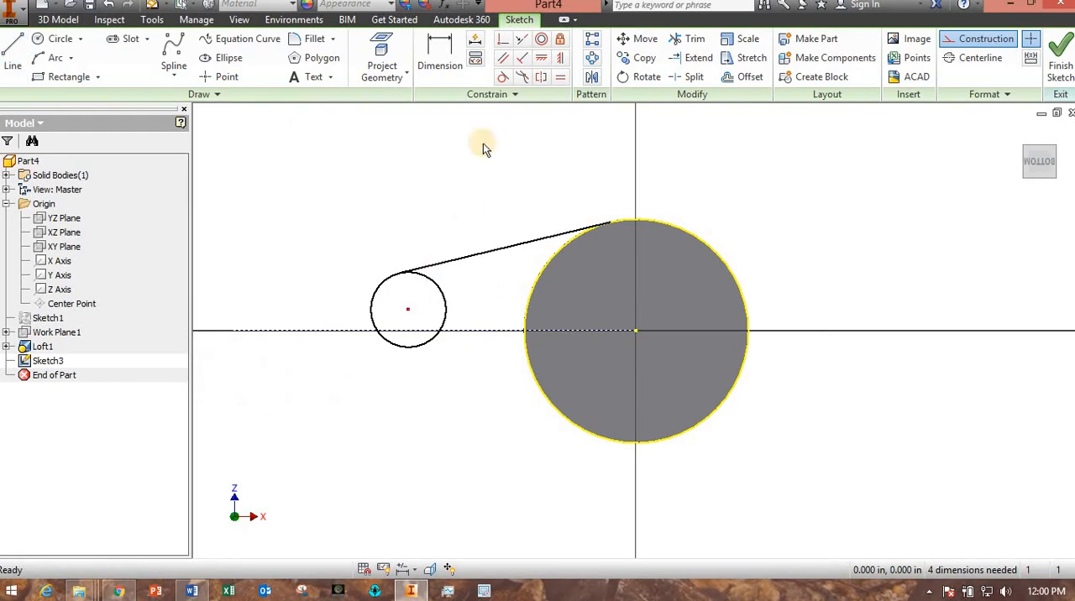
Constrain the small circle's centre to be coincident with the horizontal construction line.
click(502, 59)
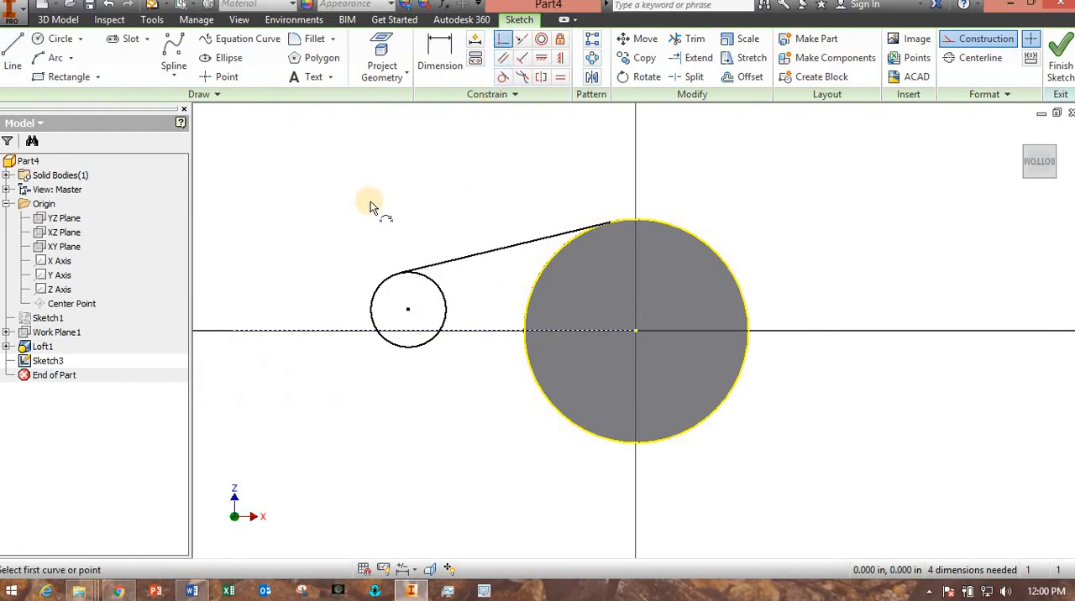
click(408, 311)
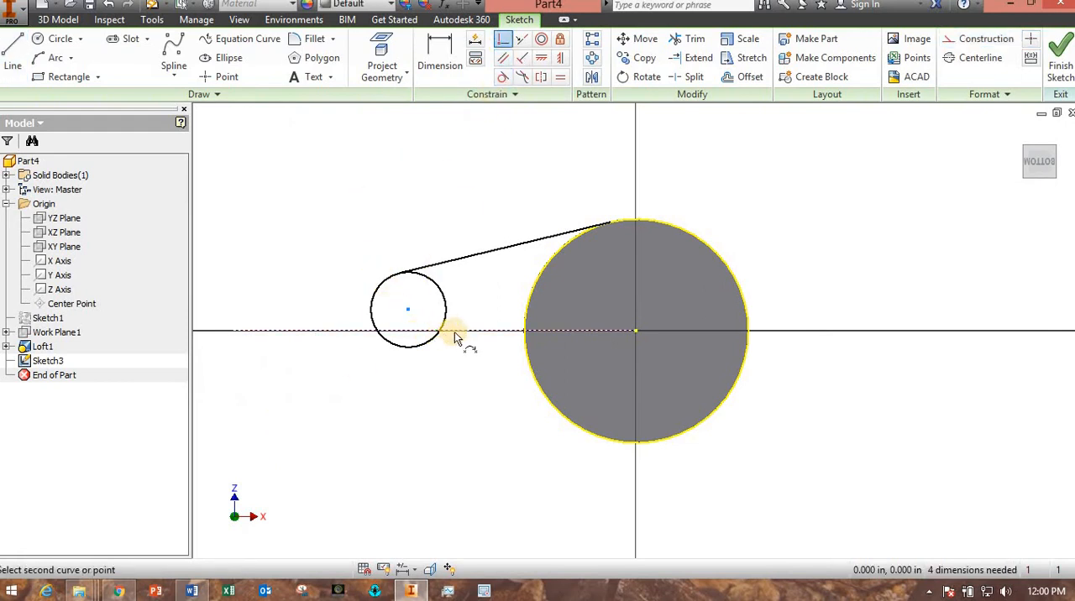
click(454, 332)
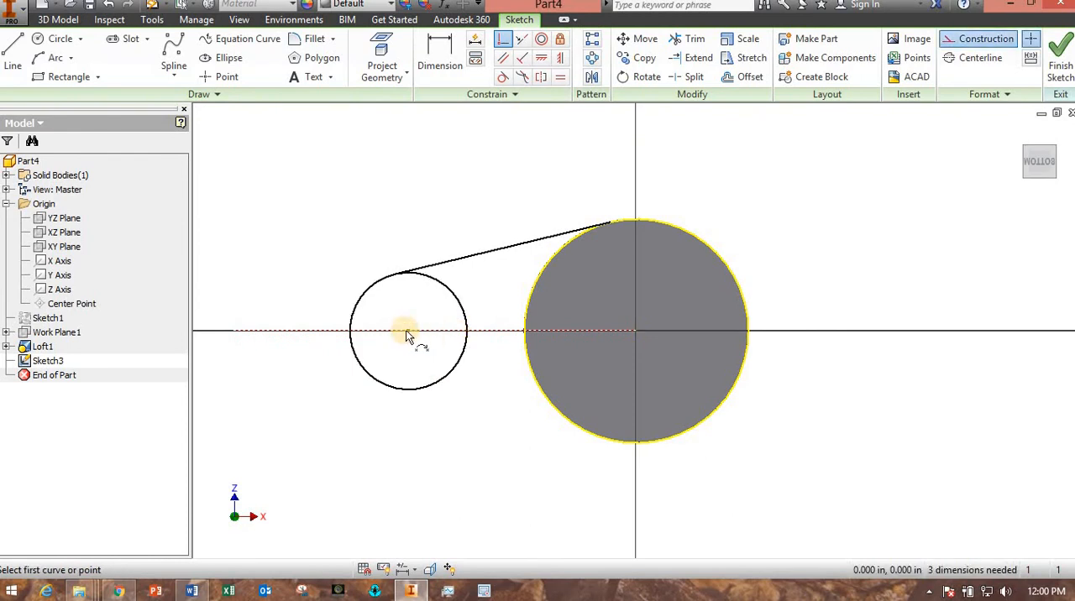
key(Escape)
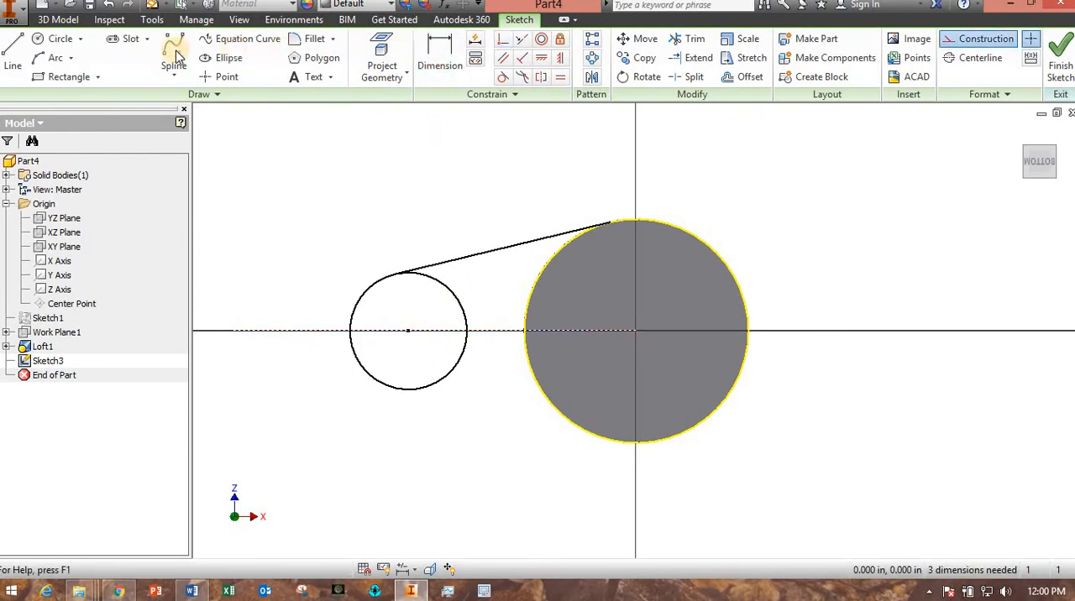
Draw a construction line from the small circle's lower edge to the lower part of the cone's projected edge.
click(12, 65)
click(436, 383)
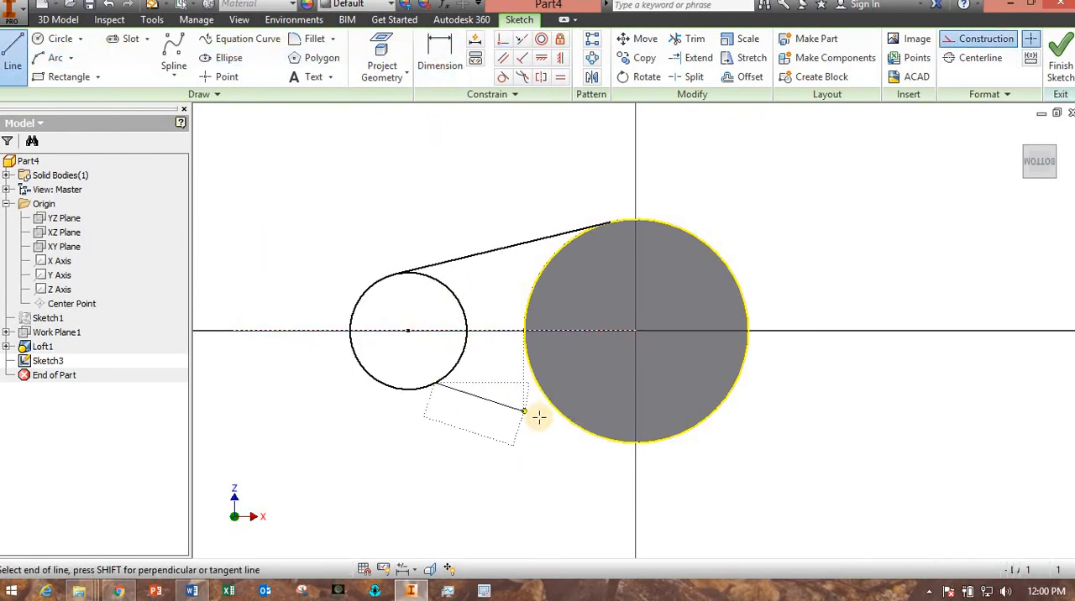
click(570, 419)
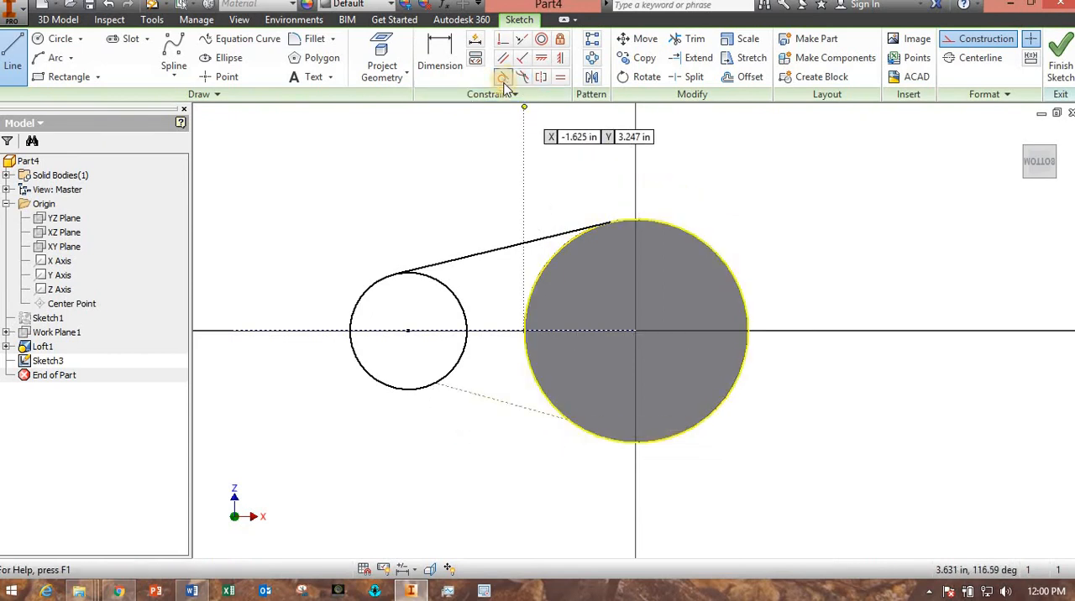
key(Escape)
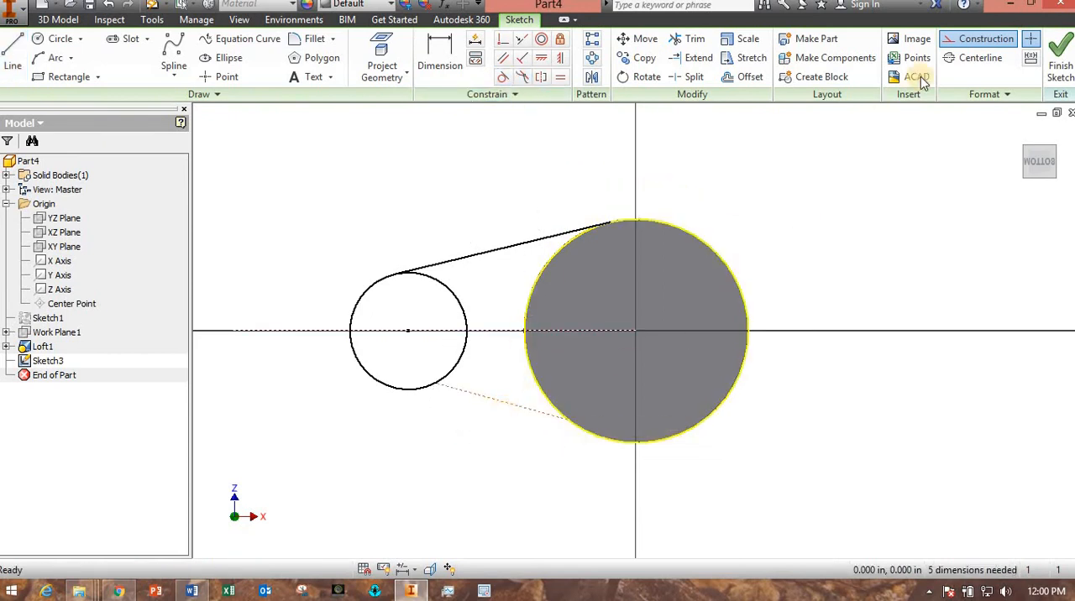
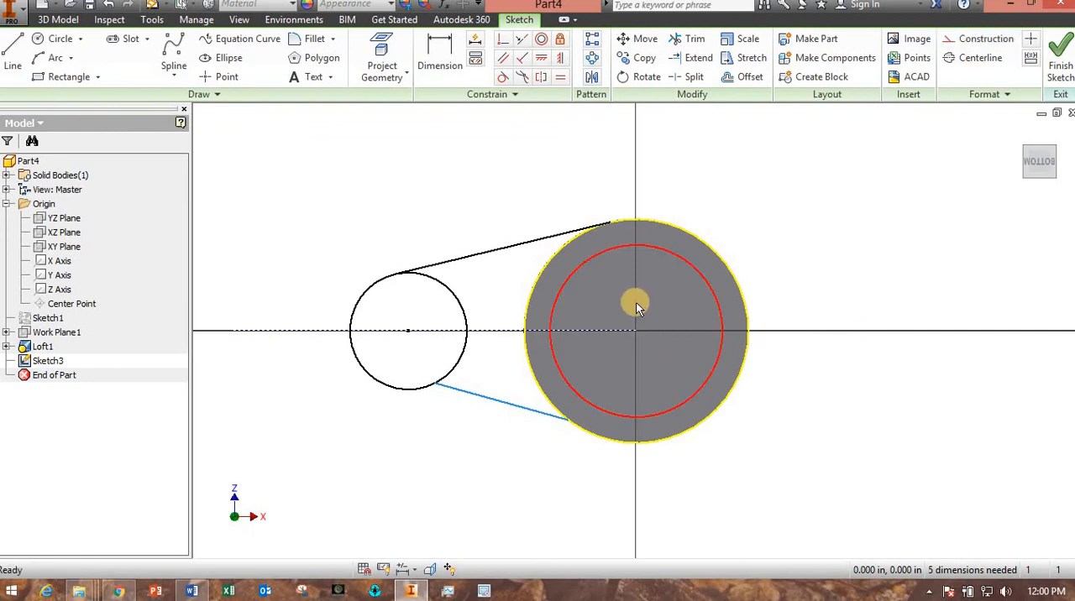
Make the lower line tangent to both the small circle and the cone's projected edge, and finish the sketch.
click(503, 77)
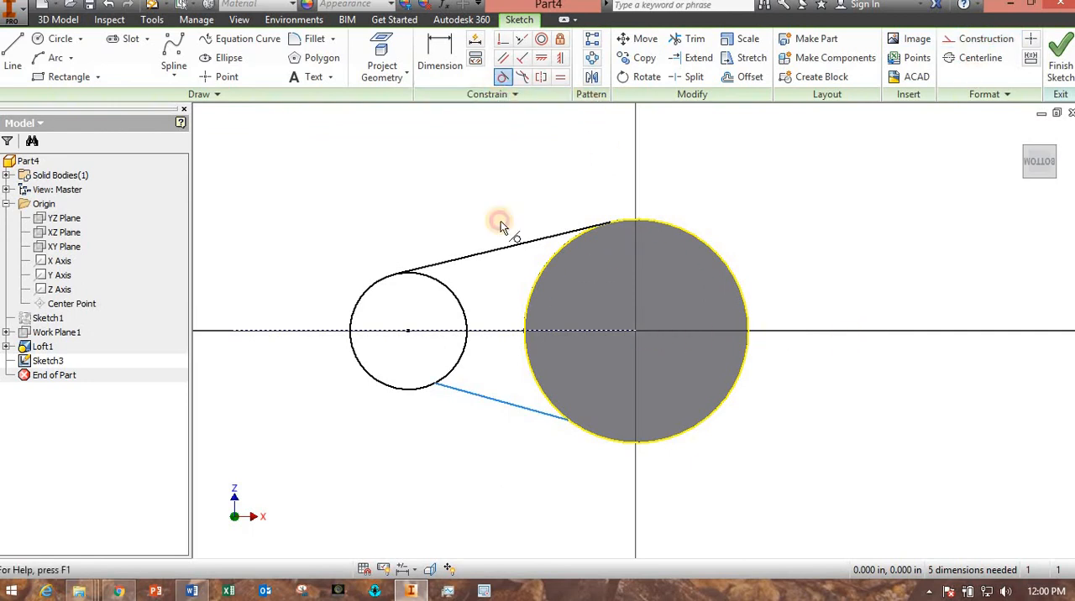
click(430, 391)
click(448, 390)
click(585, 434)
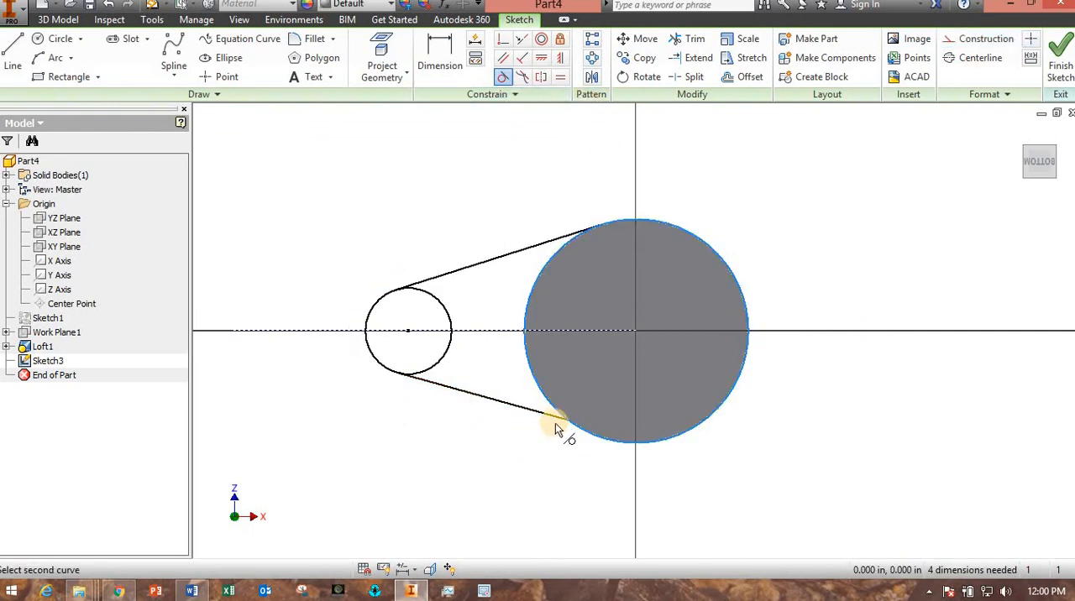
click(552, 422)
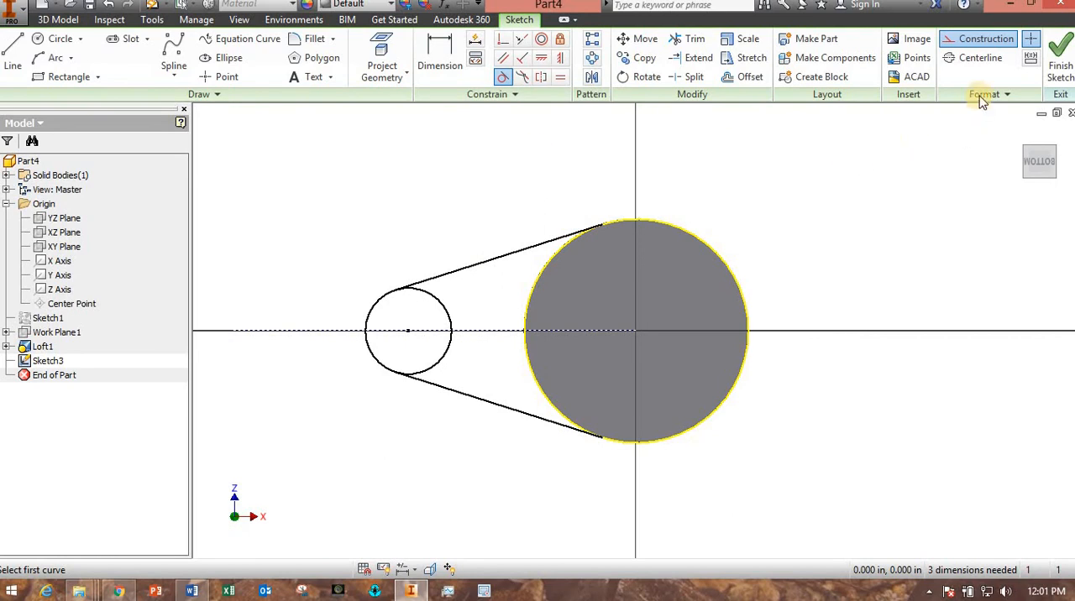
click(1005, 48)
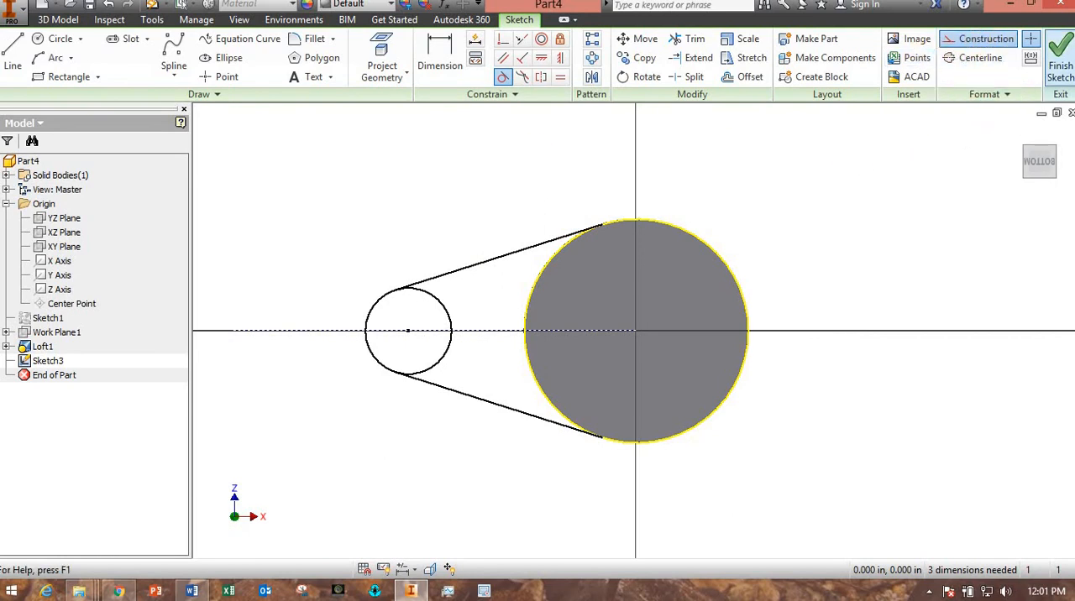
click(1060, 65)
Extrude the small circle, the area between the tangent lines and the cone's base circle 0.5 in downward as the flange.
mouse_move(739, 292)
shift+middle_down()
mouse_move(843, 313)
mouse_move(842, 290)
mouse_move(818, 260)
mouse_move(668, 190)
mouse_move(122, 96)
shift+middle_up()
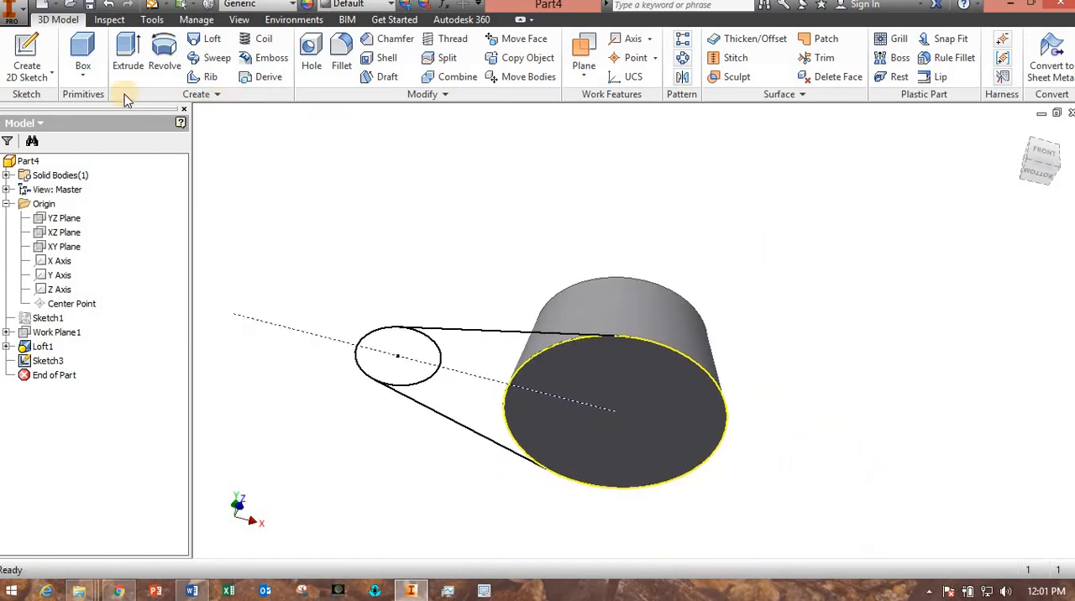
click(128, 61)
click(454, 407)
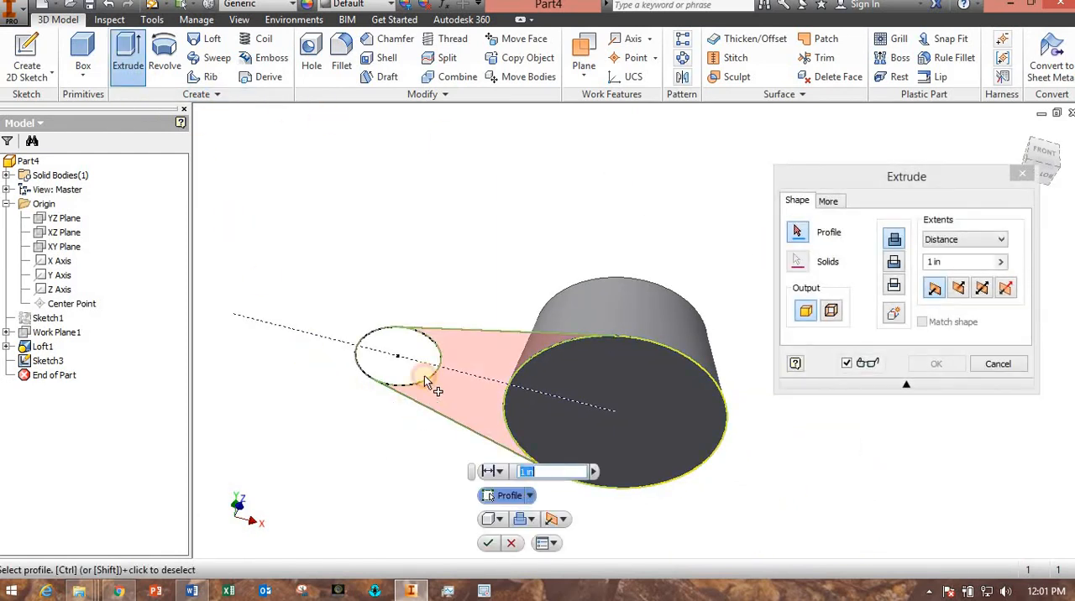
click(406, 365)
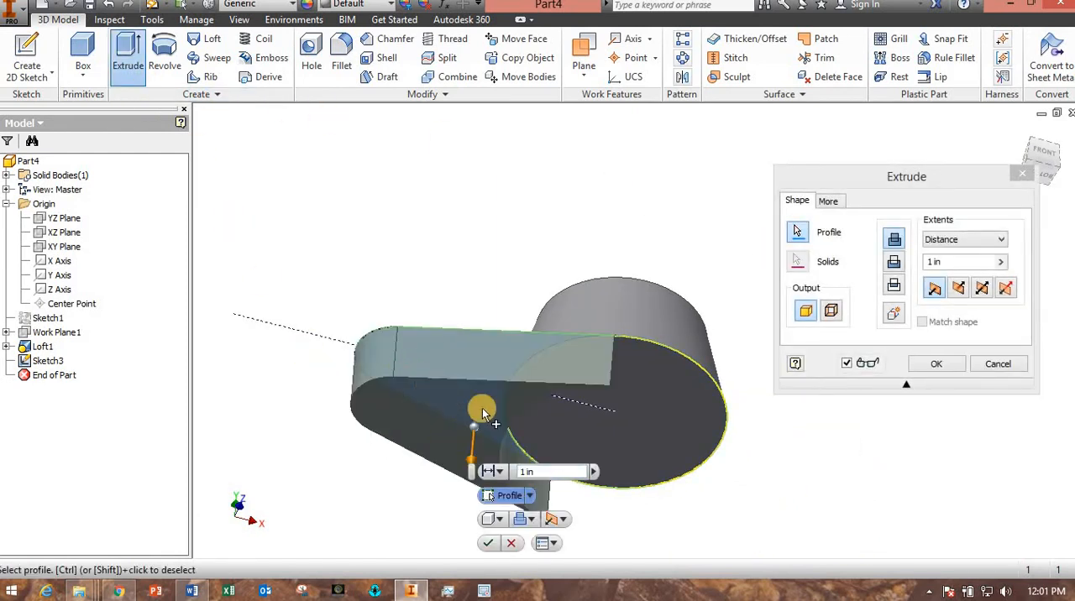
click(599, 422)
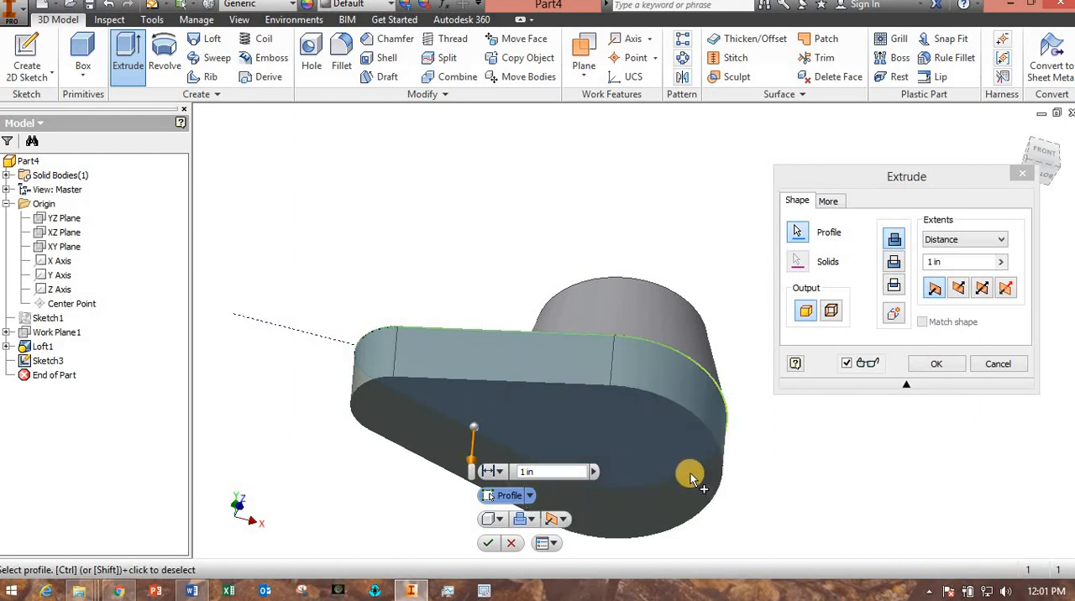
click(501, 472)
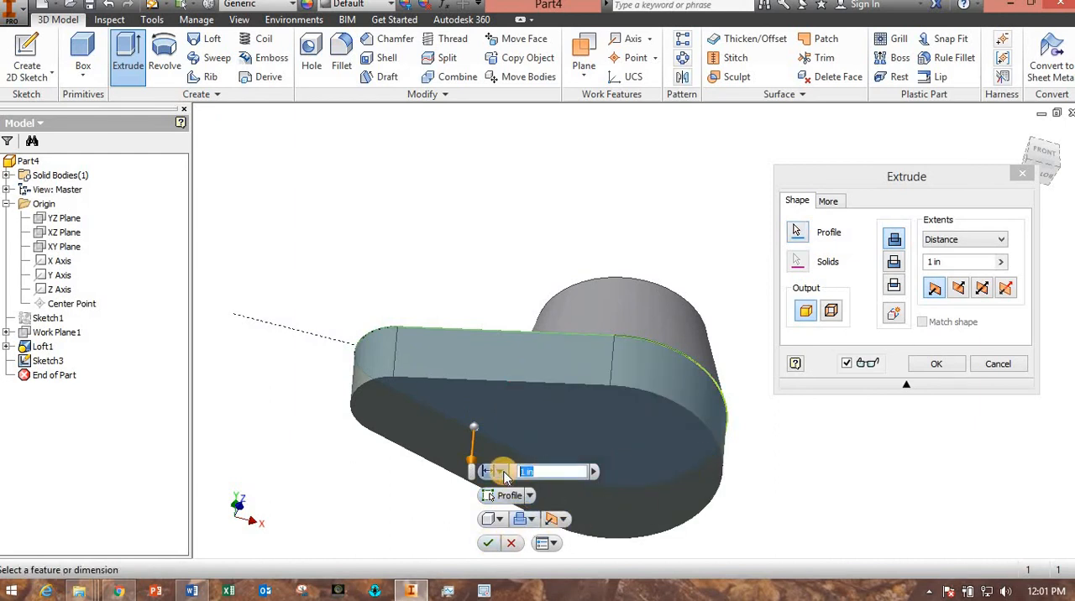
click(488, 543)
Sketch a small circle on the flange's upper face, centred on its rounded end, and finish the sketch.
shift+middle_drag(473, 232, 463, 138)
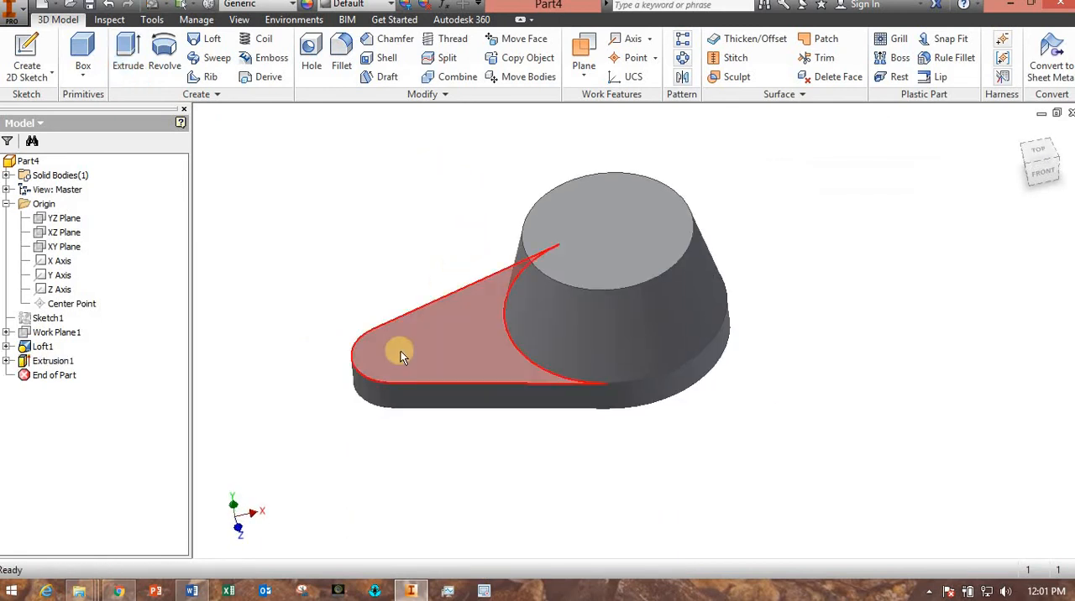
click(401, 355)
click(441, 336)
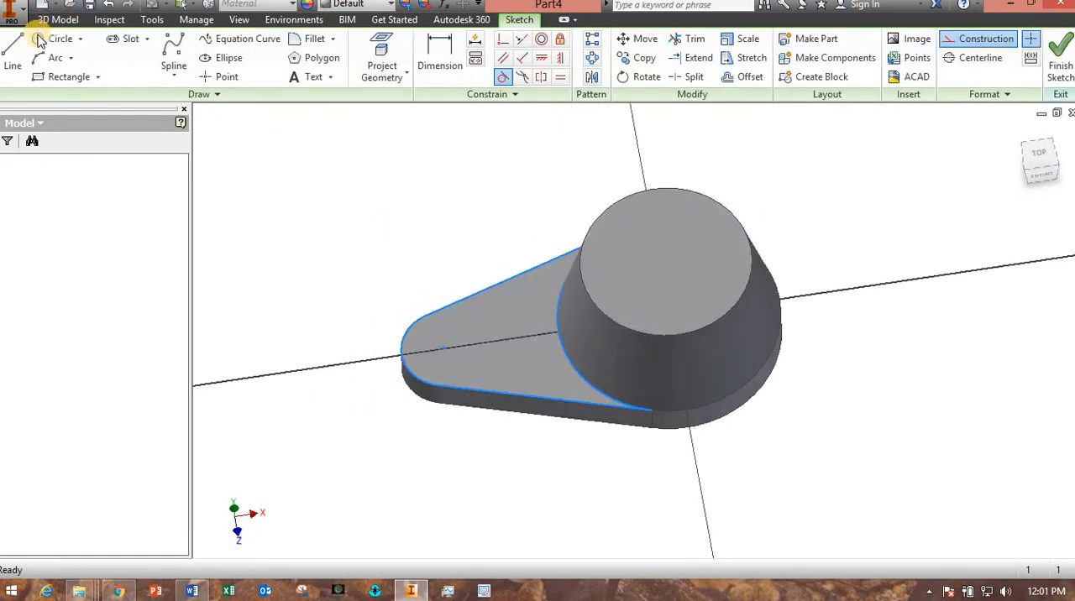
click(54, 39)
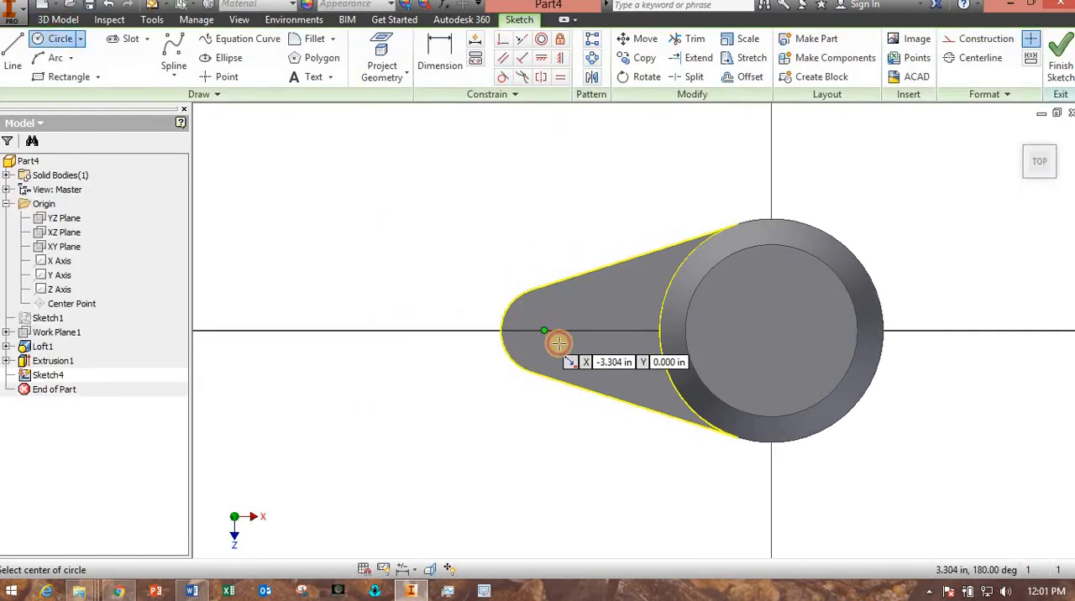
click(544, 330)
click(559, 344)
click(1064, 55)
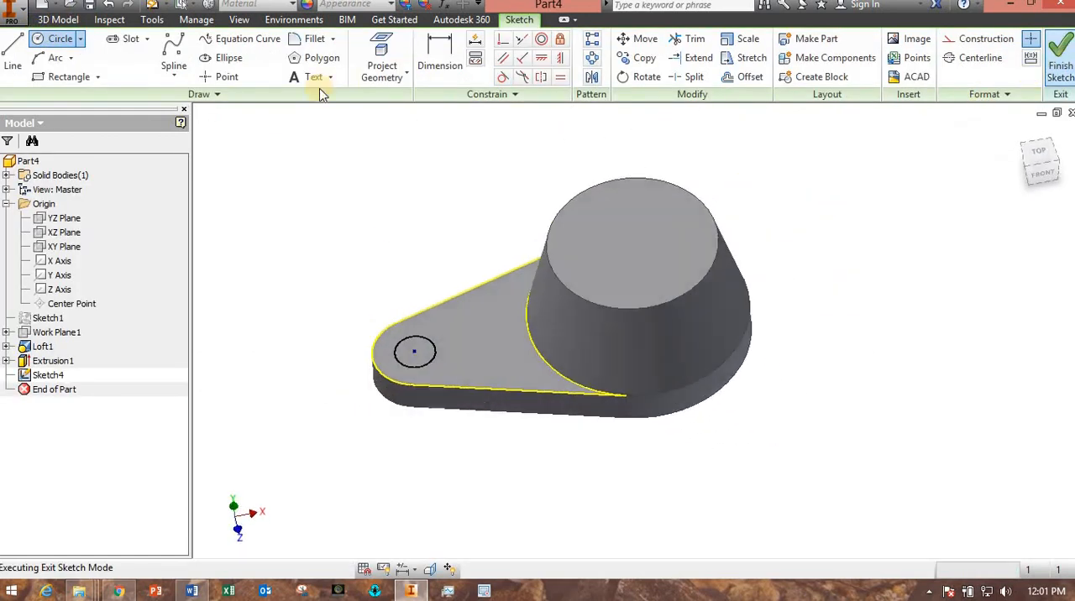
Cut the small circle through the flange with an Extrude whose extents are set to All.
click(128, 58)
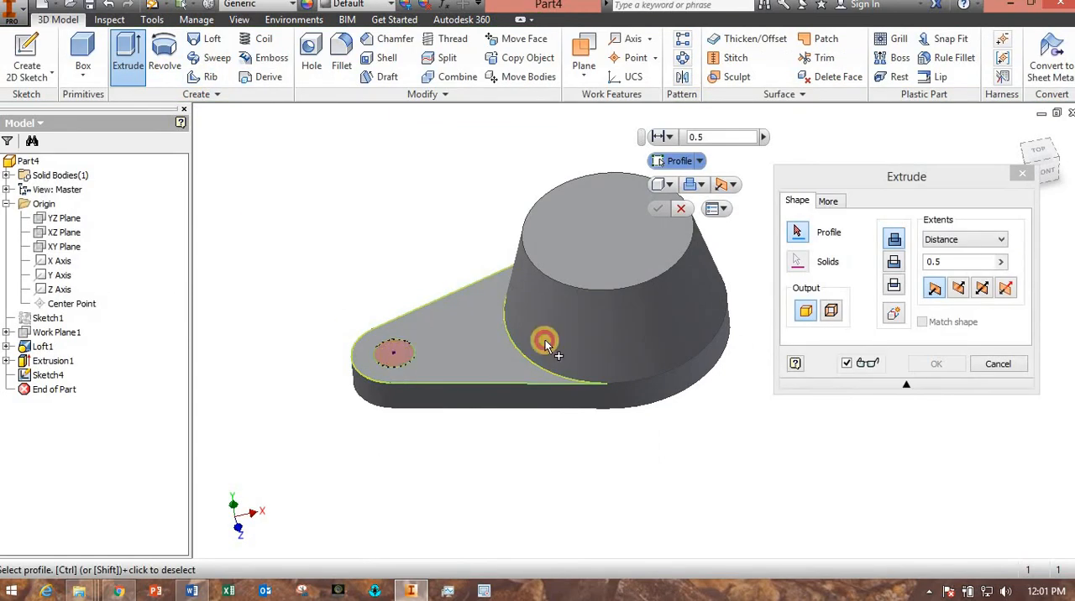
click(895, 263)
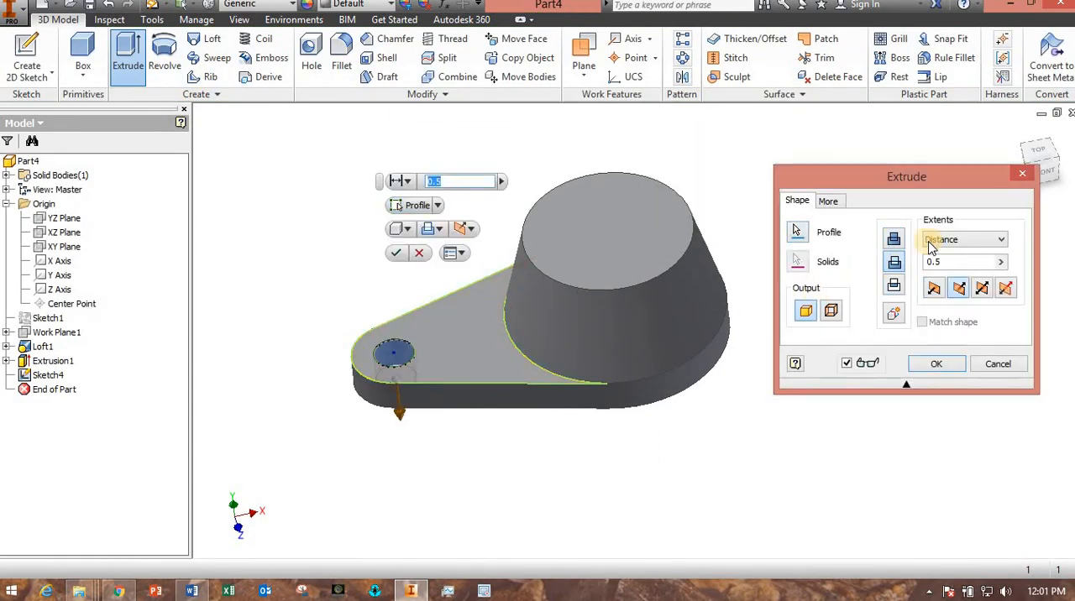
click(965, 239)
click(941, 300)
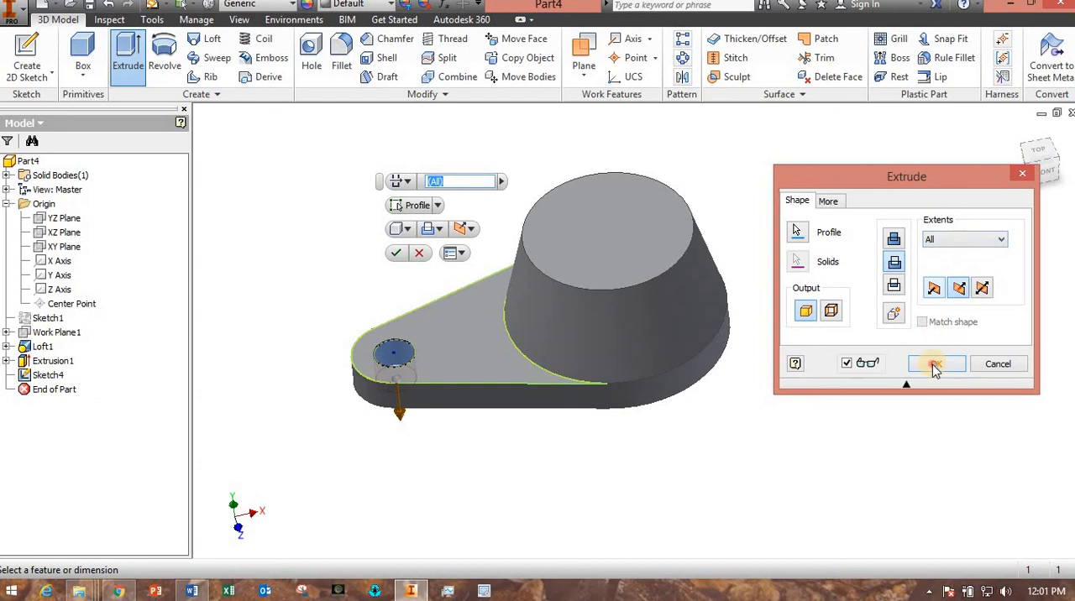
click(935, 367)
Mirror the flange extrusion and its hole about the YZ Plane.
shift+middle_drag(542, 408, 538, 382)
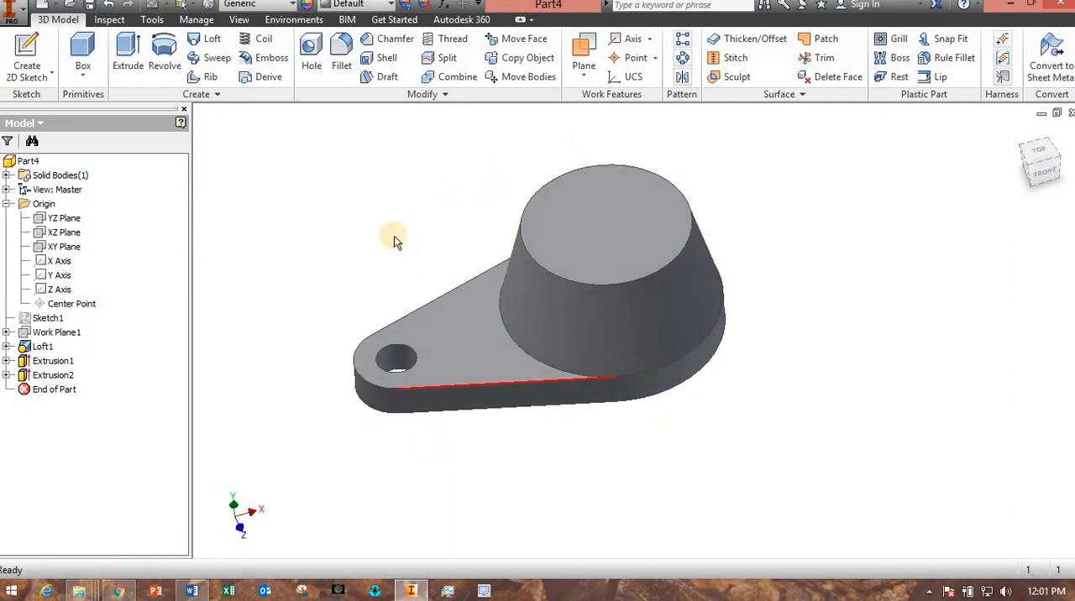
click(682, 76)
click(409, 359)
click(406, 358)
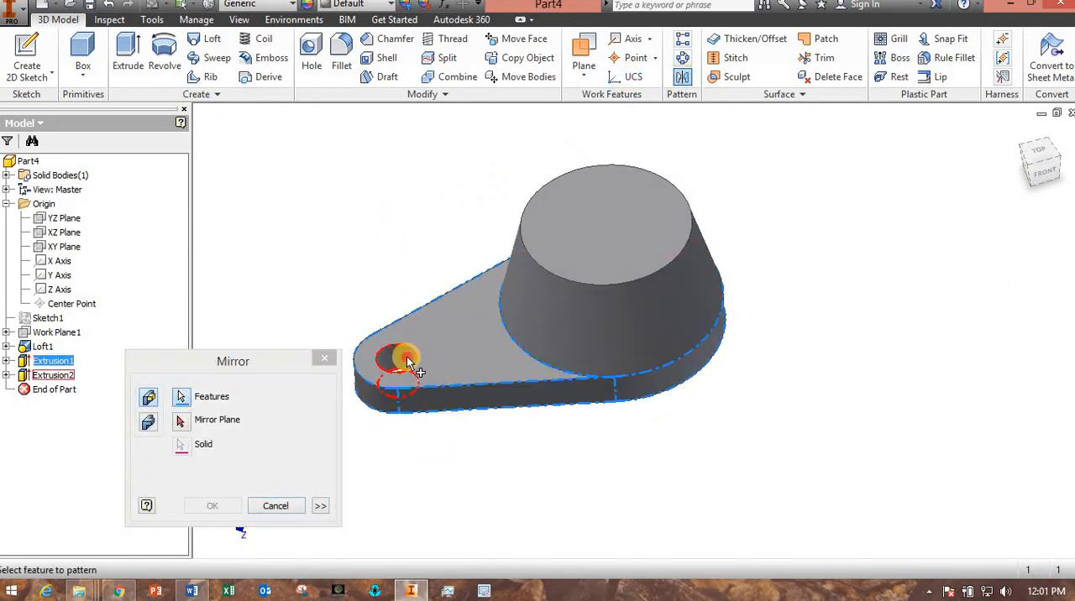
click(183, 424)
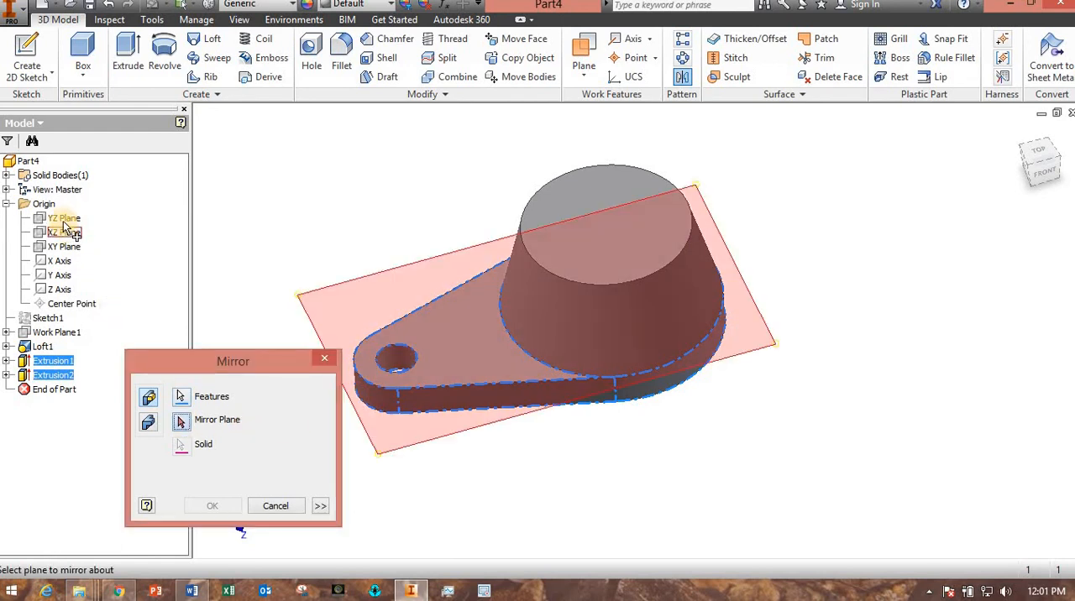
click(64, 218)
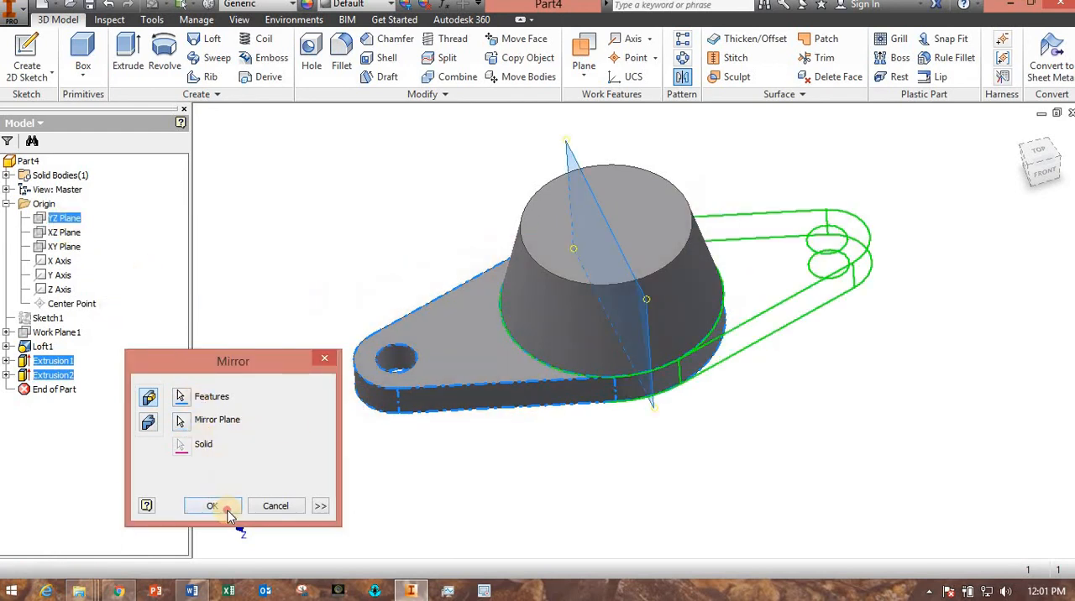
click(212, 506)
Sketch a 1.75 in diameter circle on the cone's top face, centred on the origin, and finish the sketch.
shift+middle_drag(412, 468, 404, 431)
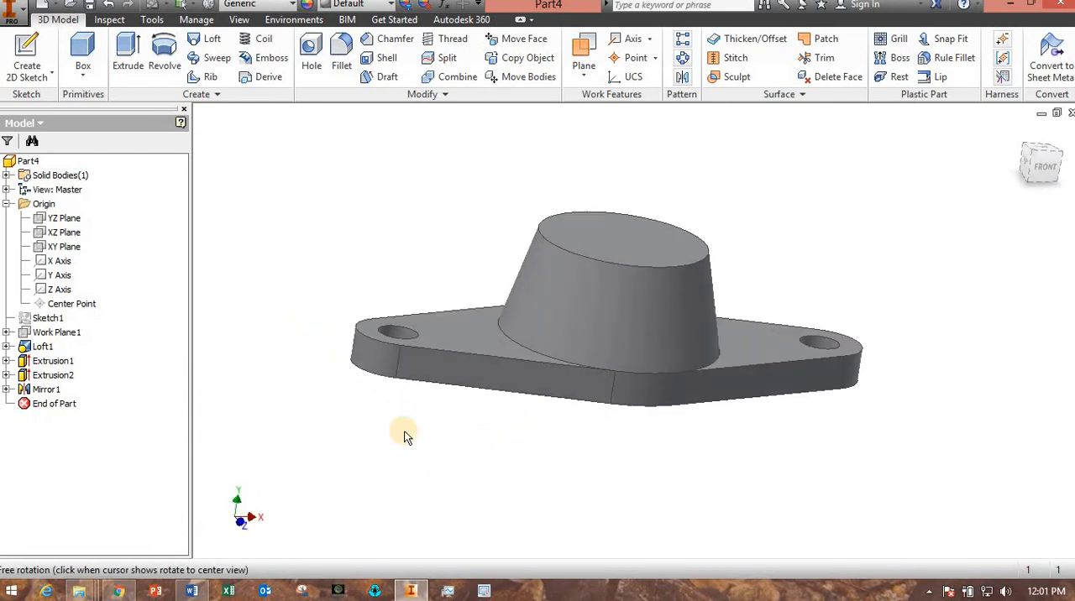
click(628, 244)
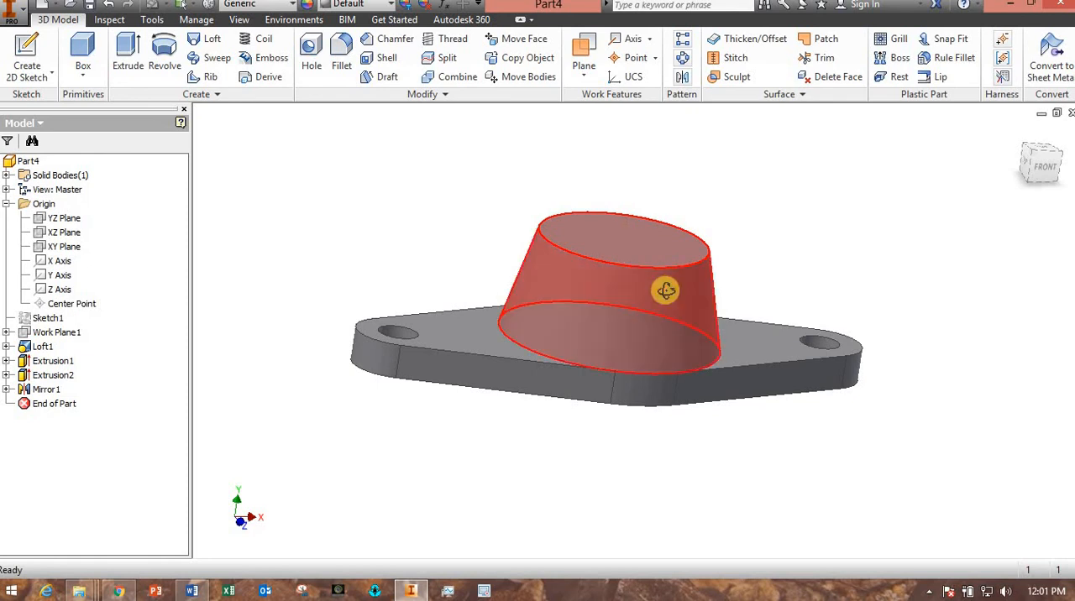
shift+middle_drag(667, 289, 640, 245)
click(640, 246)
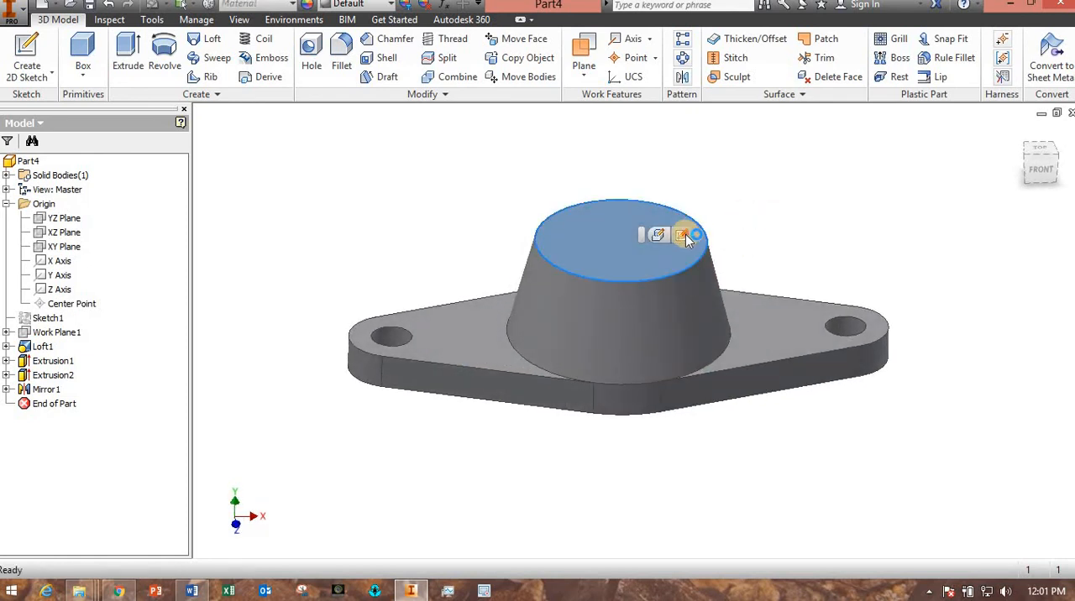
click(684, 234)
key(c)
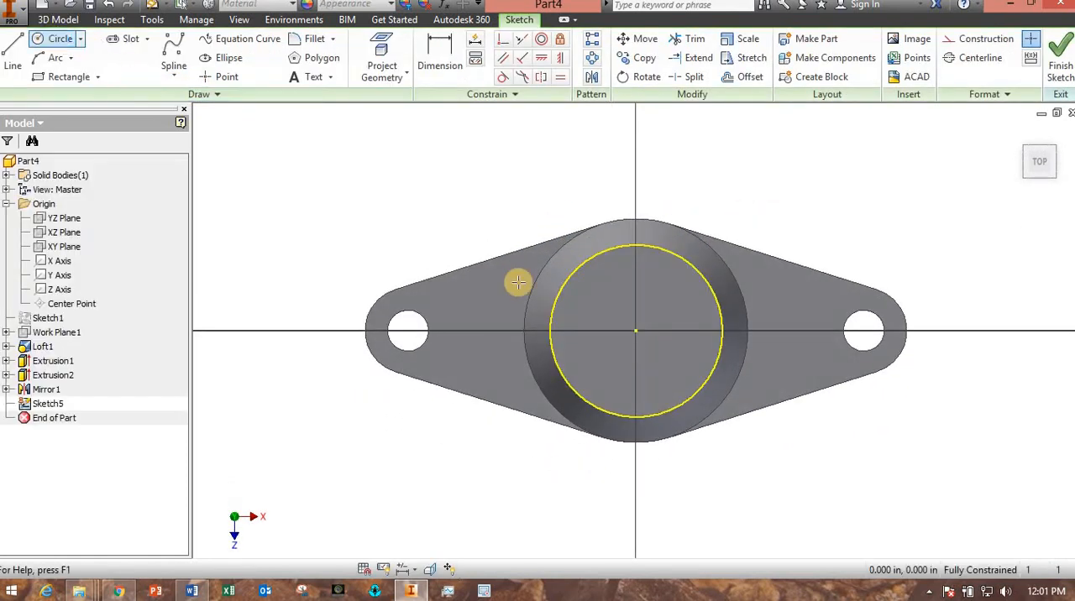
click(636, 332)
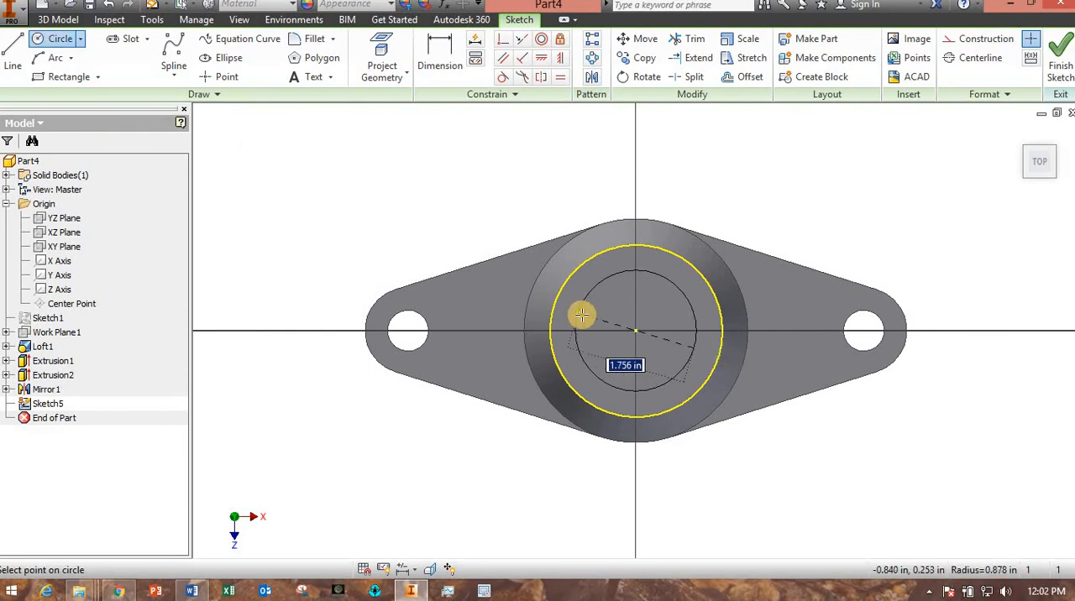
text(1.7)
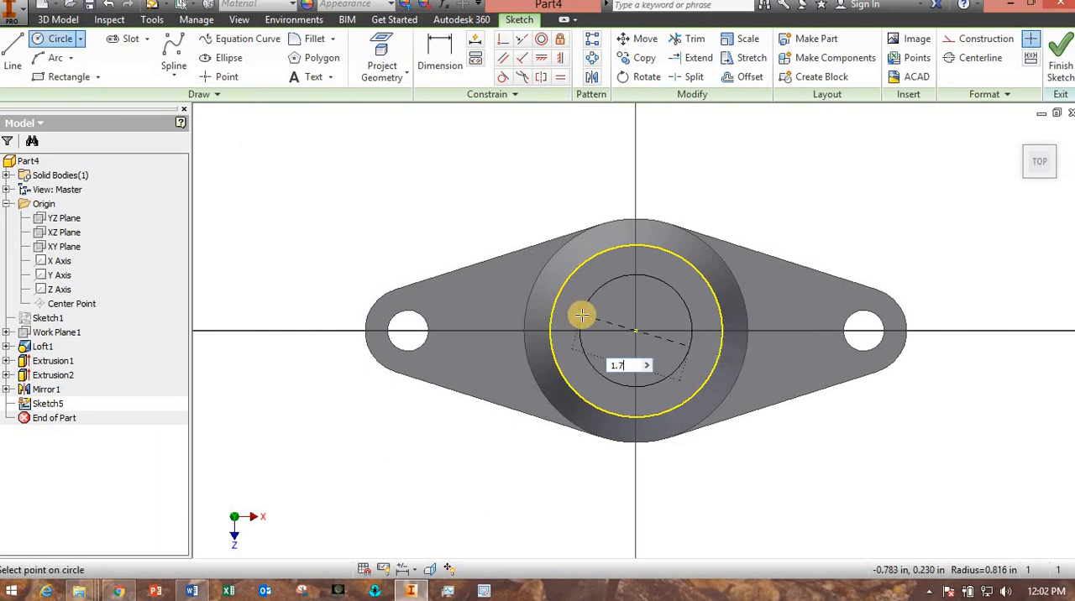
text(5)
key(Return)
click(1060, 66)
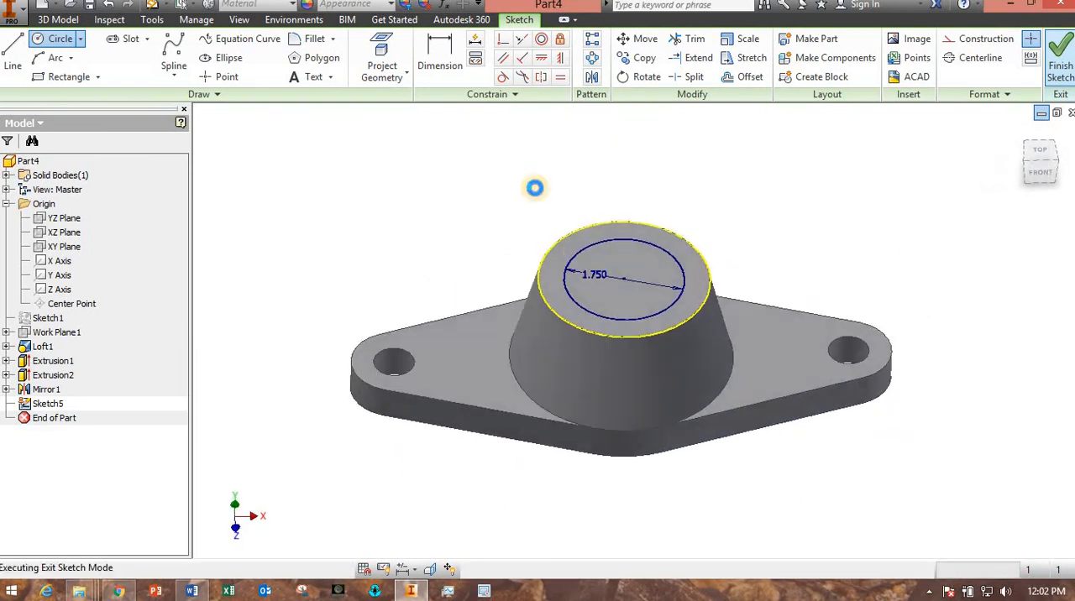
Cut the 1.75 in circle 0.38 in deep into the top of the cone with Extrude.
click(128, 57)
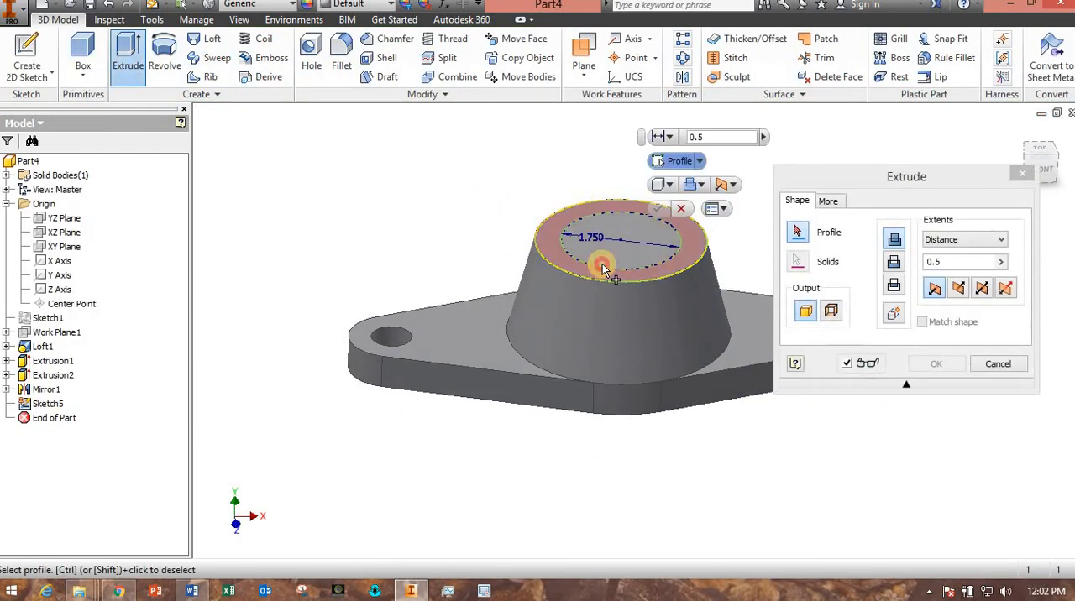
click(603, 268)
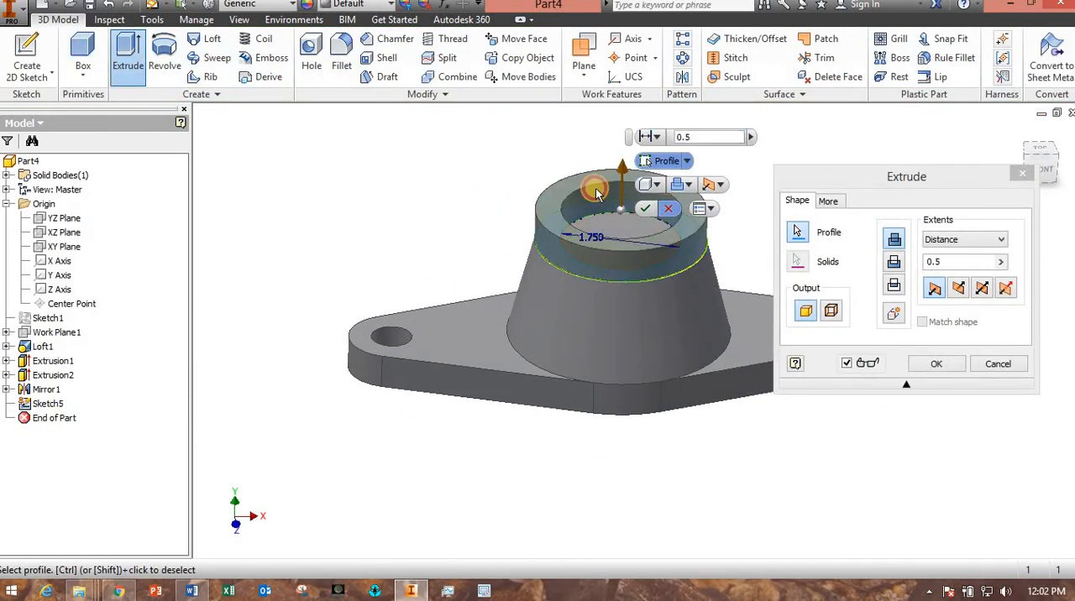
key(Escape)
click(624, 256)
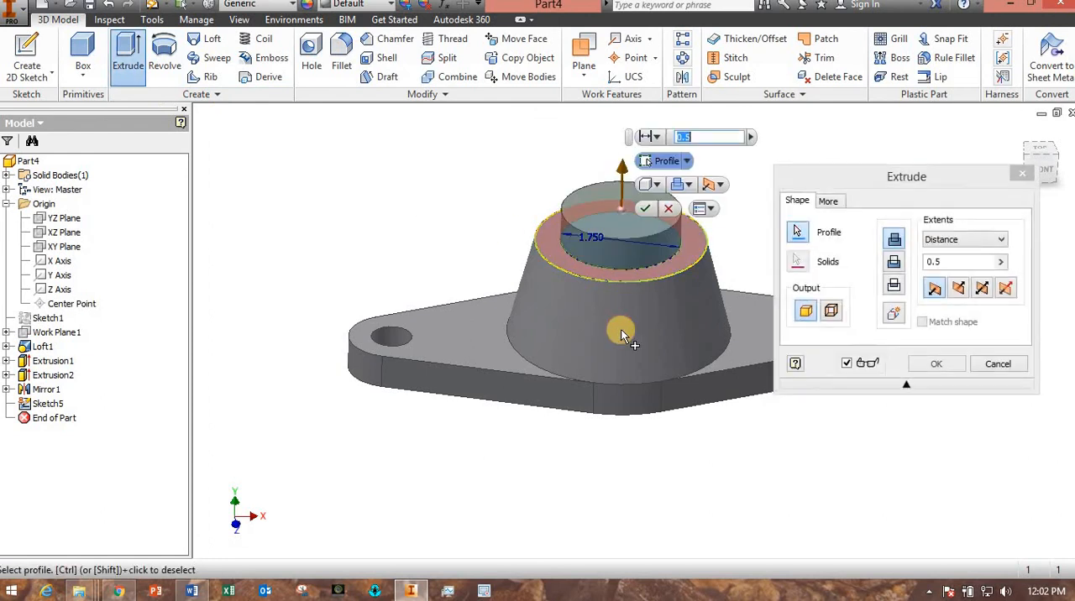
click(894, 263)
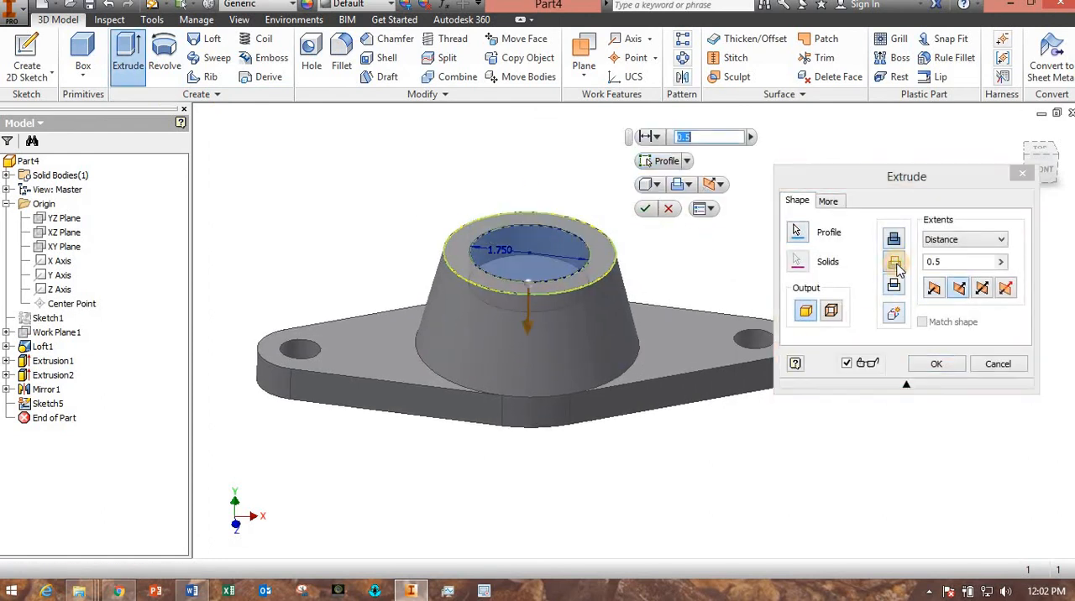
click(909, 265)
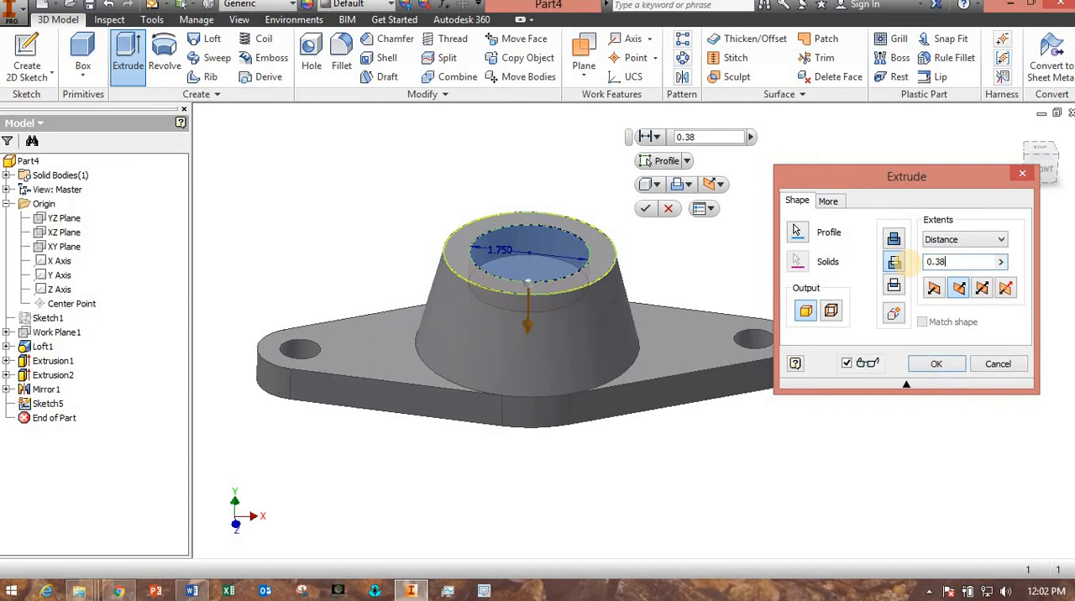
key(Return)
Sketch a 1 in diameter circle on the floor of the cone's top recess, centred on the origin, and finish the sketch.
shift+middle_drag(578, 402, 538, 421)
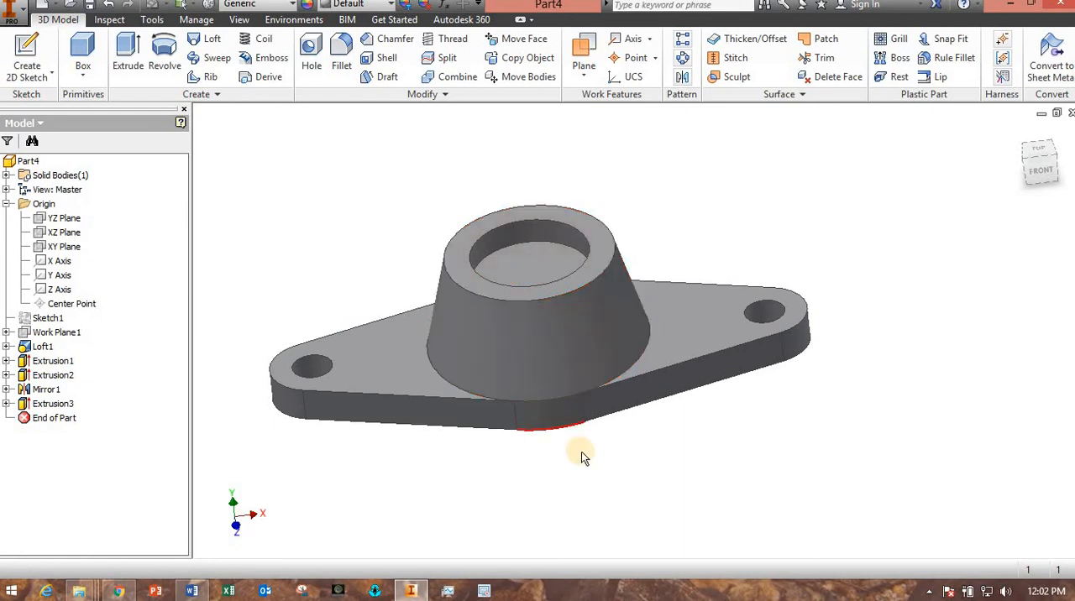
click(540, 262)
click(606, 251)
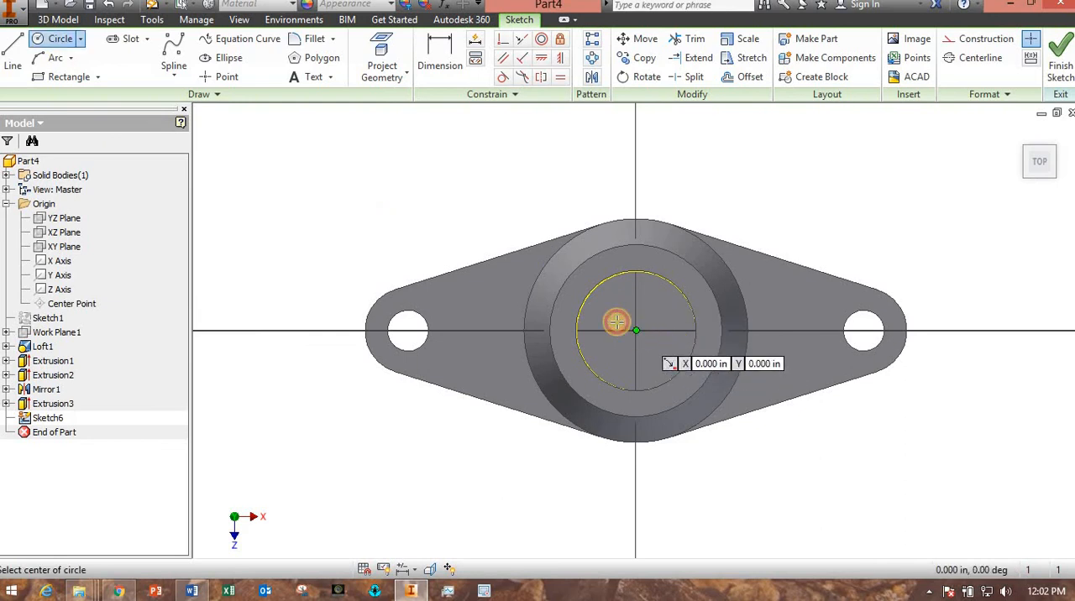
click(636, 330)
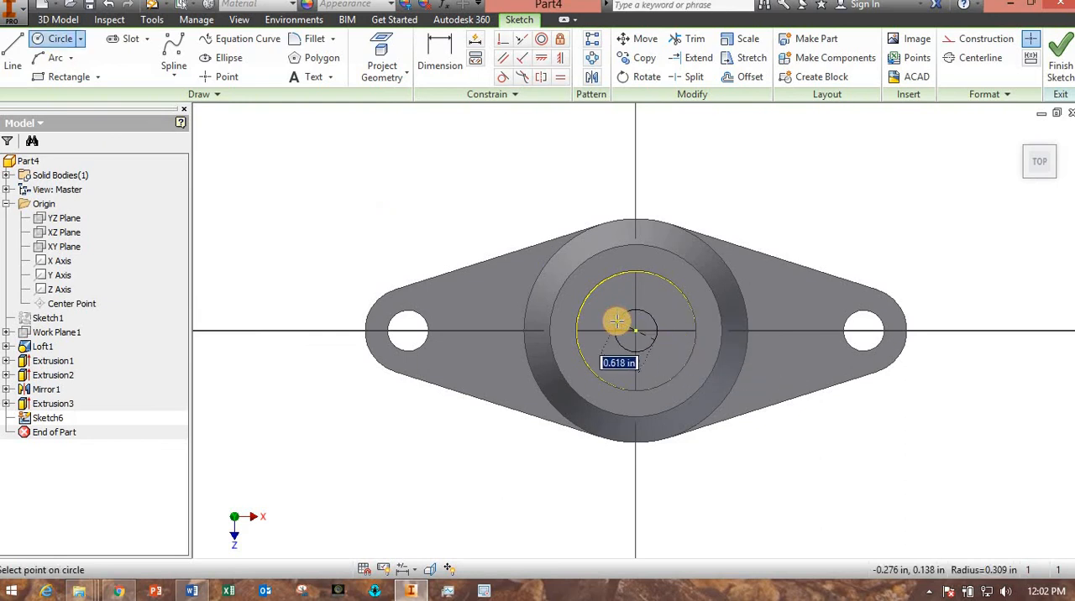
text(1)
key(Return)
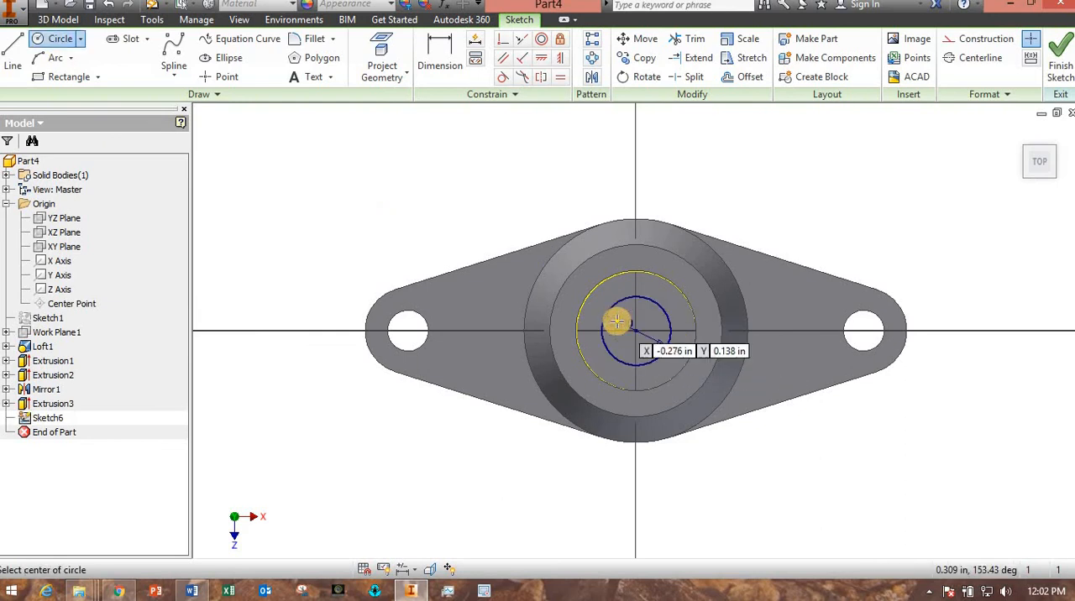
click(1061, 66)
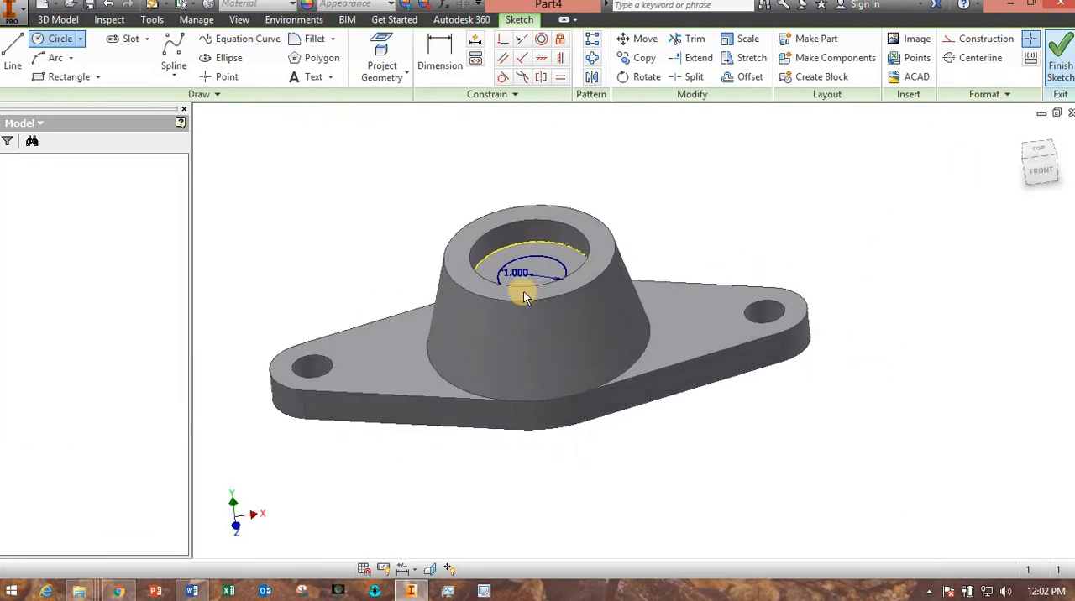
Cut the 1 in circle through the part with an Extrude whose extents are set to All.
click(127, 55)
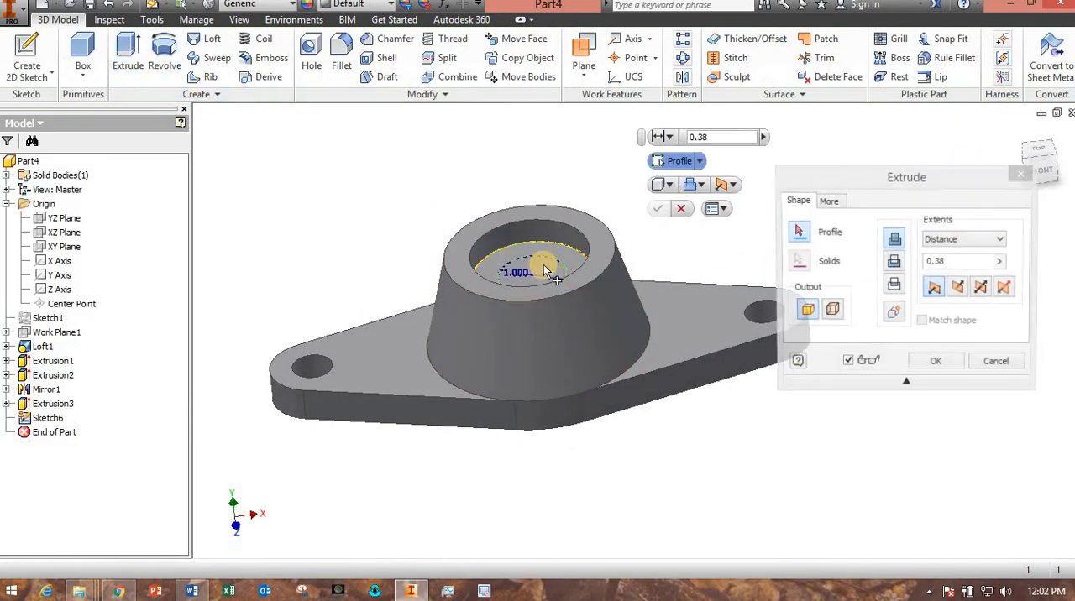
click(893, 266)
click(974, 239)
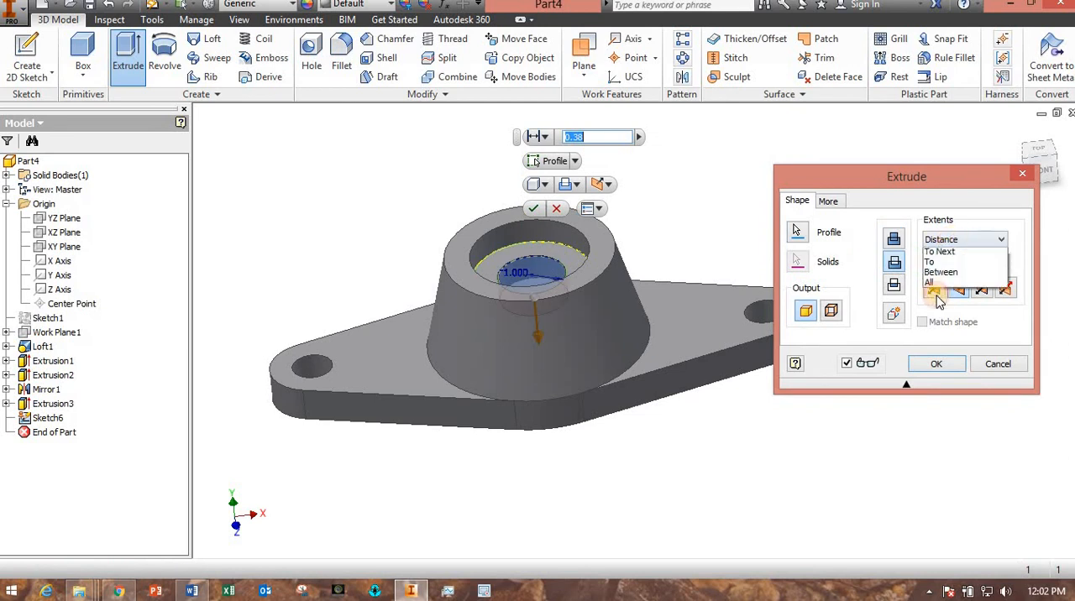
click(935, 299)
click(939, 365)
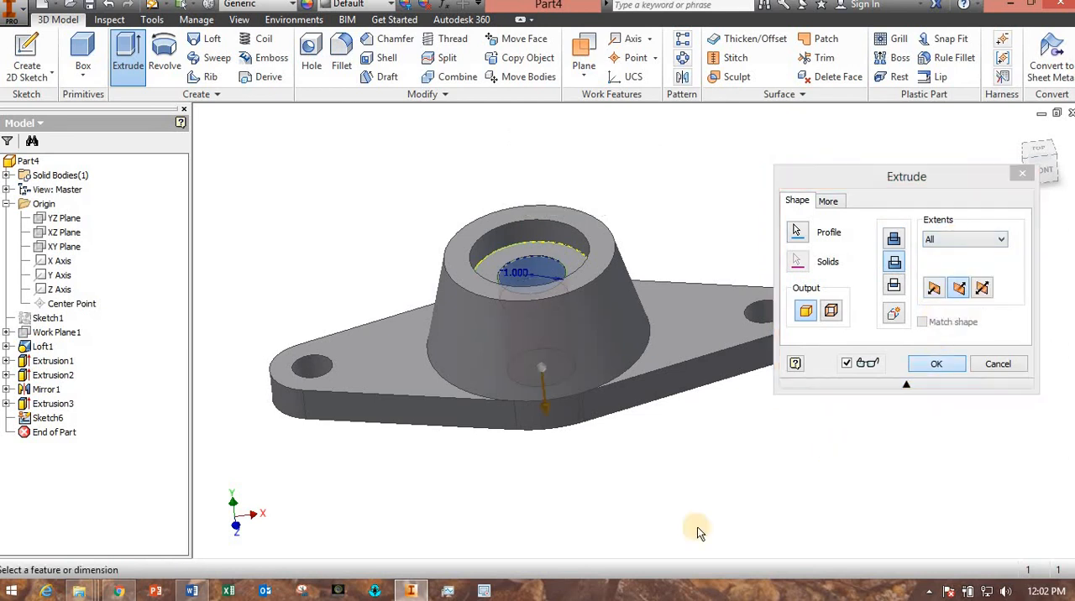
Sketch a 1.5 in diameter circle on the flange's bottom face, centred on the origin, and finish the sketch.
drag(619, 523, 591, 430)
mouse_move(592, 430)
shift+middle_down()
mouse_move(587, 446)
mouse_move(584, 430)
shift+middle_up()
click(605, 308)
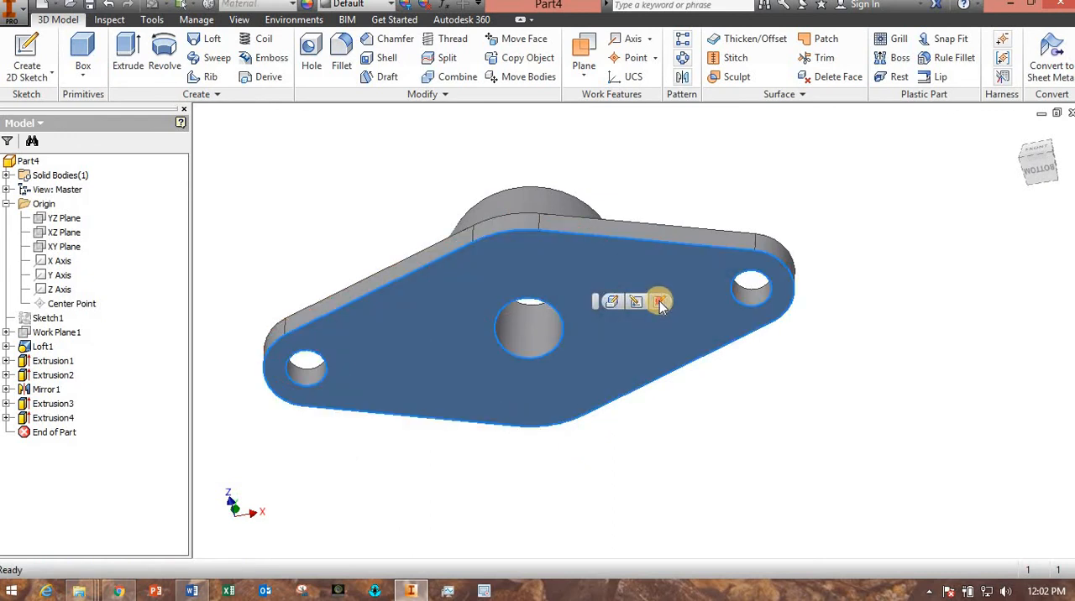
click(662, 327)
click(58, 40)
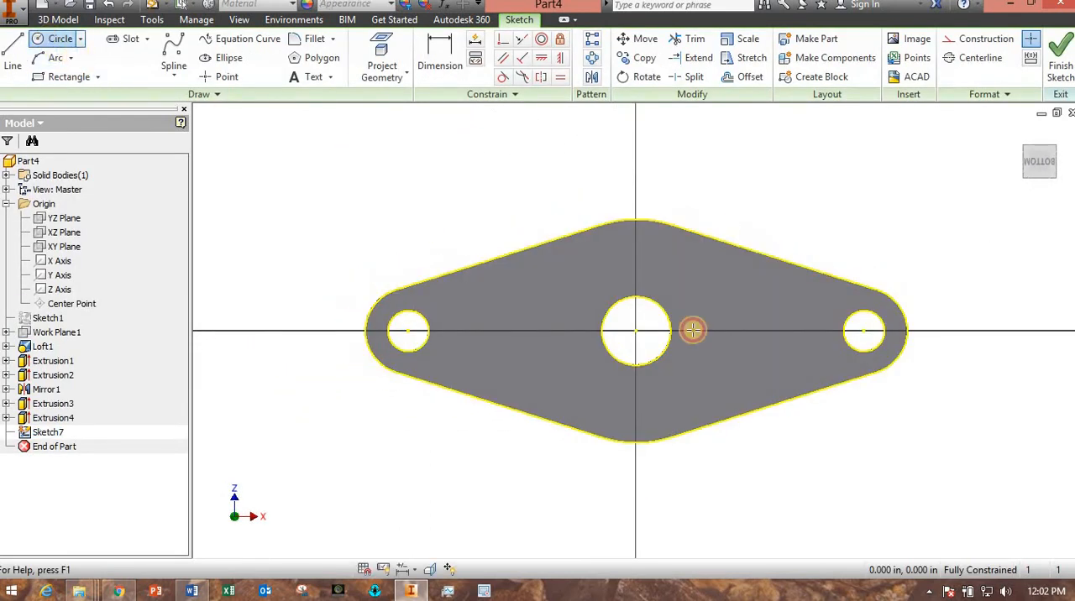
click(636, 330)
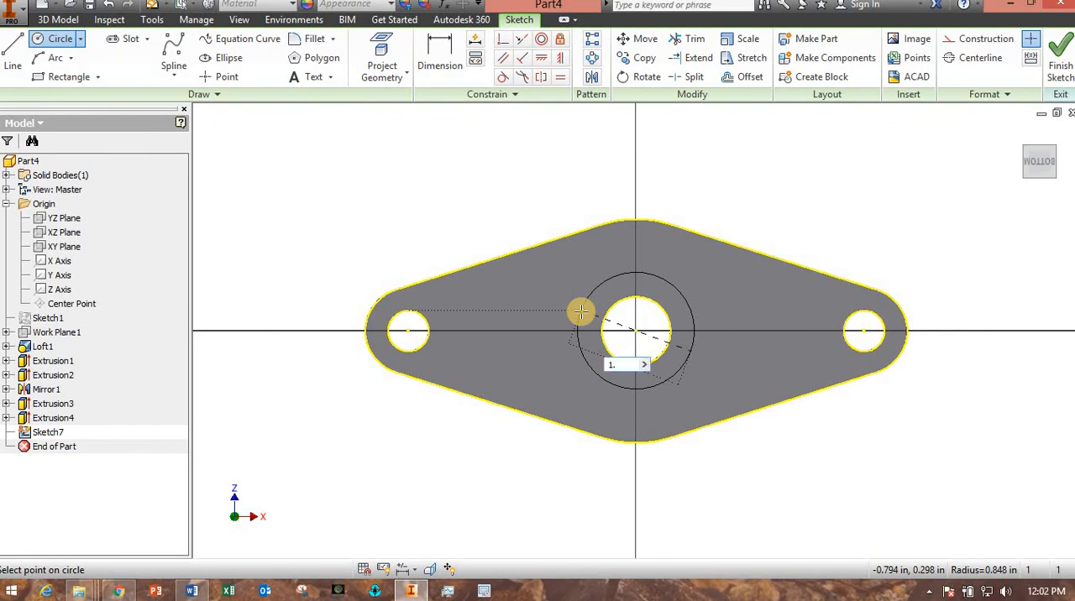
key(Return)
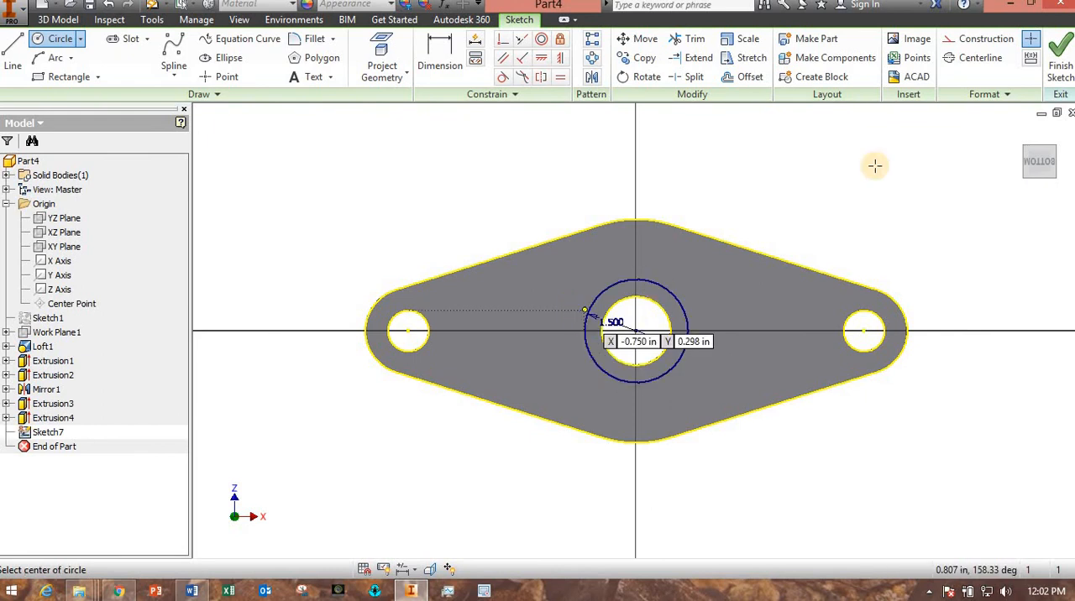
click(1061, 61)
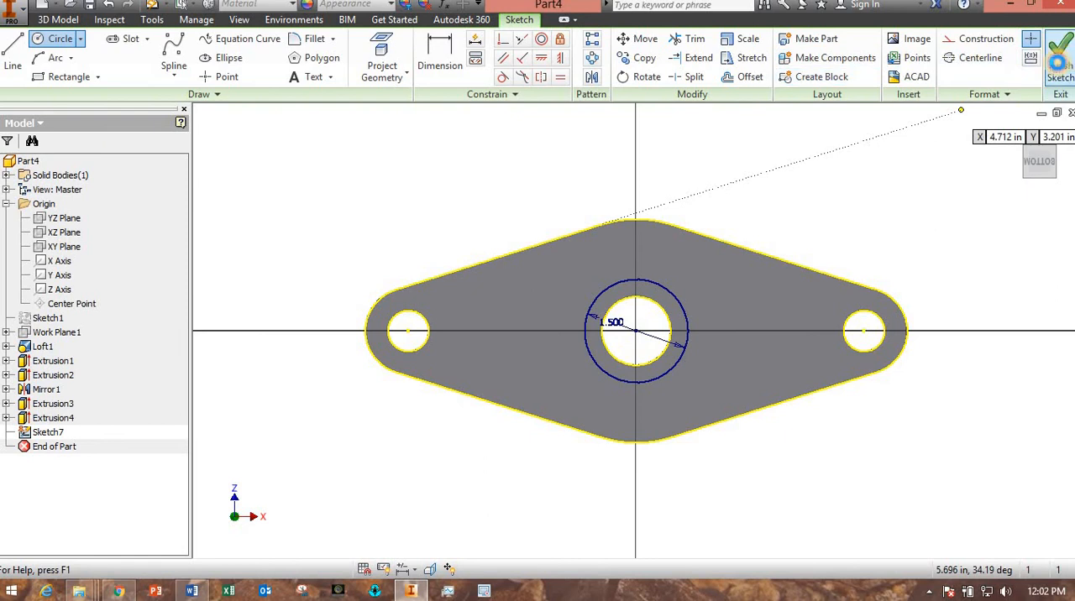
Cut the 1.5 in circle 1 in deep into the part's underside with Extrude, and edit that extrusion to make the cut shallower.
click(126, 55)
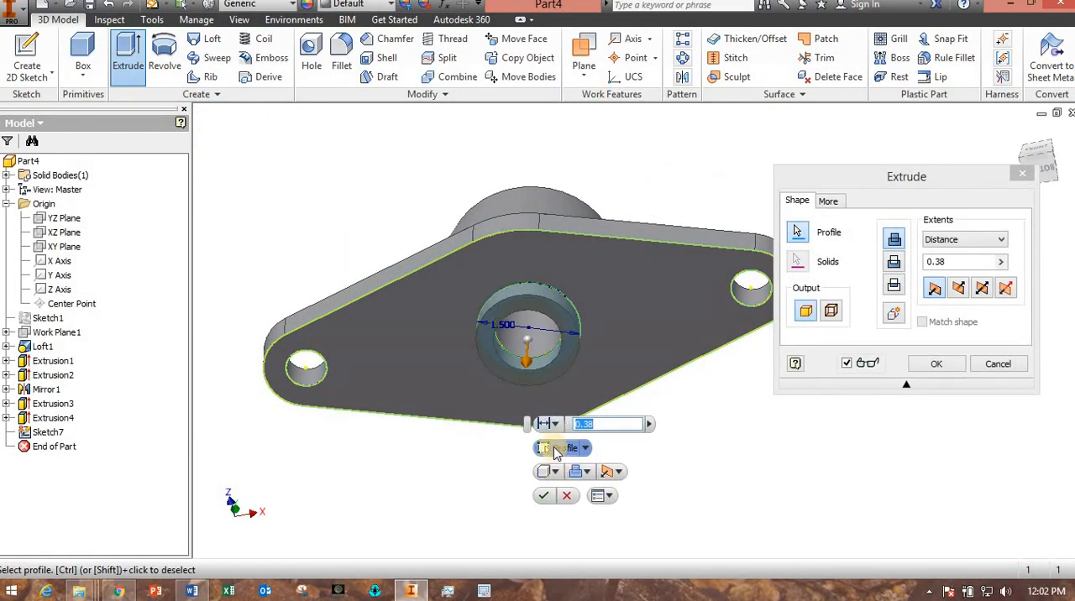
click(896, 263)
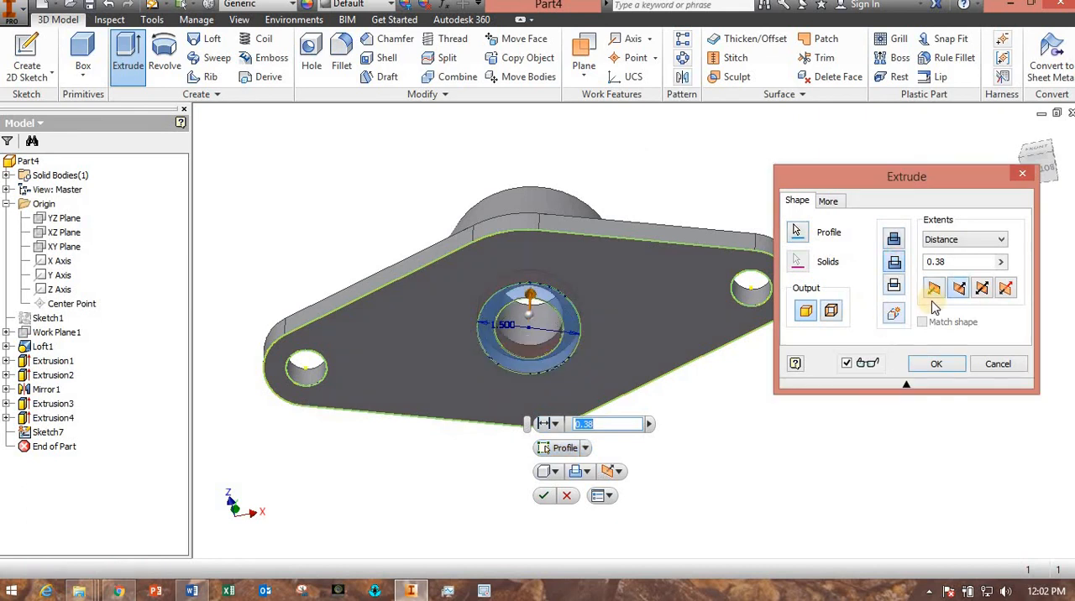
drag(953, 263, 906, 267)
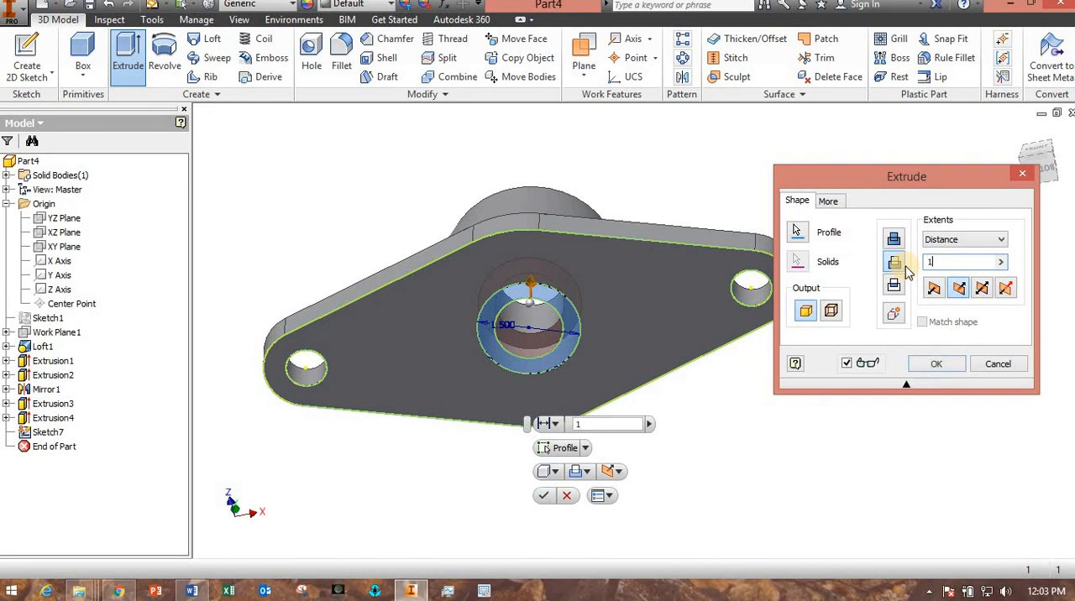
key(Return)
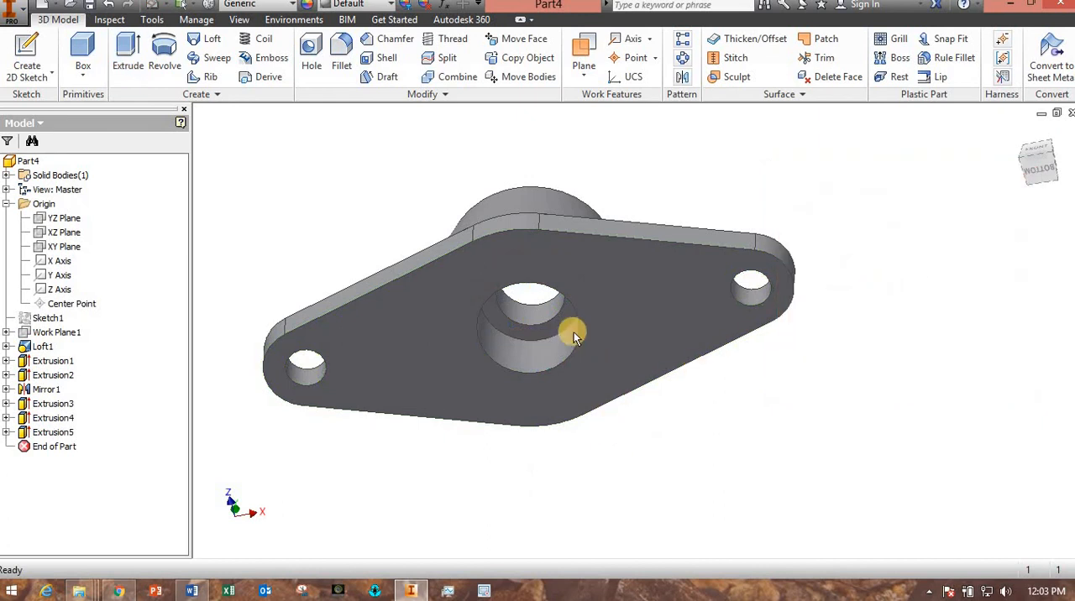
double_click(49, 432)
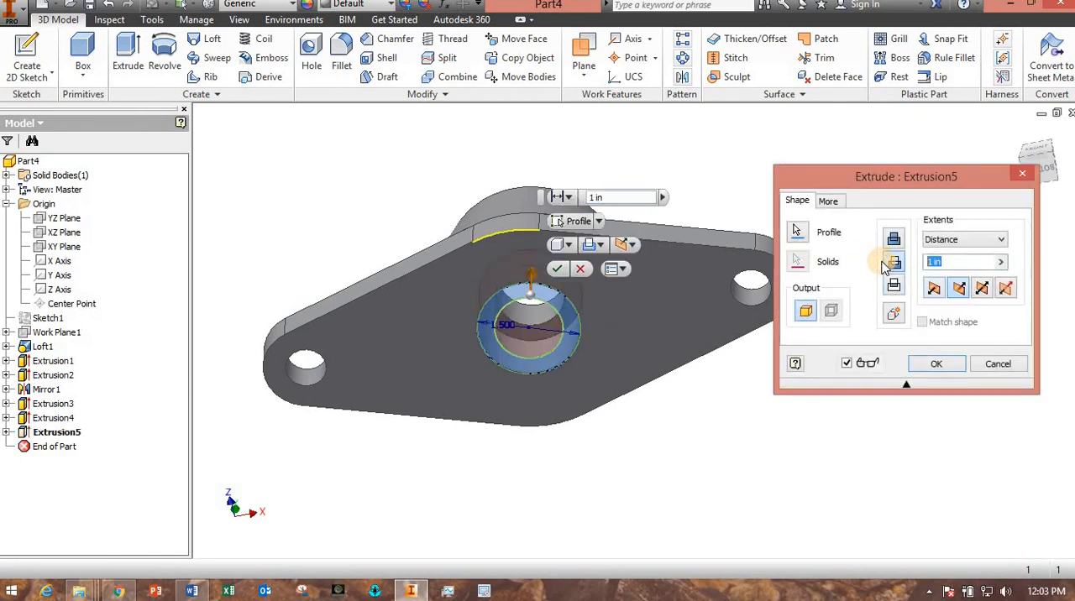
click(937, 363)
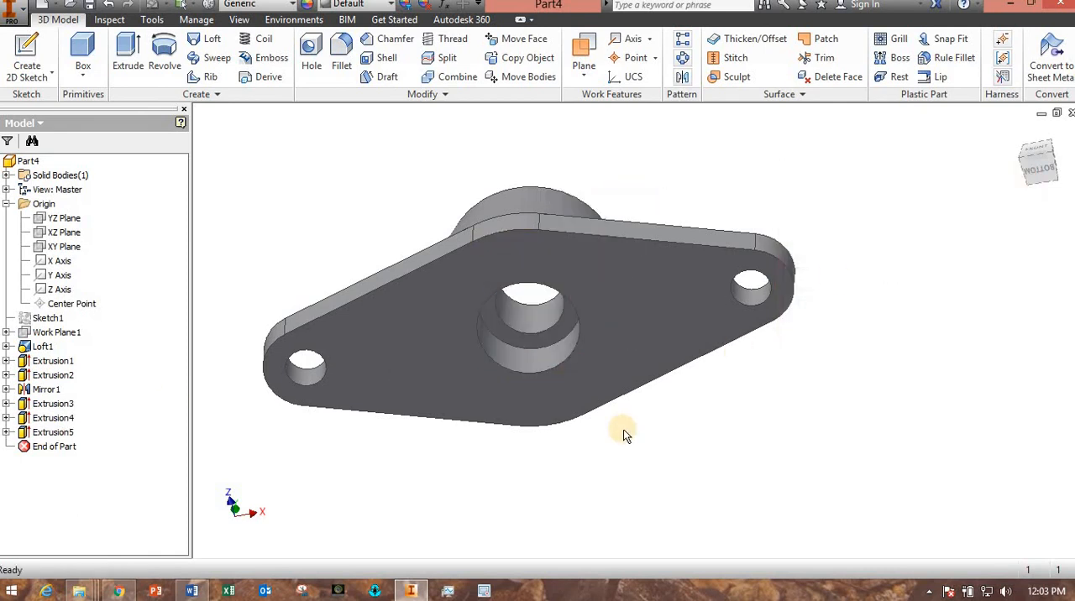
Examine the part's underside and top, and try a half section view along the XZ Plane.
shift+middle_drag(621, 433, 643, 434)
scroll(571, 311, down, 2)
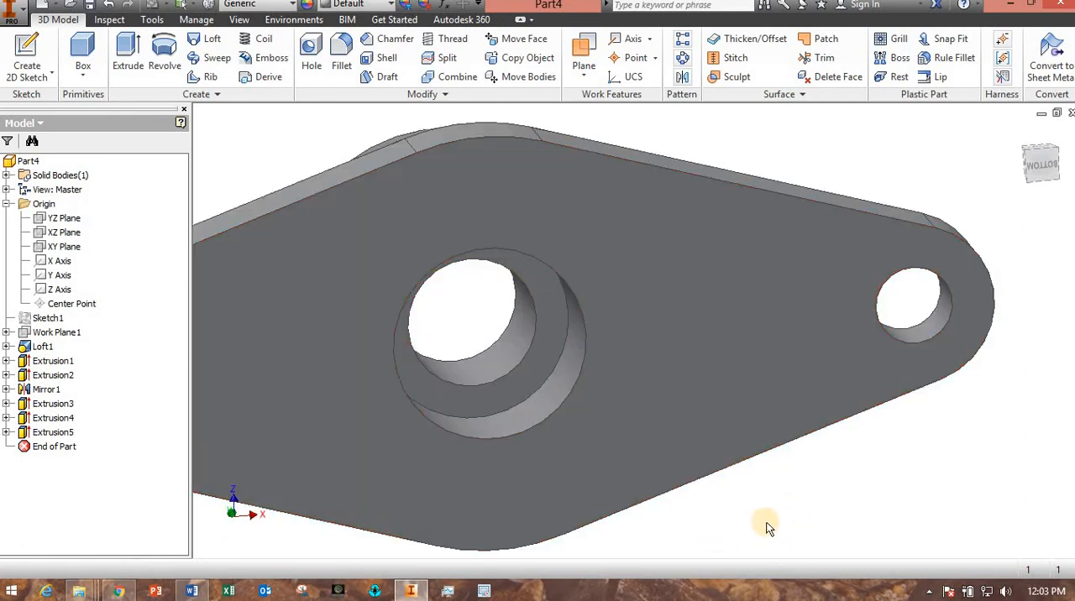
shift+middle_drag(768, 523, 742, 513)
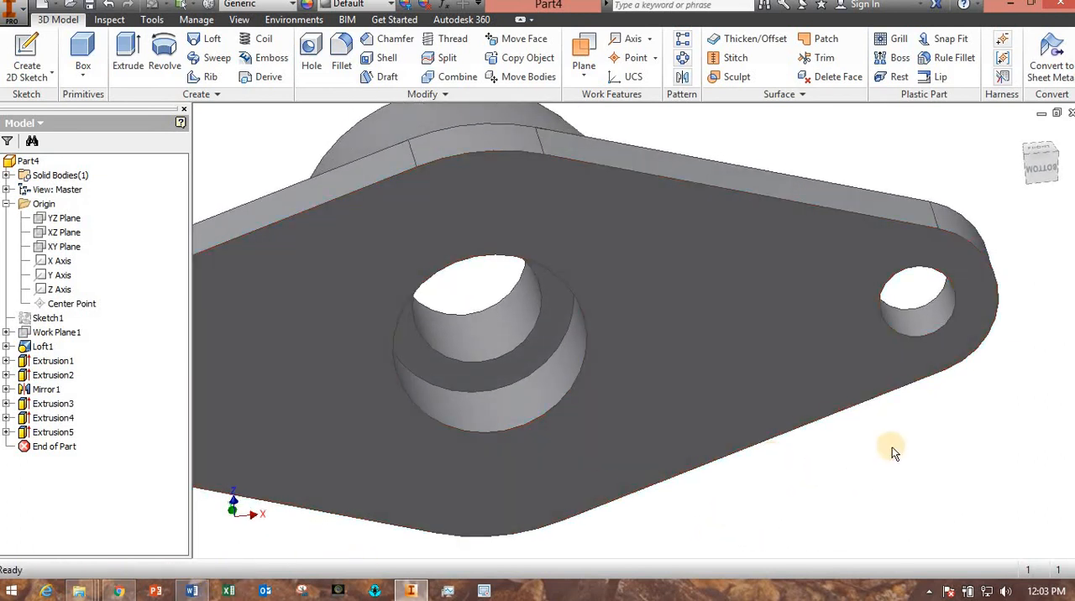
shift+middle_drag(891, 448, 543, 149)
scroll(363, 192, down, 3)
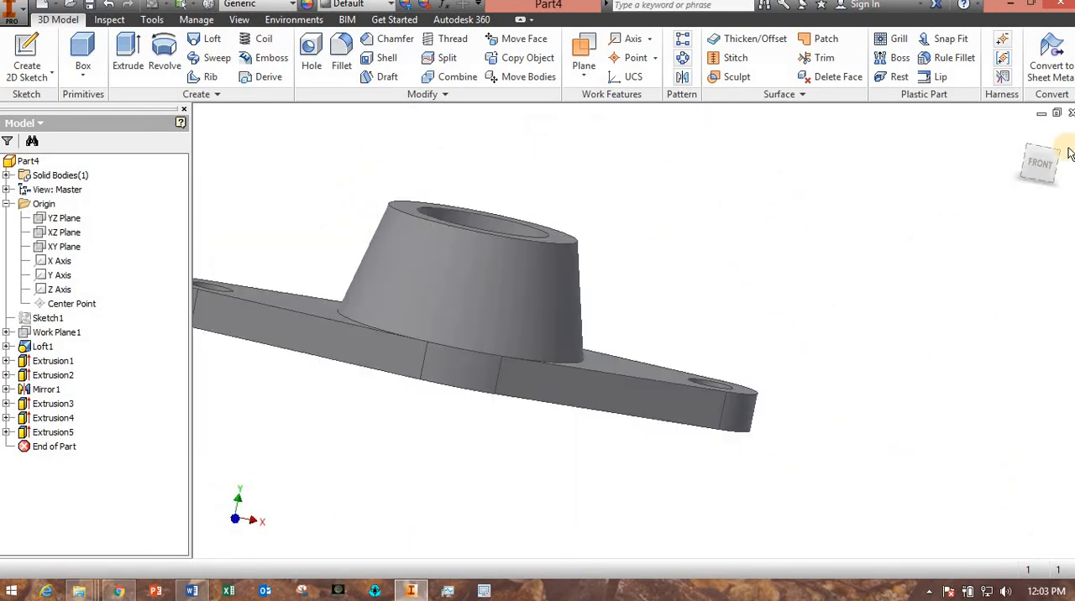
shift+middle_drag(935, 277, 909, 329)
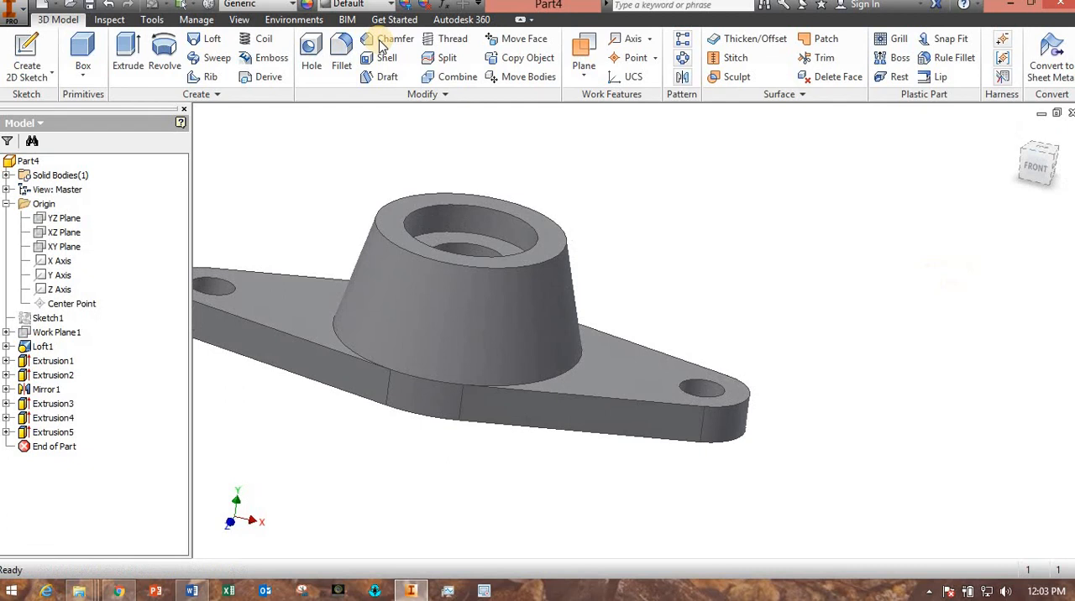
click(240, 20)
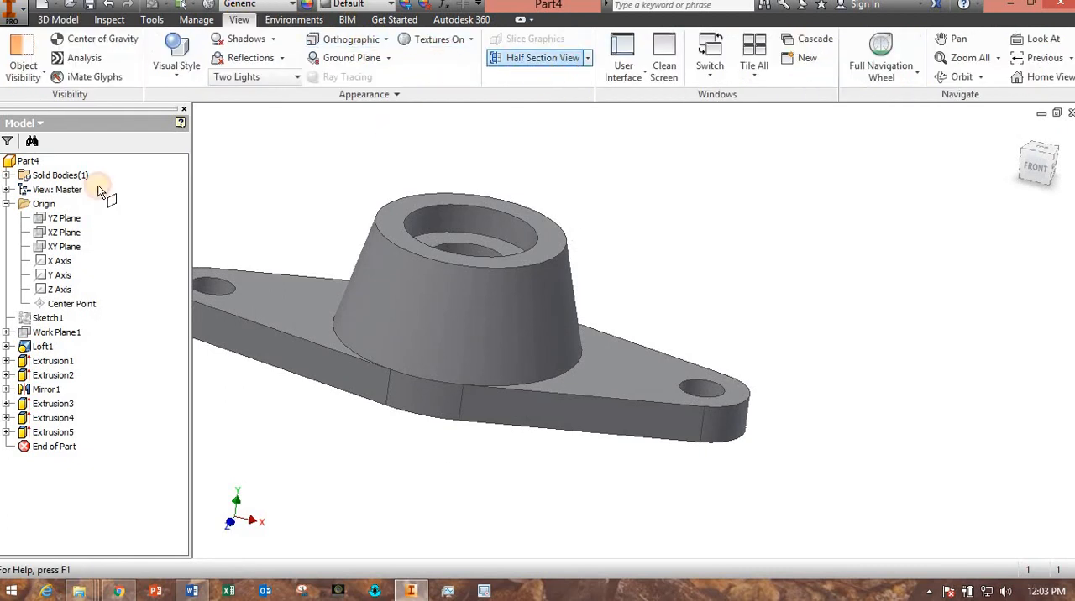
click(66, 235)
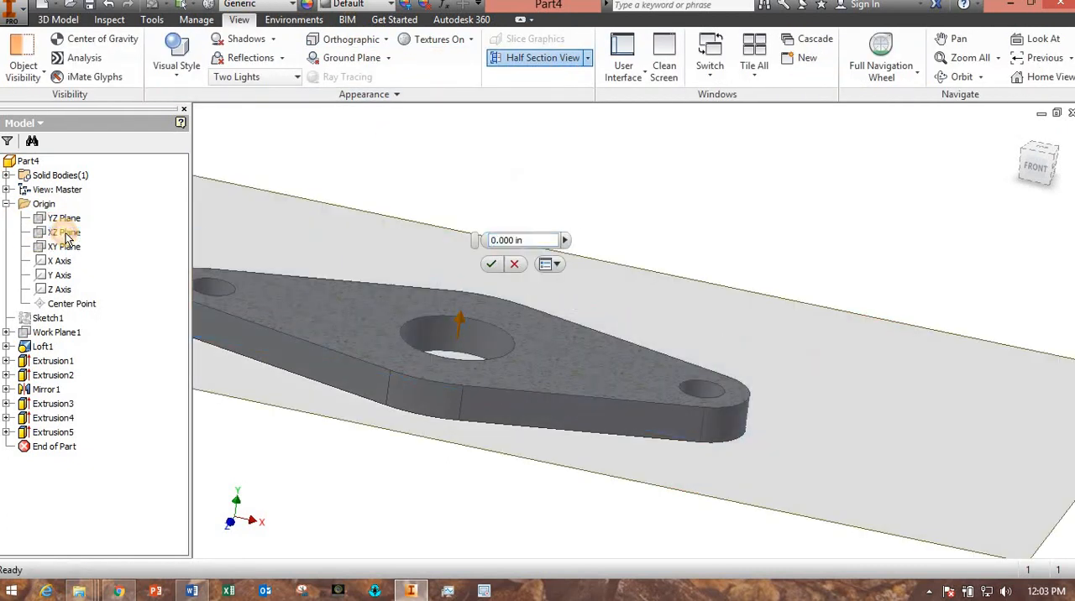
click(539, 59)
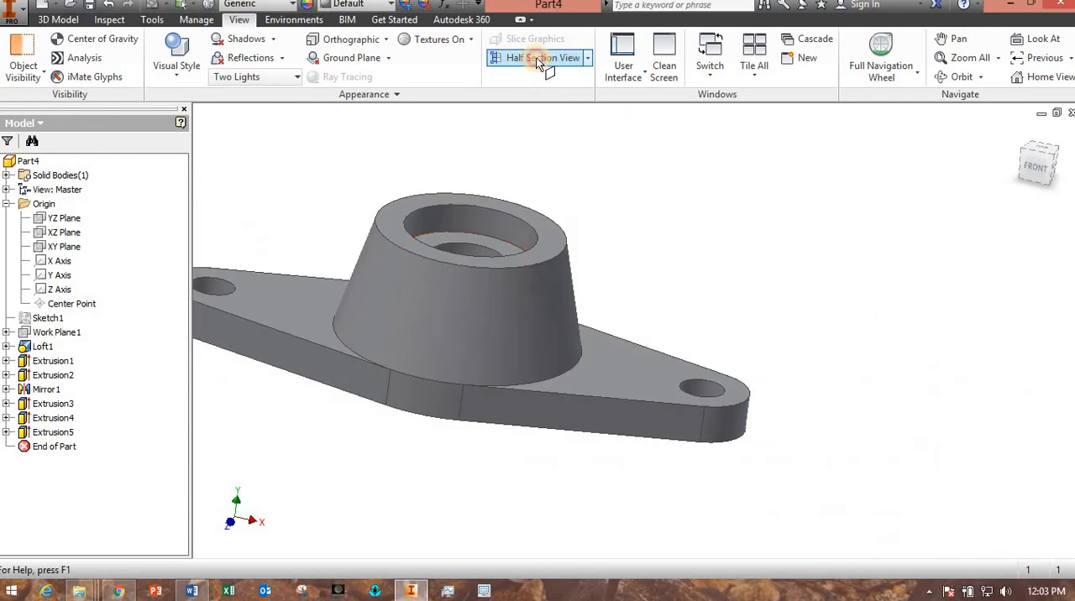
Inspect the stepped bore in a half section view along the XY Plane, and cancel the section.
click(538, 61)
click(64, 246)
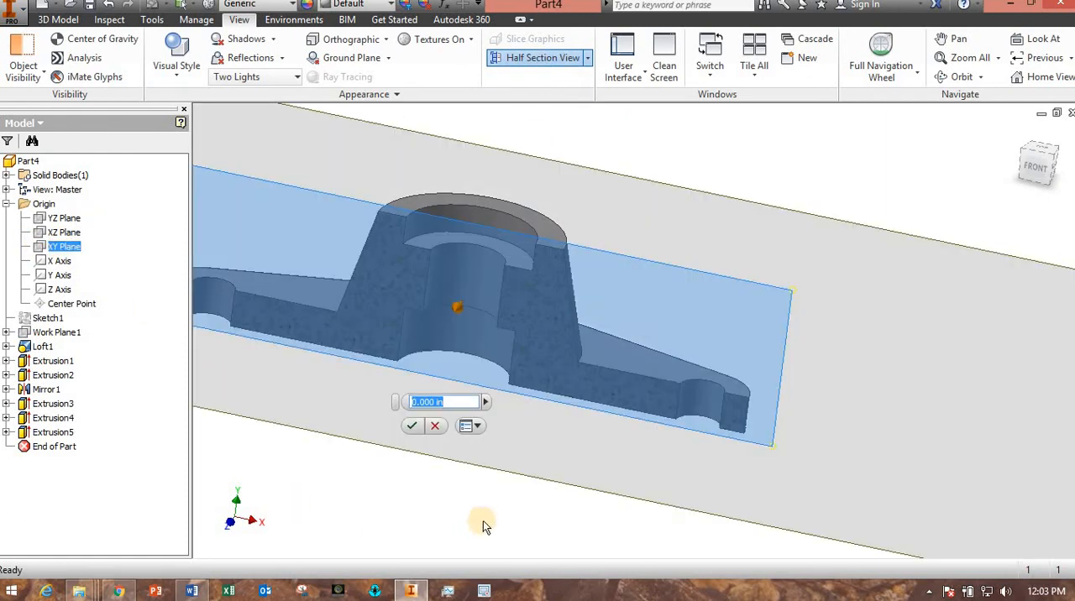
mouse_move(483, 525)
shift+middle_down()
mouse_move(560, 505)
mouse_move(493, 510)
shift+middle_up()
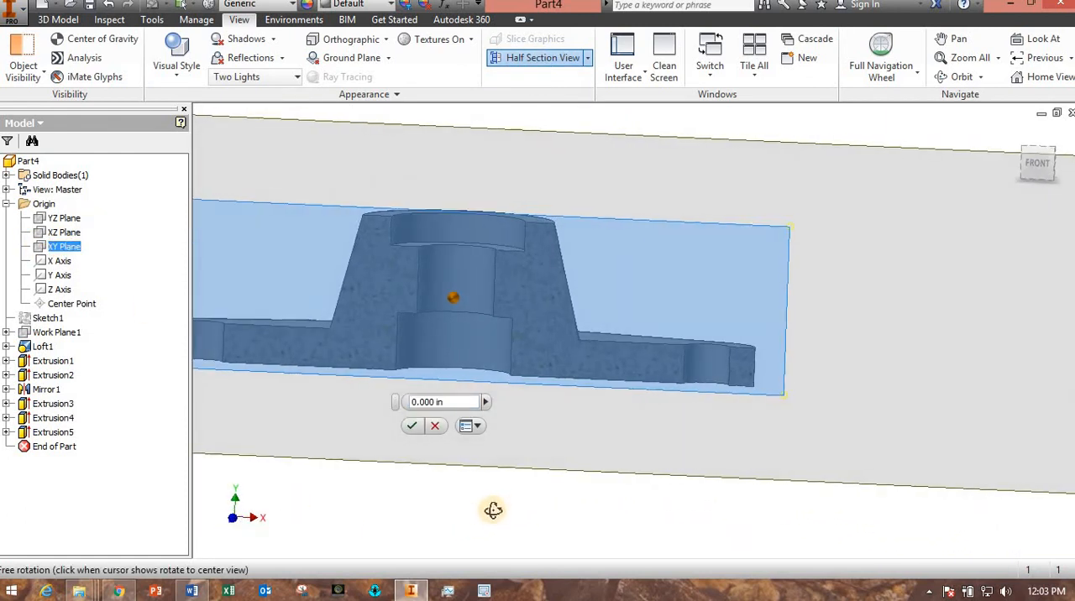
scroll(511, 295, down, 5)
scroll(497, 336, up, 4)
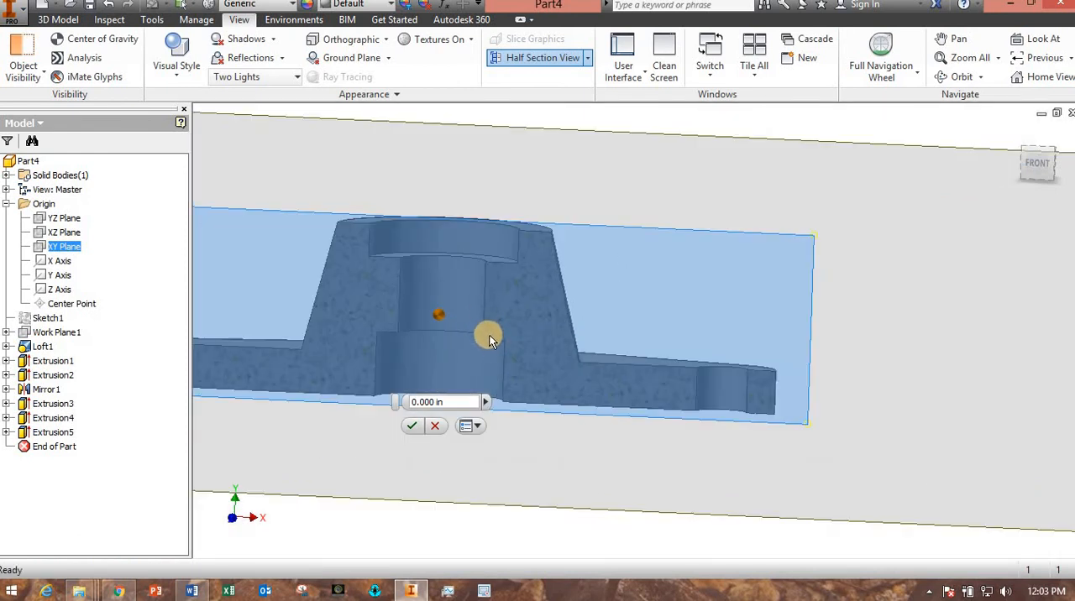
click(439, 425)
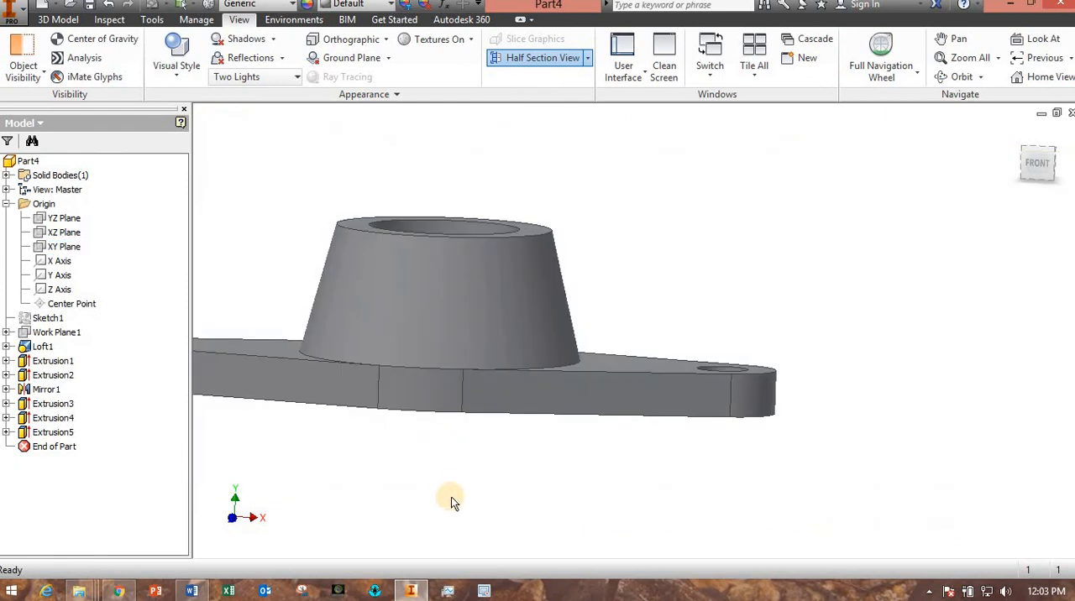
Chamfer the through-hole's edge at the floor of the underside counterbore with a 0.25 in distance.
shift+middle_drag(449, 497, 431, 447)
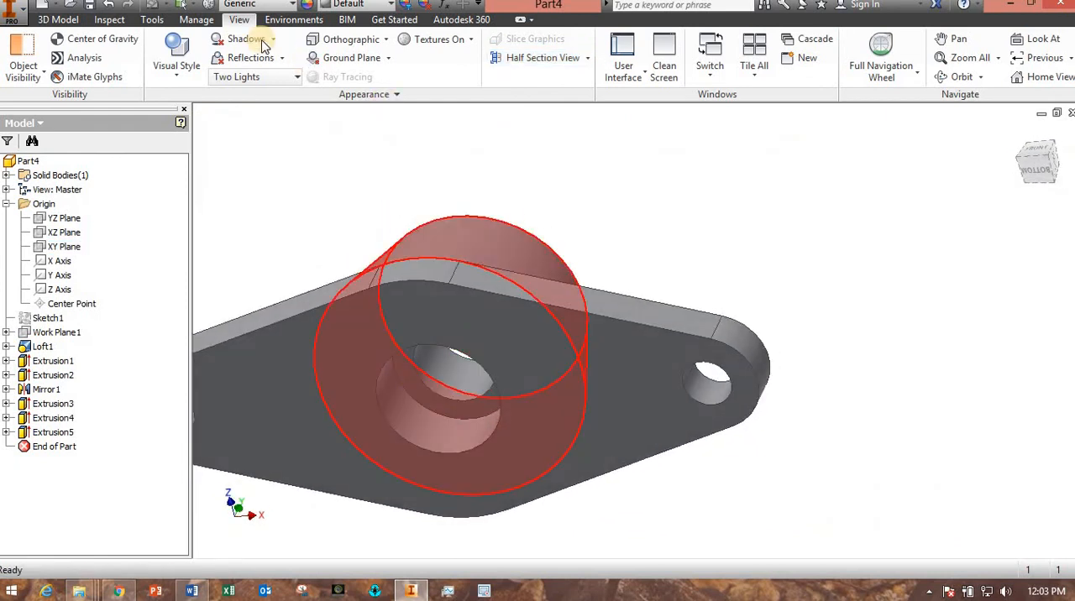
click(58, 20)
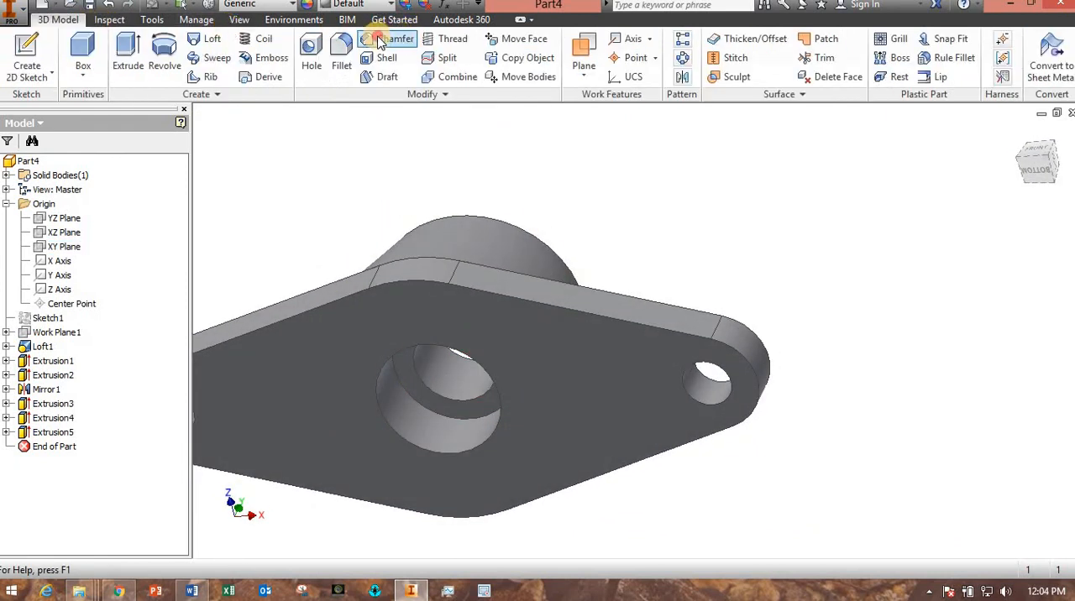
click(383, 40)
click(729, 136)
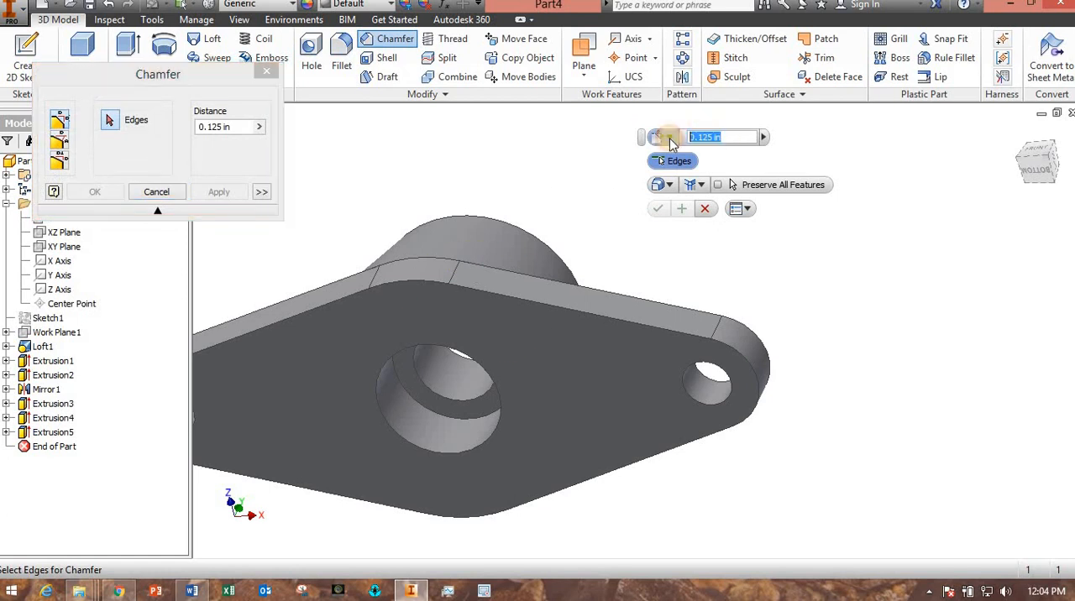
text(0.5)
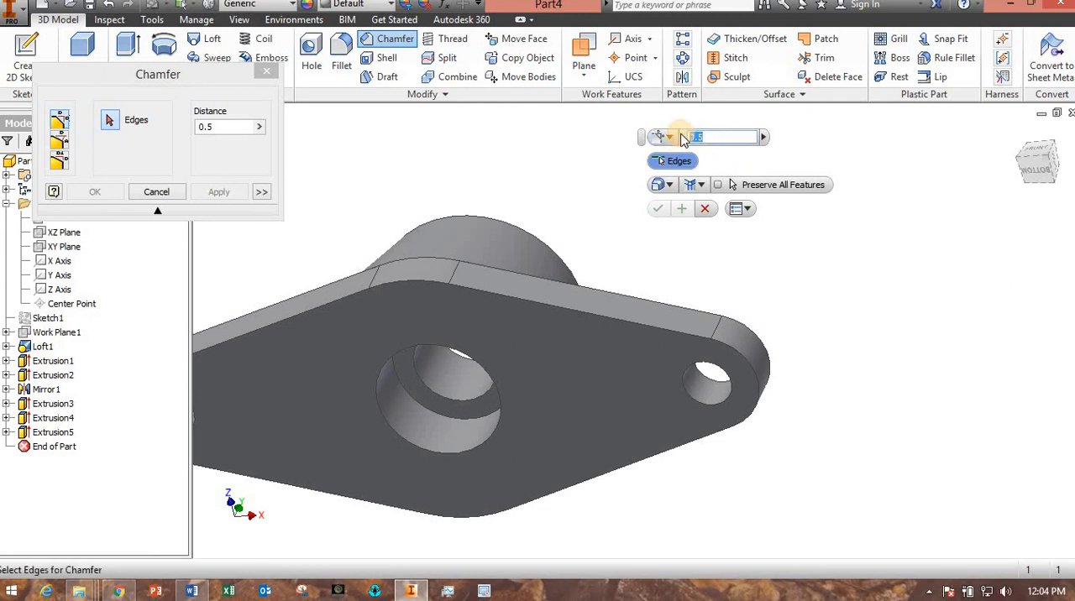
click(425, 389)
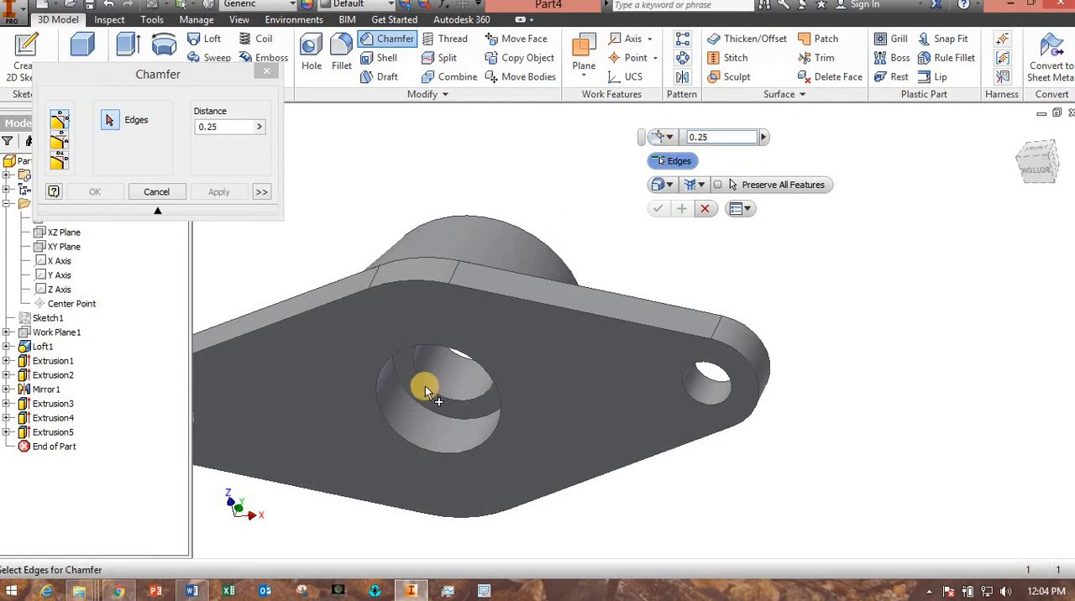
click(426, 389)
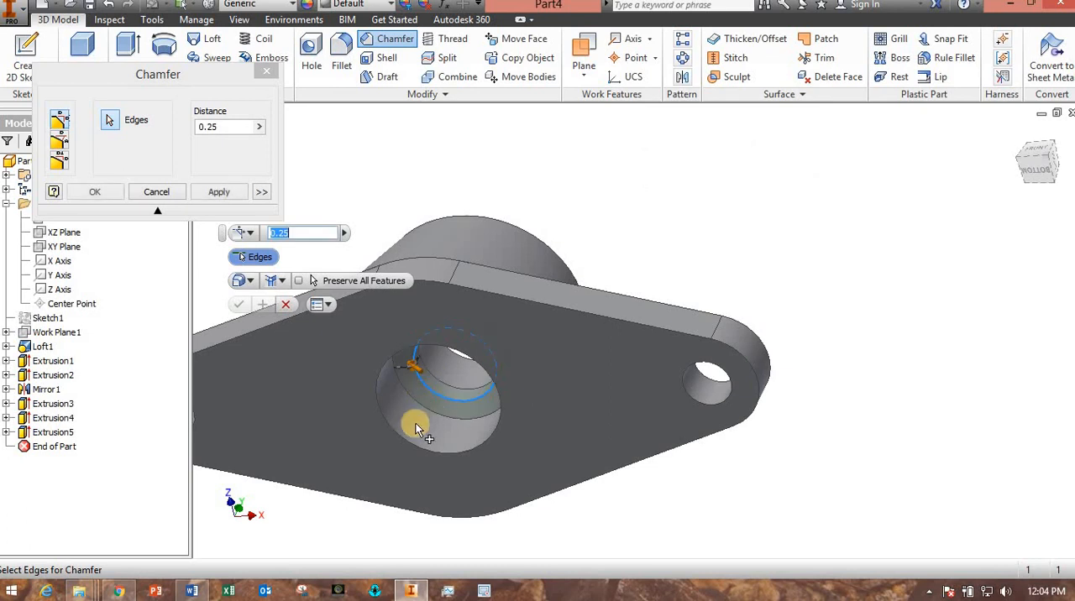
shift+middle_drag(408, 445, 551, 484)
click(239, 304)
Look over the finished flanged part from the front and above, and collapse the Origin folder in the model tree.
shift+middle_drag(579, 444, 522, 449)
shift+middle_drag(433, 444, 433, 445)
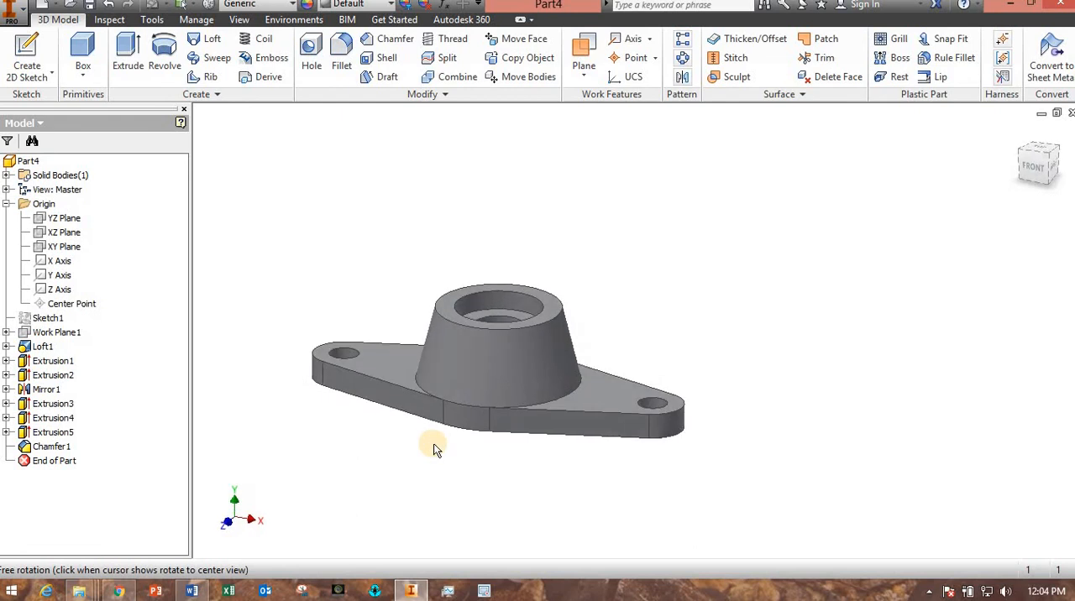
click(7, 204)
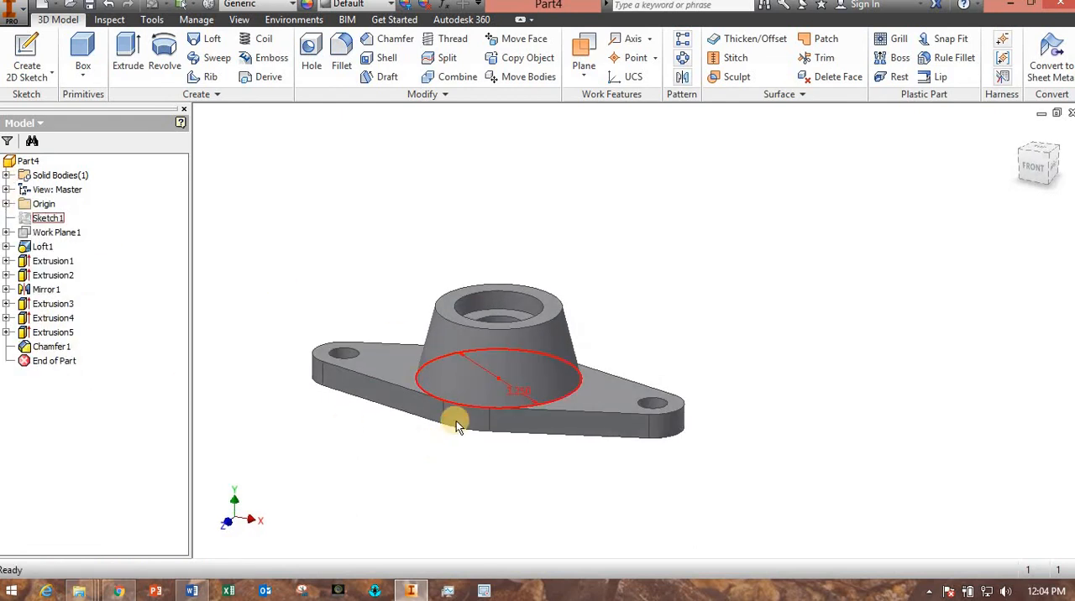
shift+middle_drag(492, 411, 539, 414)
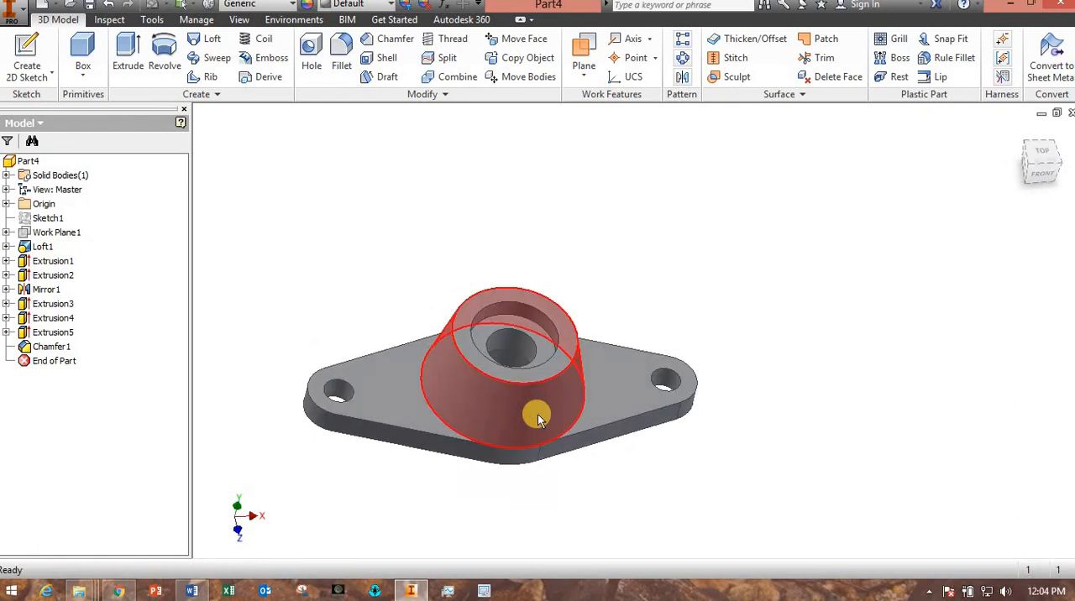
shift+middle_drag(576, 520, 529, 502)
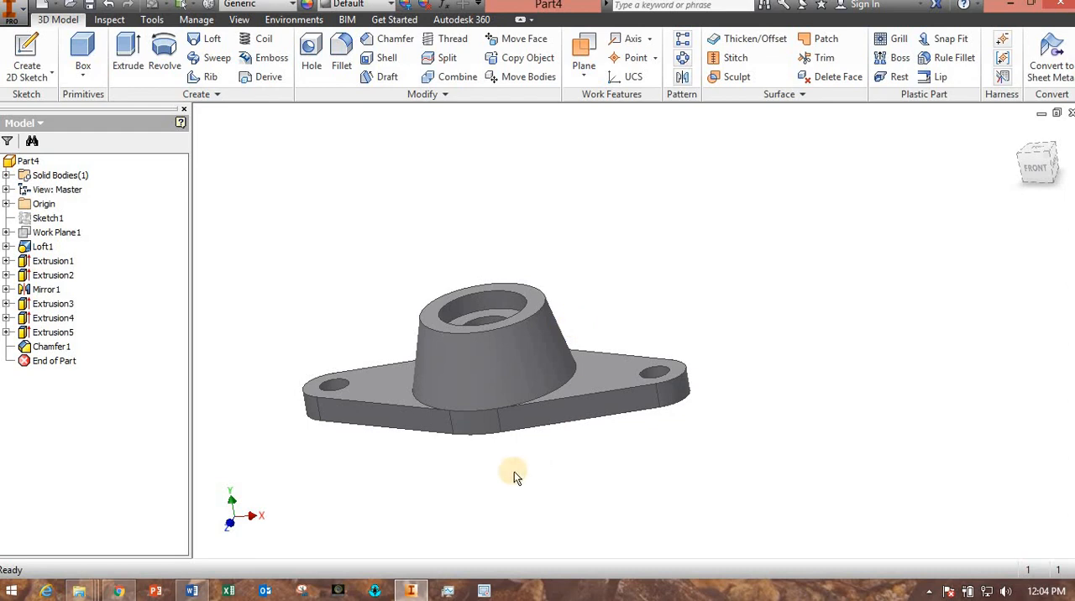
mouse_move(458, 481)
shift+middle_down()
mouse_move(480, 428)
mouse_move(450, 485)
shift+middle_up()
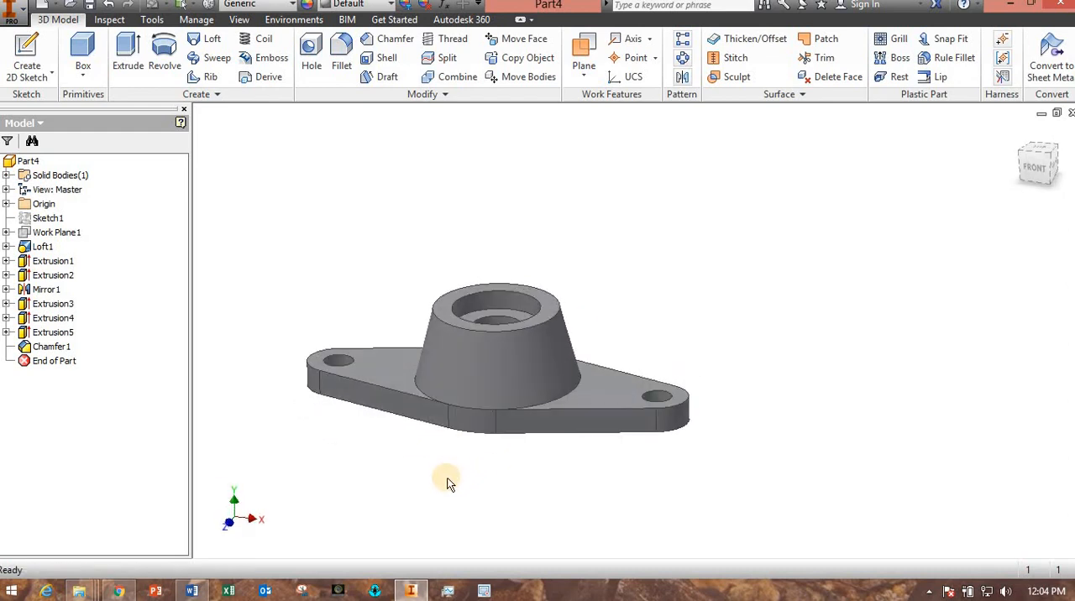